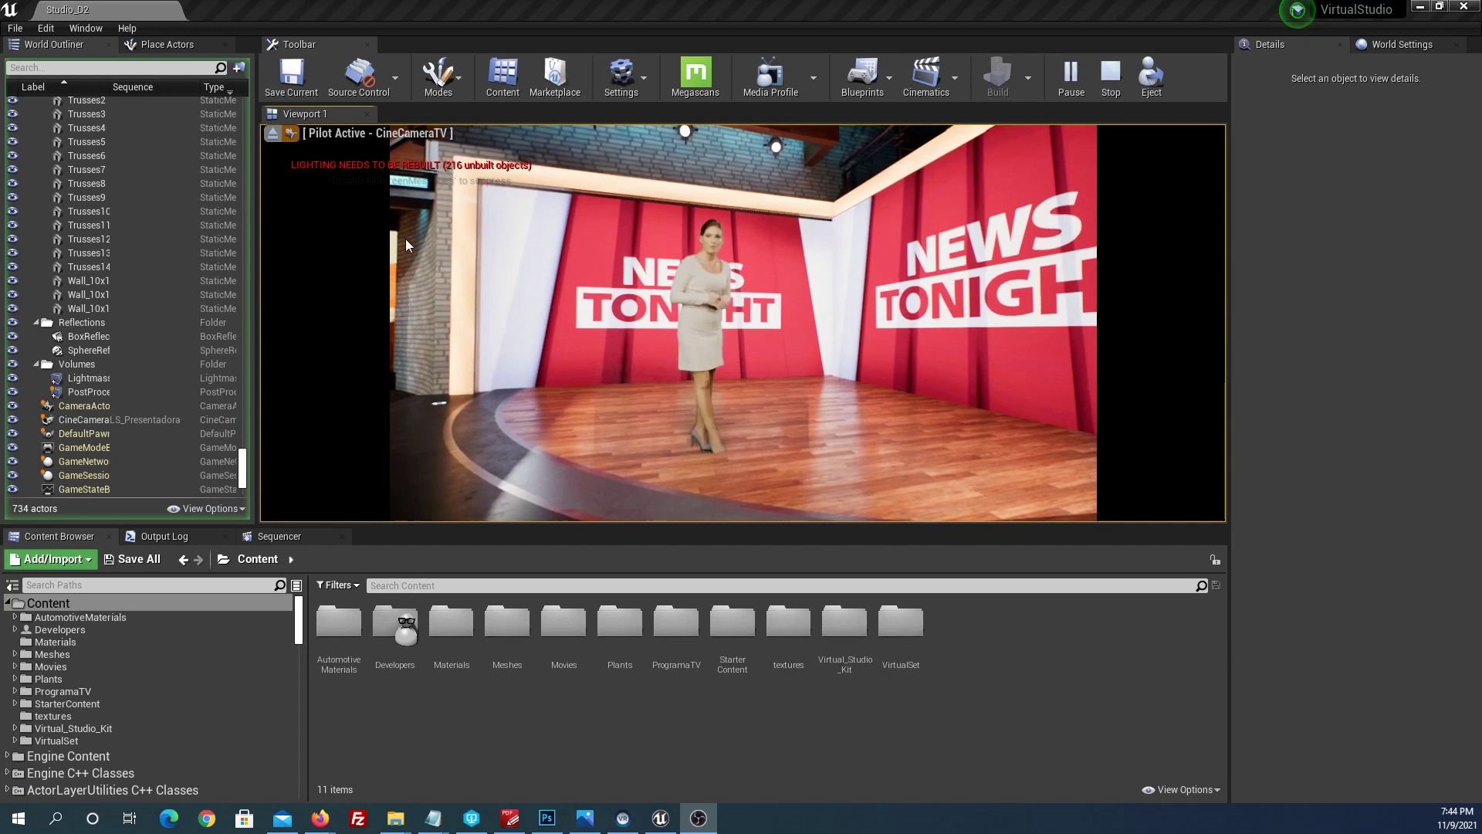
Step: Release the CineCameraTV pilot and end the Play-in-Editor session
left_click(273, 133)
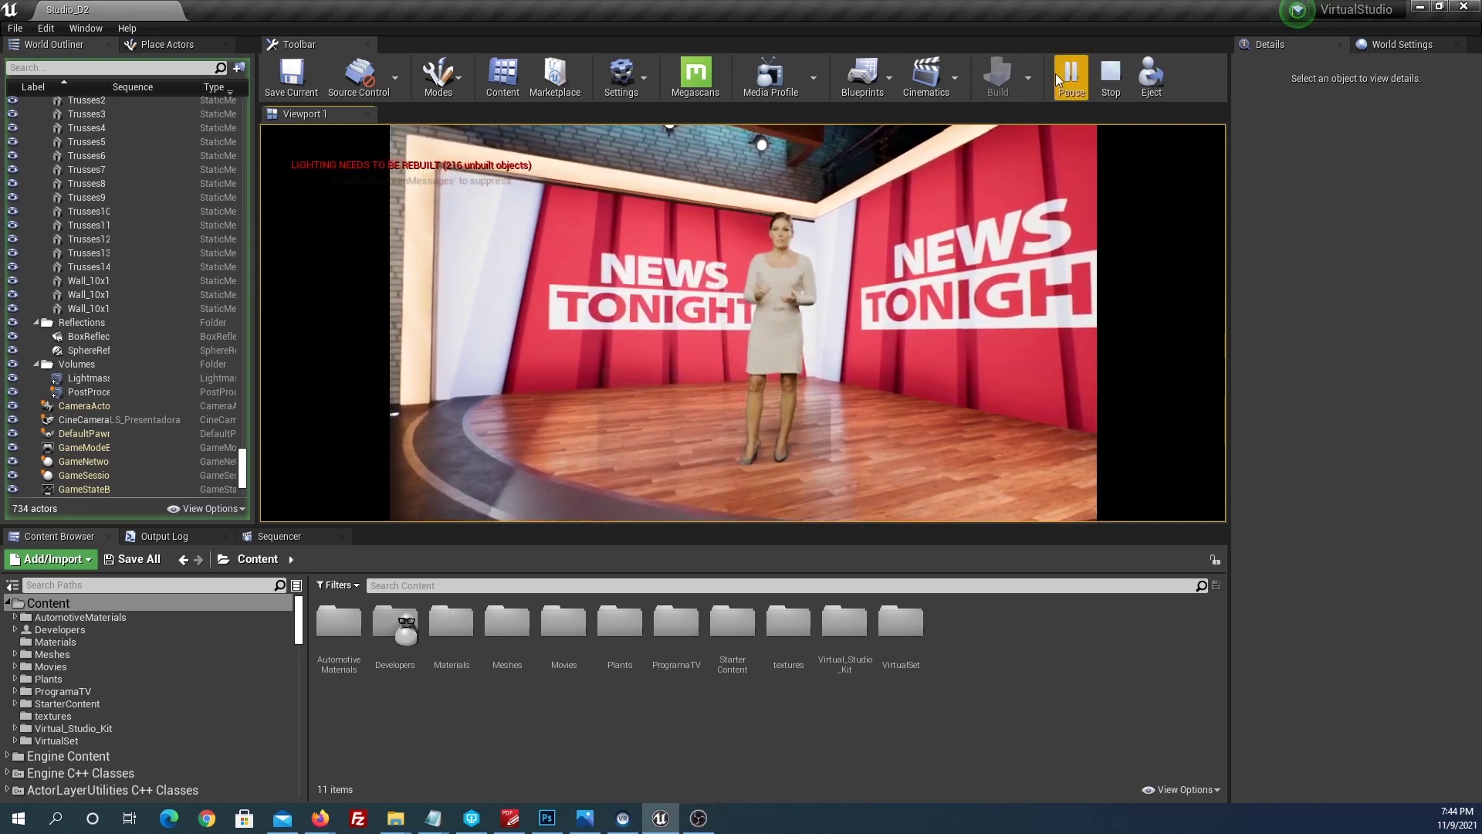
key("Escape")
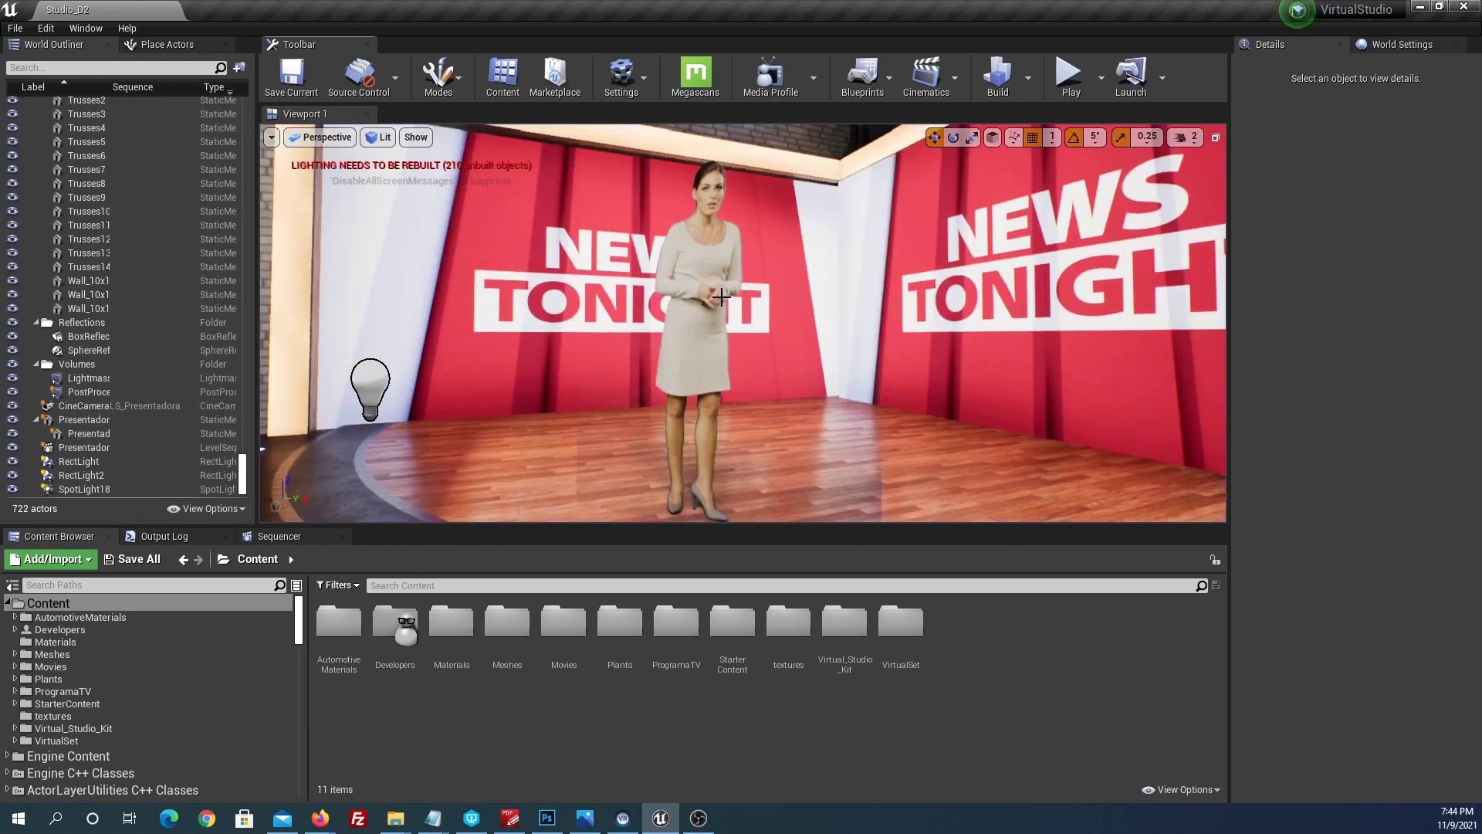
Step: Turn the view toward the wide studio and select the News Tonight monitor Monitors_Horizontal_Bezels16x9
right_click_drag(363, 170, 361, 169)
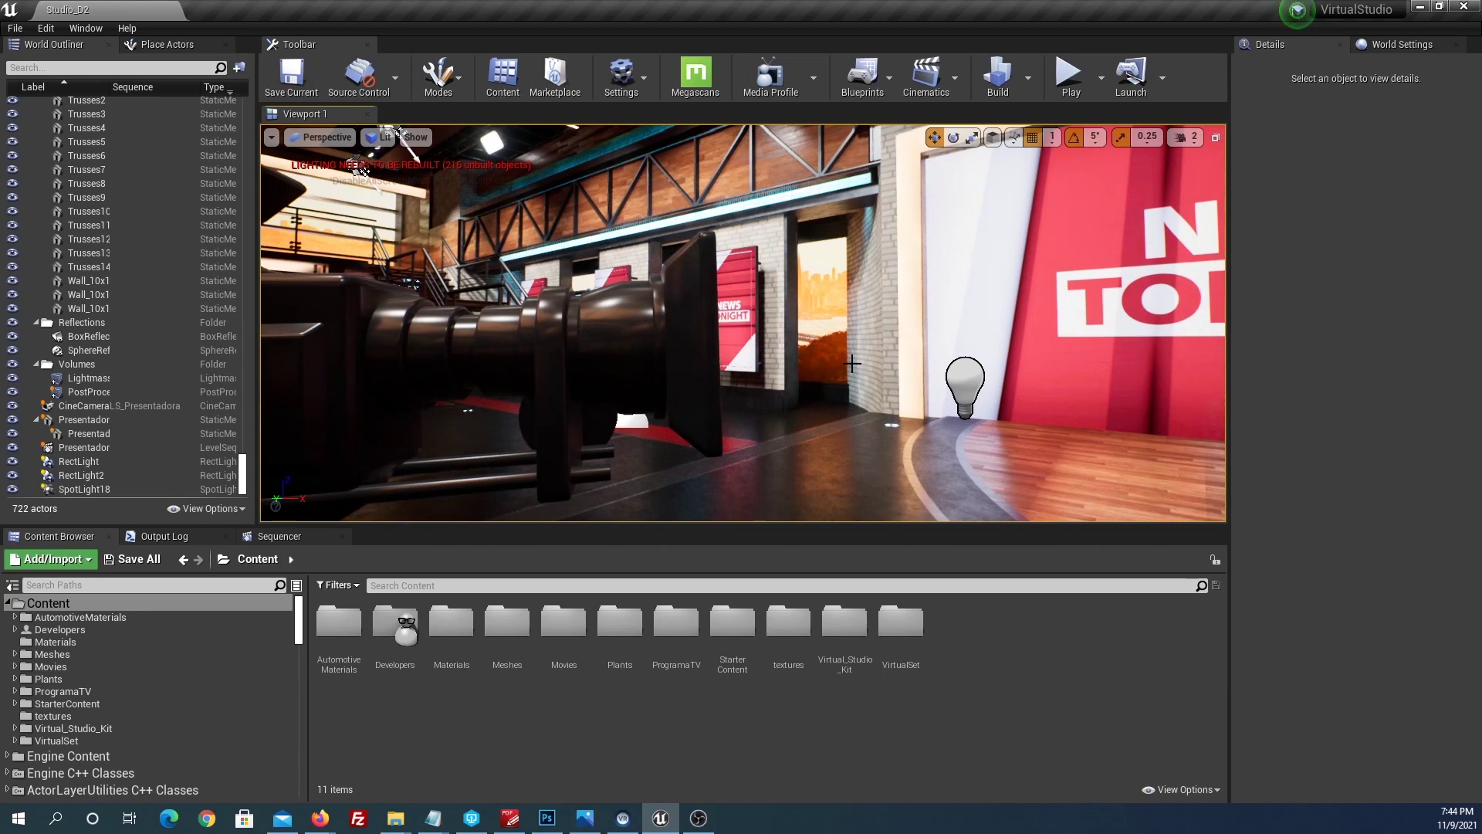
right_click_drag(880, 348, 880, 348)
left_click(862, 284)
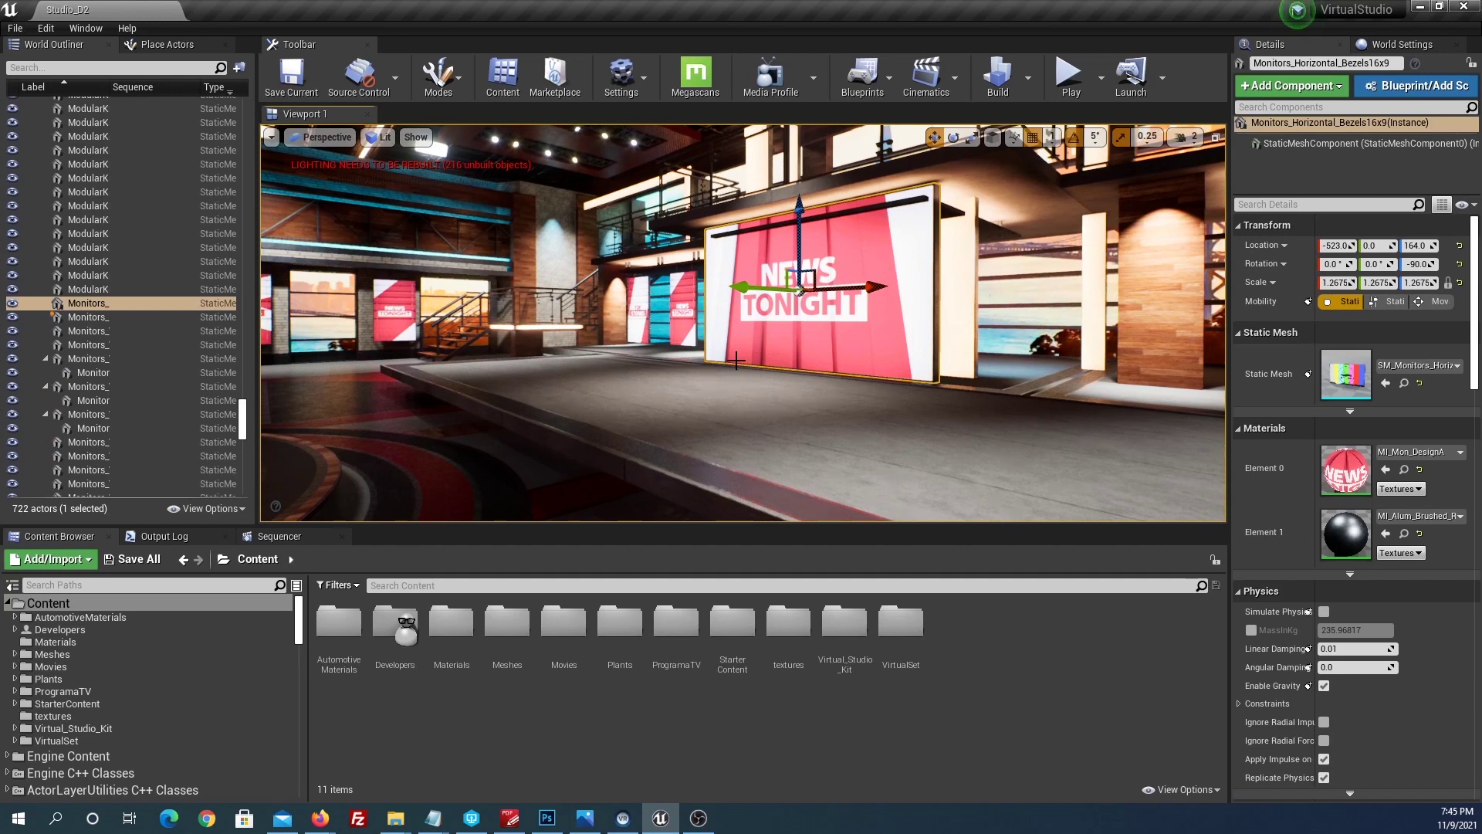
Step: Alt-drag to duplicate the monitor and rotate the copy around its vertical axis
left_click_drag(746, 290, 700, 304)
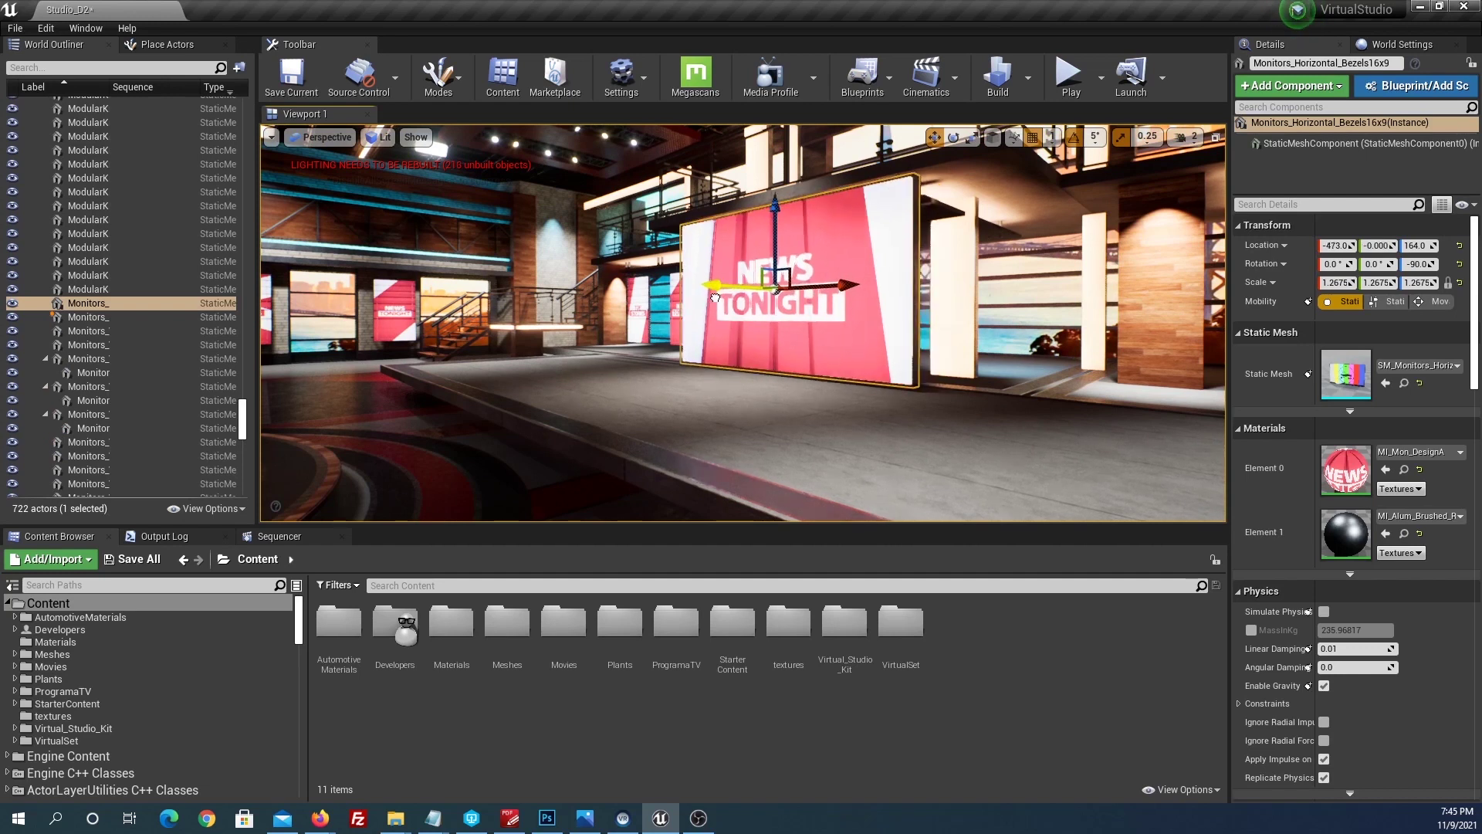
key("ctrl+z")
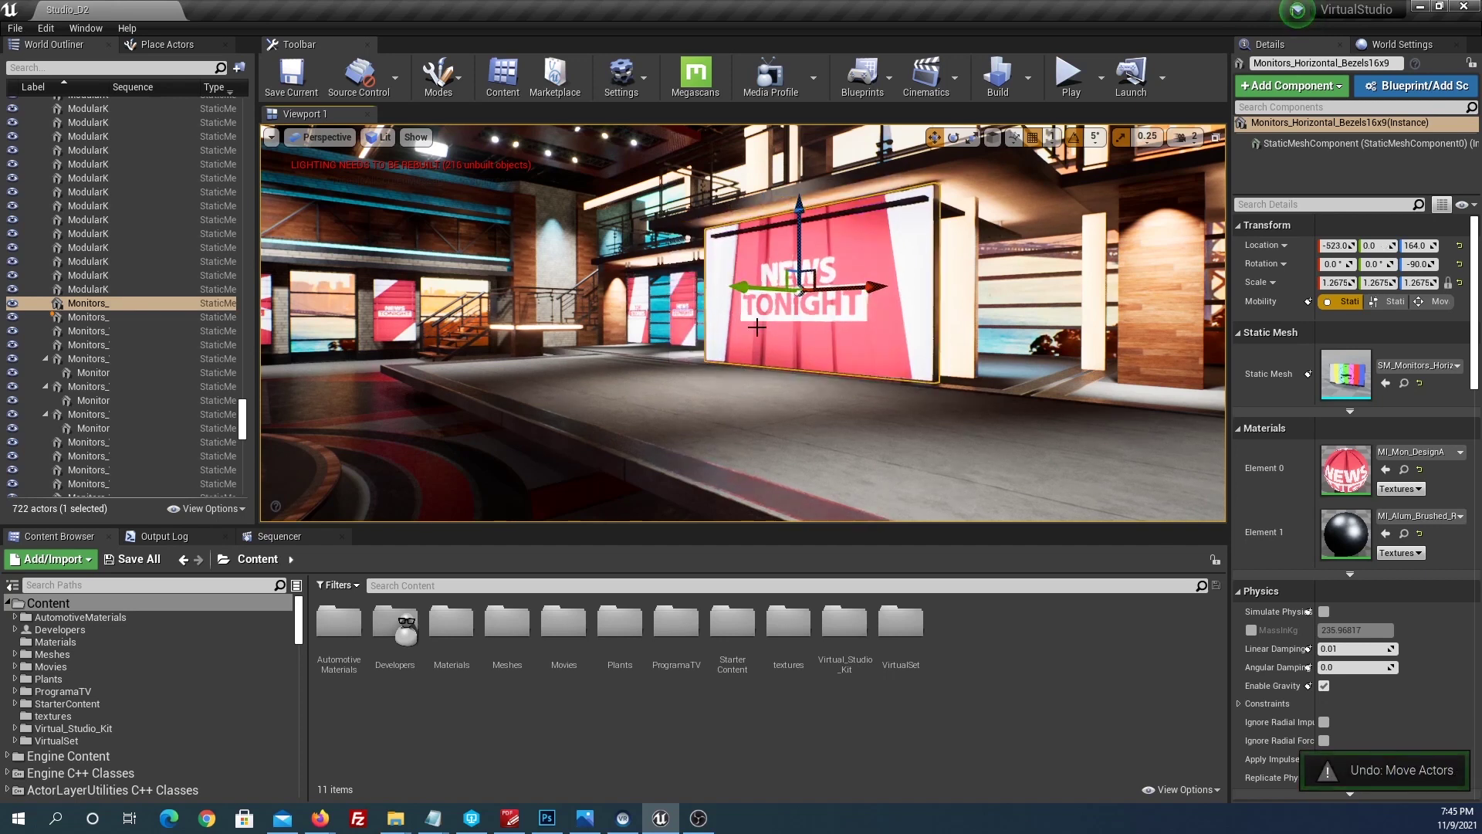
left_click_drag(753, 291, 376, 393, "alt")
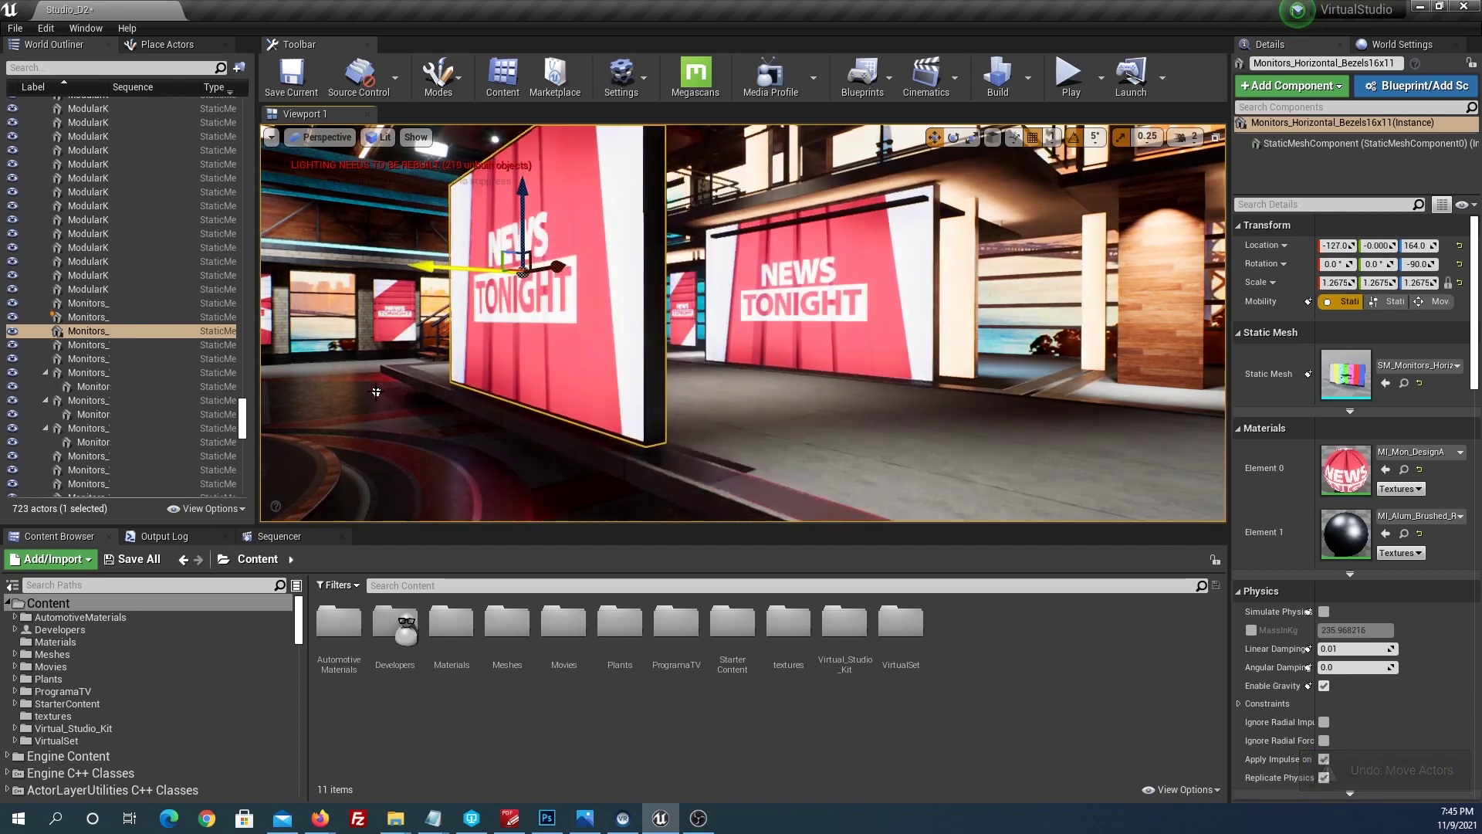
key("e")
left_click_drag(507, 261, 765, 270)
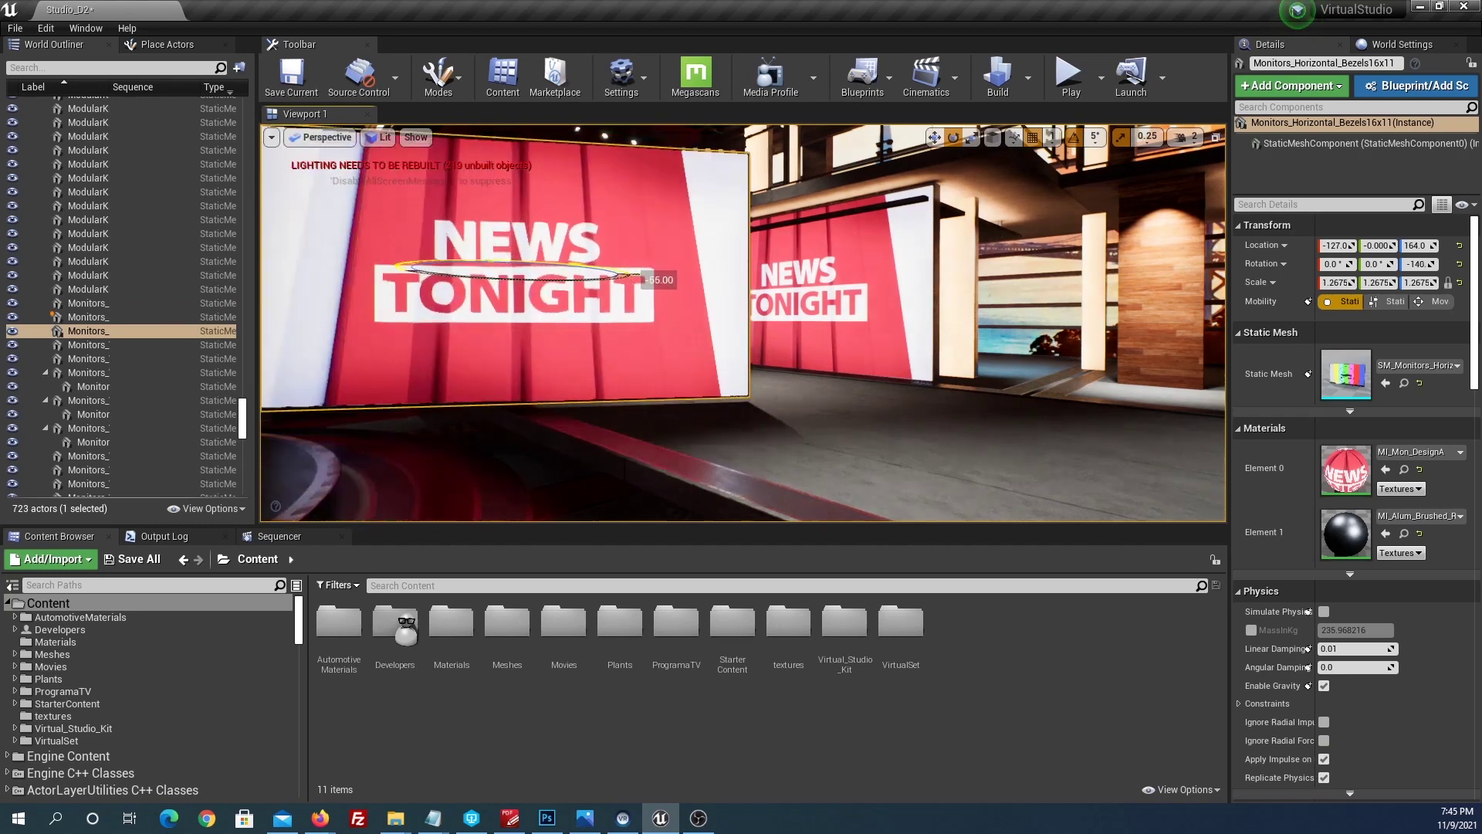
mouse_move(743, 322)
right_mouse_down()
mouse_move(680, 324)
mouse_move(814, 232)
right_mouse_up()
left_click_drag(955, 221, 970, 220)
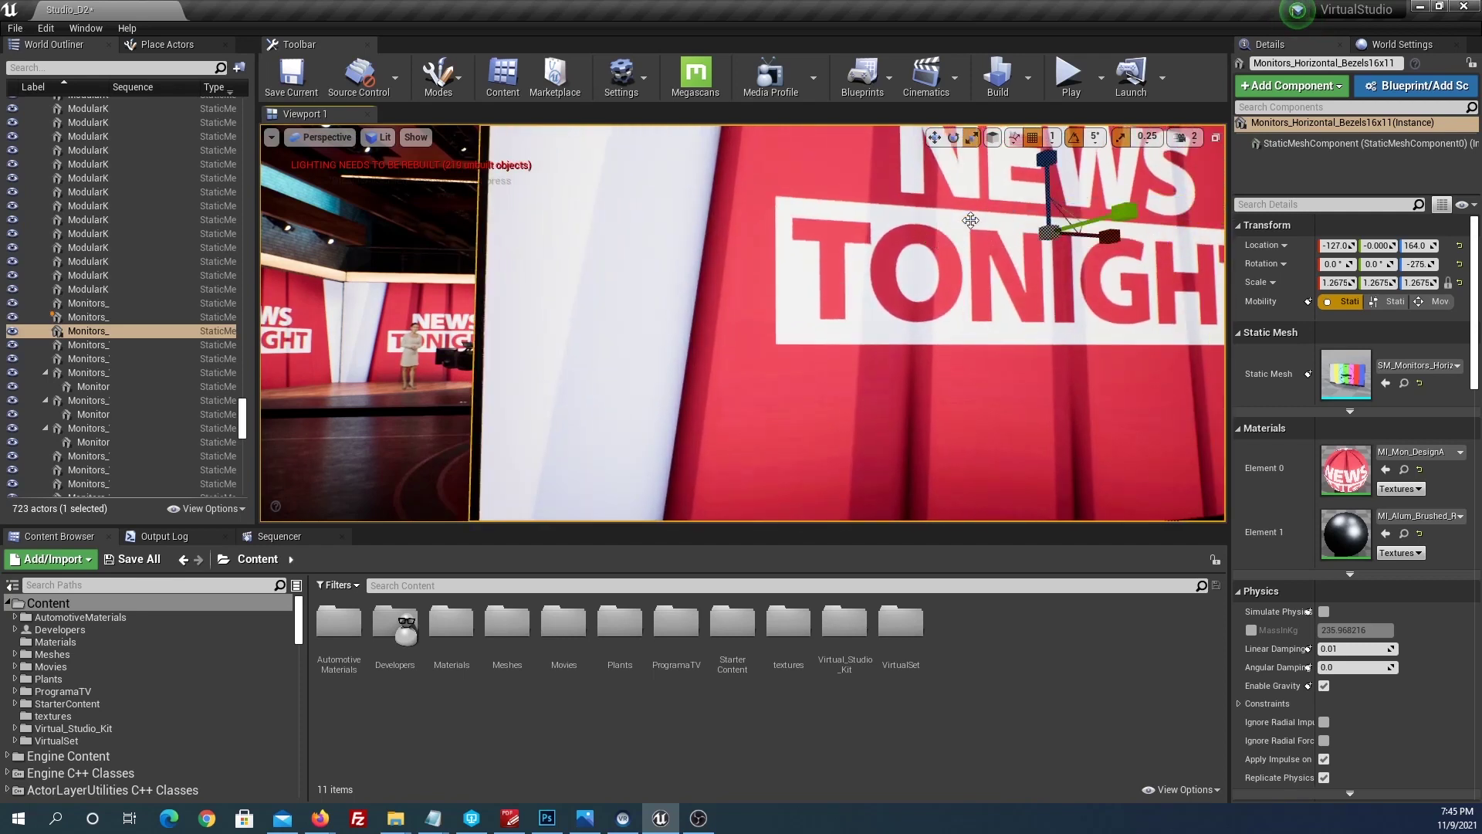
Step: Move the copied monitor toward the presenter's News Tonight set
left_click_drag(1121, 220, 693, 276)
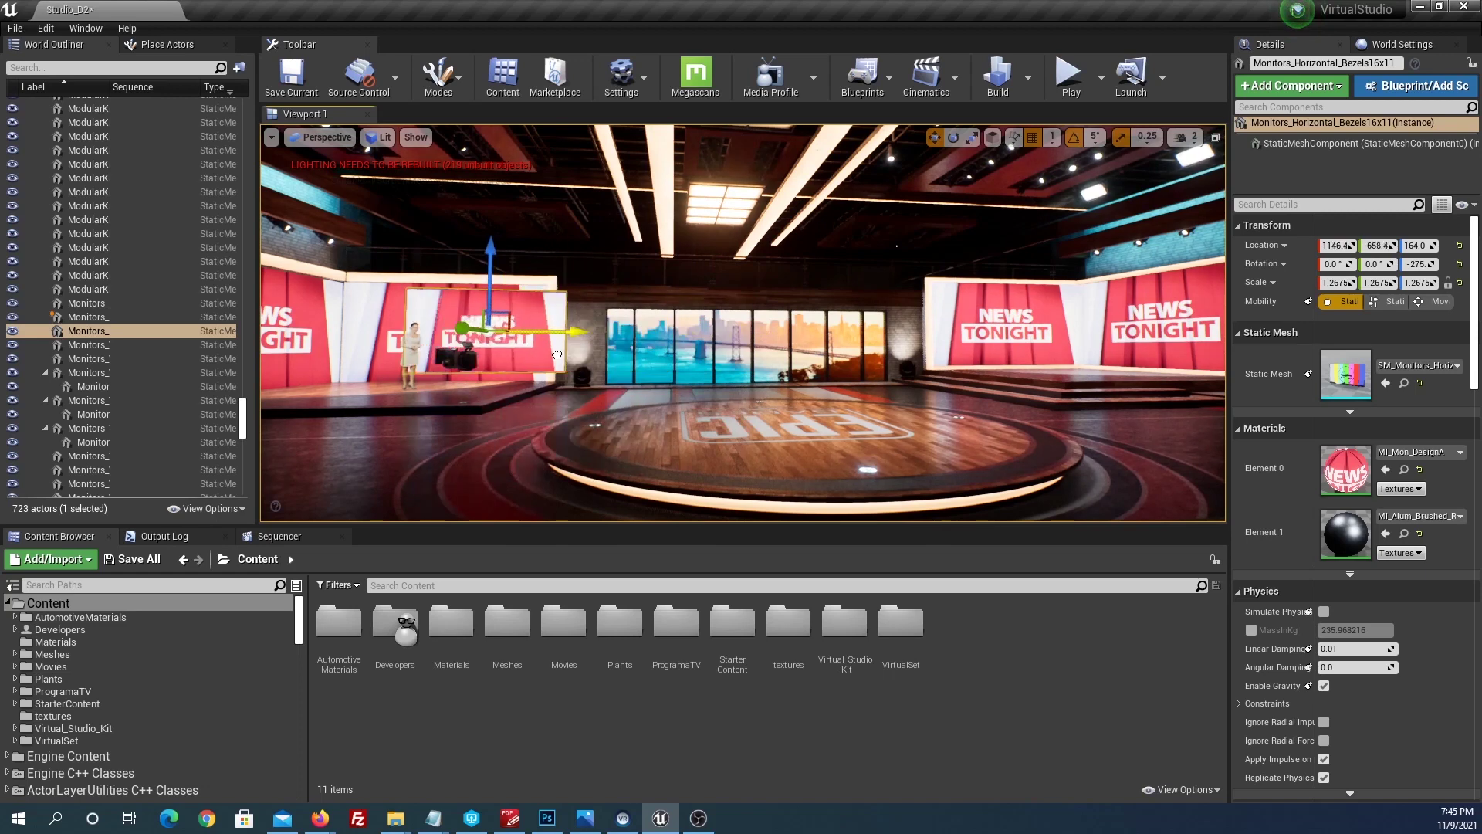
left_click_drag(741, 331, 378, 332)
right_click_drag(378, 332, 379, 332)
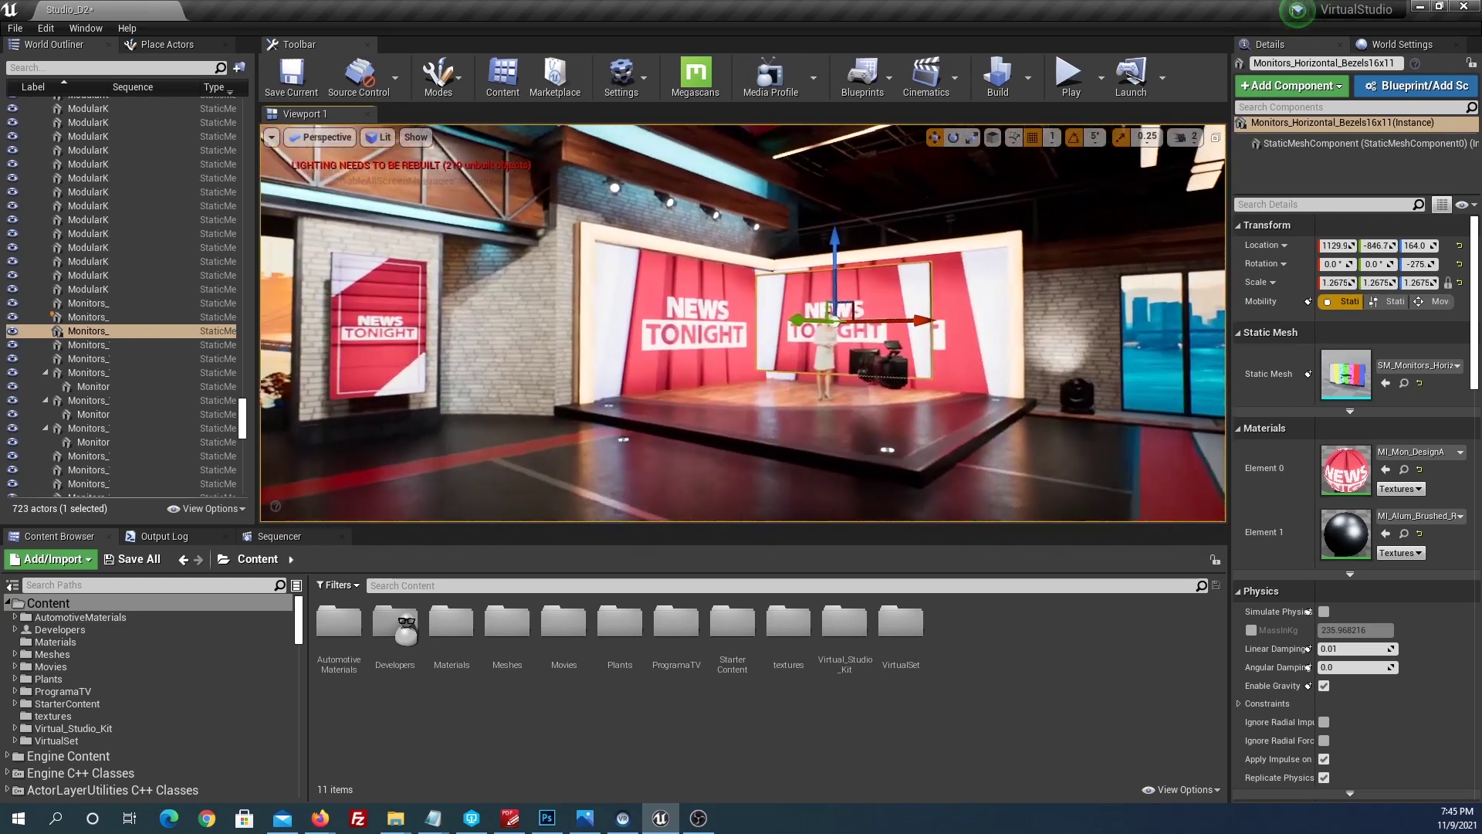
right_click_drag(484, 384, 483, 385)
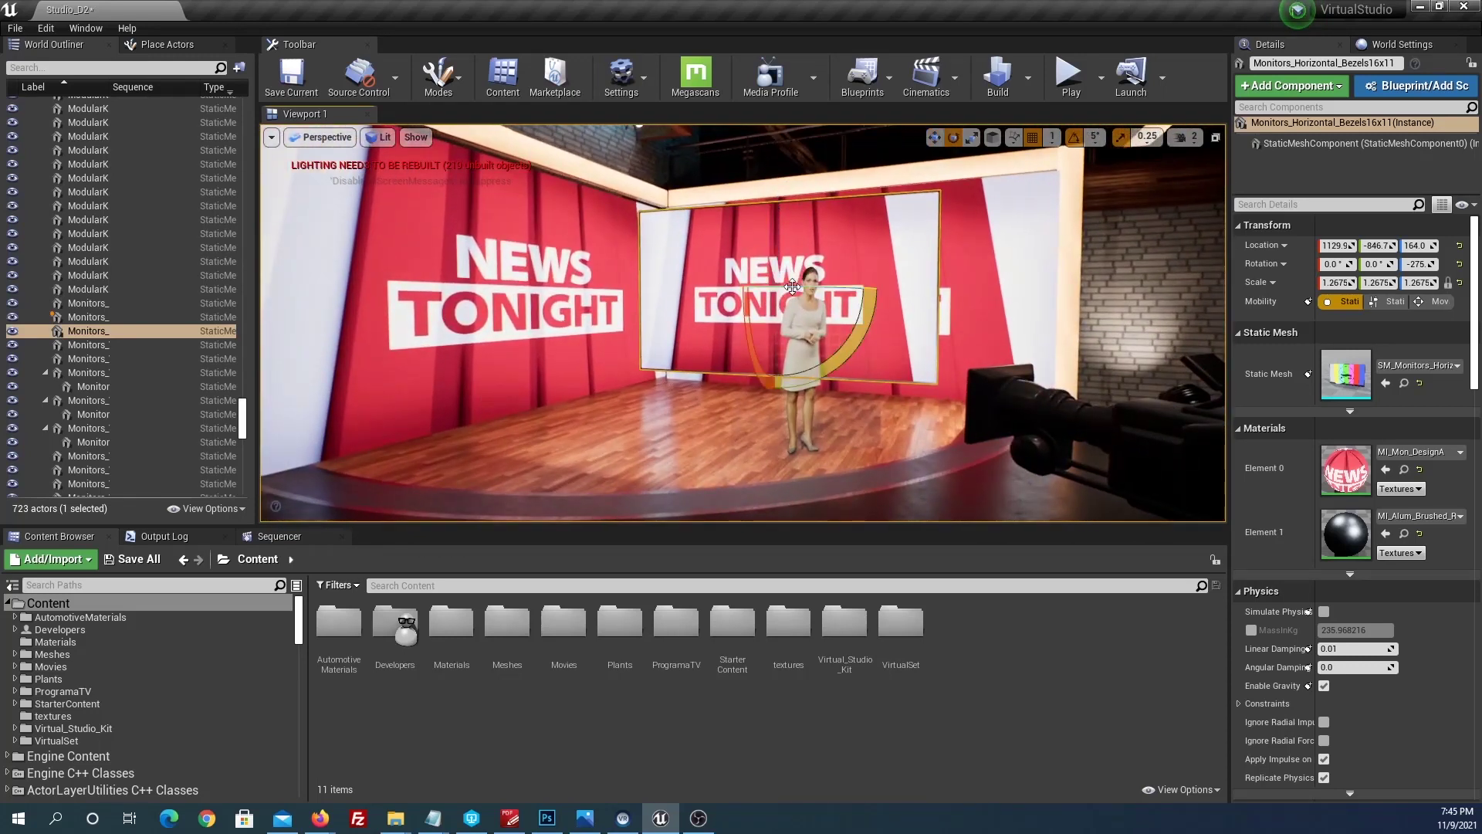
Step: Turn the monitor 30° toward the camera behind the presenter, scale it to 1.0, lower it to 121
left_click_drag(792, 287, 841, 290)
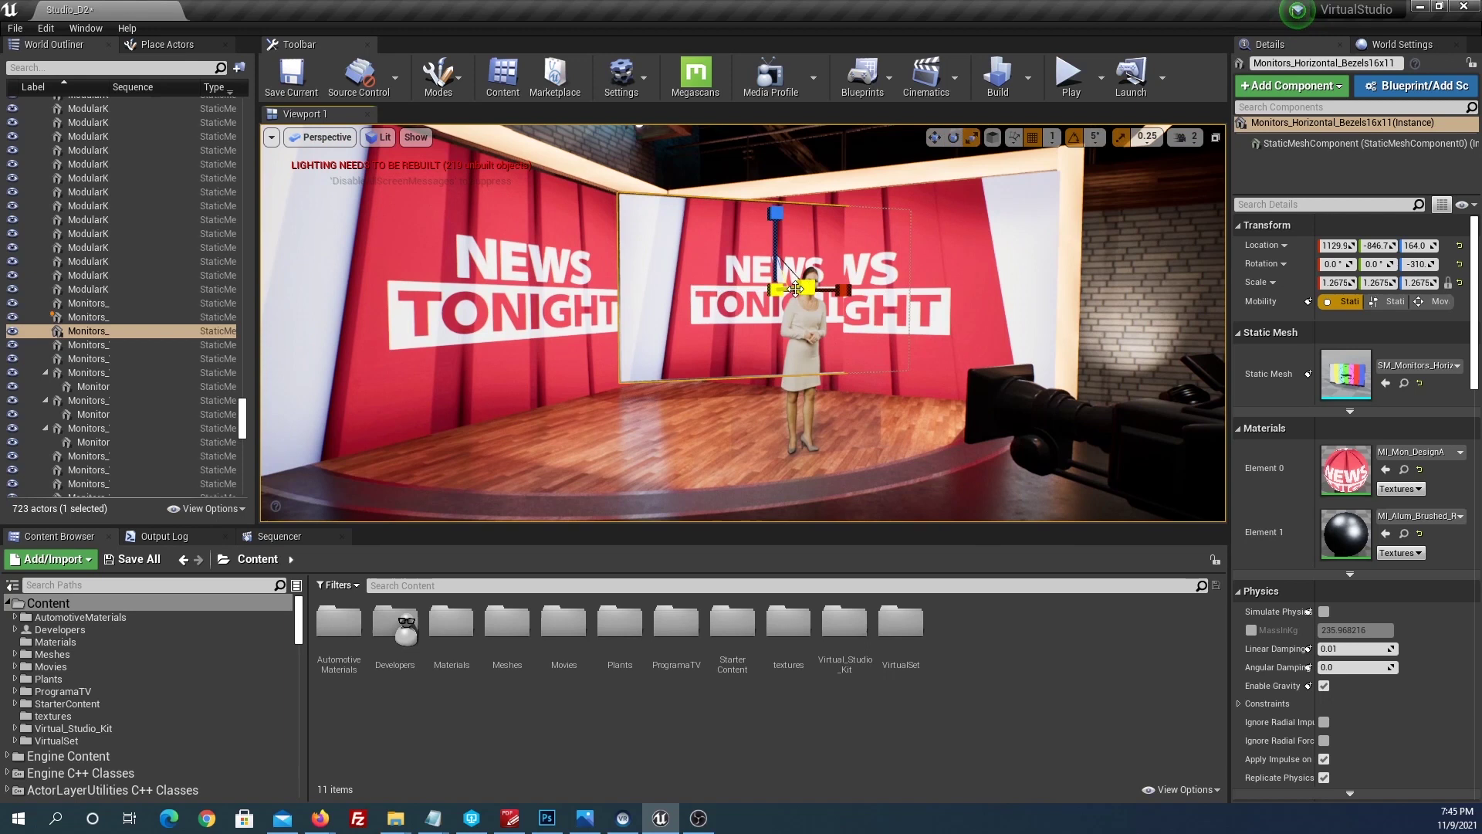
left_click_drag(838, 290, 765, 307)
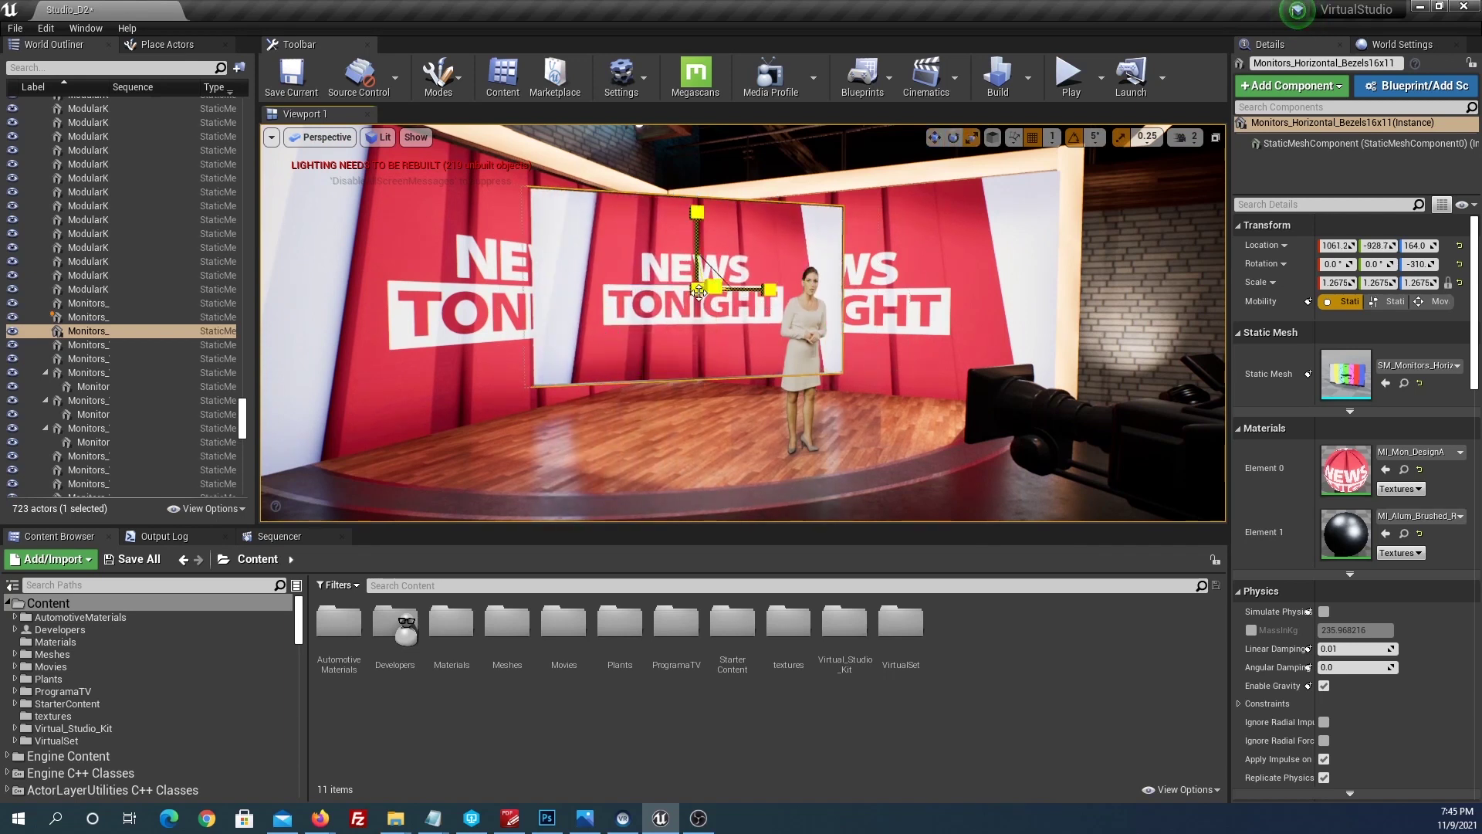
left_click_drag(698, 292, 698, 257)
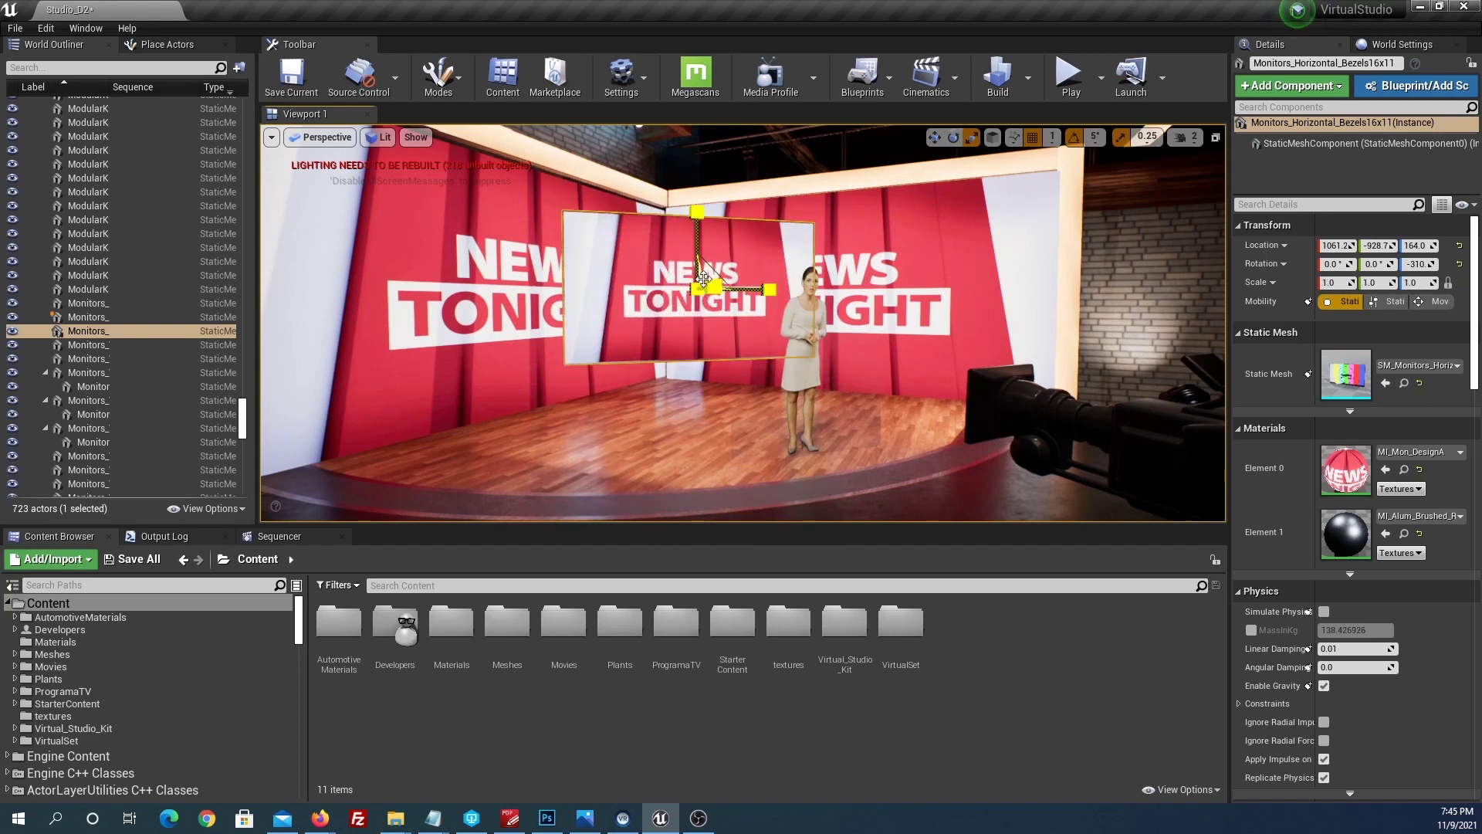
left_click_drag(689, 223, 695, 255)
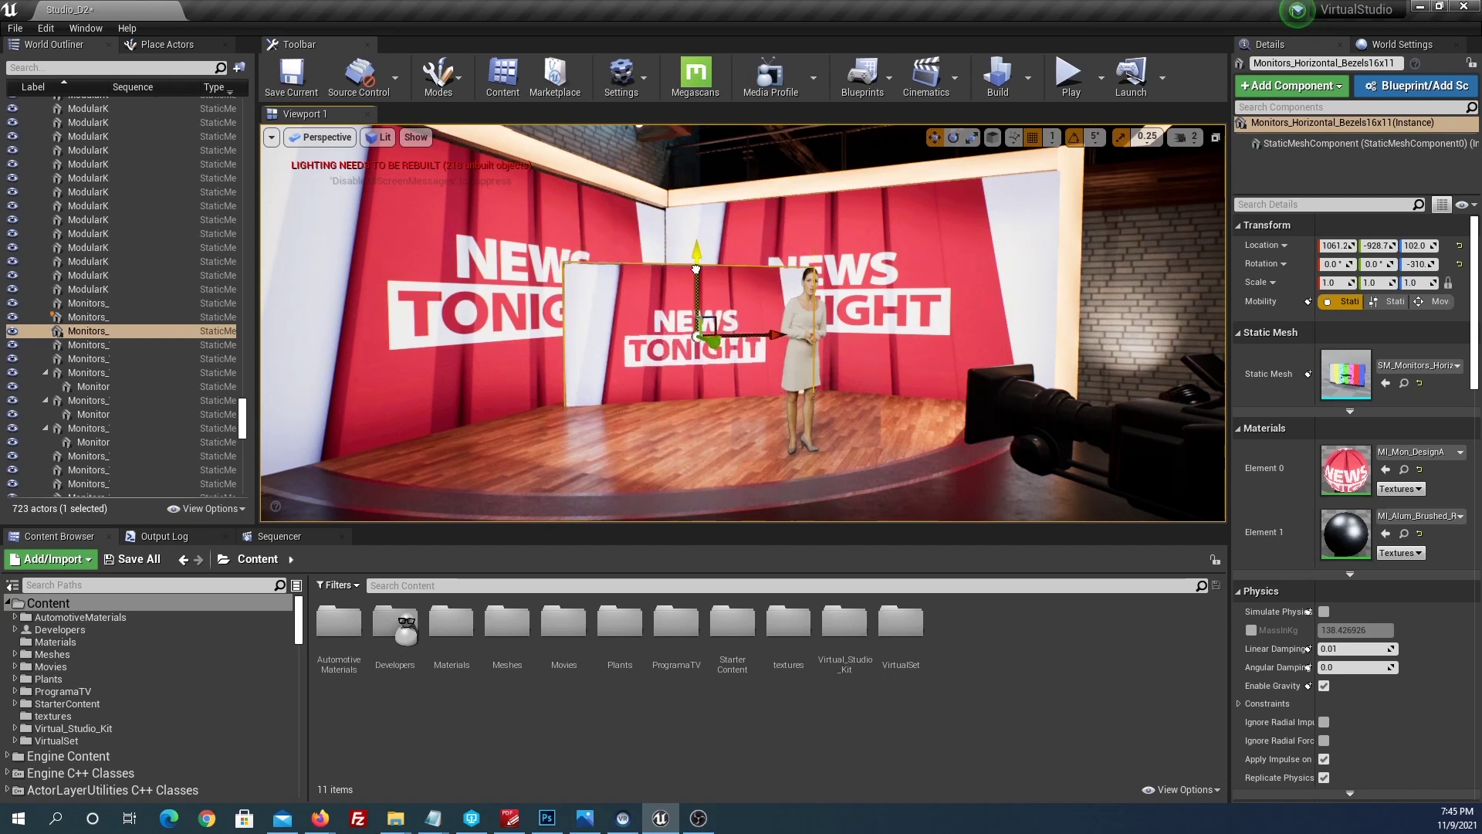
mouse_move(714, 326)
left_mouse_down()
mouse_move(751, 363)
mouse_move(745, 263)
left_mouse_up()
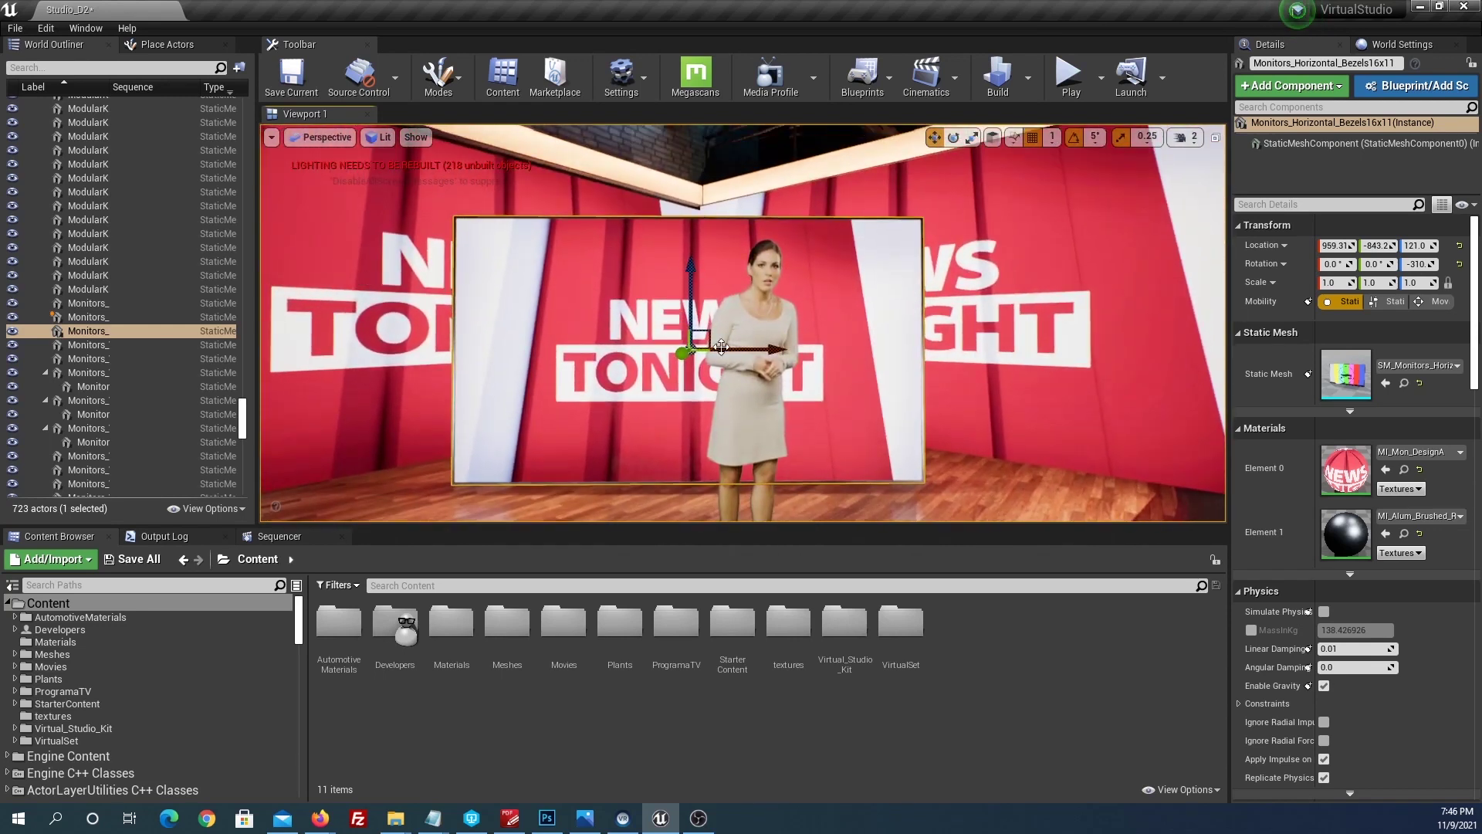
Step: Reset the monitor's screen material to the default Monitor Template colour bars and save Studio_D2
left_click(1420, 471)
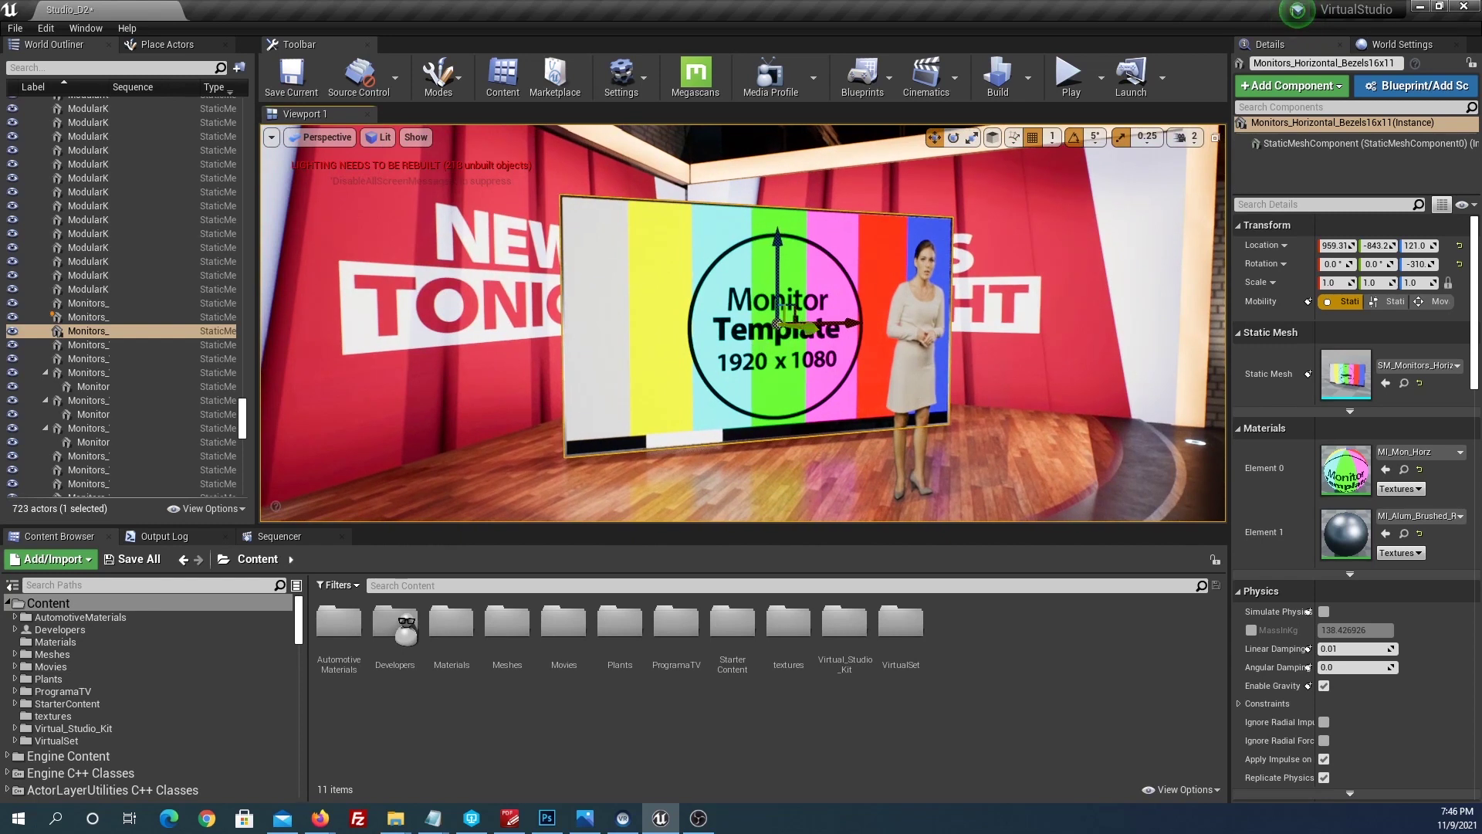
key("ctrl+s")
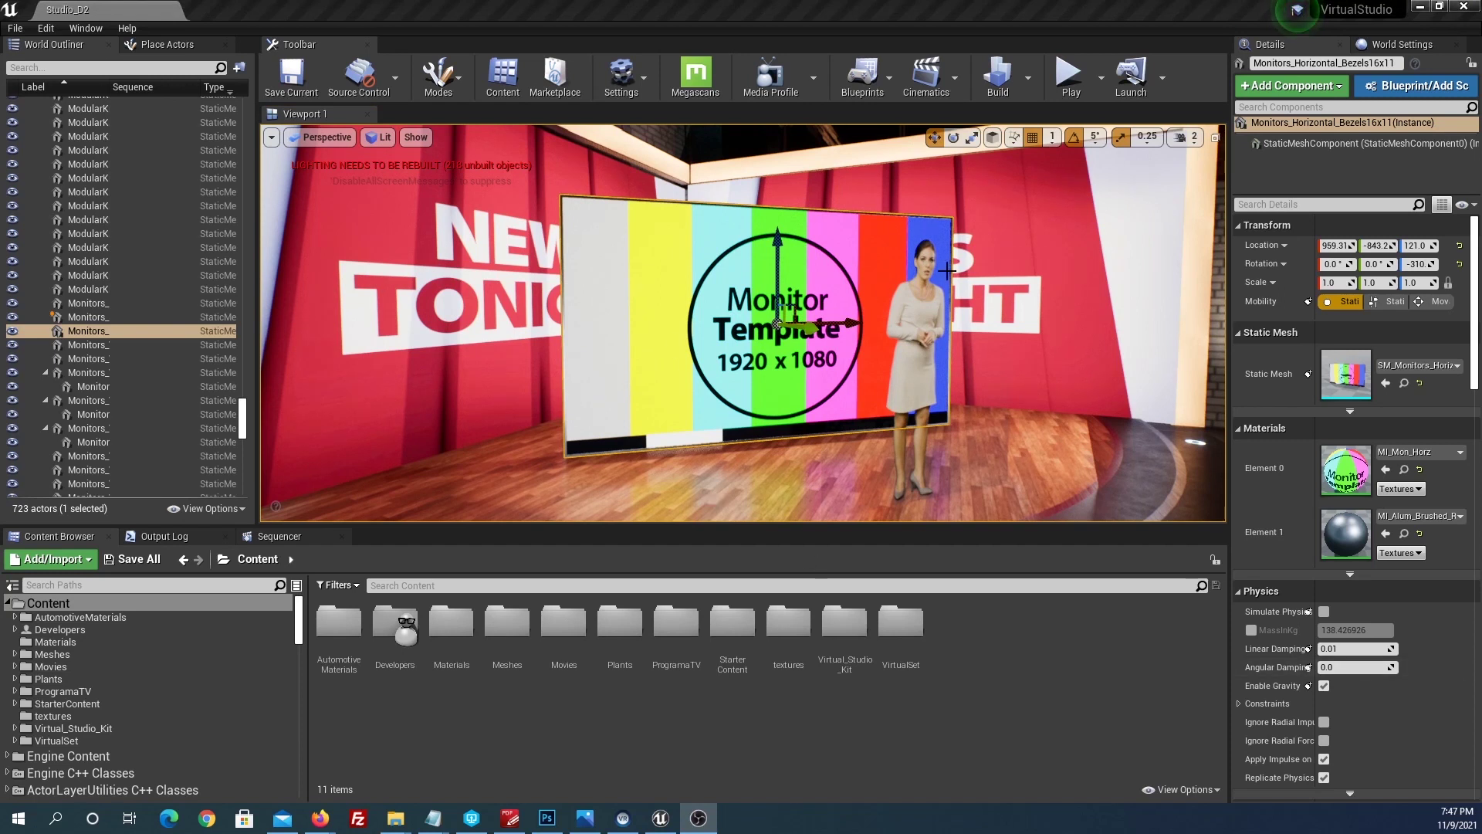
left_click(862, 77)
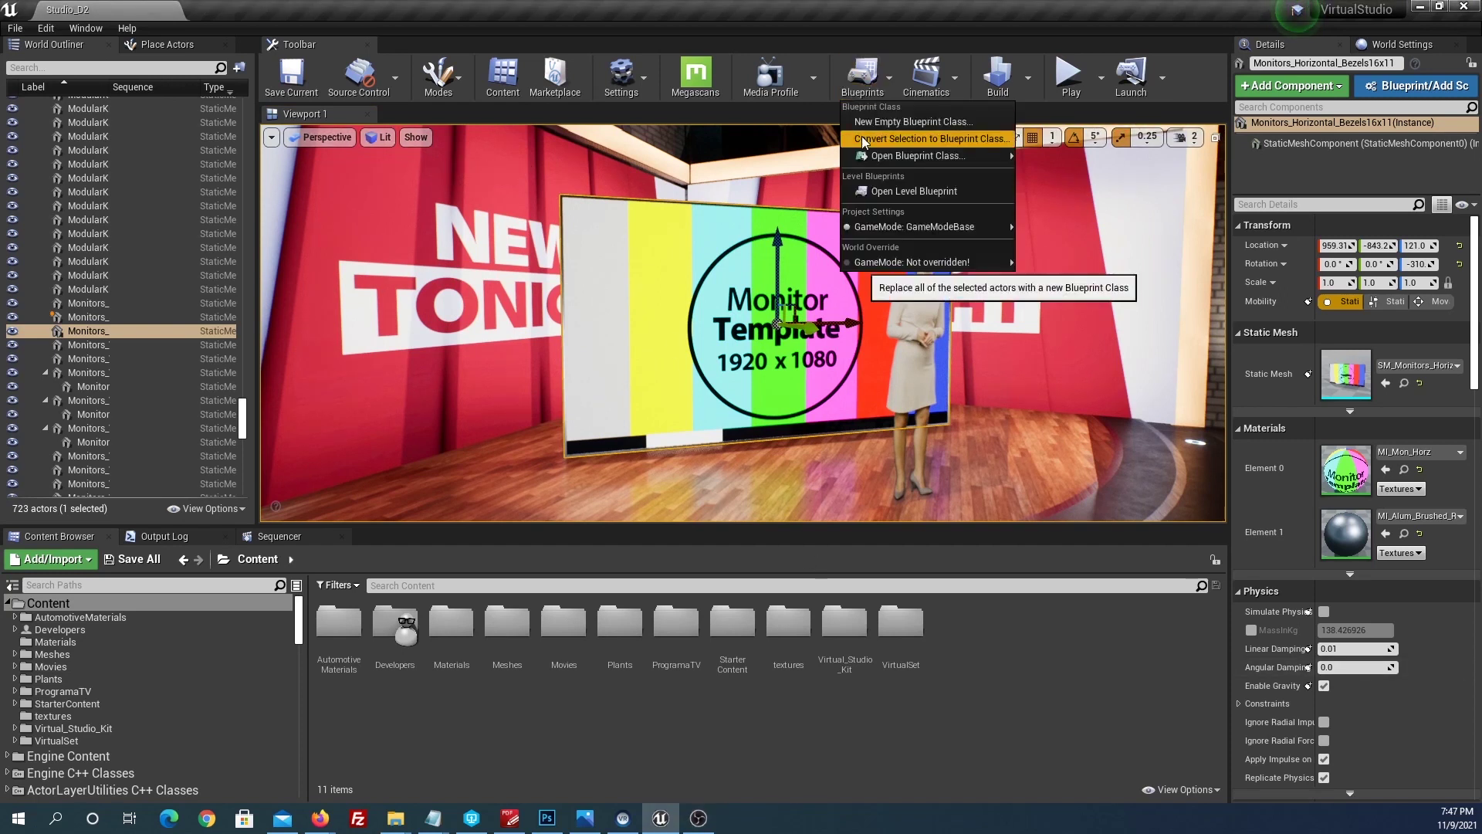
Step: Open the Studio_D2 Level Blueprint from the Blueprints menu
mouse_move(887, 155)
left_click(900, 193)
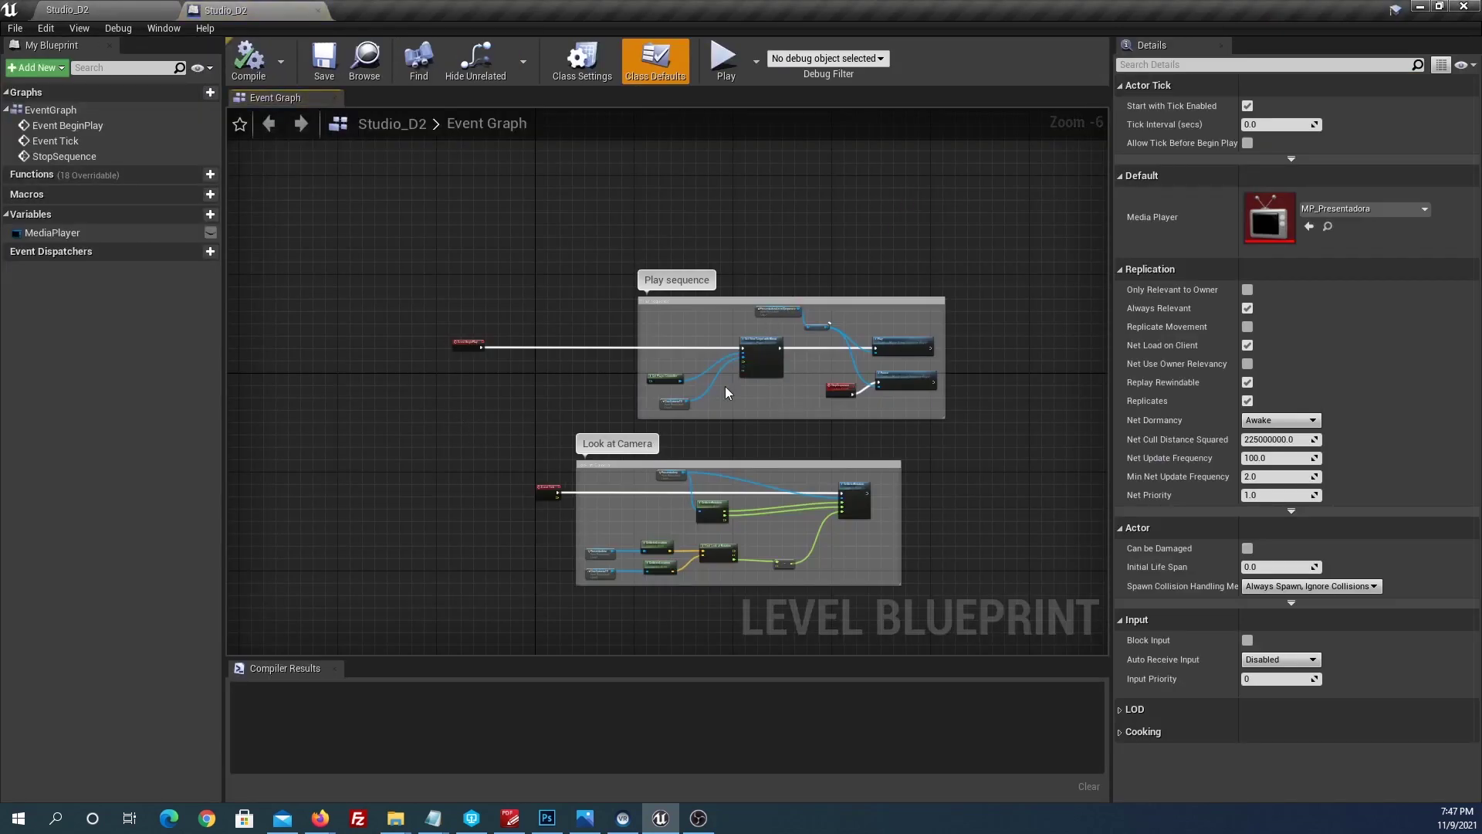
scroll(720, 383, "up", 1)
scroll(719, 383, "up", 1)
scroll(720, 383, "down", 1)
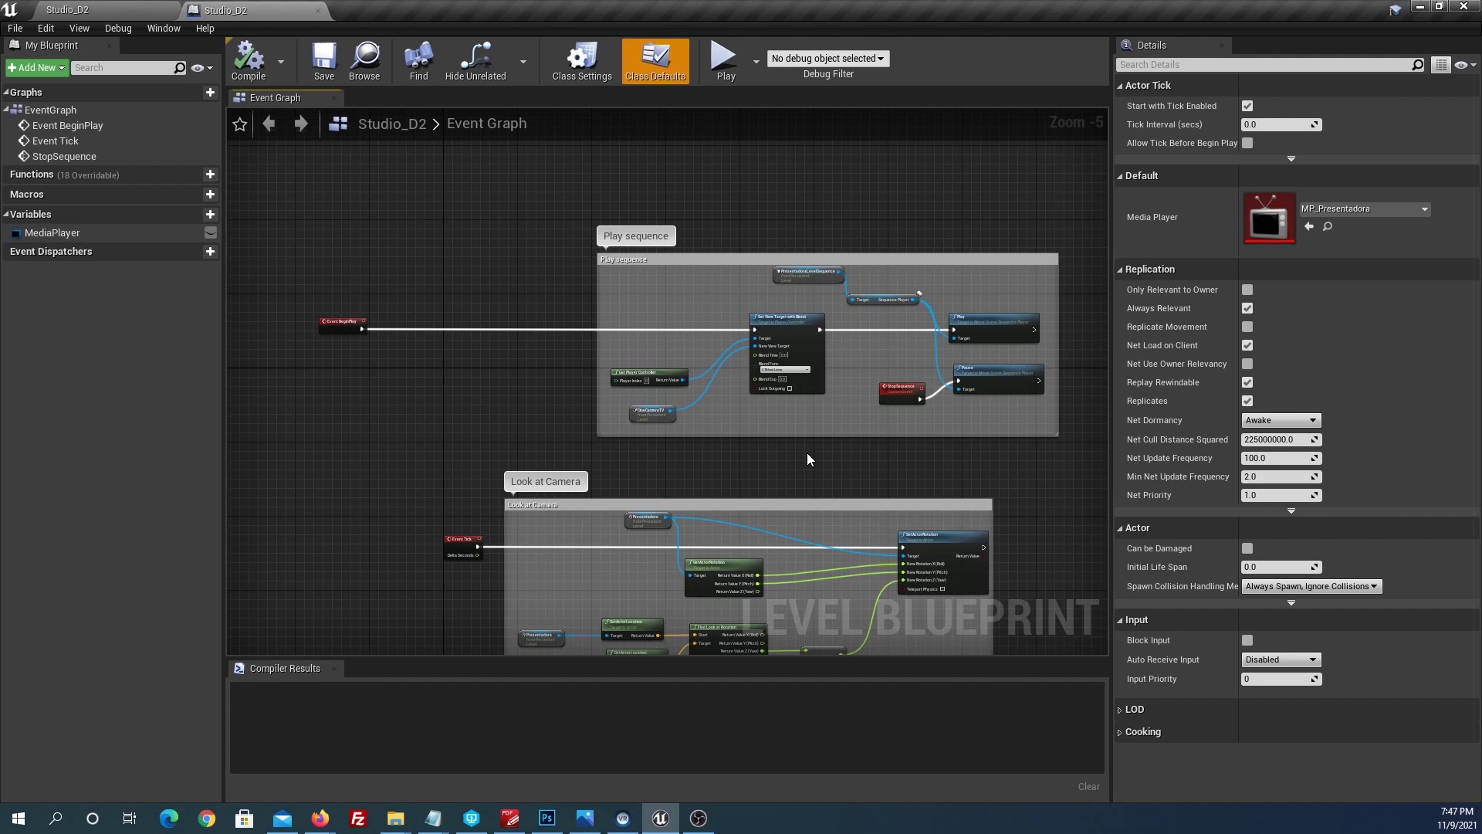
scroll(767, 316, "up", 1)
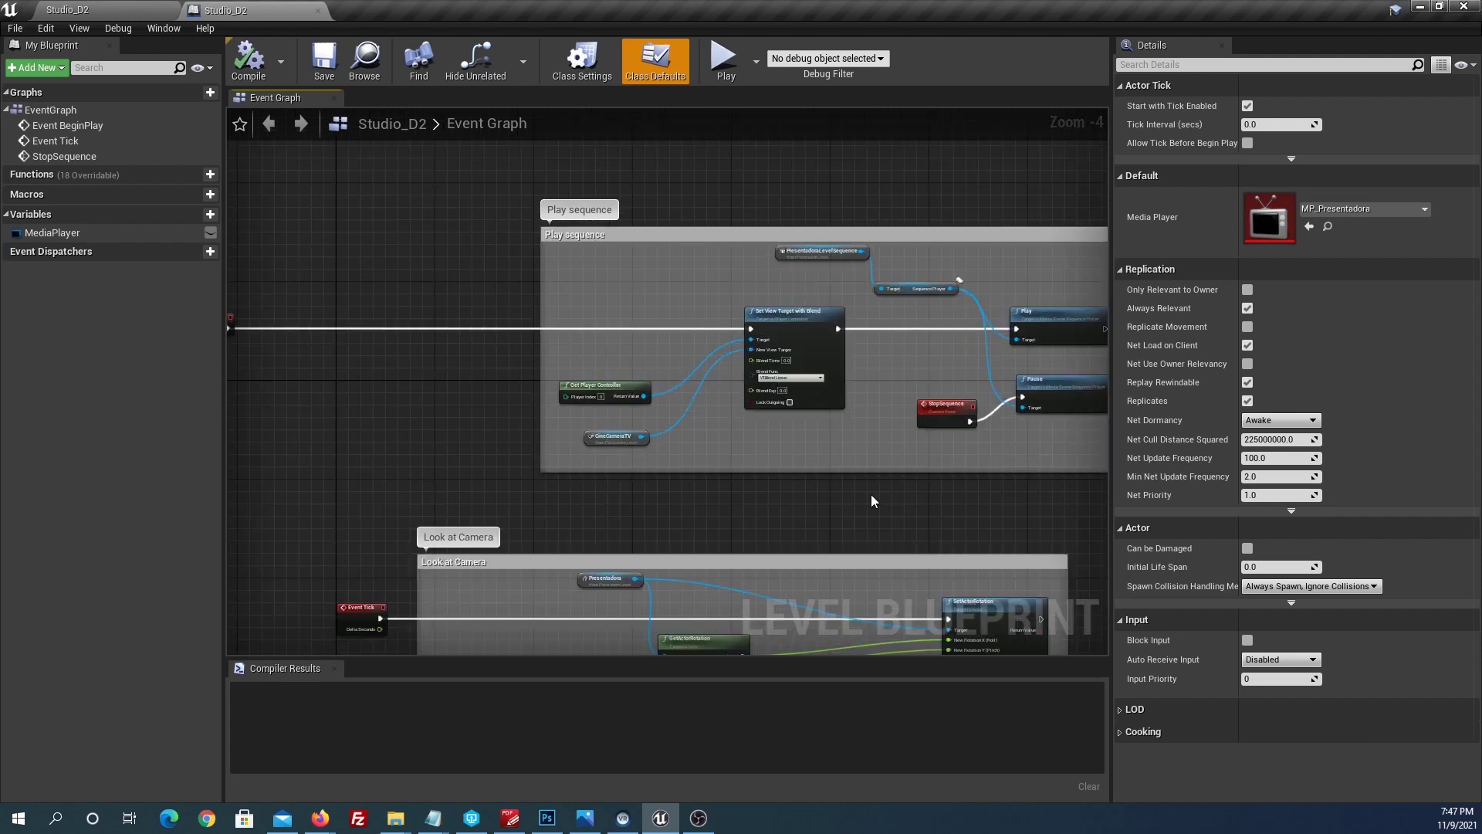
Step: Pan the Event Graph across the Play sequence and Look at Camera groups to Event BeginPlay
right_click_drag(873, 502, 804, 513)
scroll(771, 368, "up", 1)
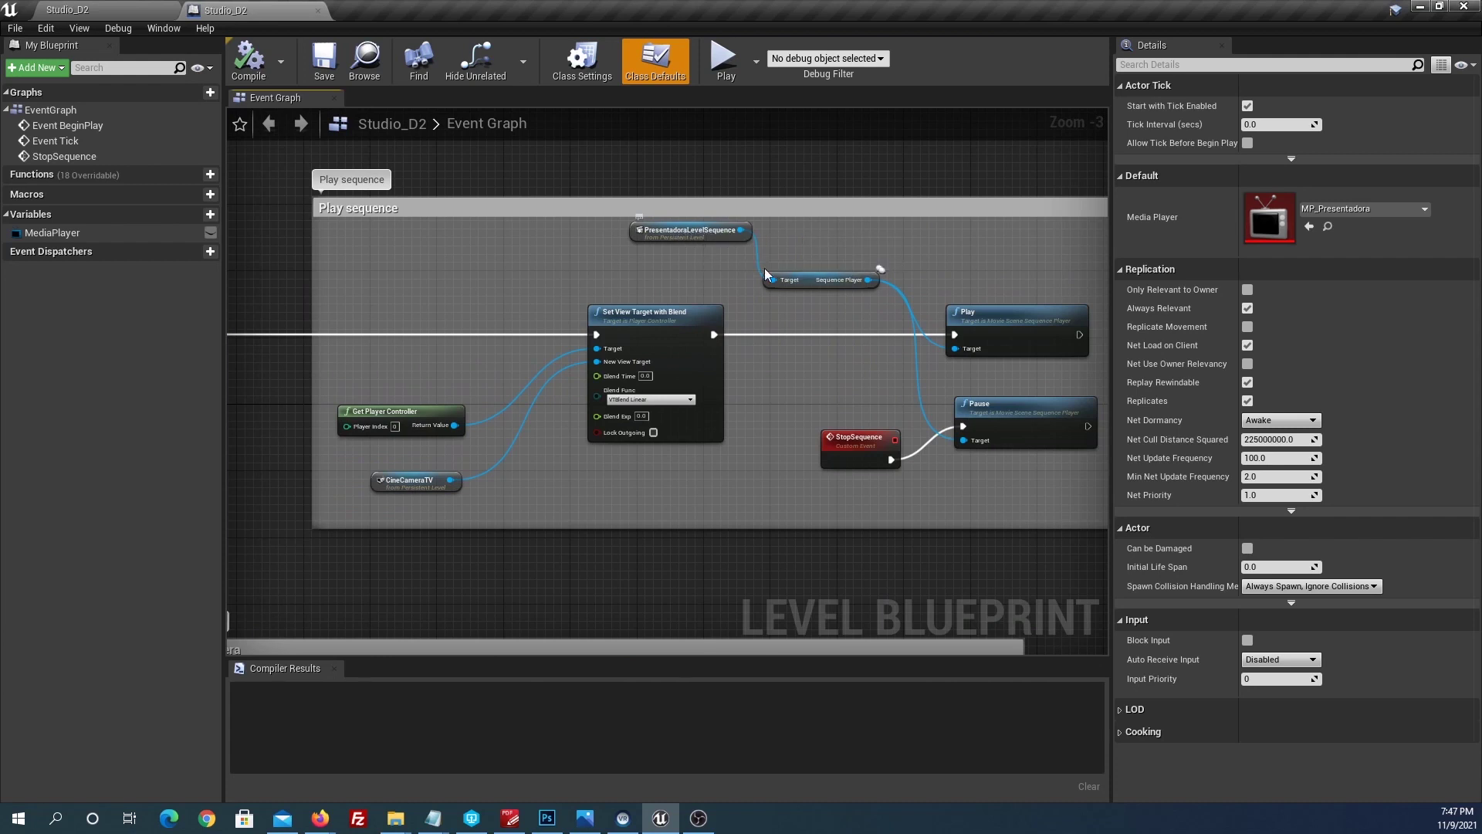
right_click_drag(733, 386, 926, 389)
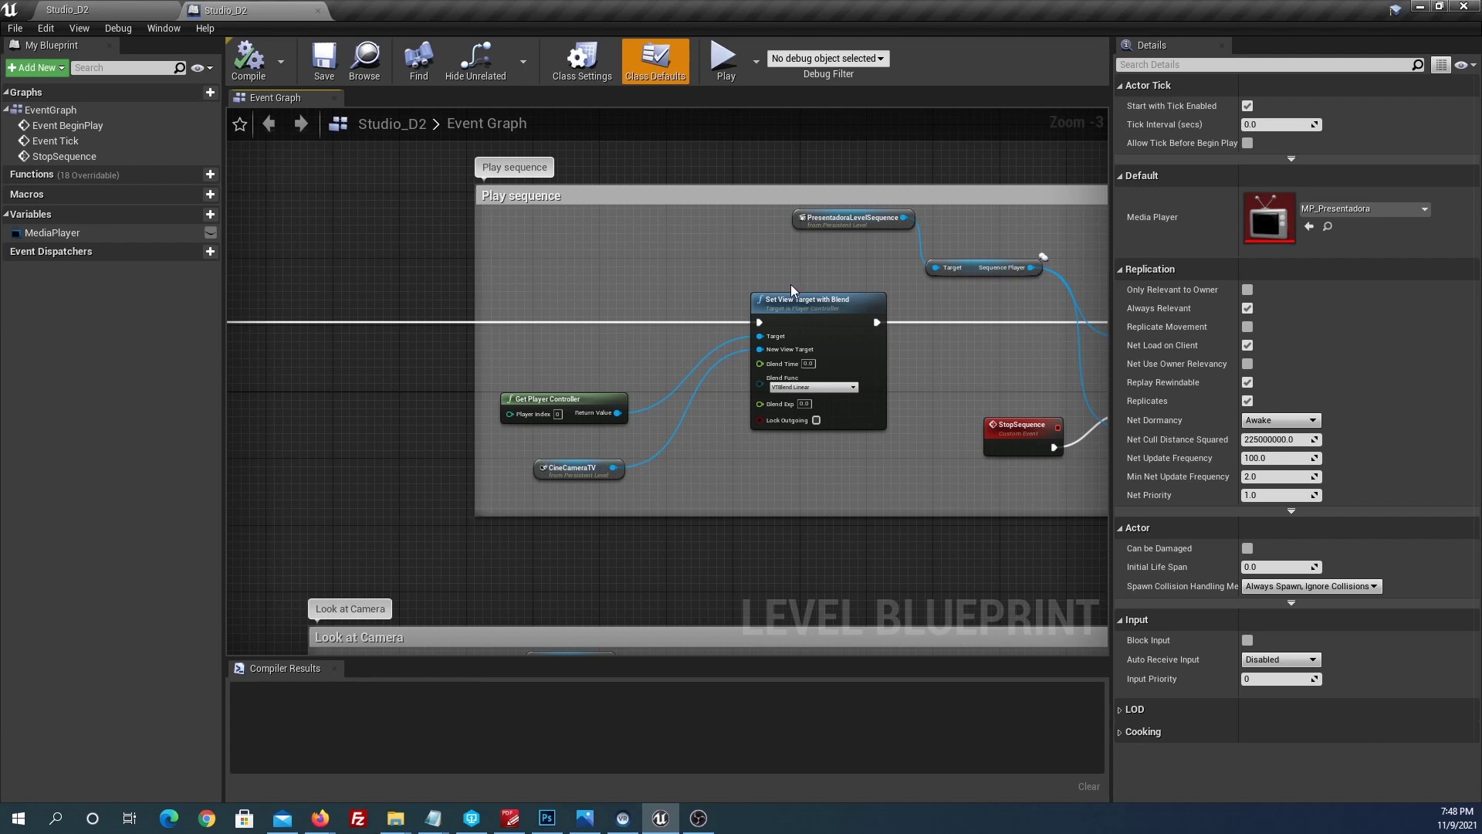
right_click_drag(796, 532, 833, 247)
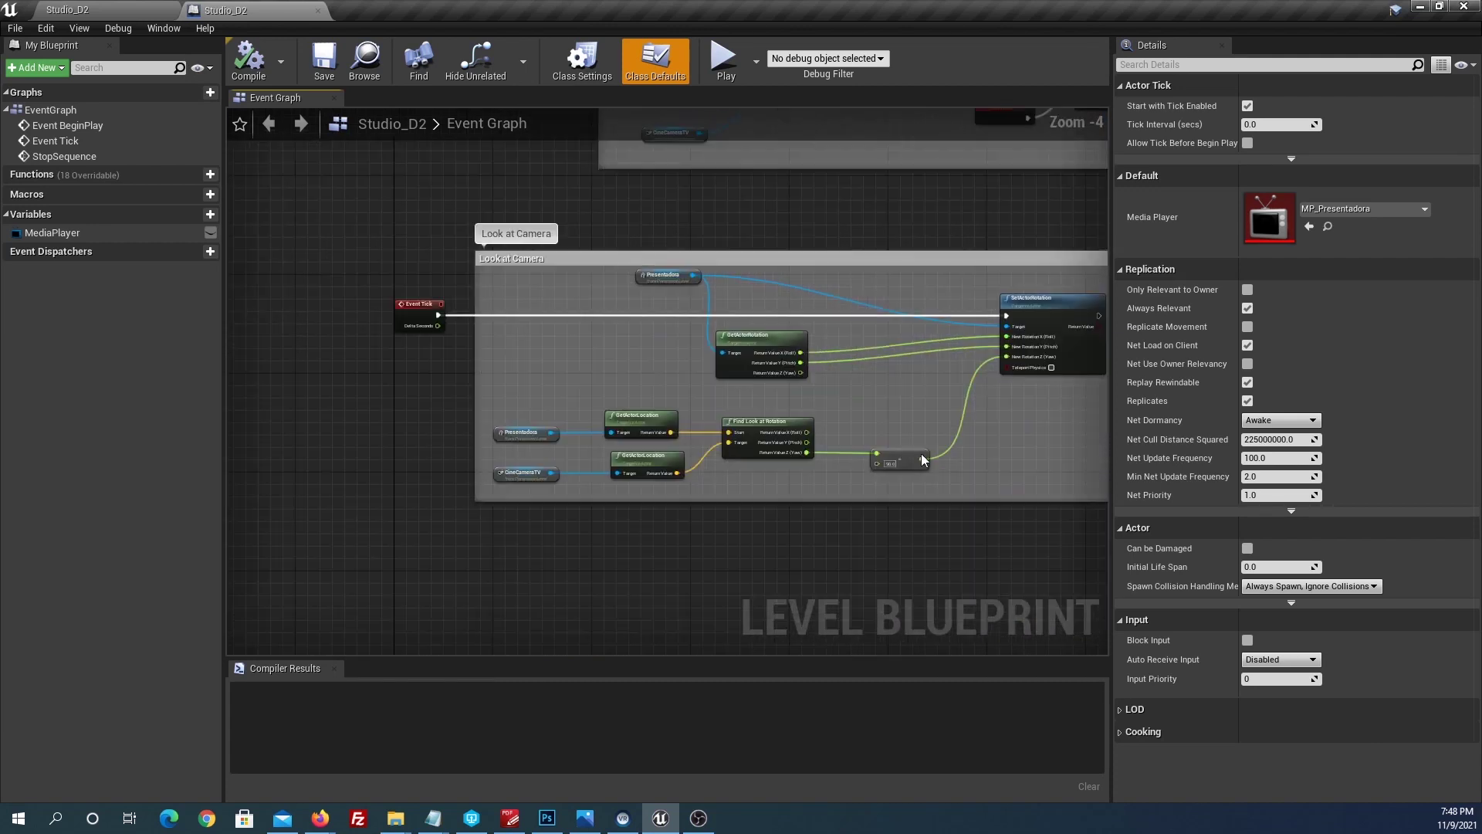
scroll(546, 229, "down", 1)
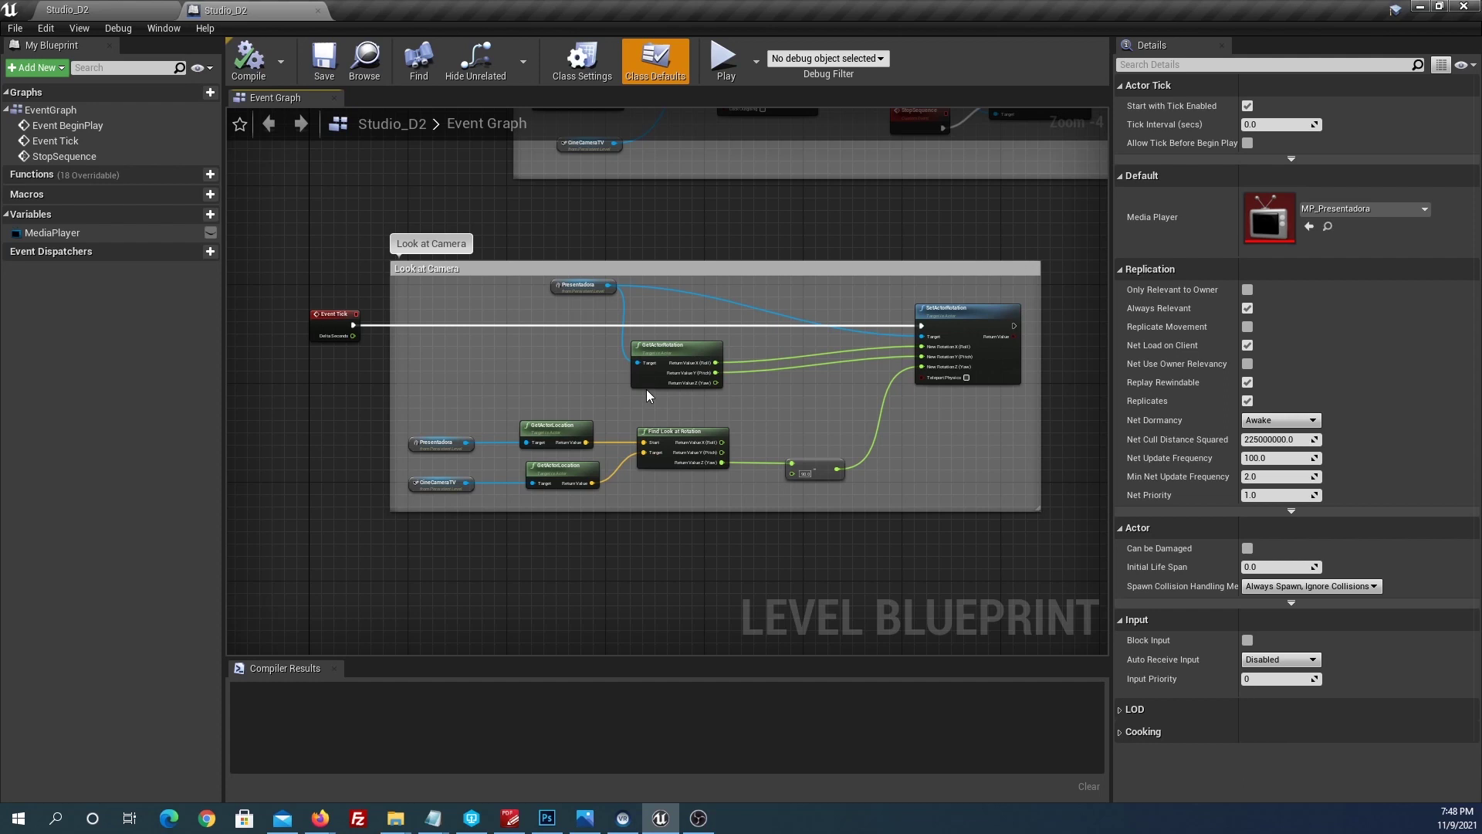
right_click_drag(626, 259, 790, 440)
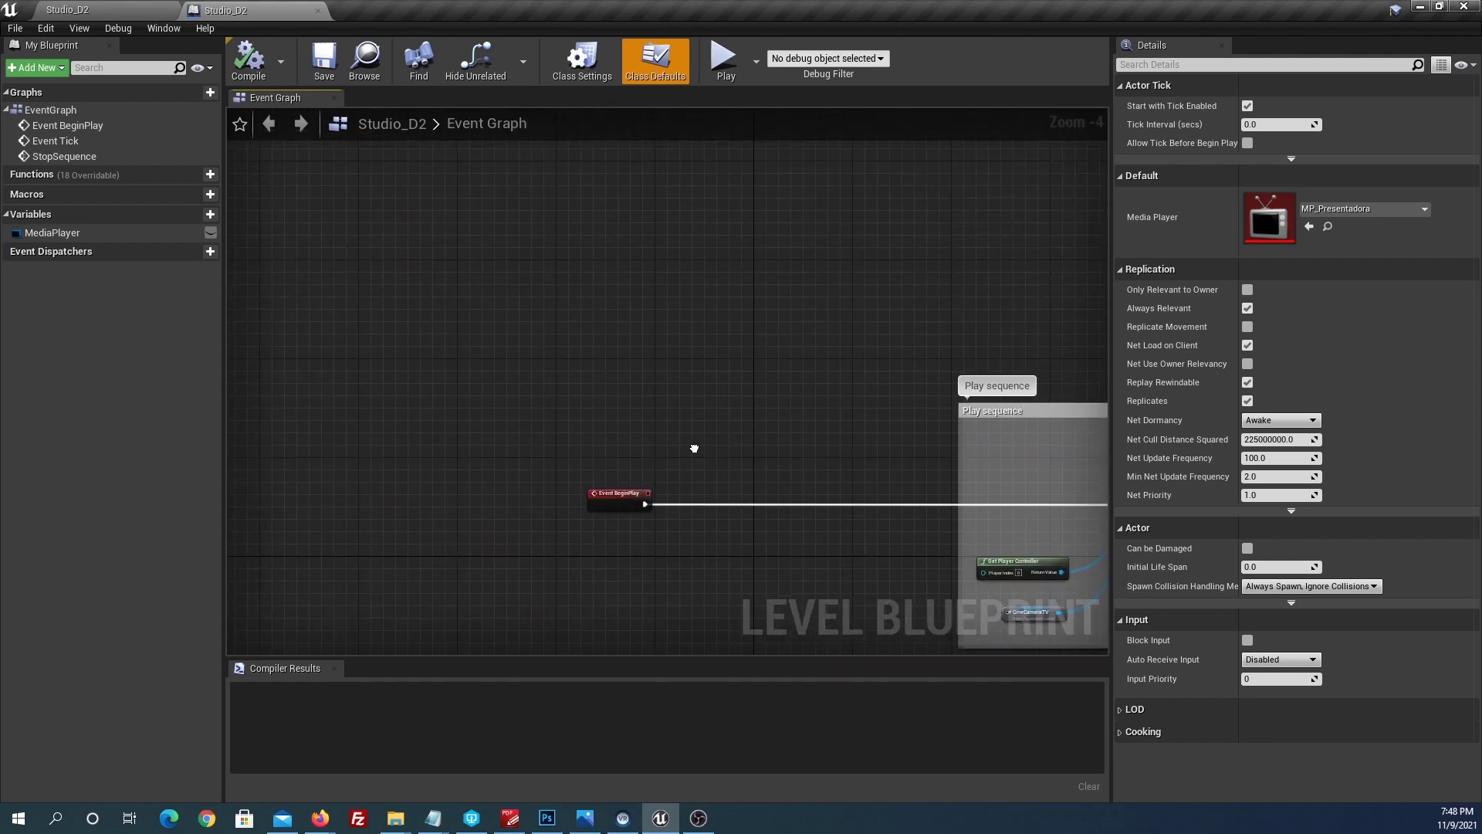
right_click_drag(791, 441, 834, 483)
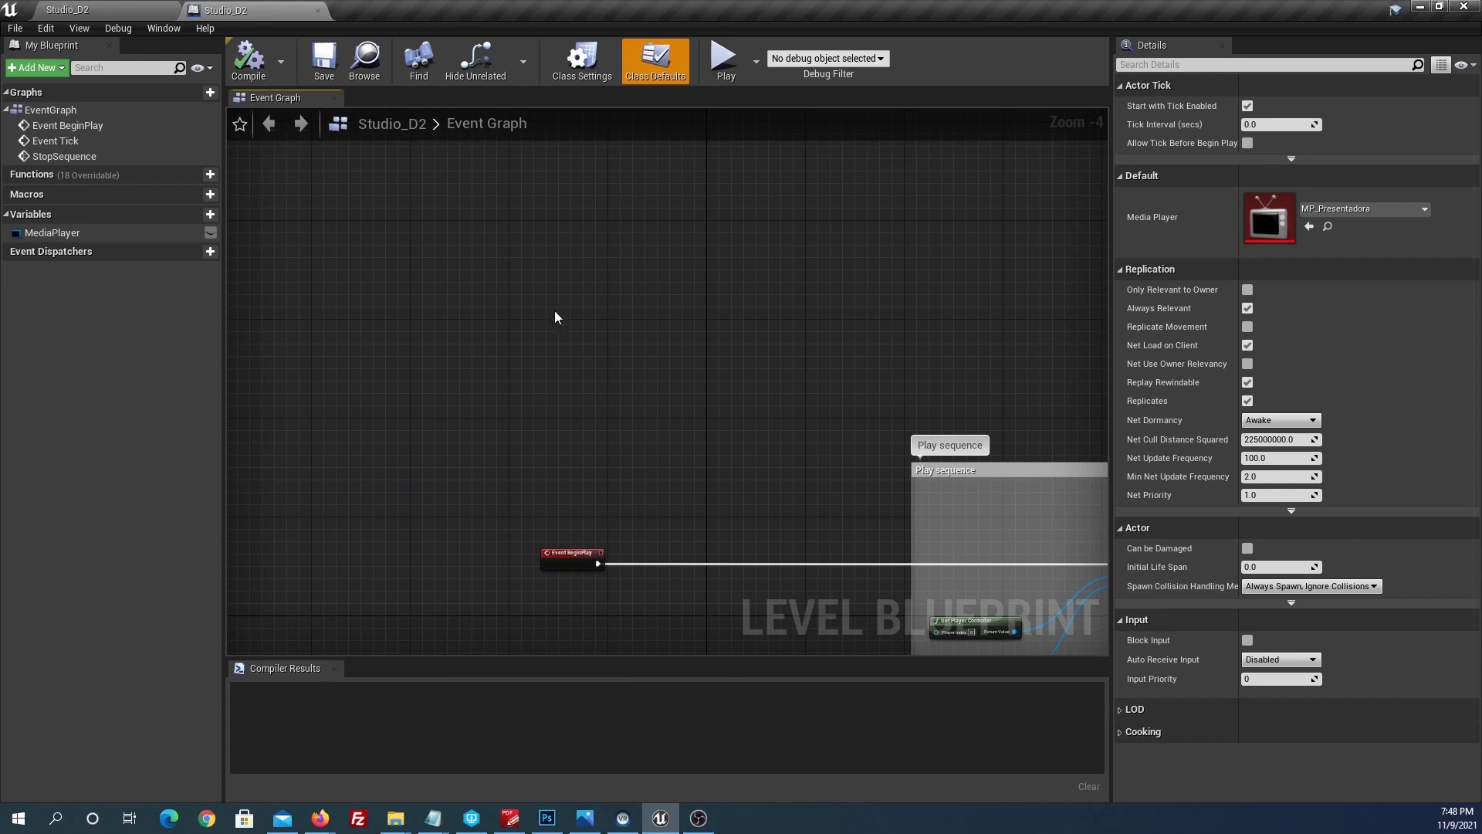
Step: Add a Q key event with a Print String node wired to Pressed
right_click(567, 302)
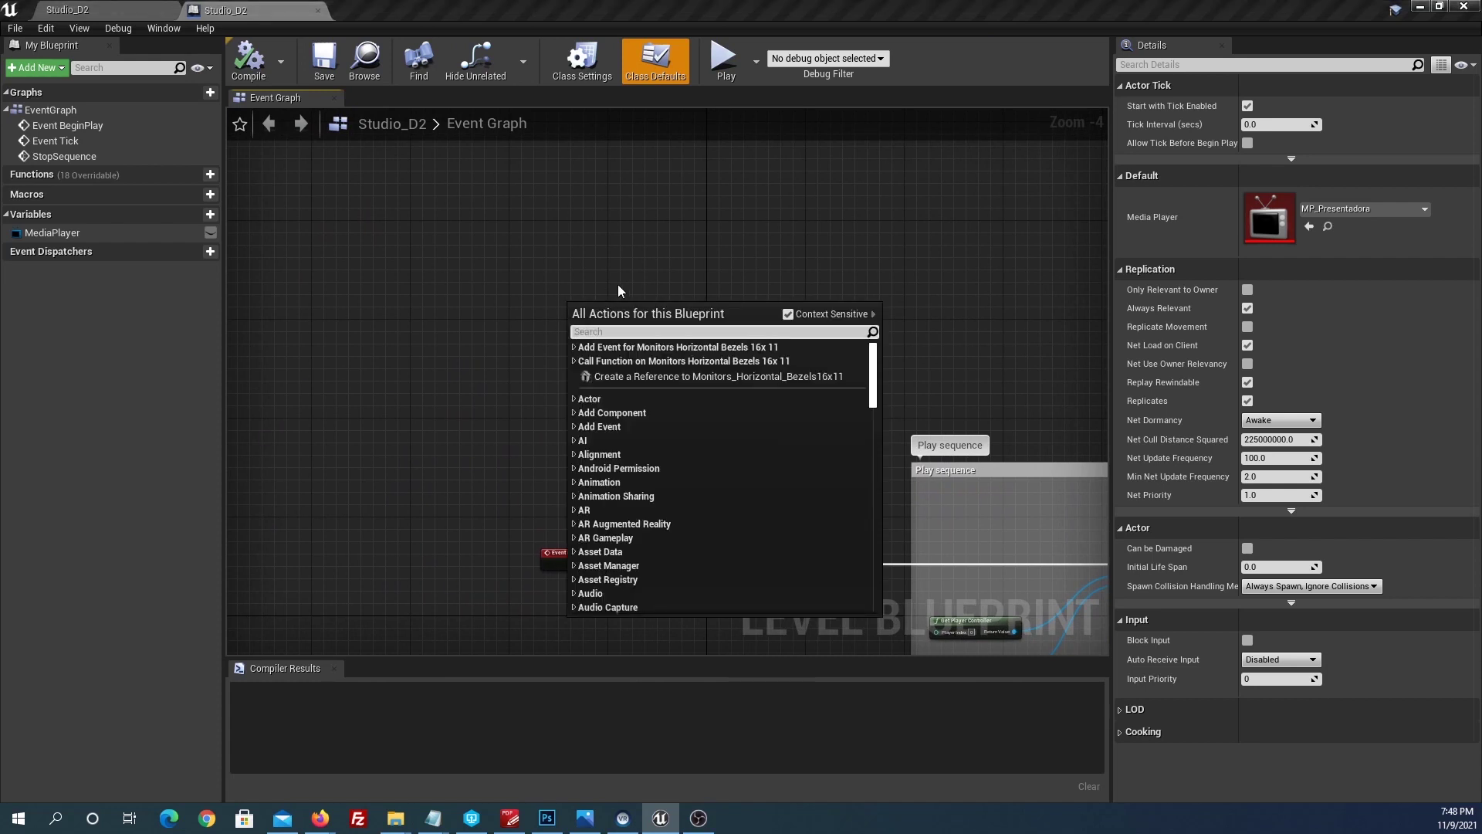
type("q")
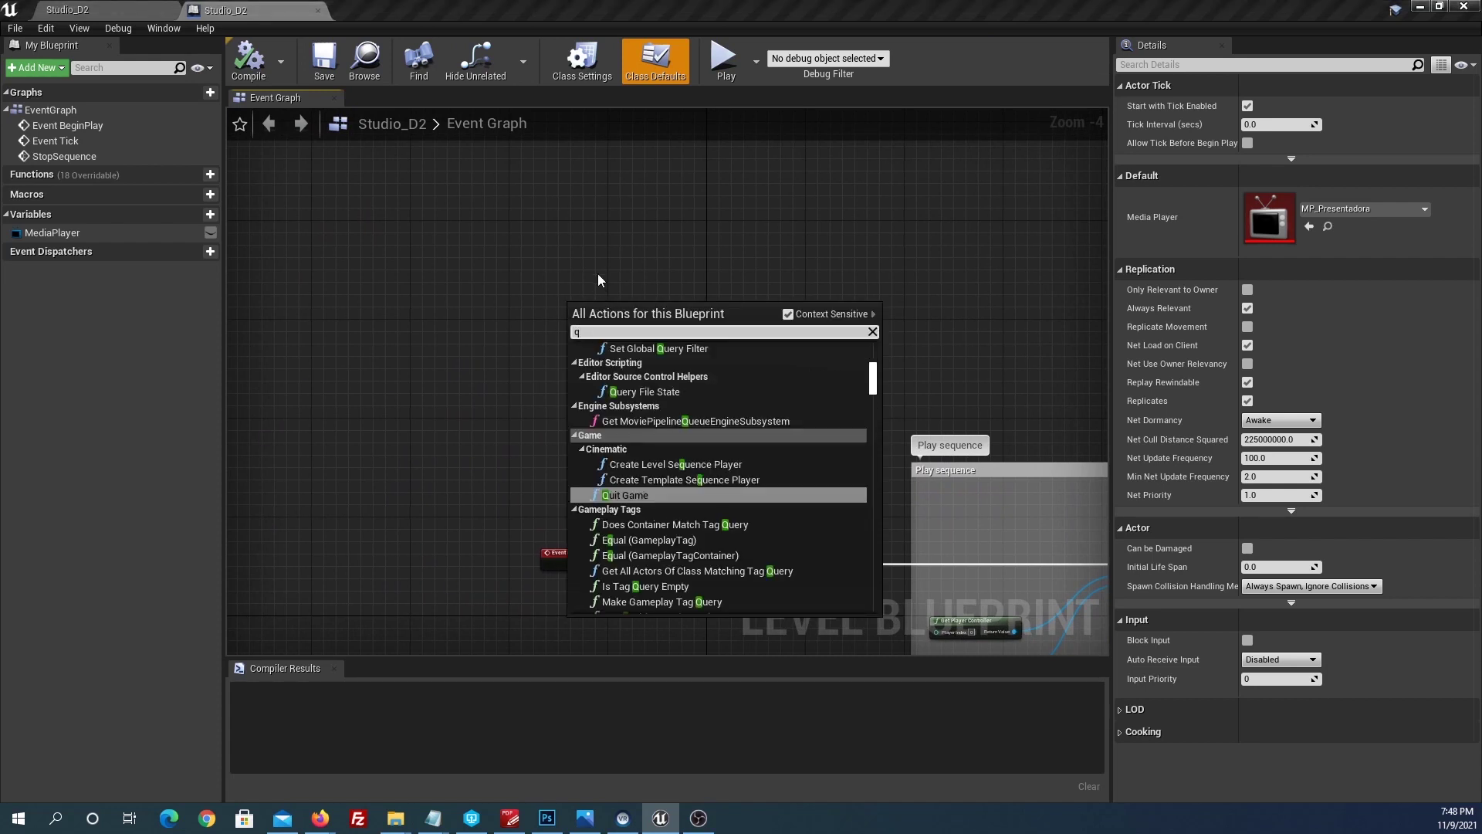
type(" ke")
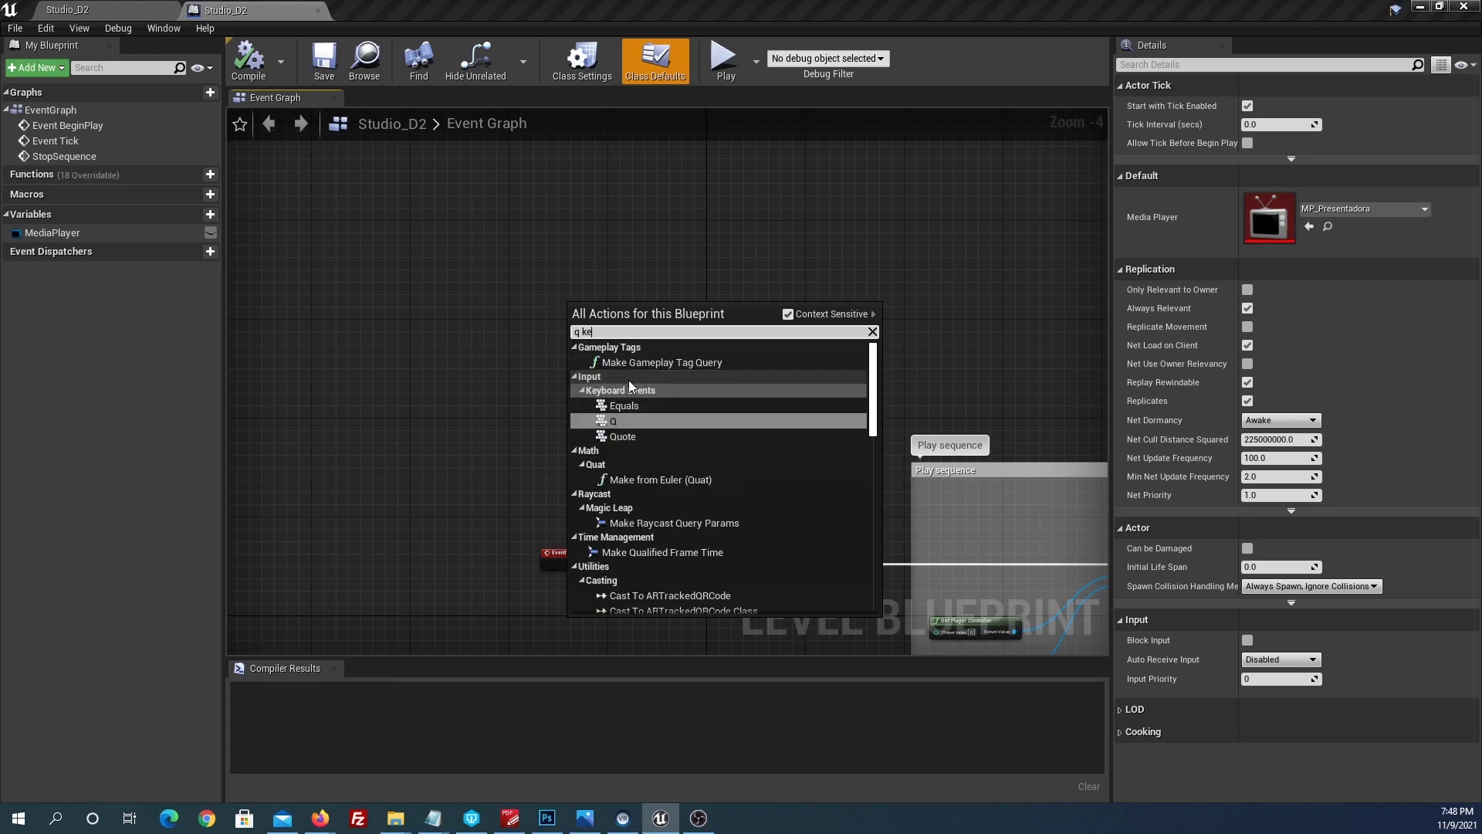
left_click(618, 421)
scroll(581, 328, "up", 2)
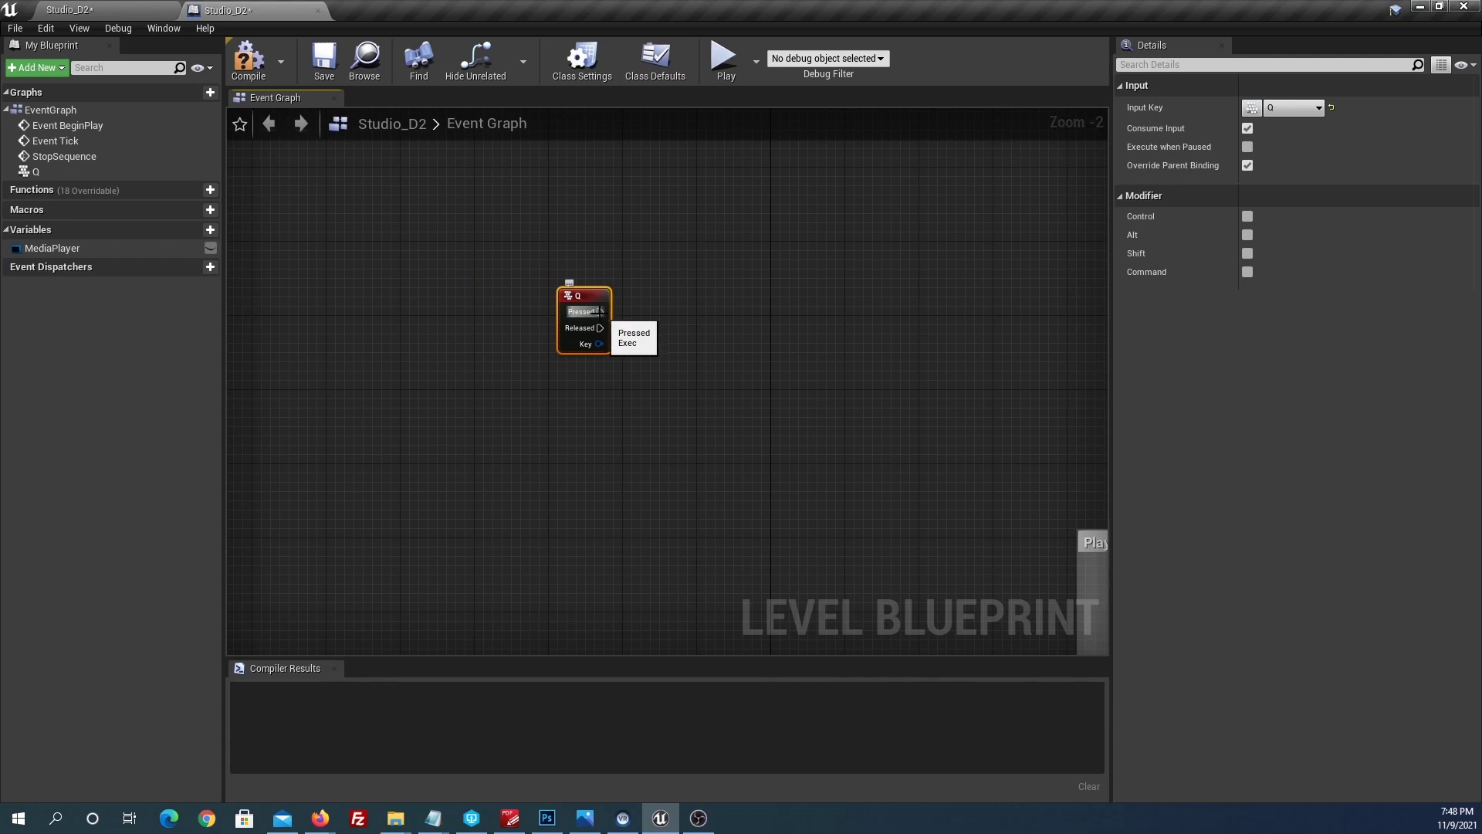
left_click_drag(726, 313, 728, 313)
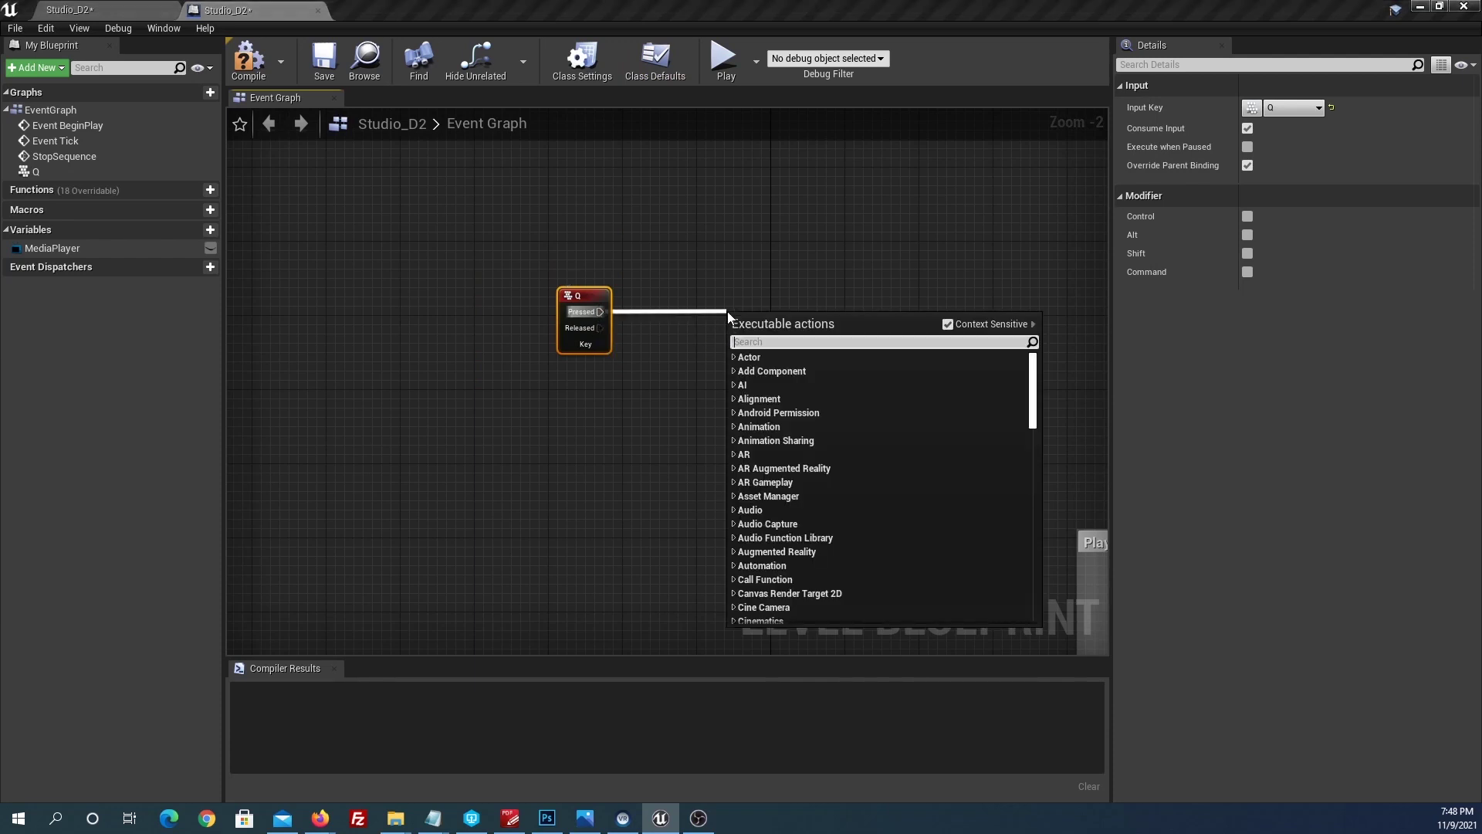
type("print string")
key("Return")
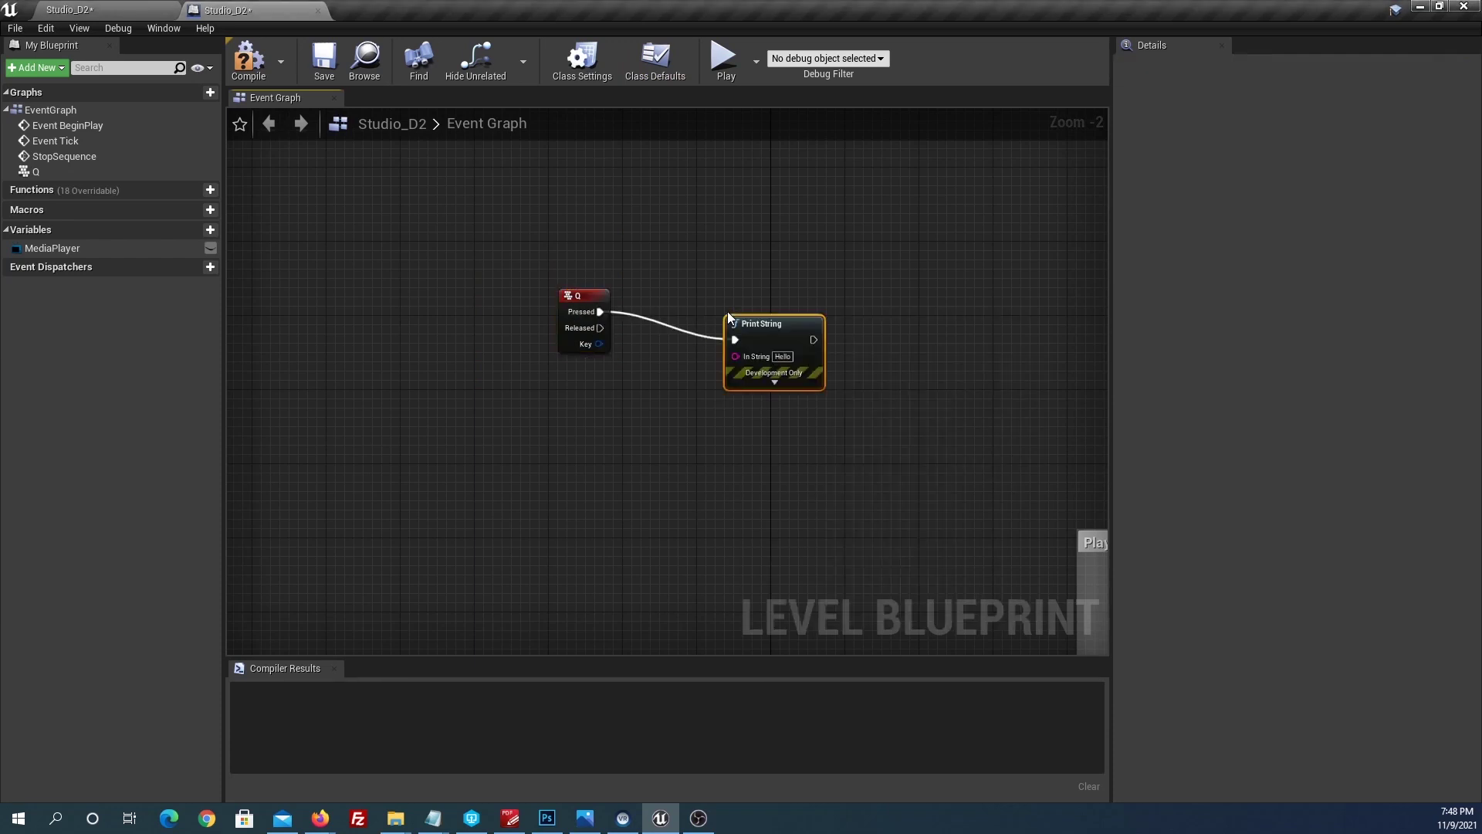
Step: Set the printed text to "Estoy pulsando la Q", compile, and return to the level
left_click(787, 357)
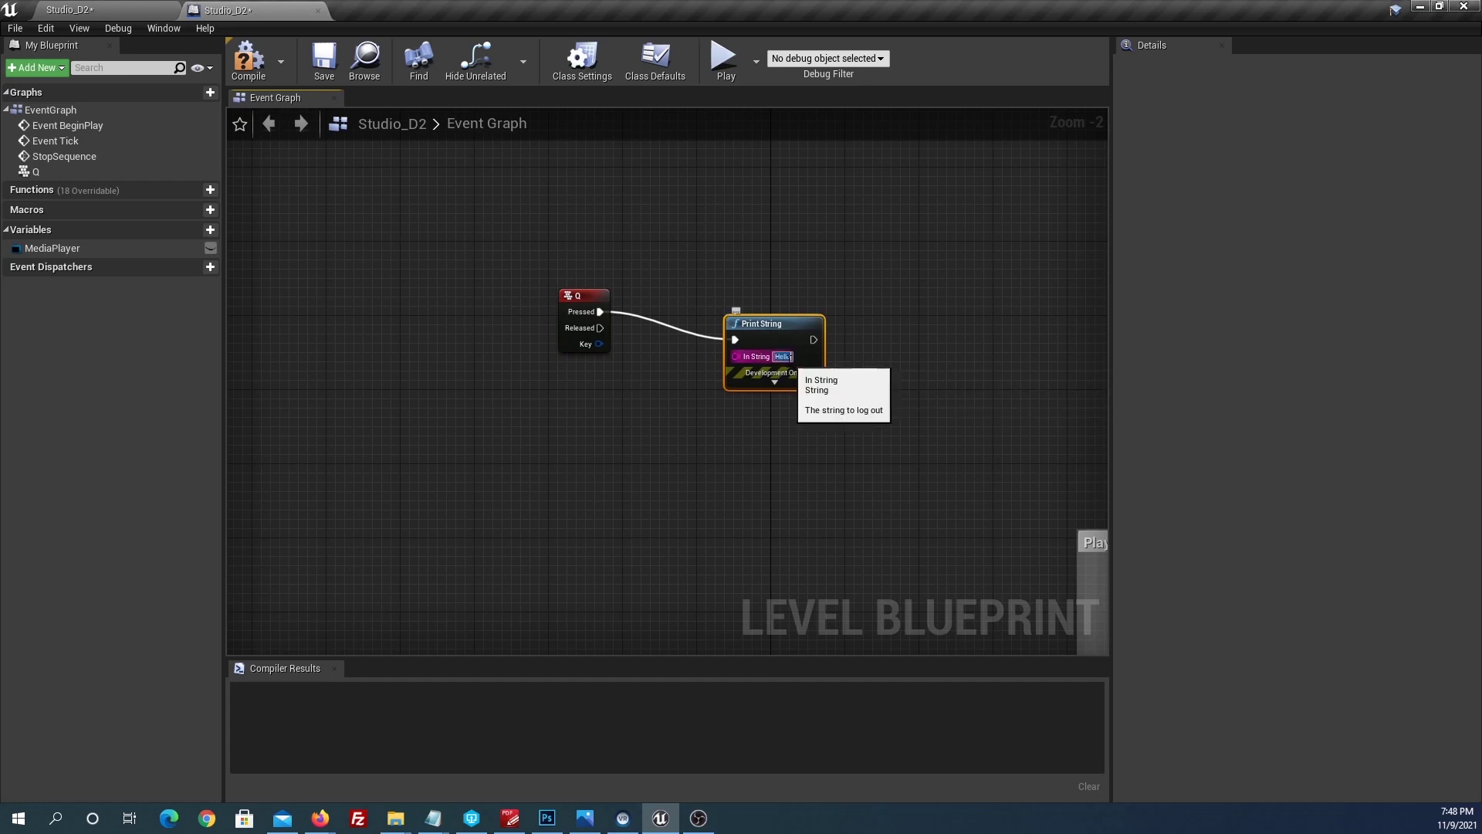
key("BackSpace")
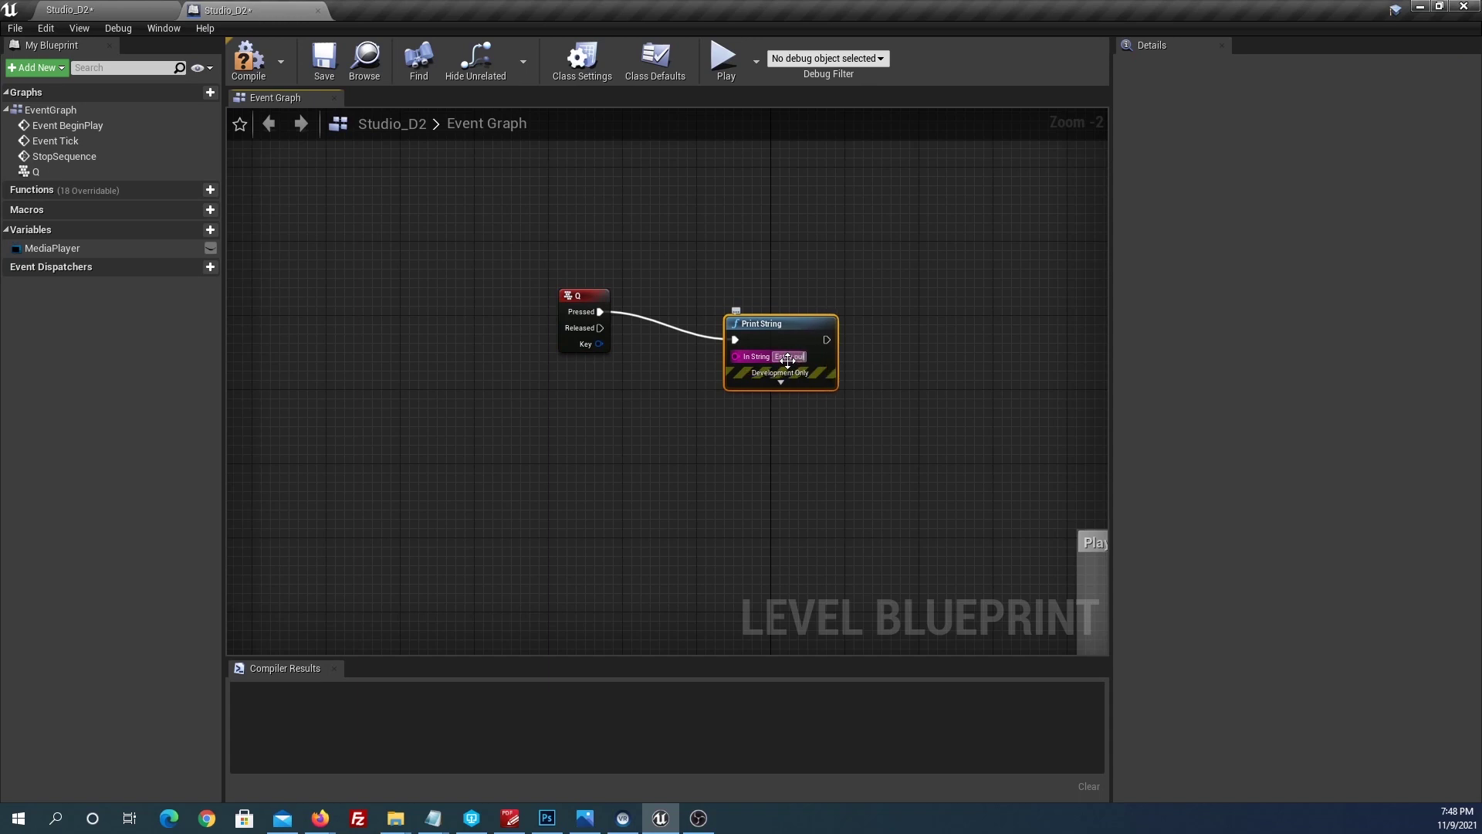
type("sando la Q")
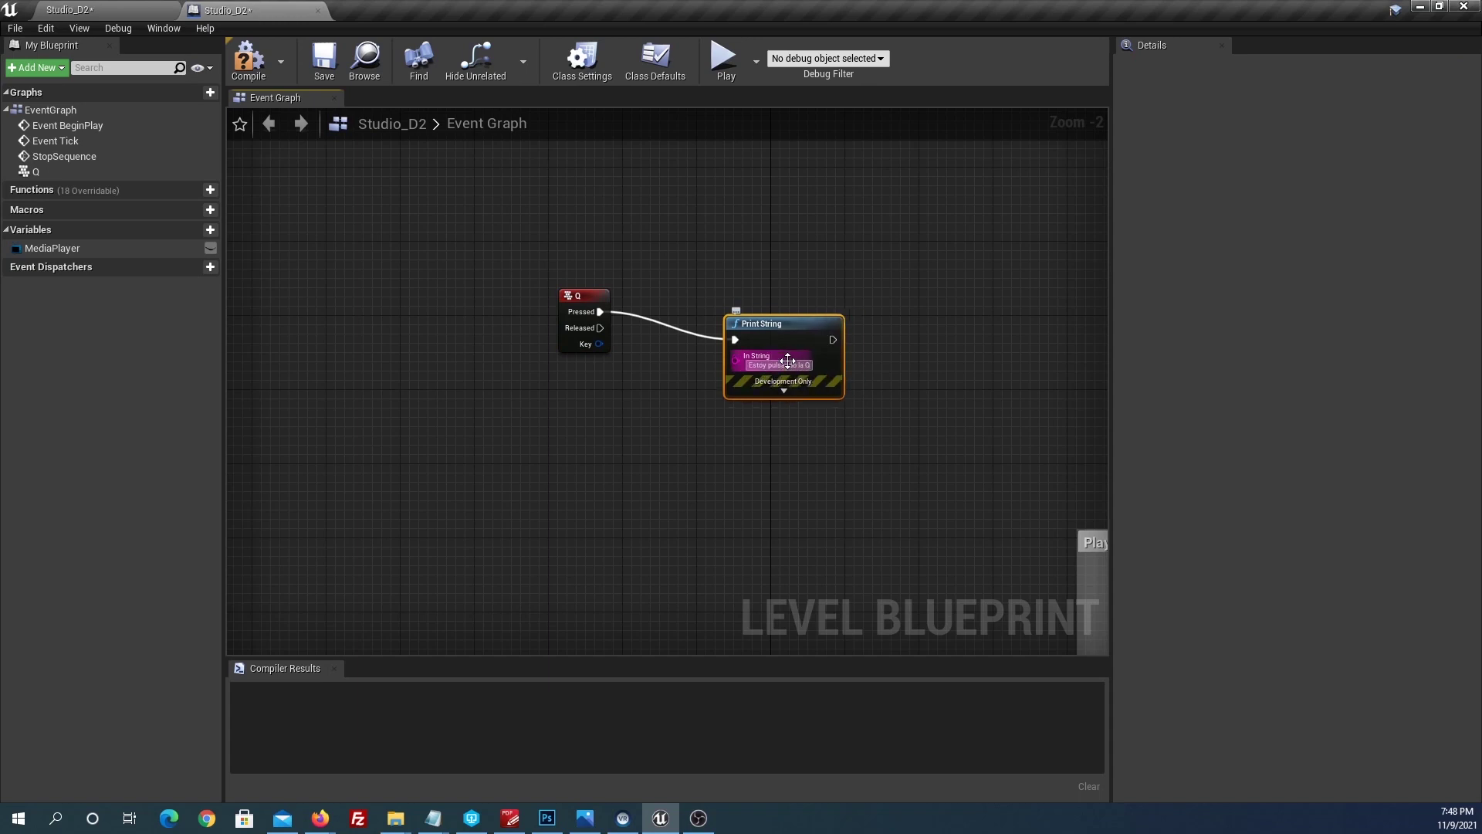
left_click(783, 264)
left_click(243, 68)
left_click(121, 17)
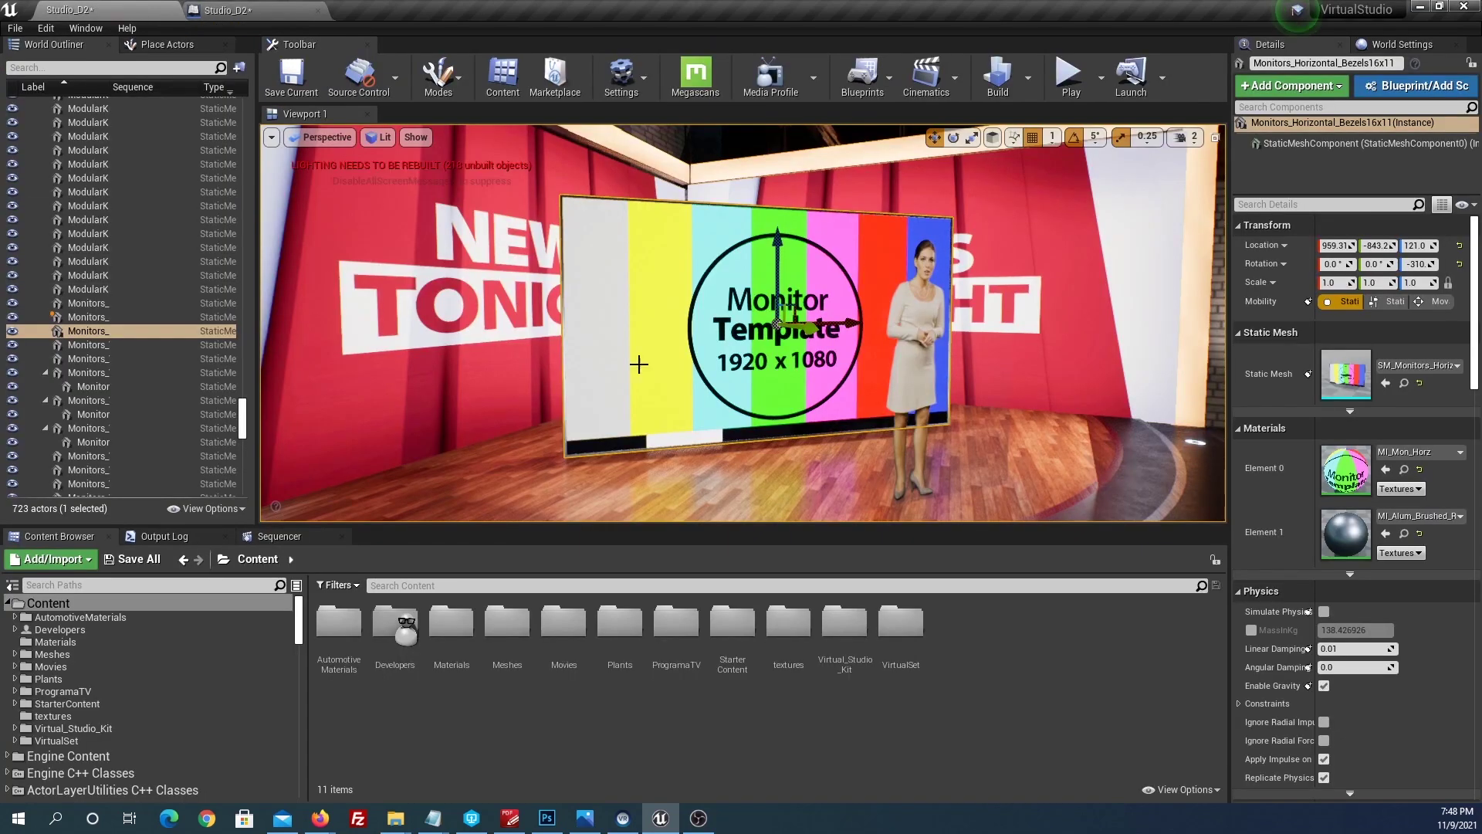
Step: Play the level, press Q to print "Estoy pulsando la Q", then stop, replay and stop again
left_click(1069, 77)
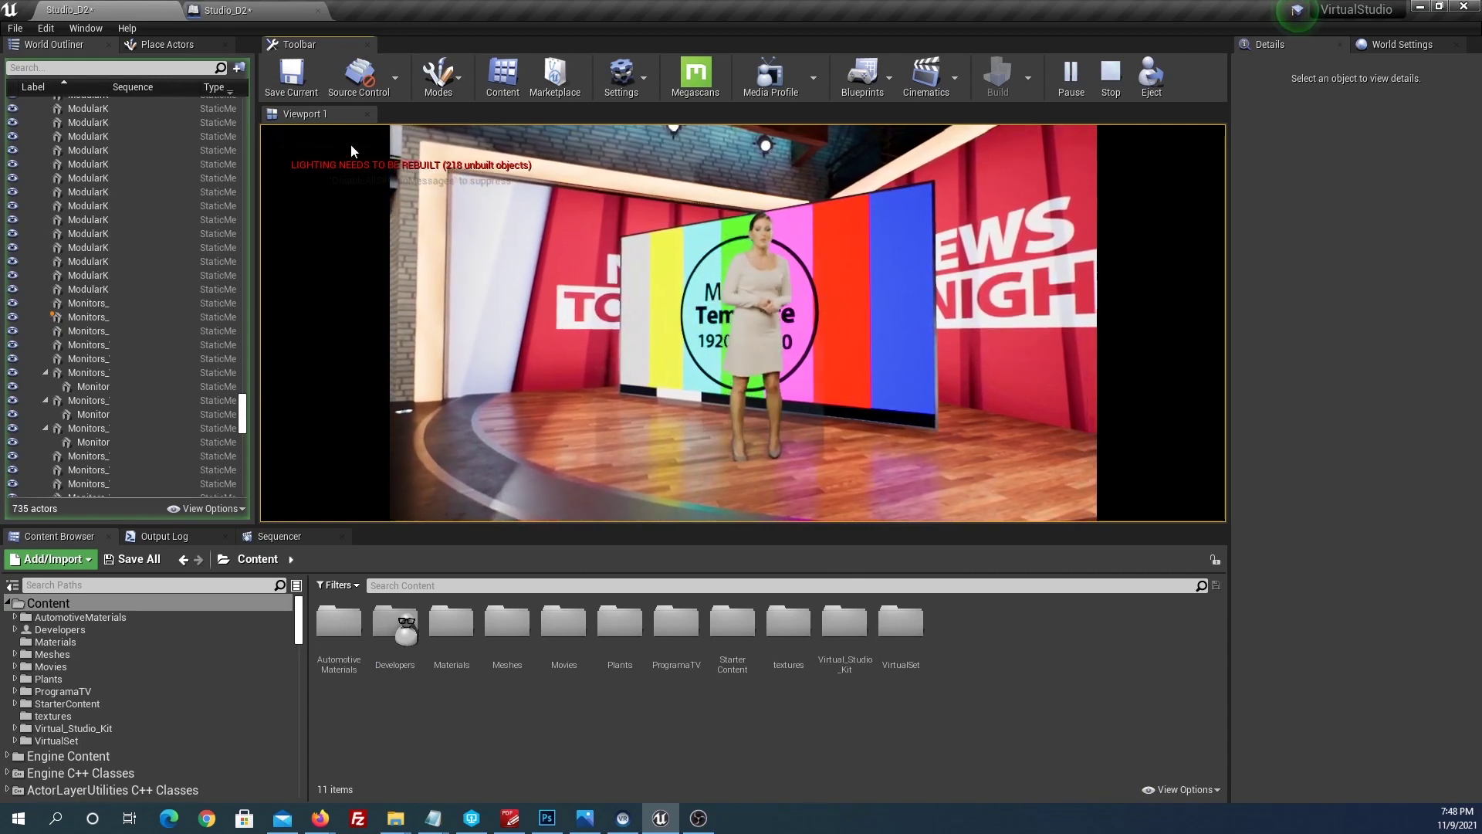
left_click(614, 298)
key("q")
key("q")
key("q")
key("q")
key("q")
key("q")
key("q")
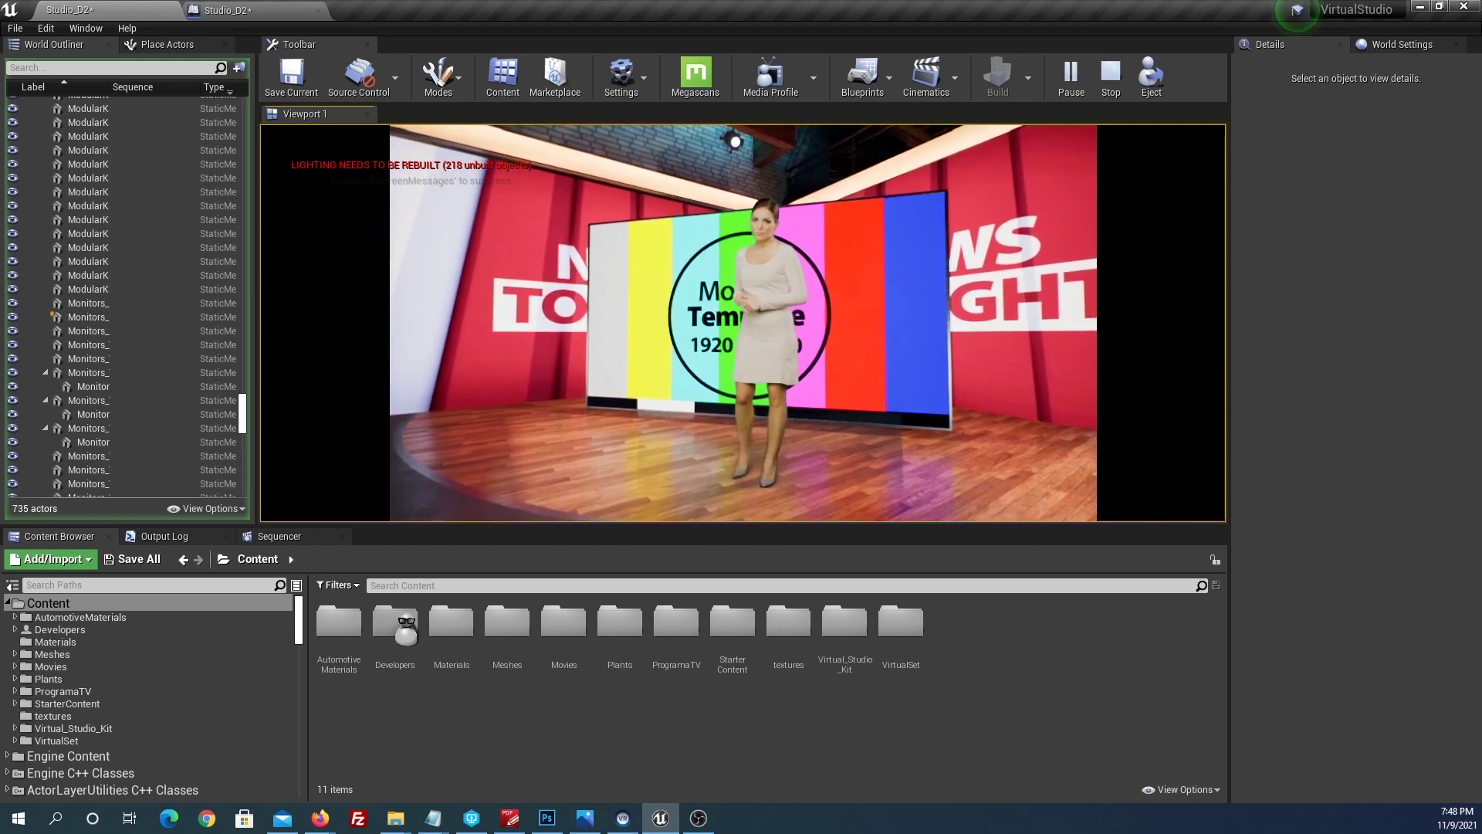
key("Escape")
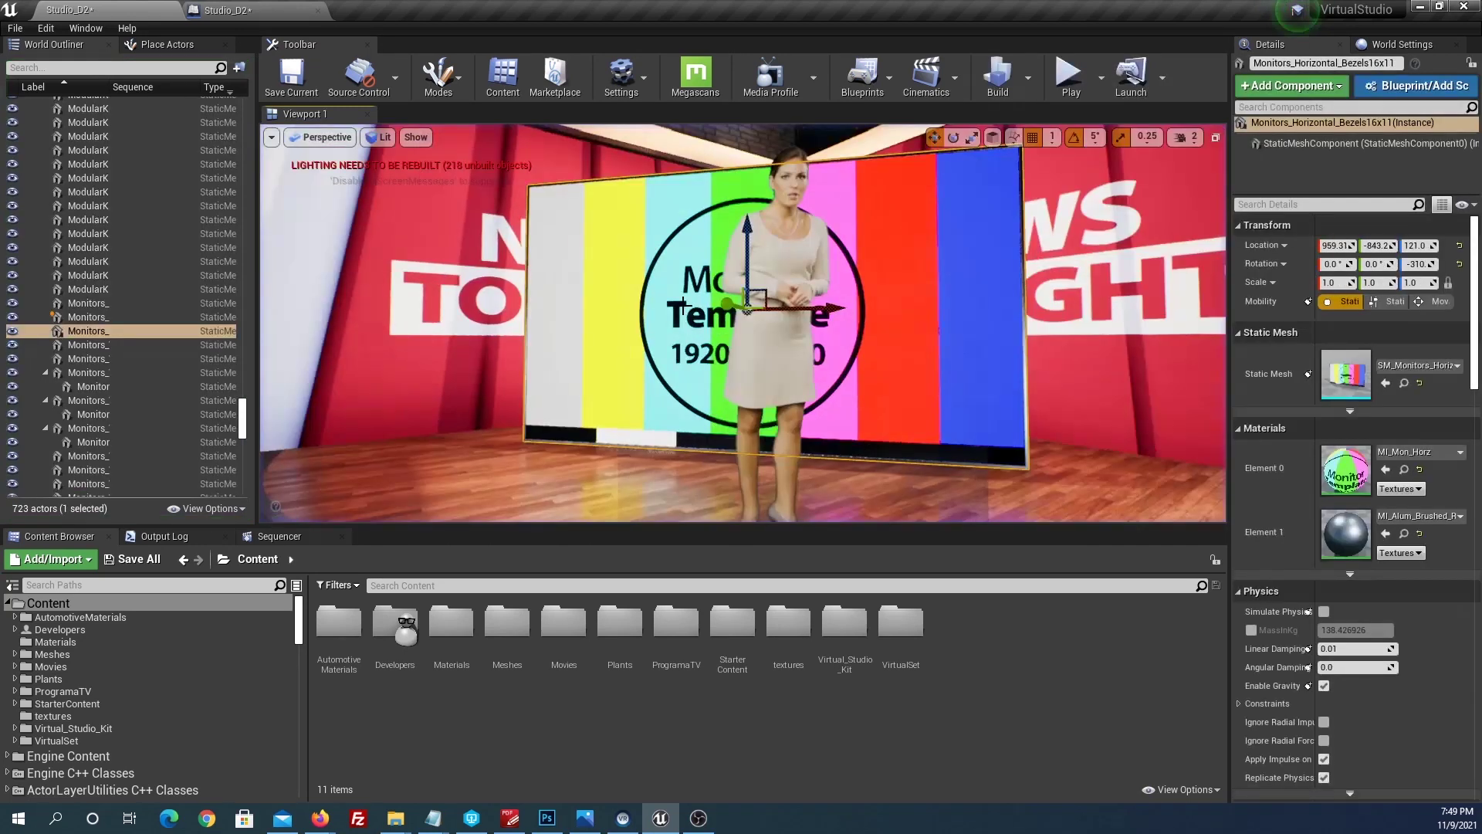
left_click(1072, 73)
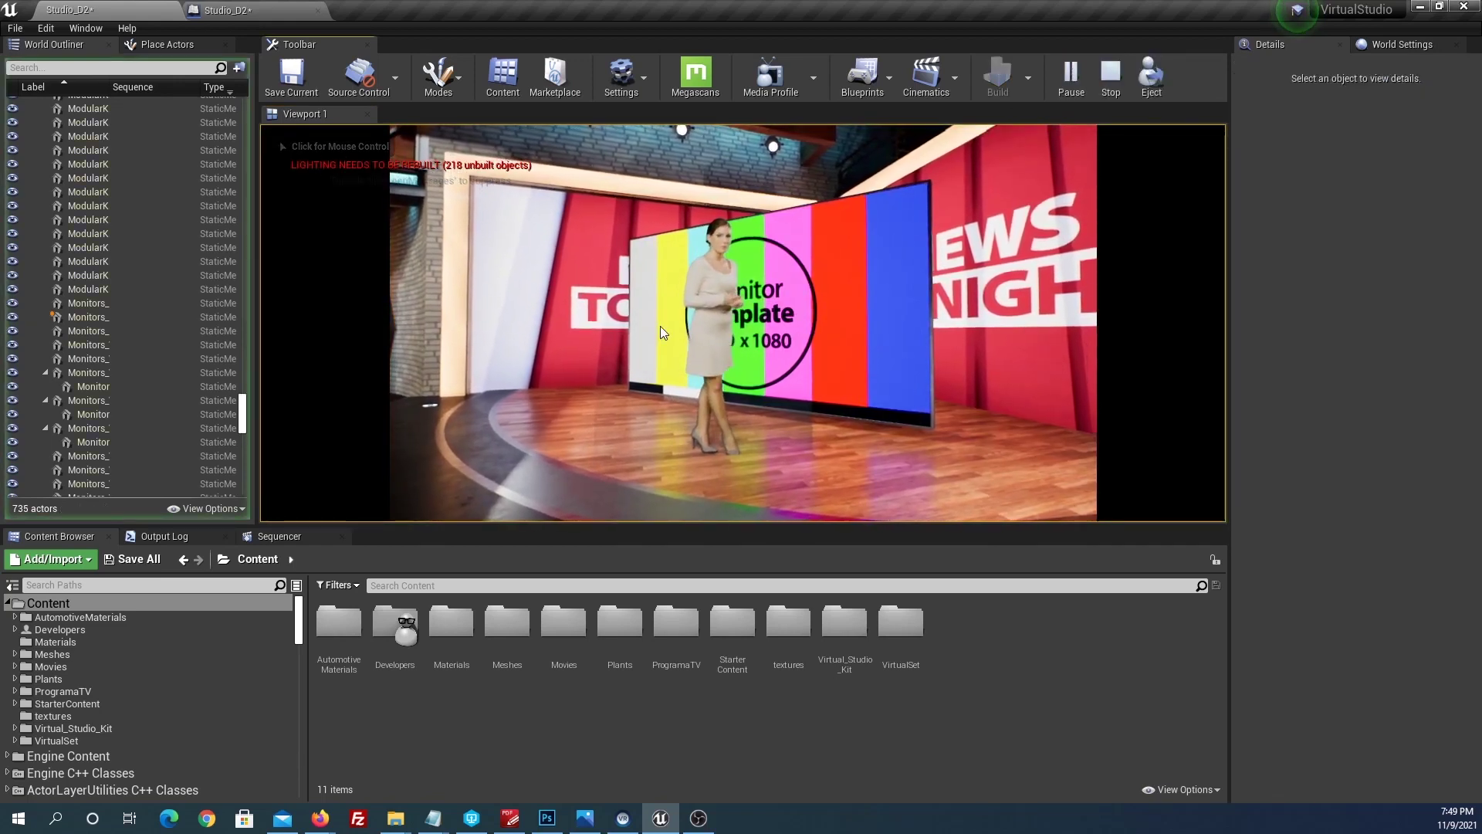
left_click(729, 340)
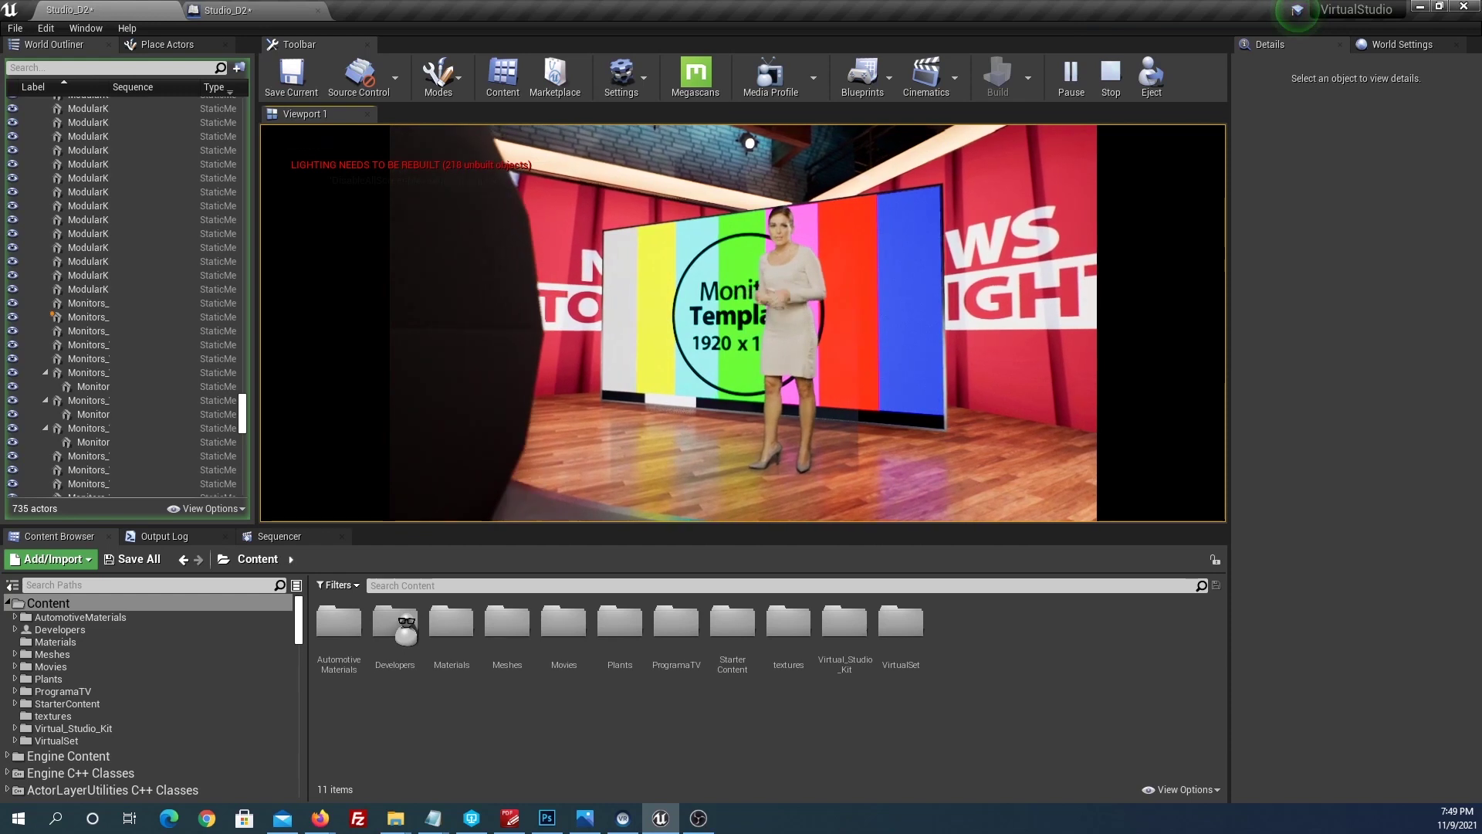
key("Escape")
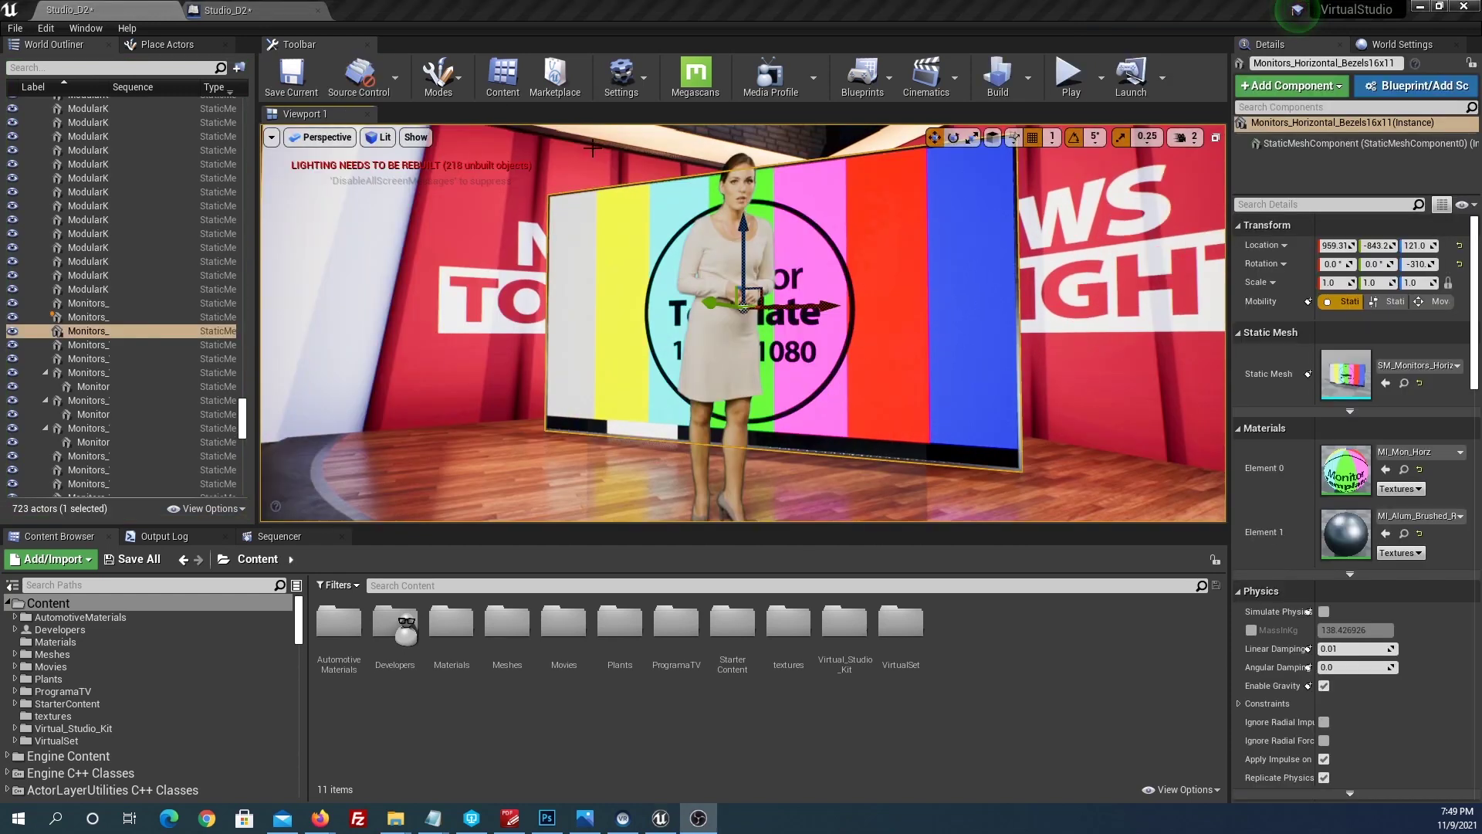
Step: Beside Event BeginPlay in the Level Blueprint, add a Get Player Character node
left_click(232, 10)
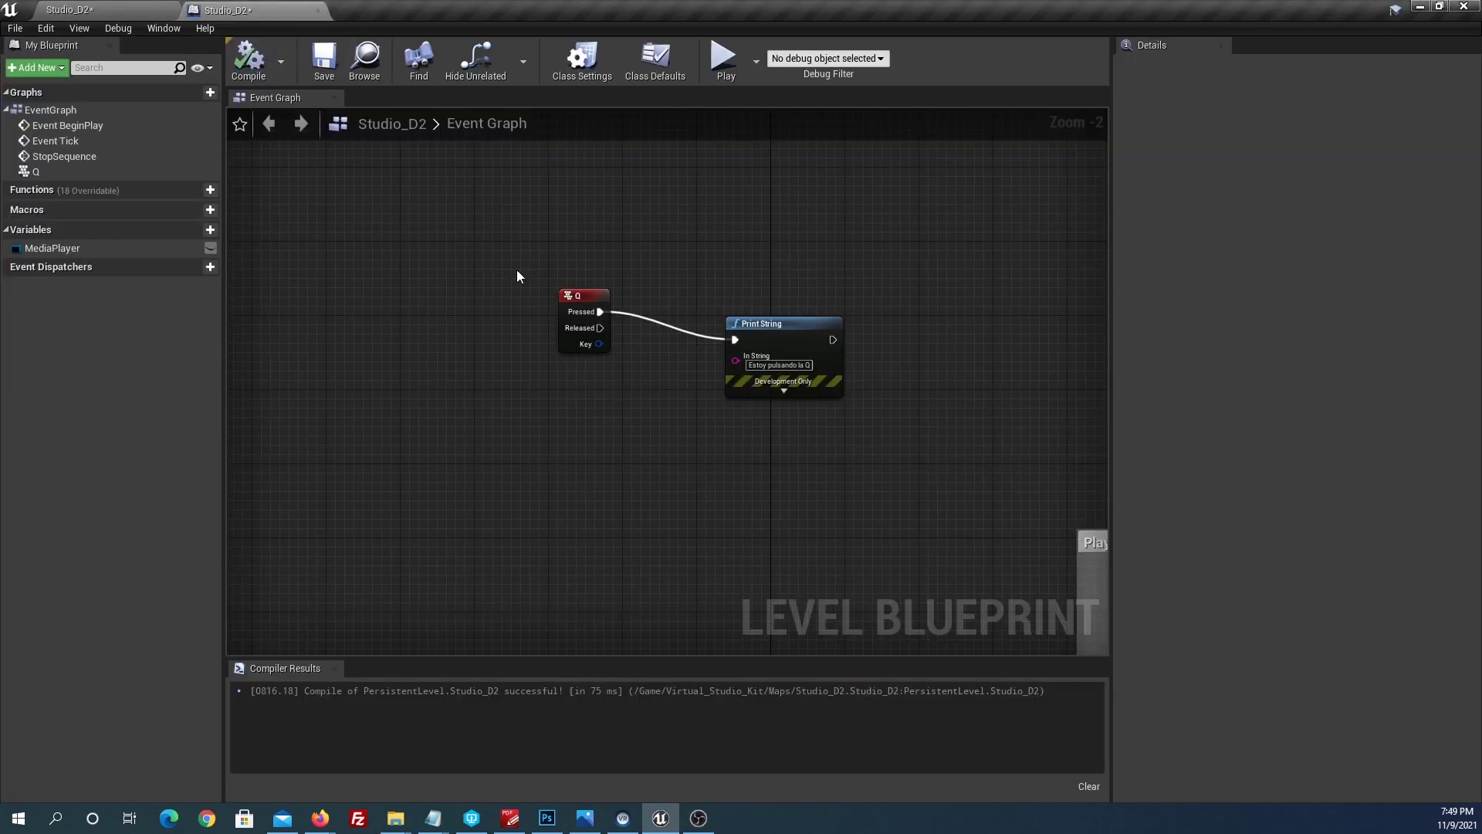
scroll(615, 422, "down", 2)
right_click_drag(656, 498, 639, 344)
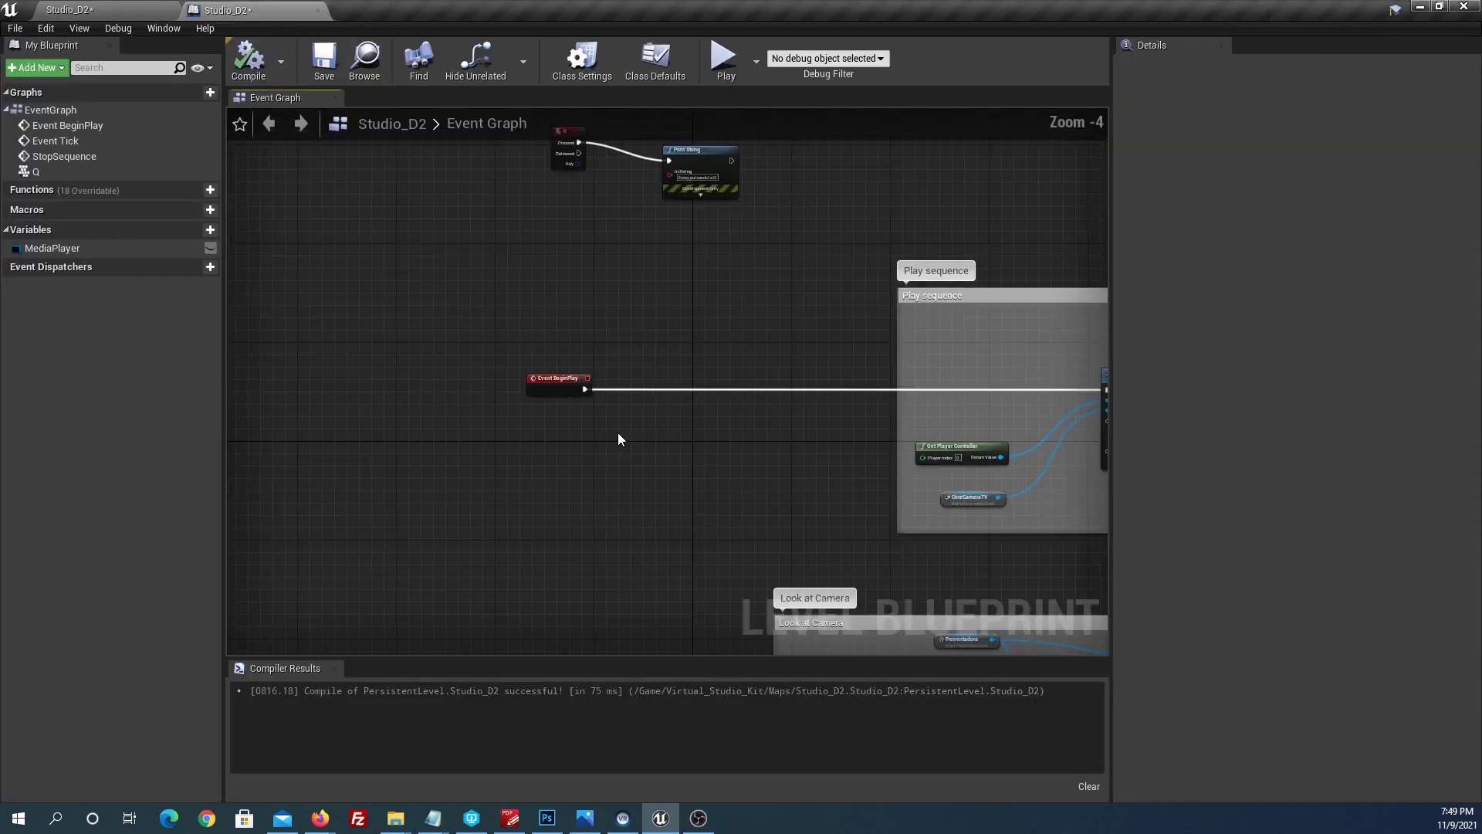
scroll(535, 338, "up", 3)
scroll(535, 338, "up", 1)
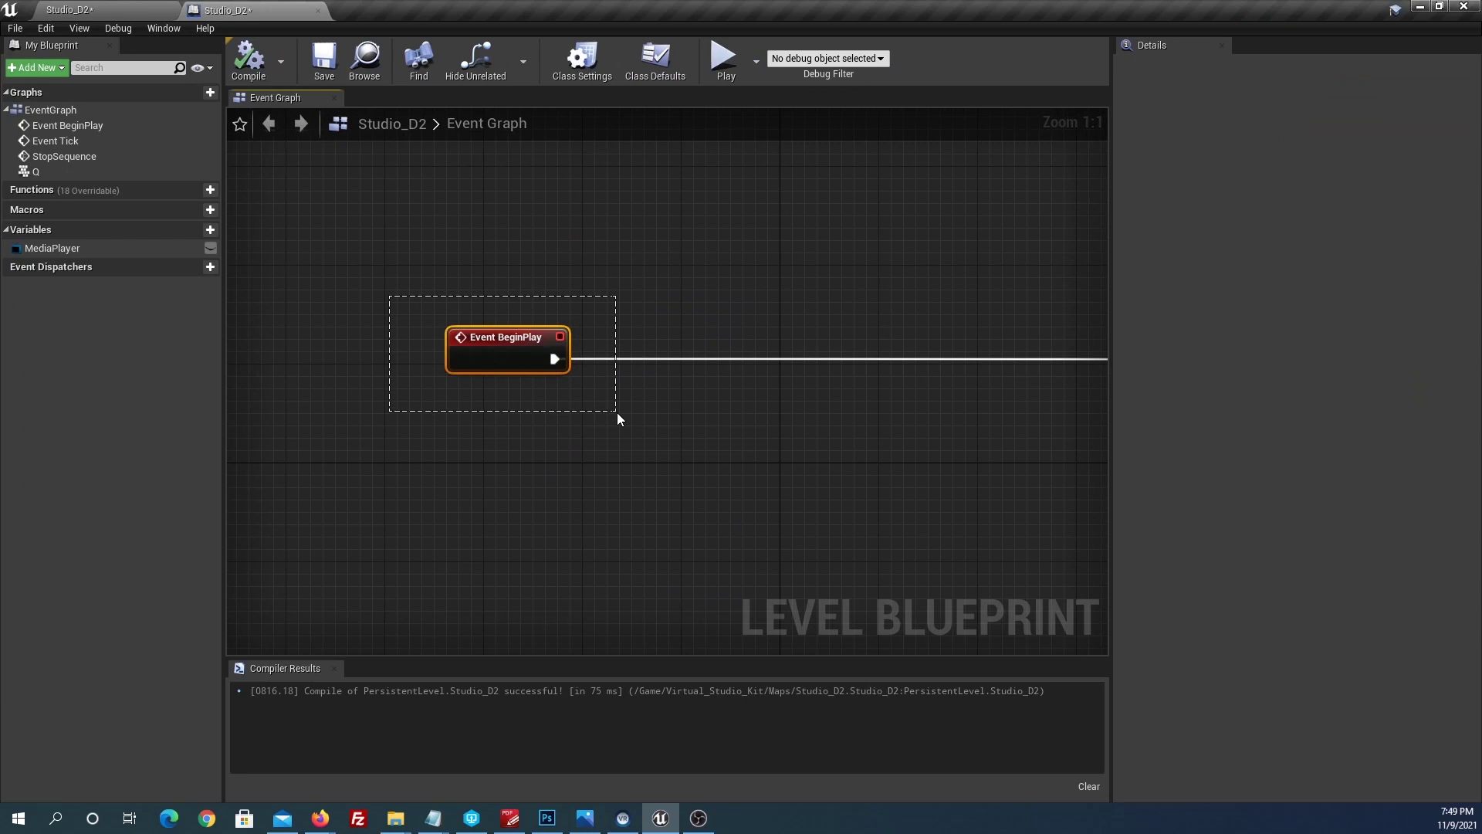
left_click_drag(617, 419, 617, 419)
right_click_drag(669, 329, 637, 360)
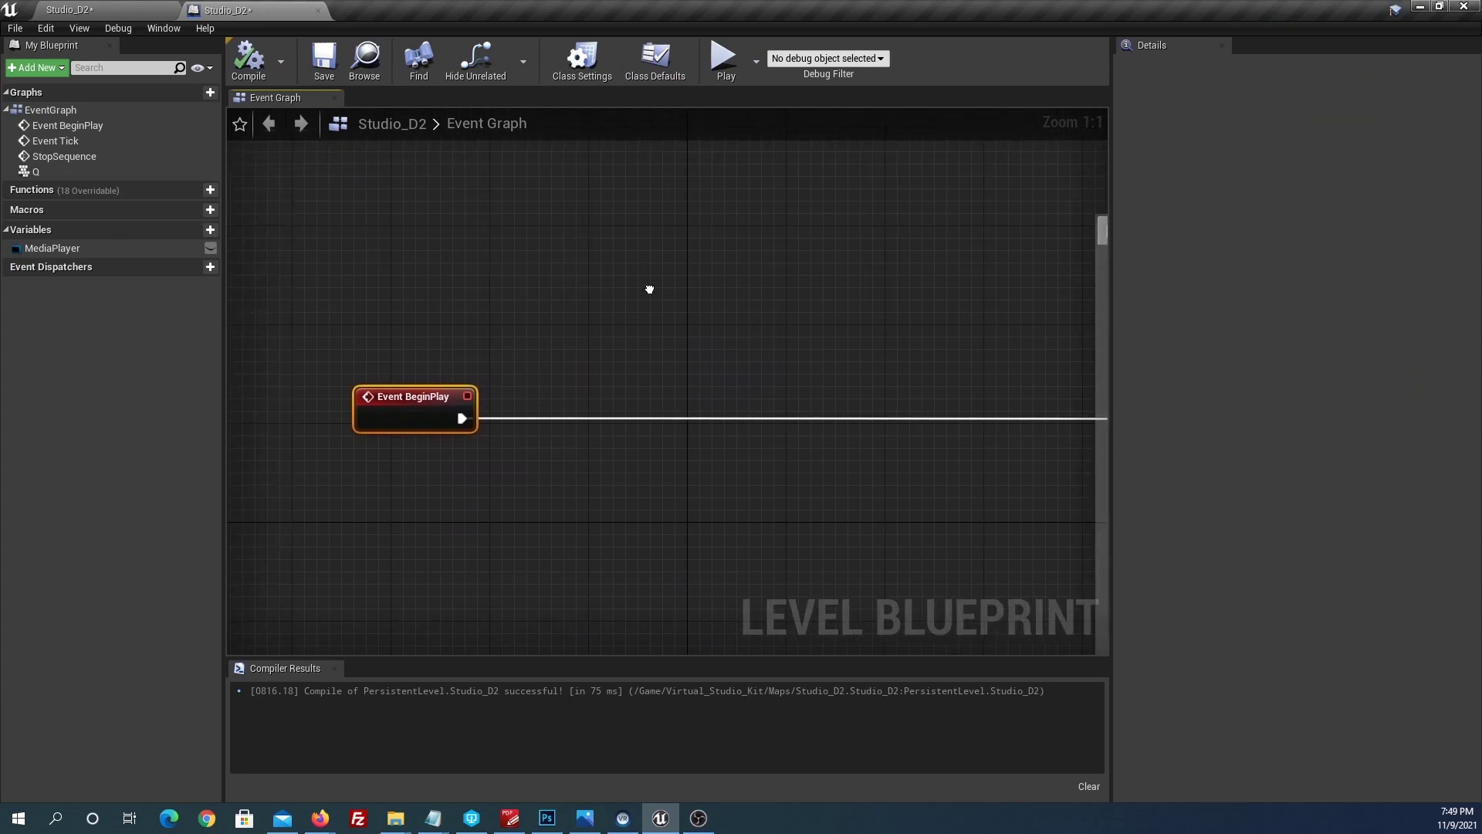
right_click(651, 292)
type("get")
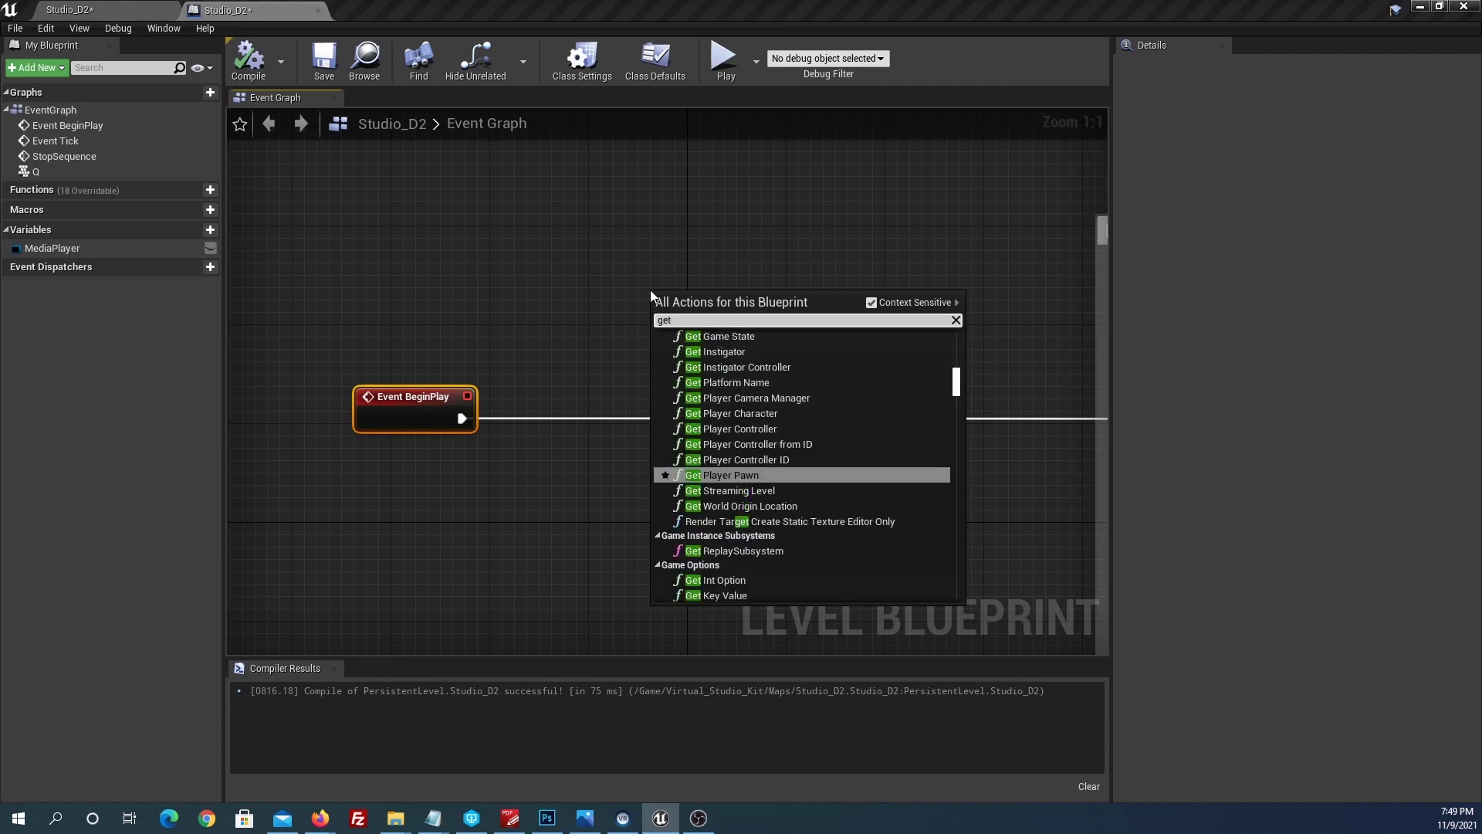
type("player")
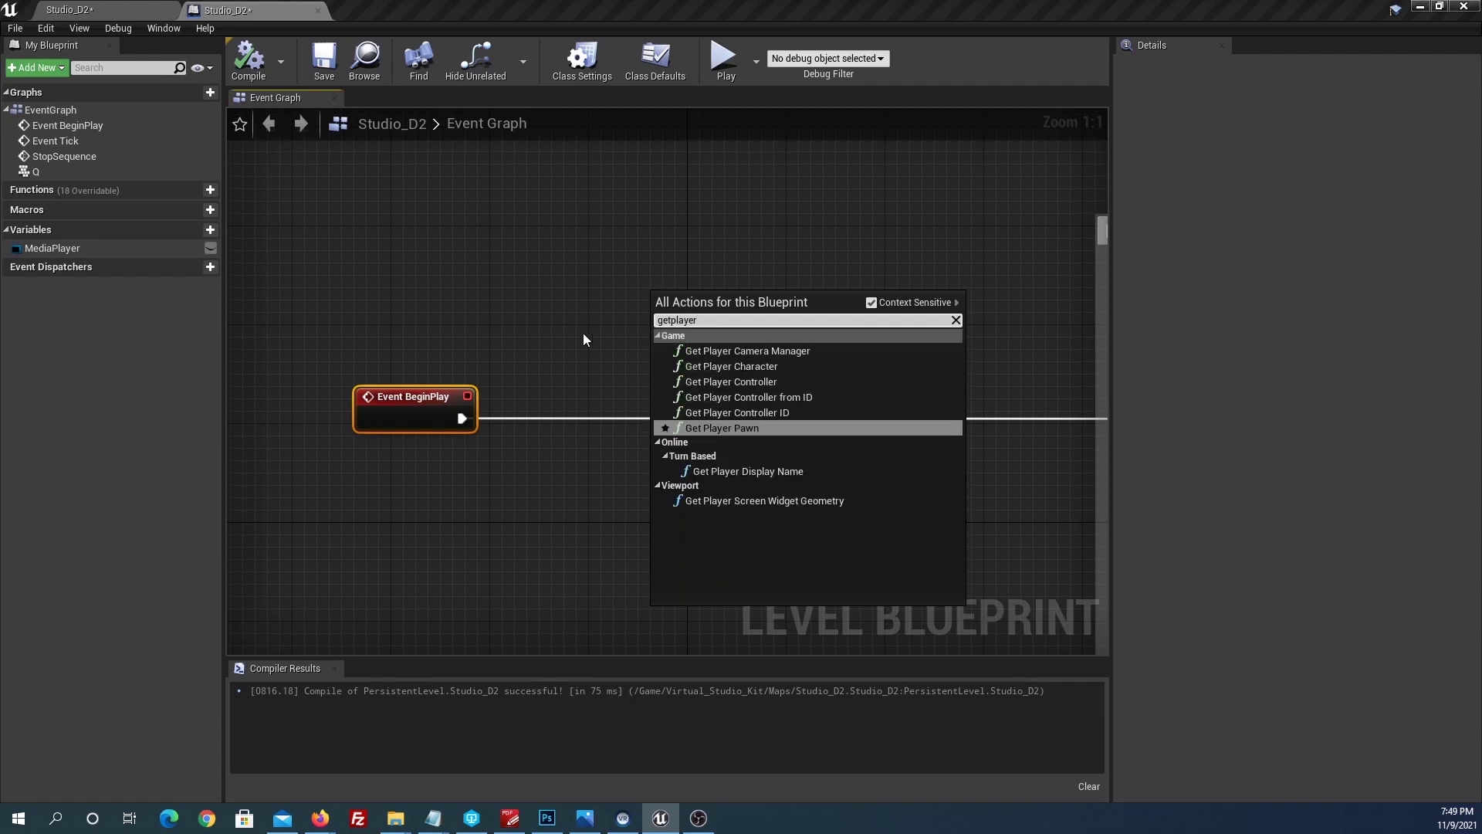
left_click(872, 303)
scroll(850, 505, "up", 3)
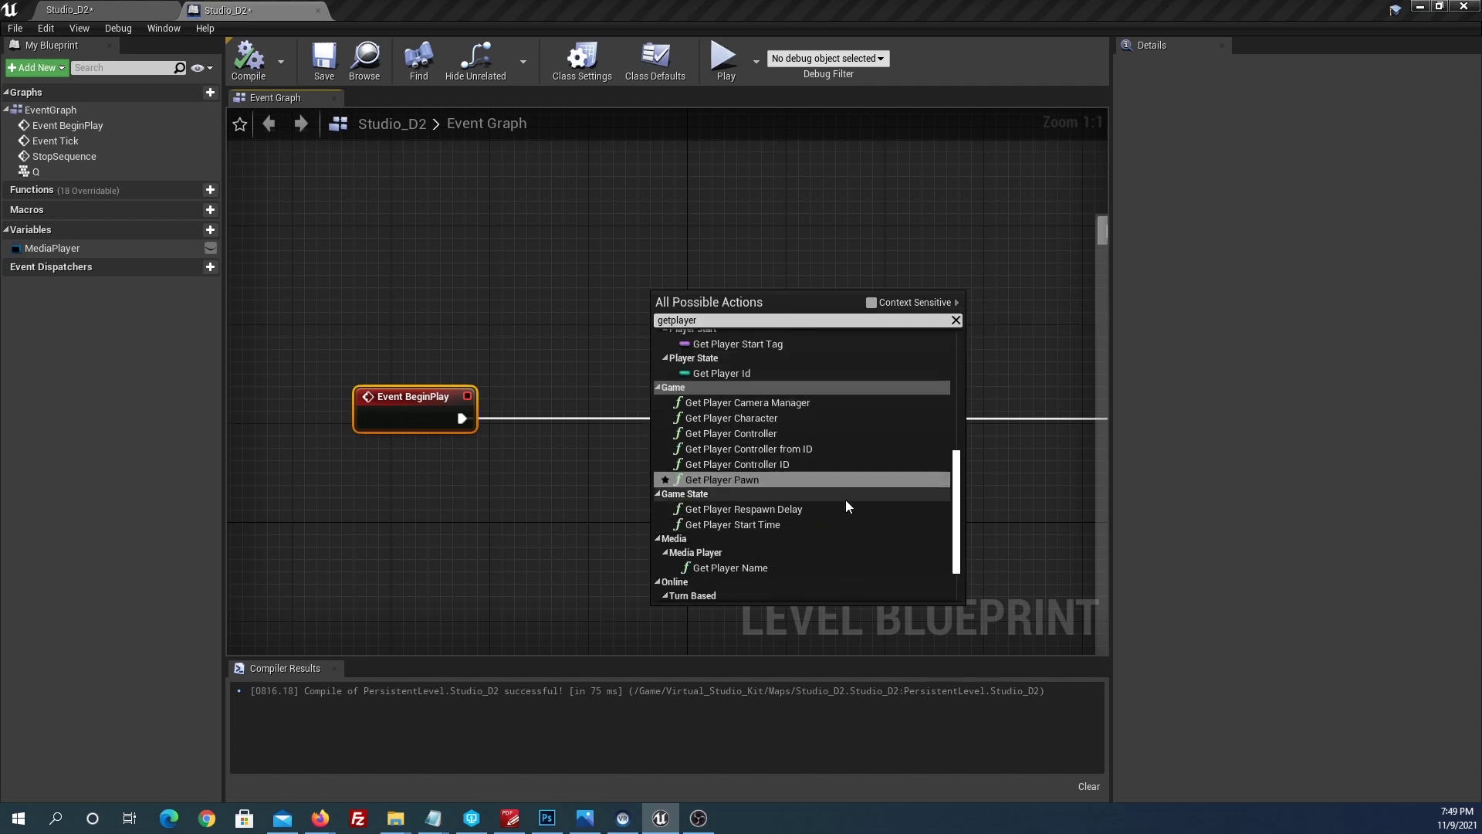
left_click(755, 419)
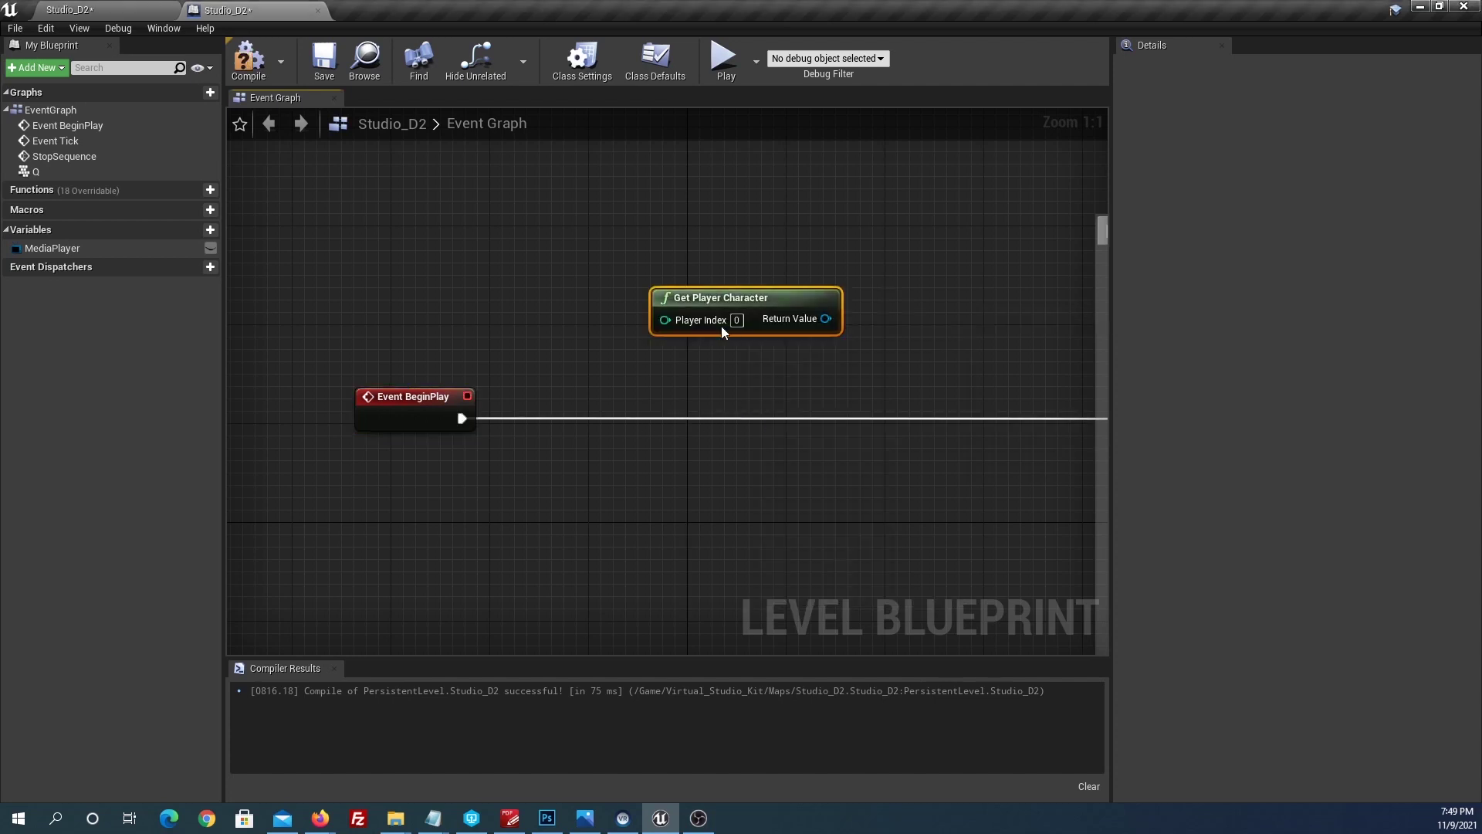
Step: Add Set Input Mode Game Only, executed from BeginPlay and continuing to Play sequence
right_click_drag(735, 373, 588, 369)
left_click_drag(606, 327, 680, 259)
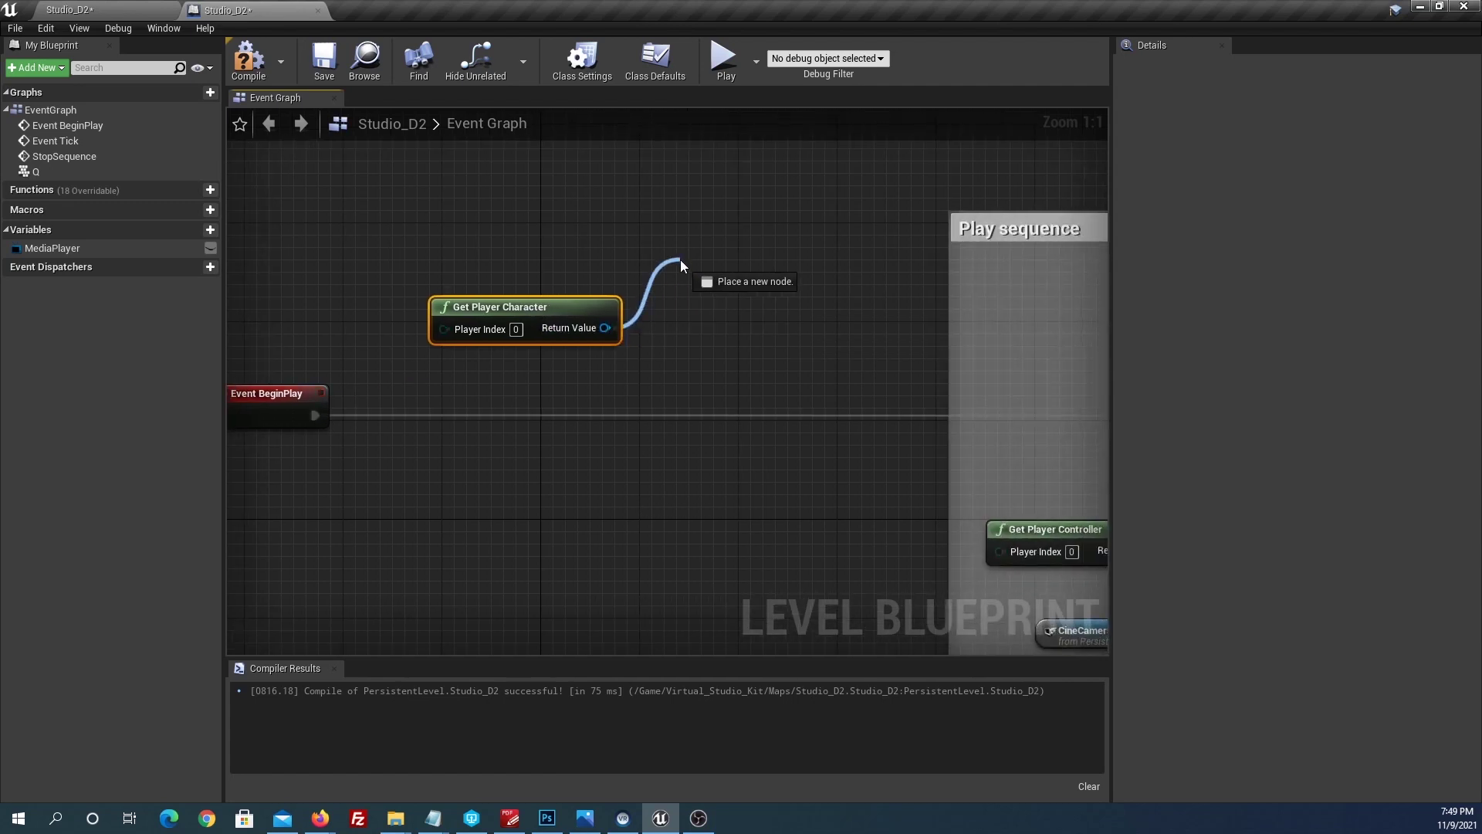
type("set in")
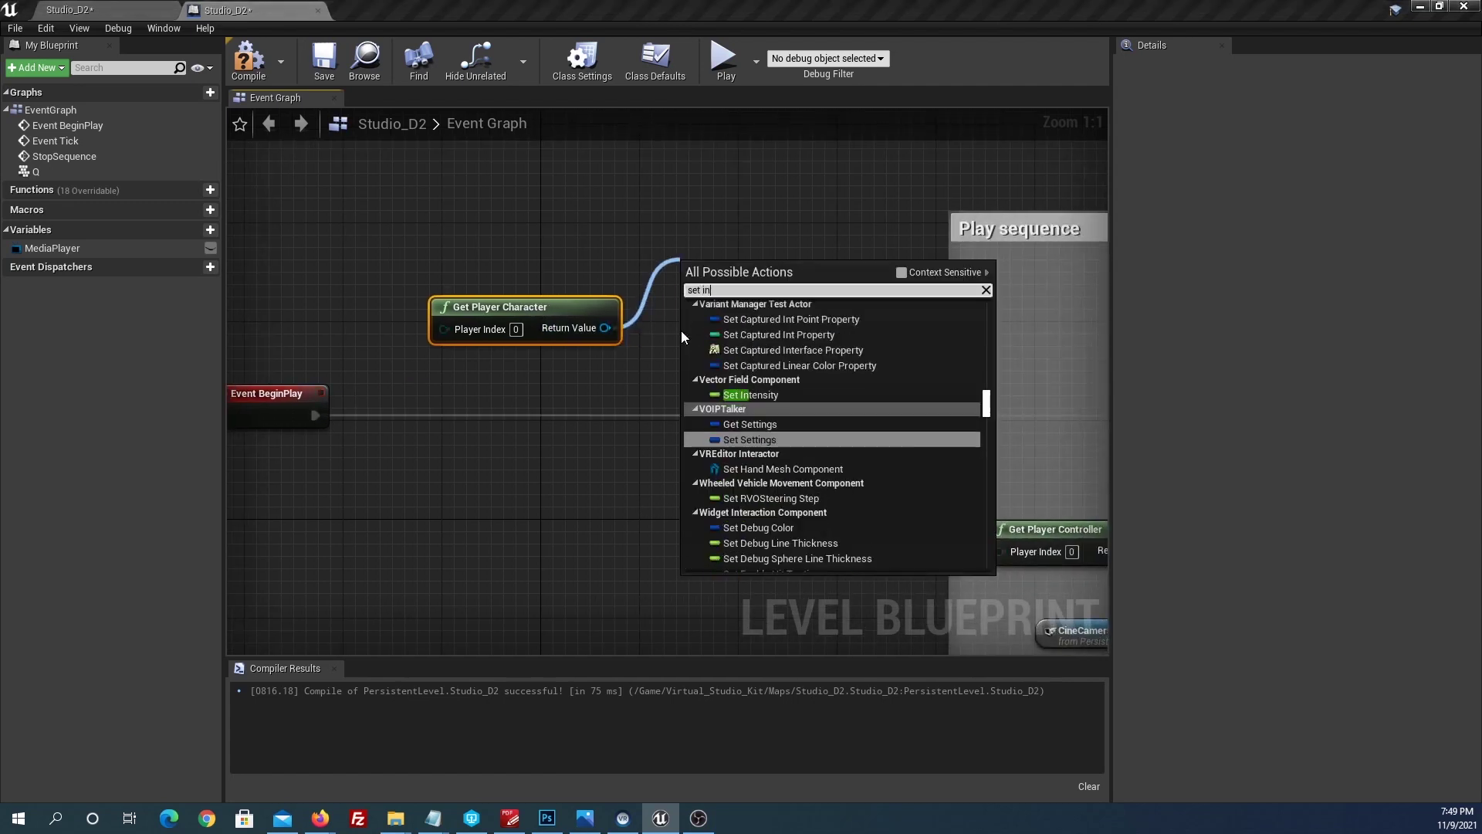
type("put ga")
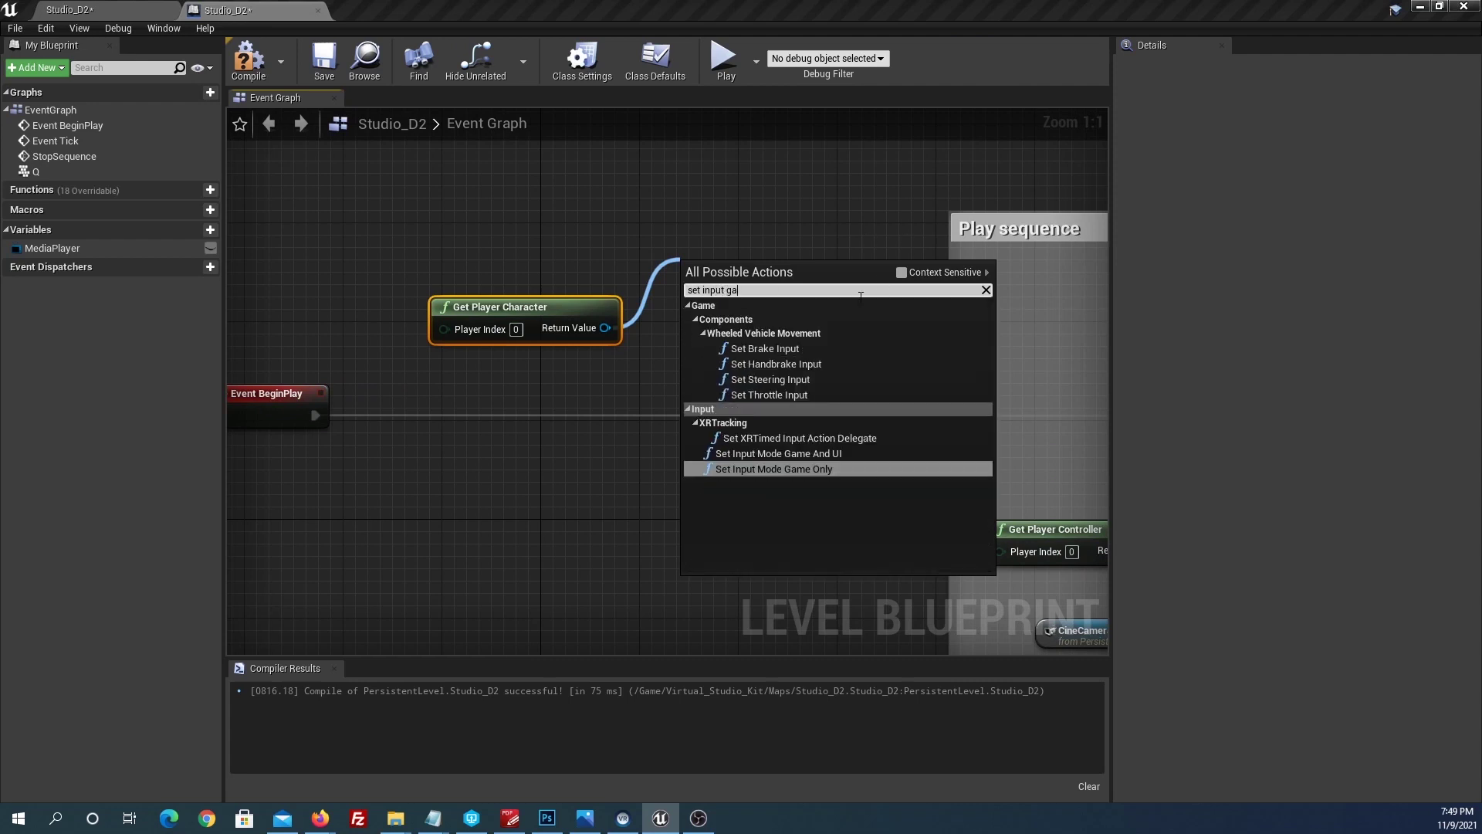
left_click(764, 469)
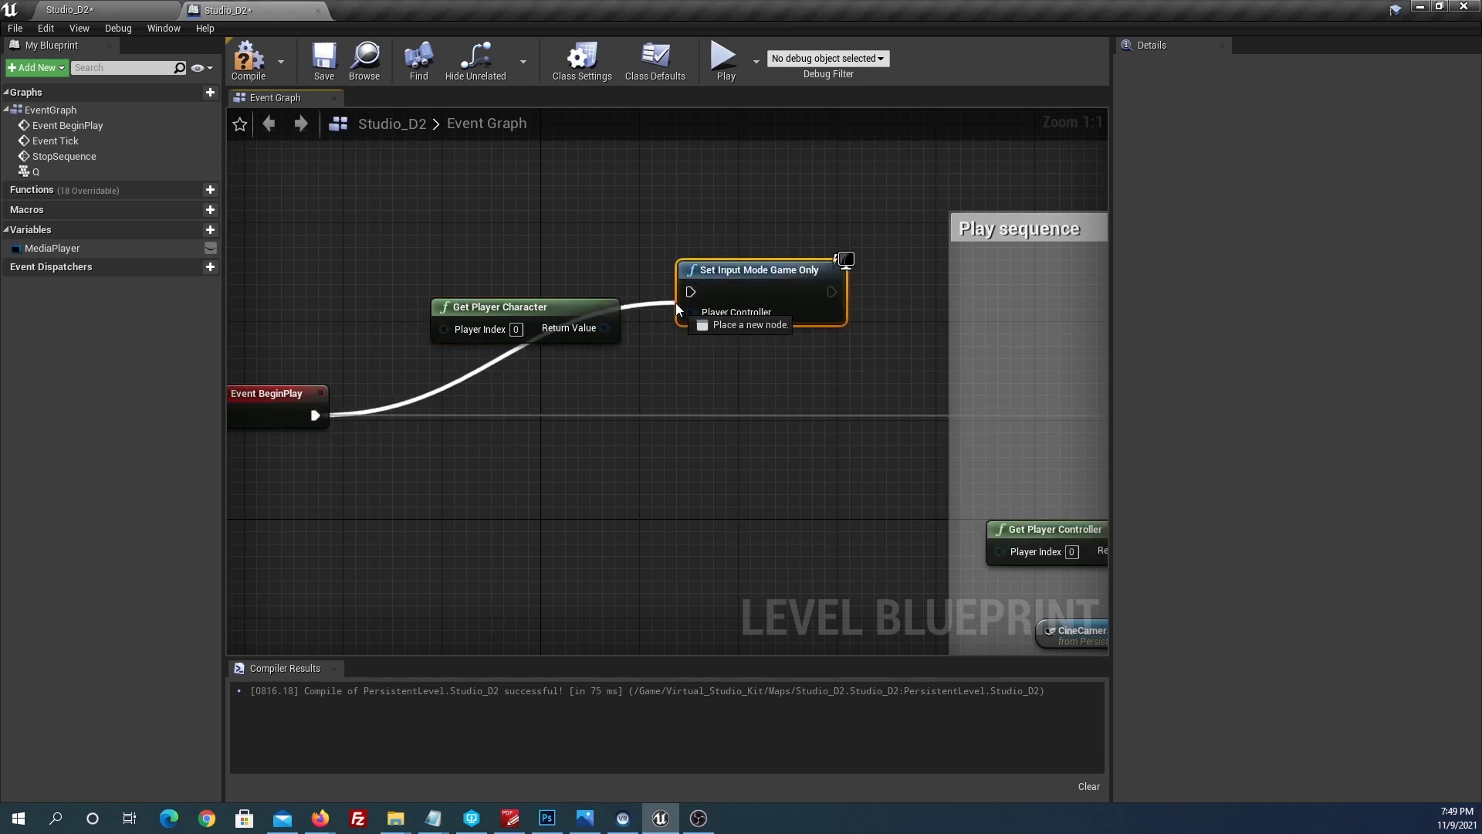
left_click_drag(315, 415, 691, 292)
right_click_drag(773, 469, 635, 479)
mouse_move(693, 302)
left_mouse_down()
mouse_move(988, 34)
mouse_move(1030, 420)
mouse_move(1046, 413)
left_mouse_up()
Step: Replace Get Player Character with Get Player Controller feeding Set Input Mode Game Only
scroll(521, 383, "down", 2)
right_click_drag(539, 410, 753, 386)
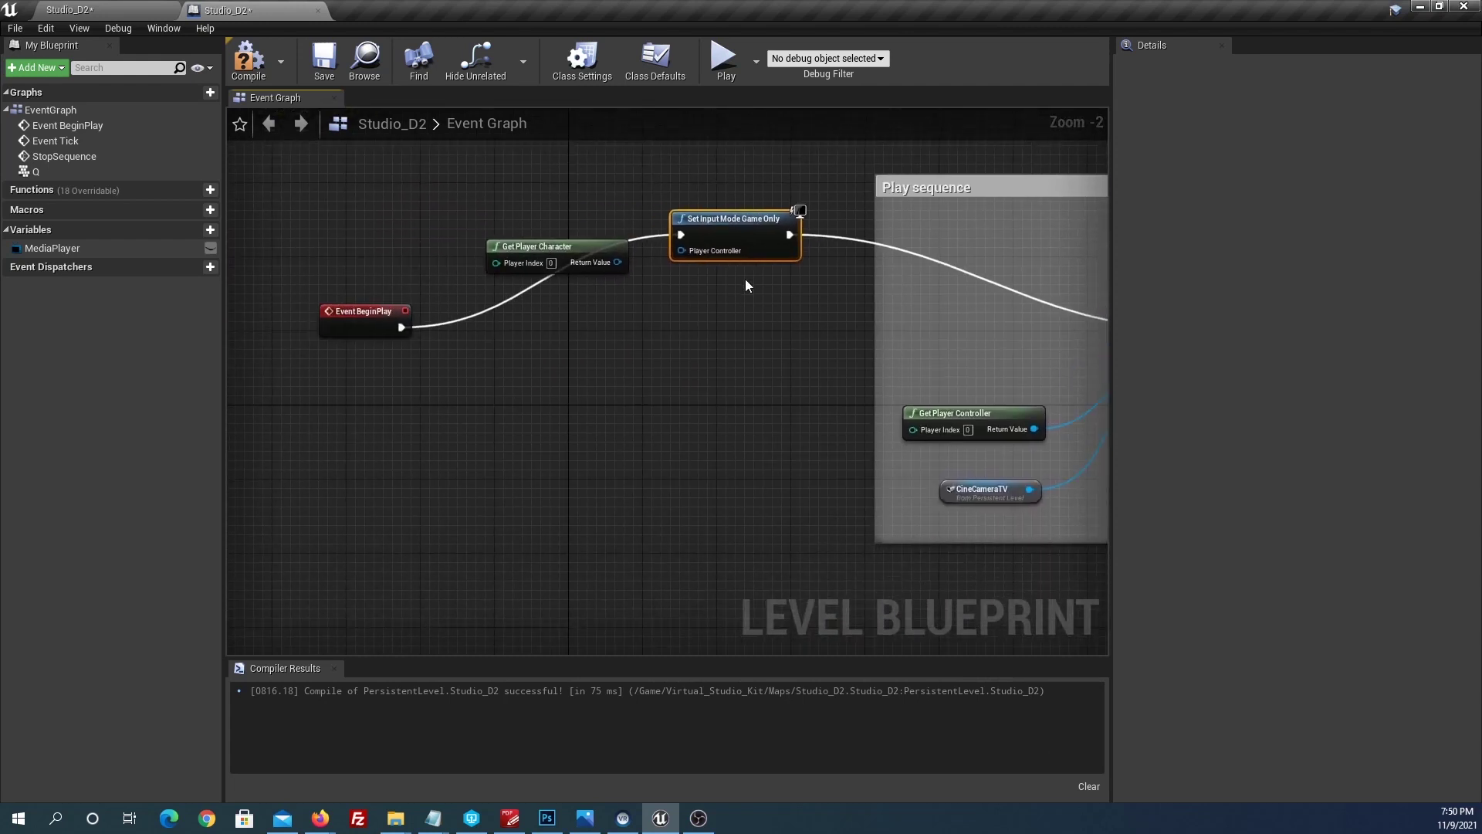
mouse_move(732, 276)
left_mouse_down()
mouse_move(723, 313)
mouse_move(615, 263)
mouse_move(487, 232)
left_mouse_up()
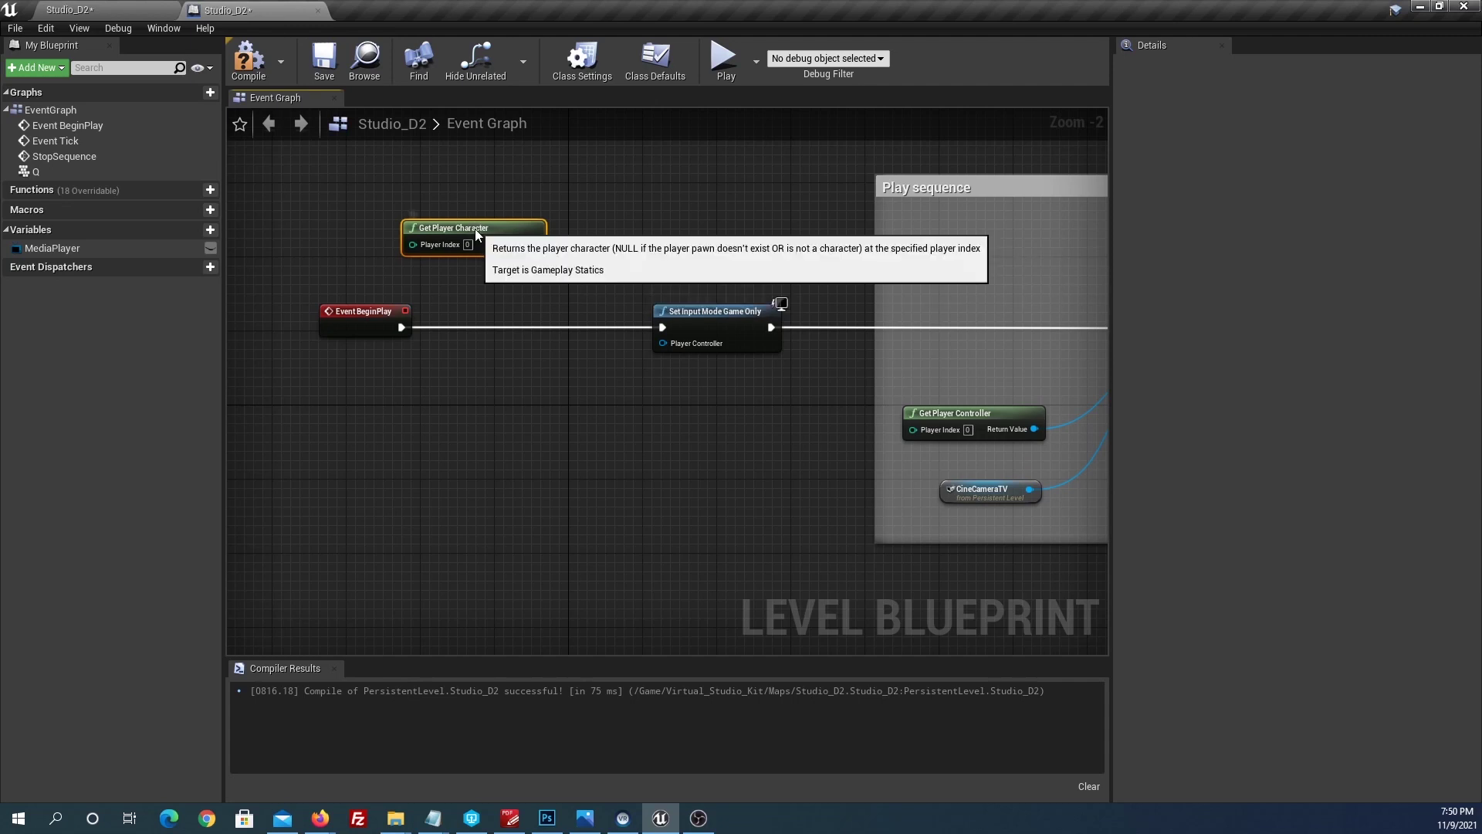
key("Delete")
right_click(501, 222)
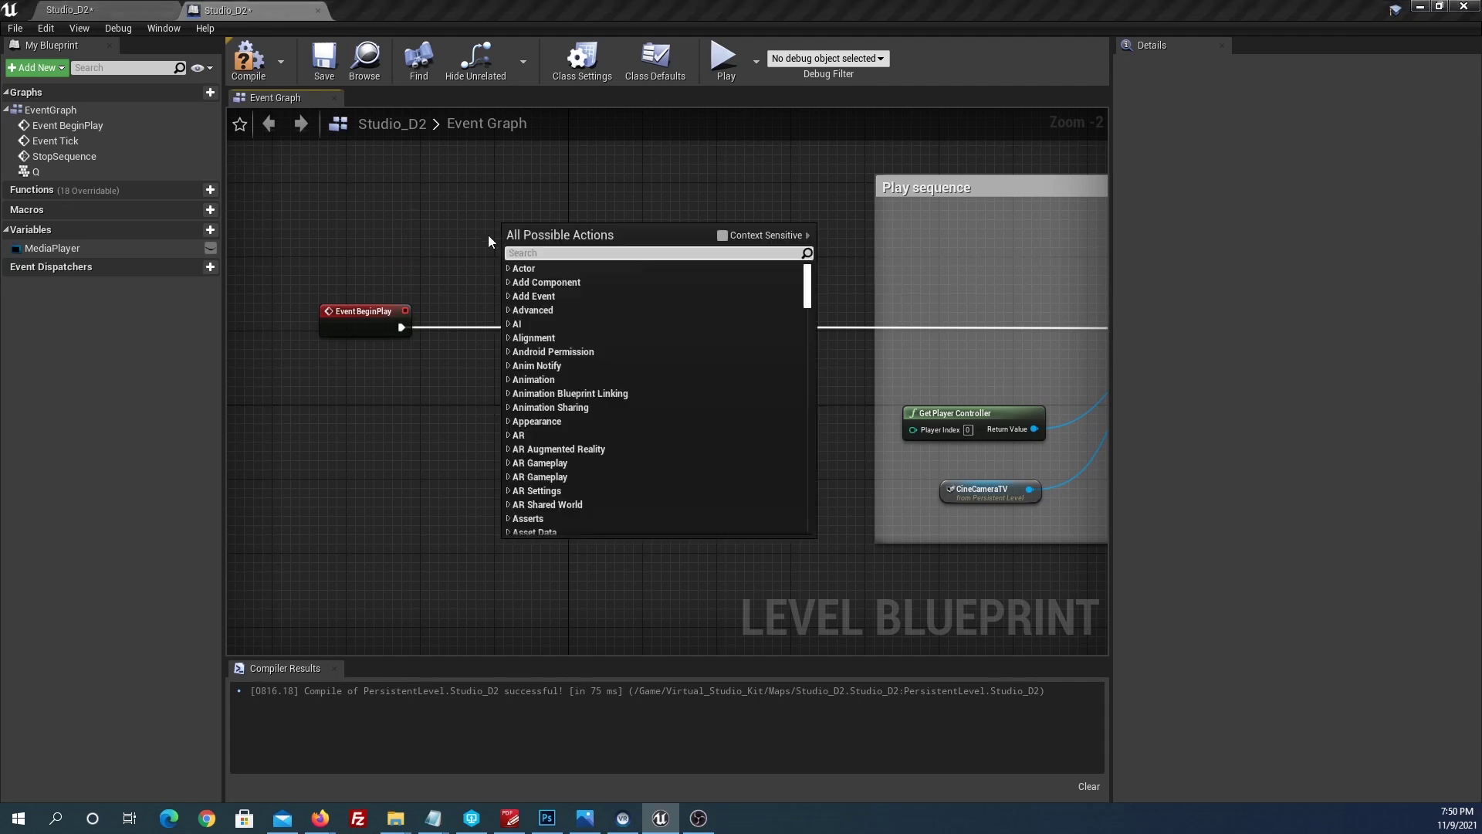
type("get")
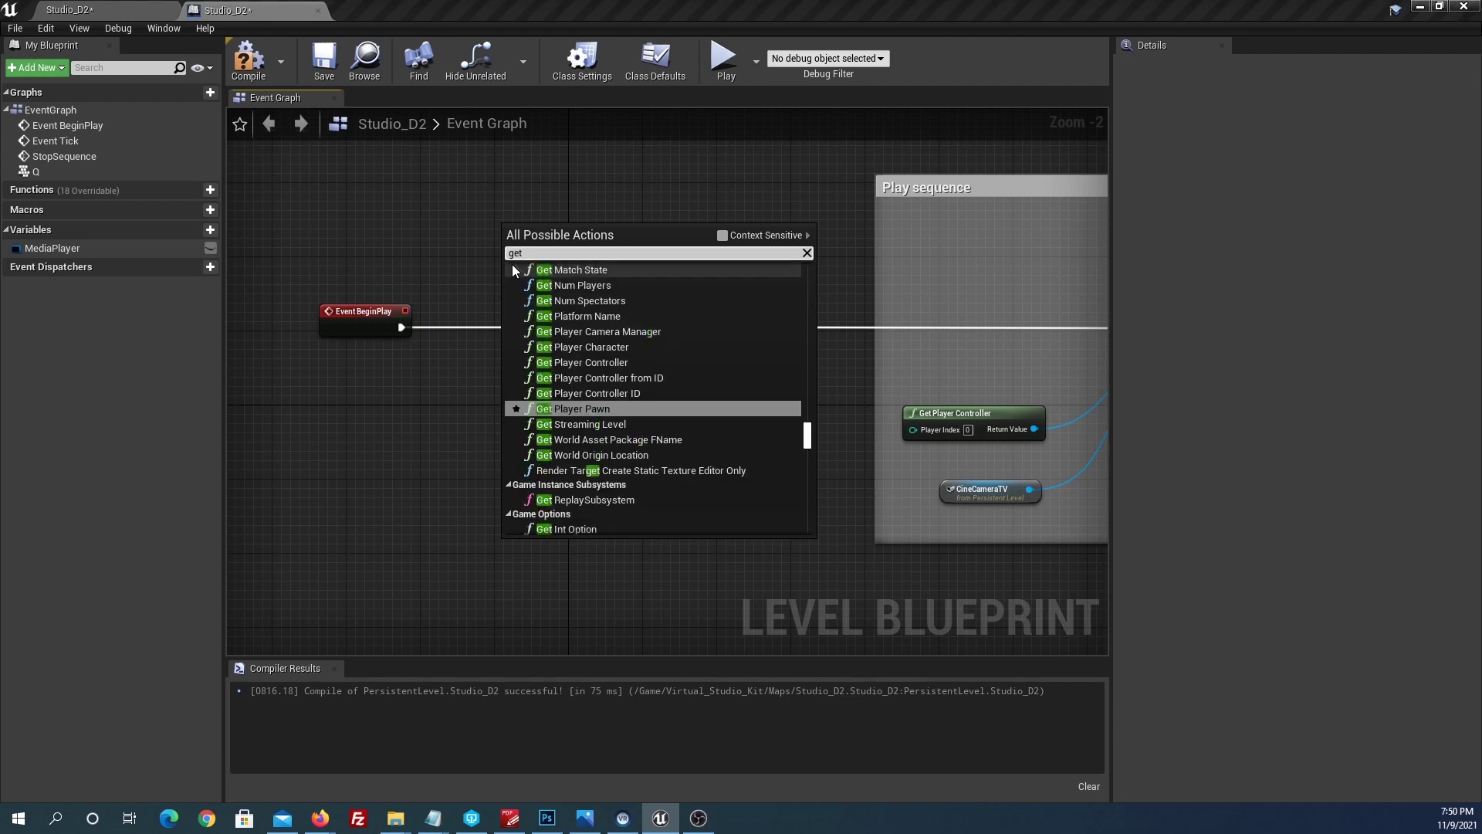
type("playercontro")
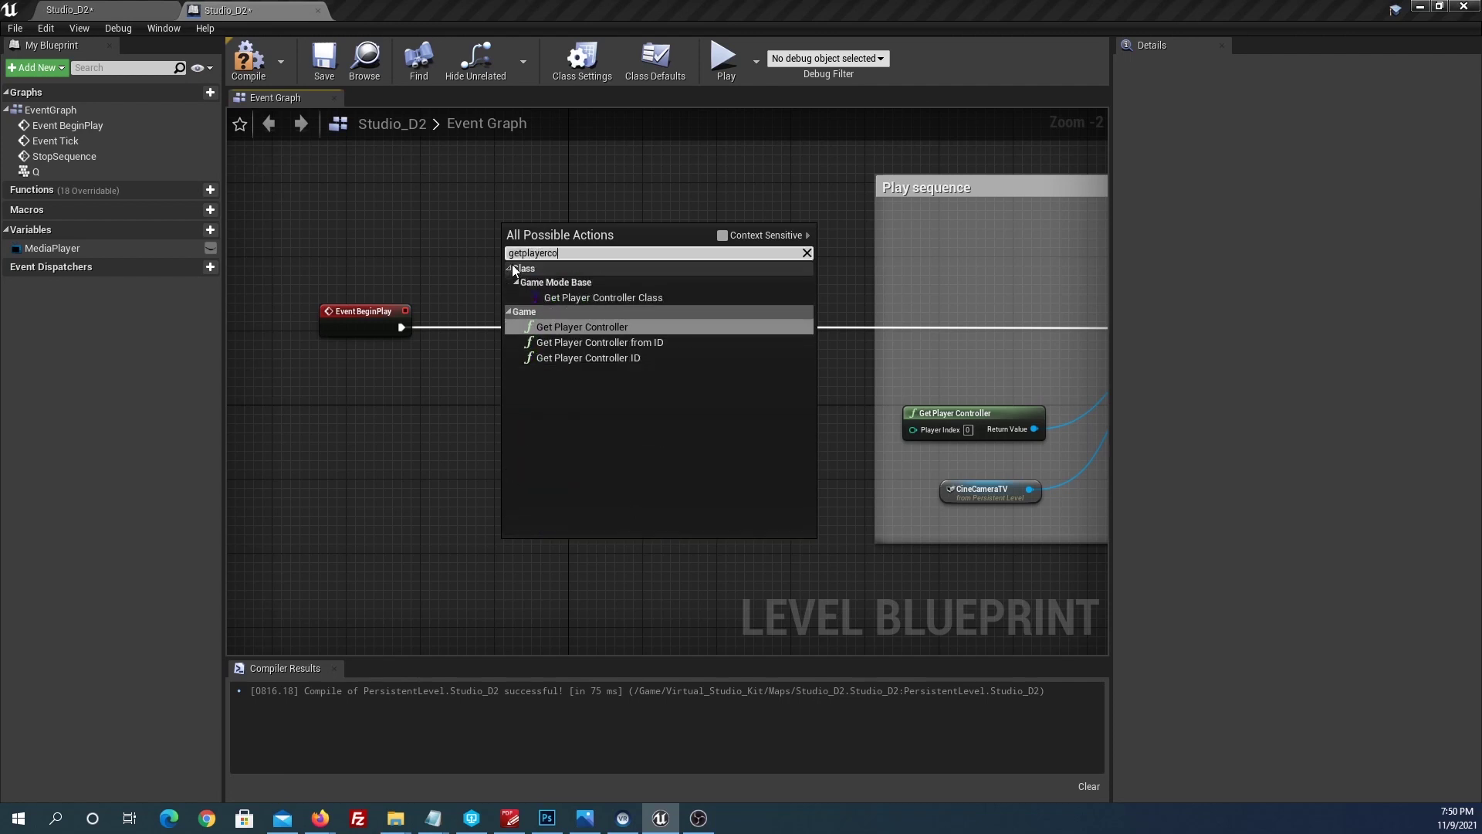
left_click(563, 325)
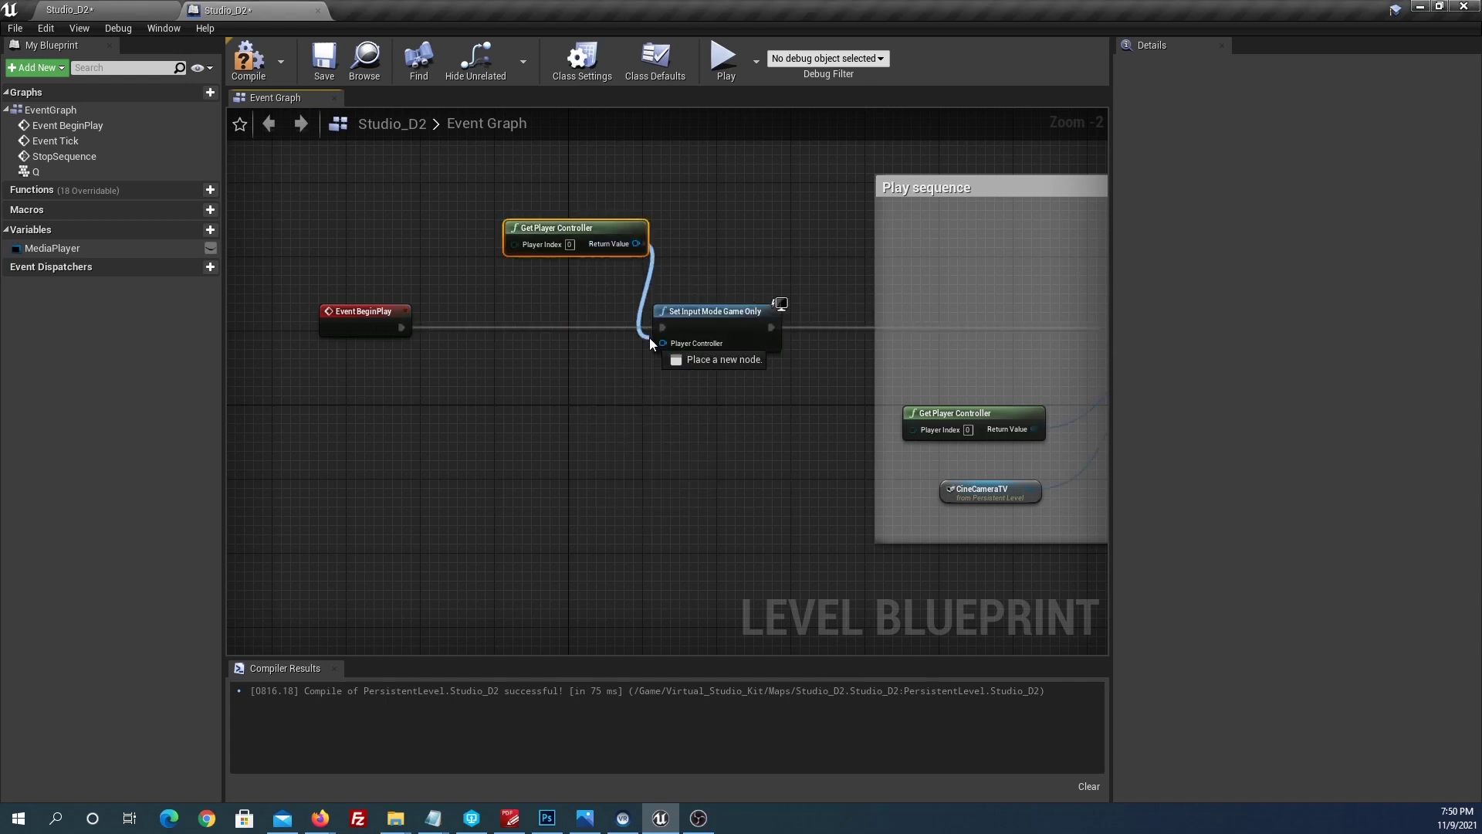
left_click_drag(635, 246, 662, 343)
left_click_drag(596, 228, 549, 265)
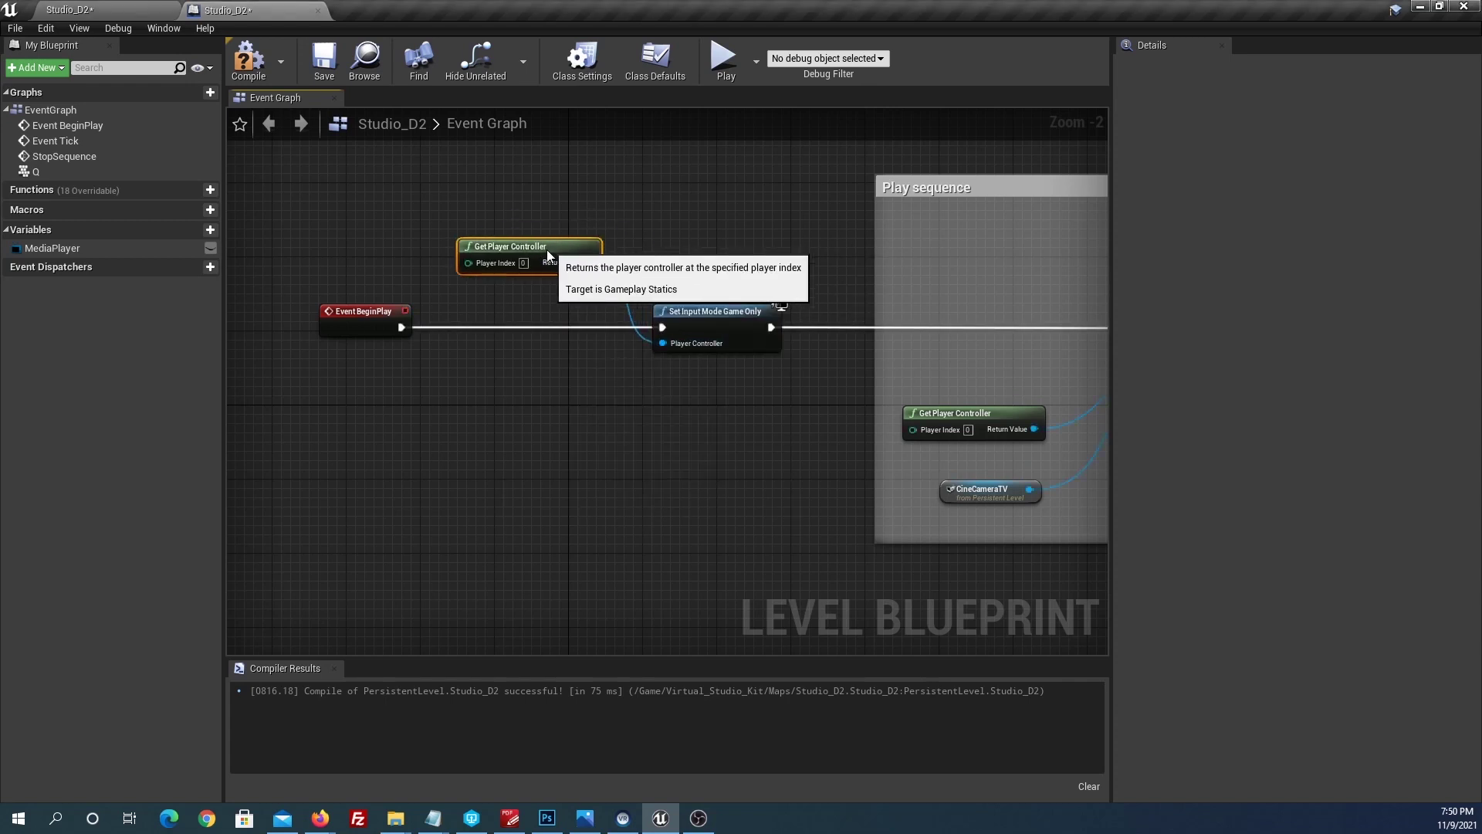
Step: Play the Studio_D2 level, press Q twice to print "Estoy pulsando la Q", then stop
left_click(92, 10)
left_click(1069, 75)
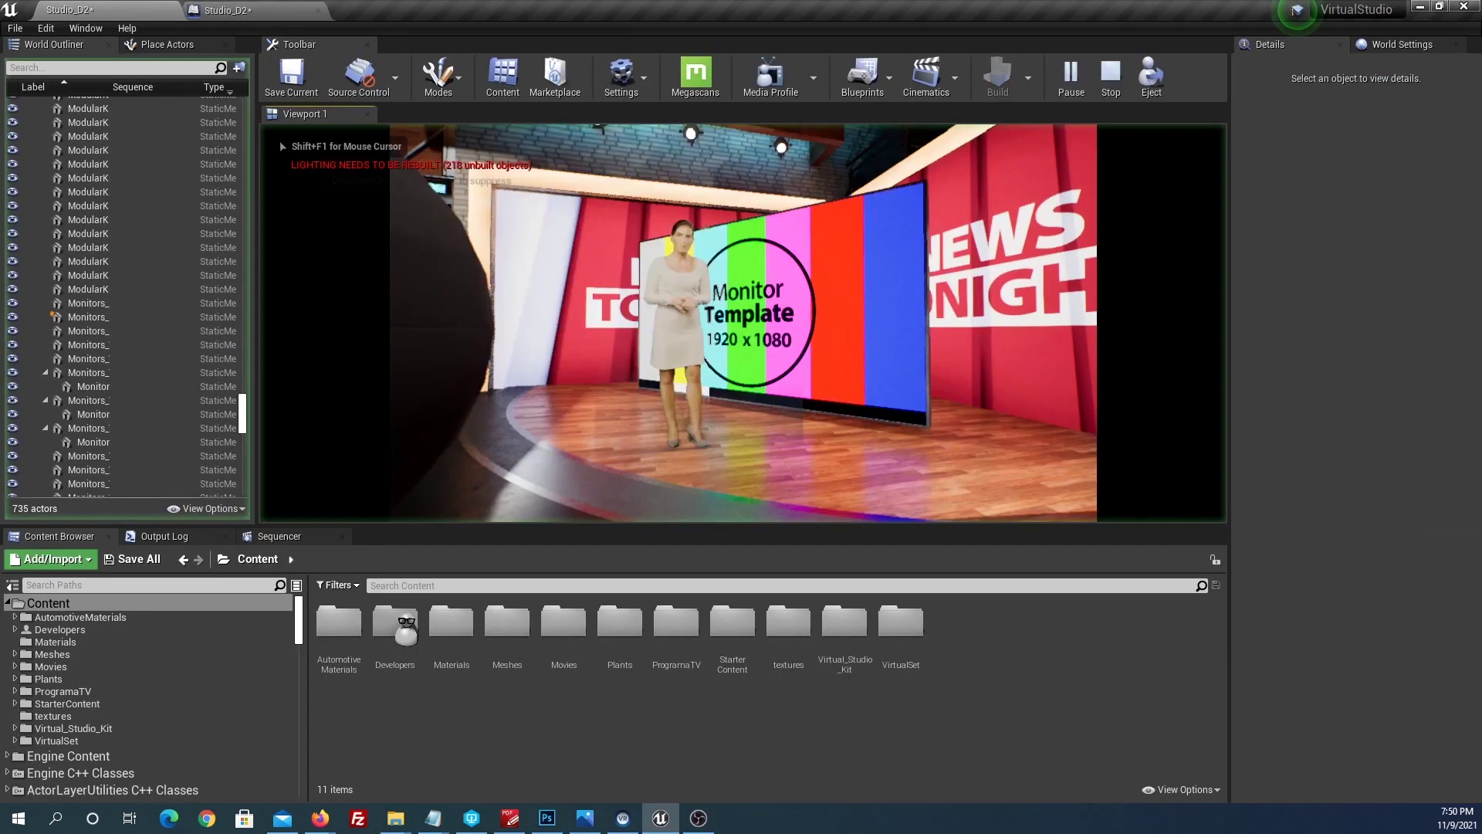
key("q")
key("q")
key("q")
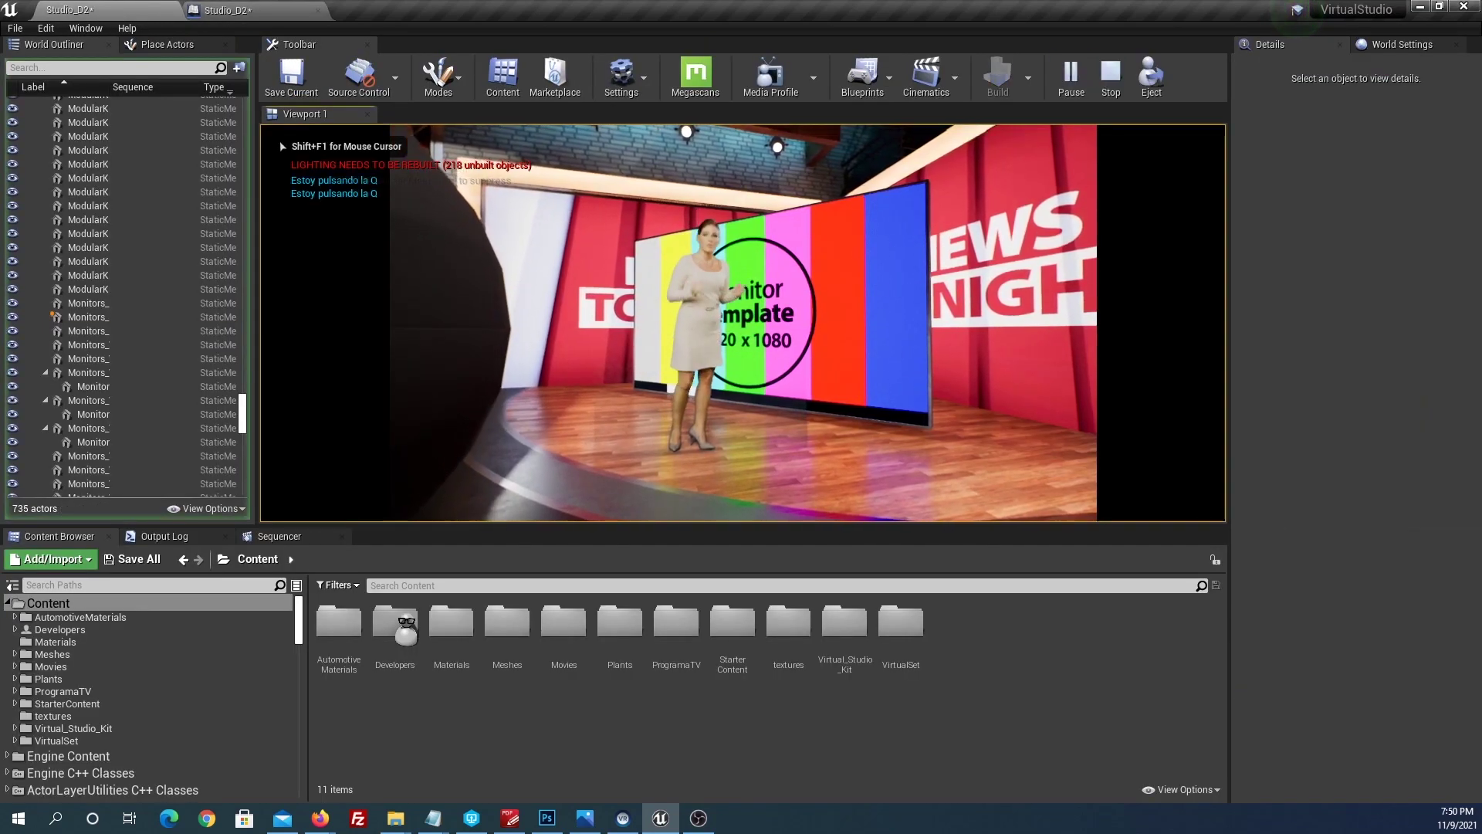
key("q")
key("q")
key("q")
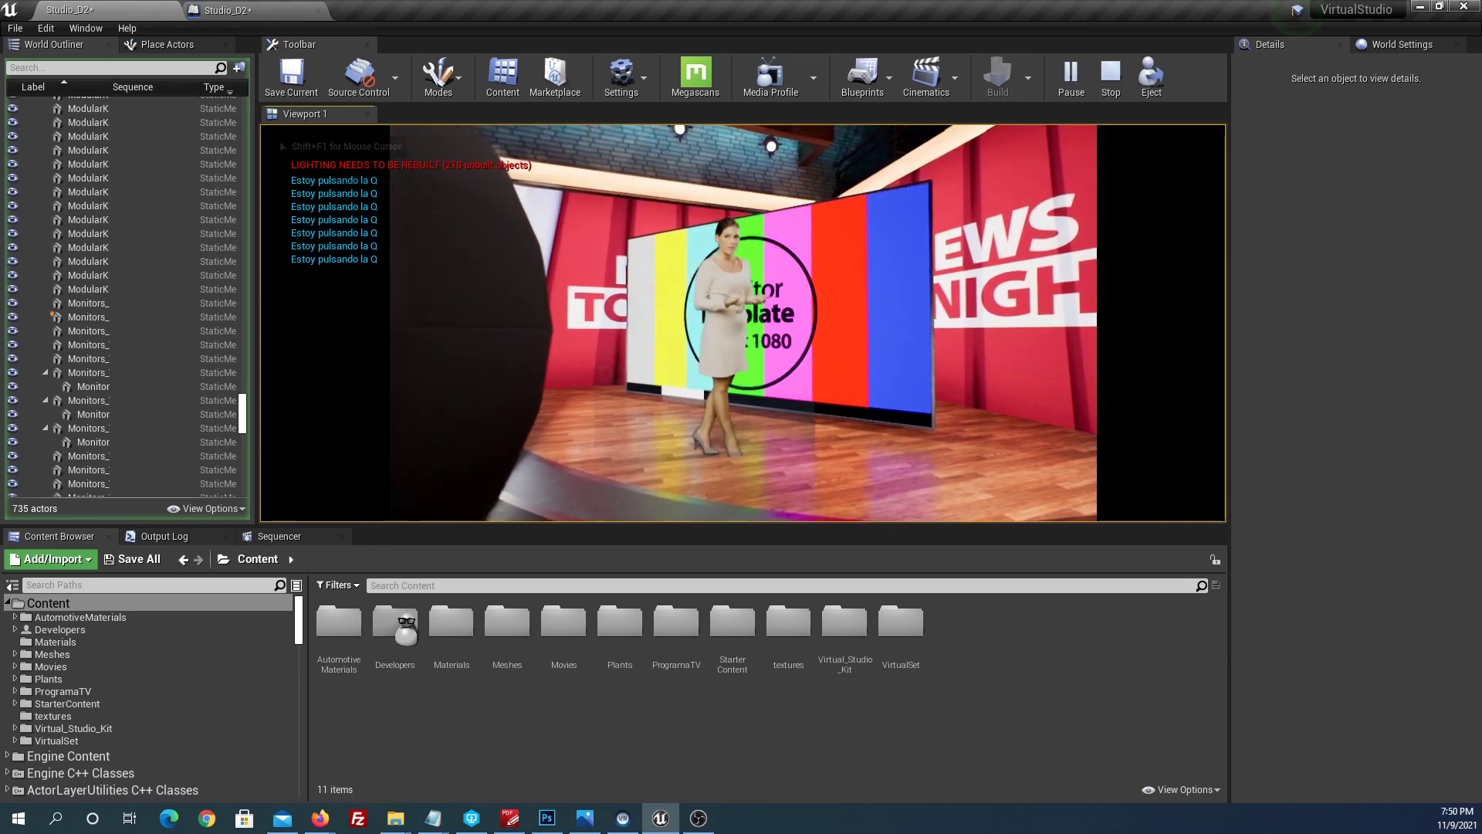
key("Escape")
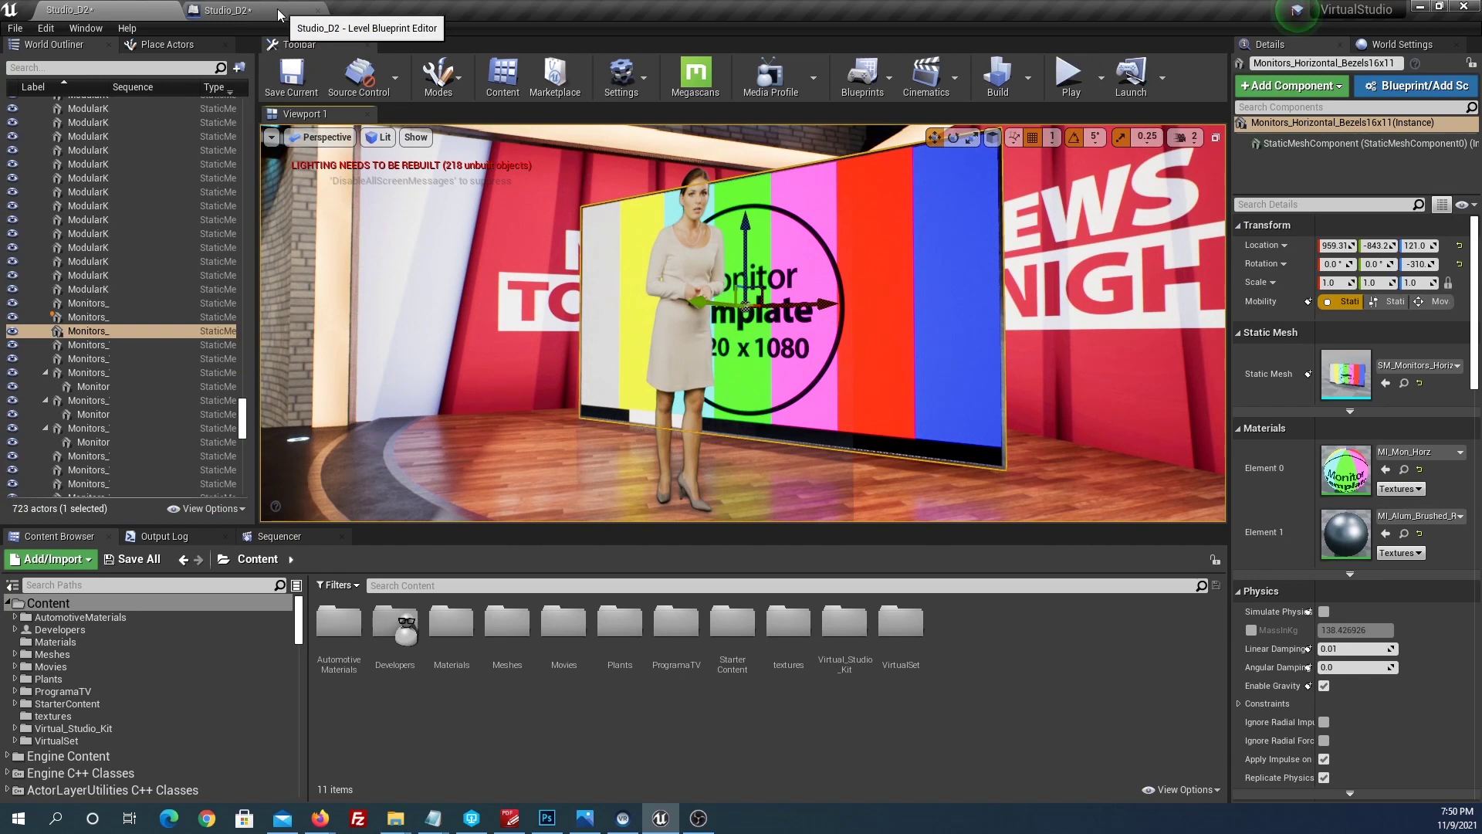
Step: Toggle the monitor's Rendering Visible checkbox off and back on in Details
scroll(1359, 692, "down", 1)
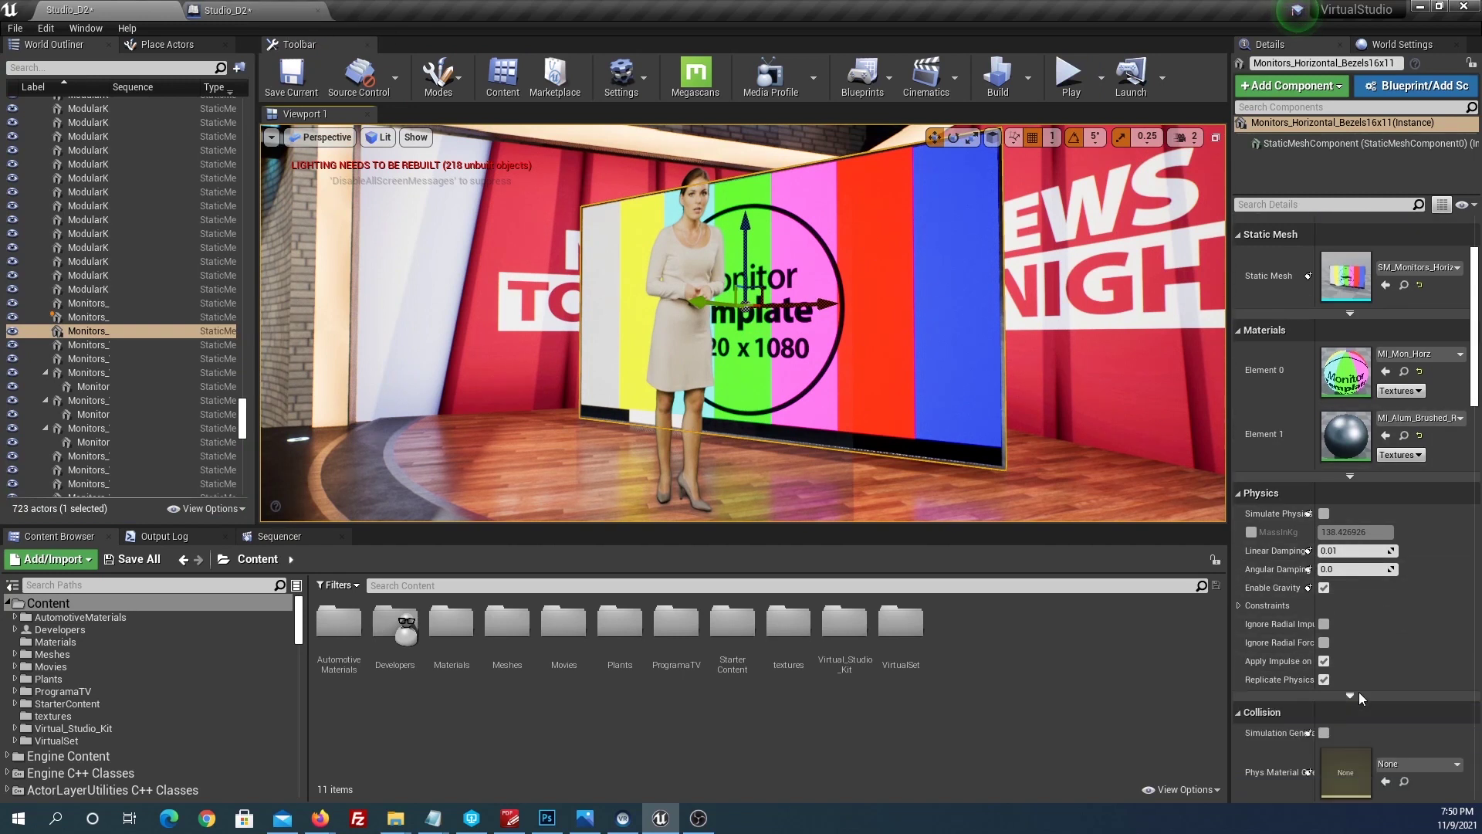
scroll(1359, 693, "down", 1)
scroll(1359, 692, "down", 2)
scroll(1359, 689, "down", 1)
scroll(1356, 686, "down", 2)
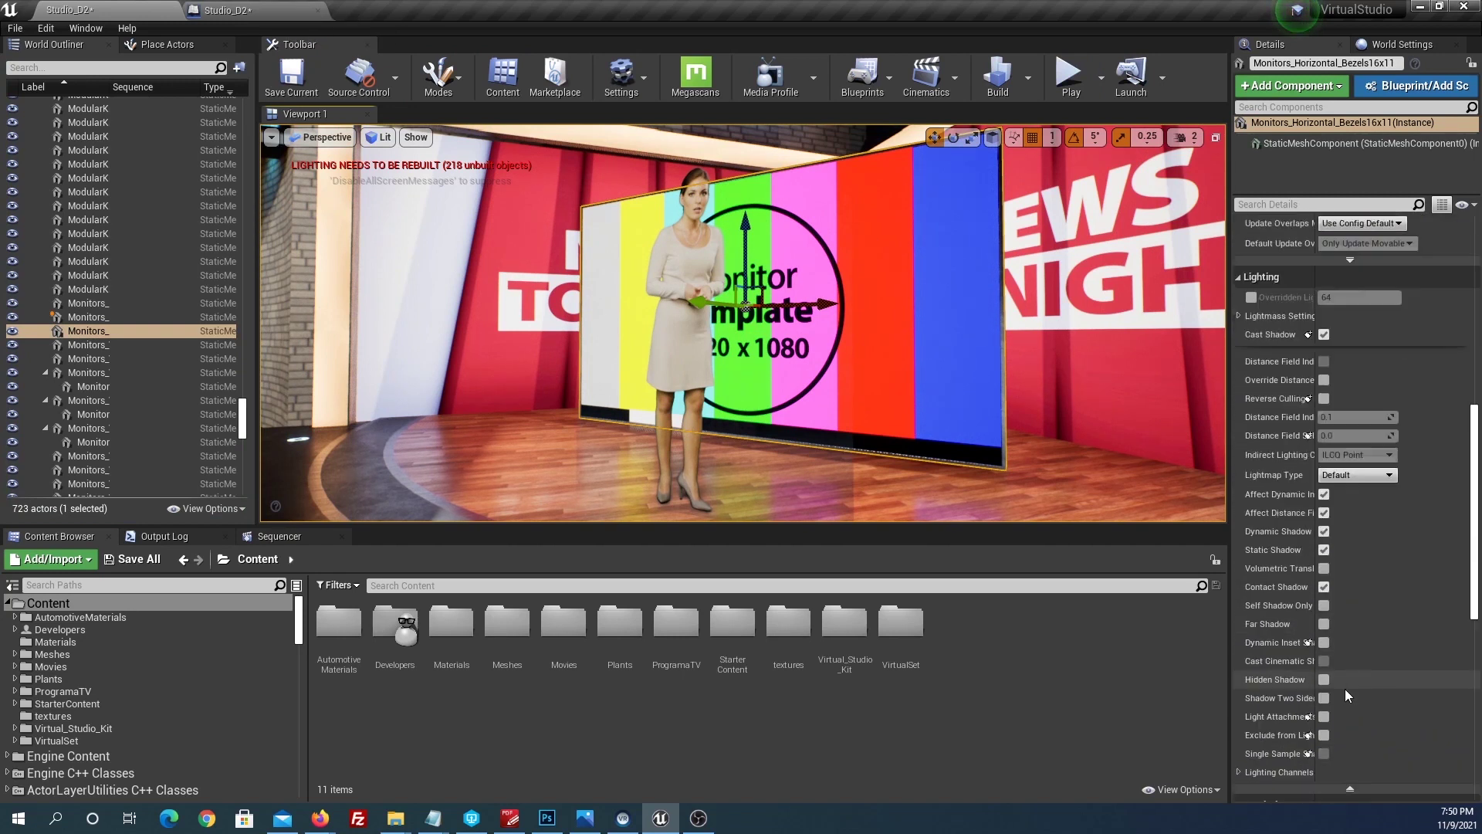
scroll(1345, 689, "down", 2)
left_click(1323, 655)
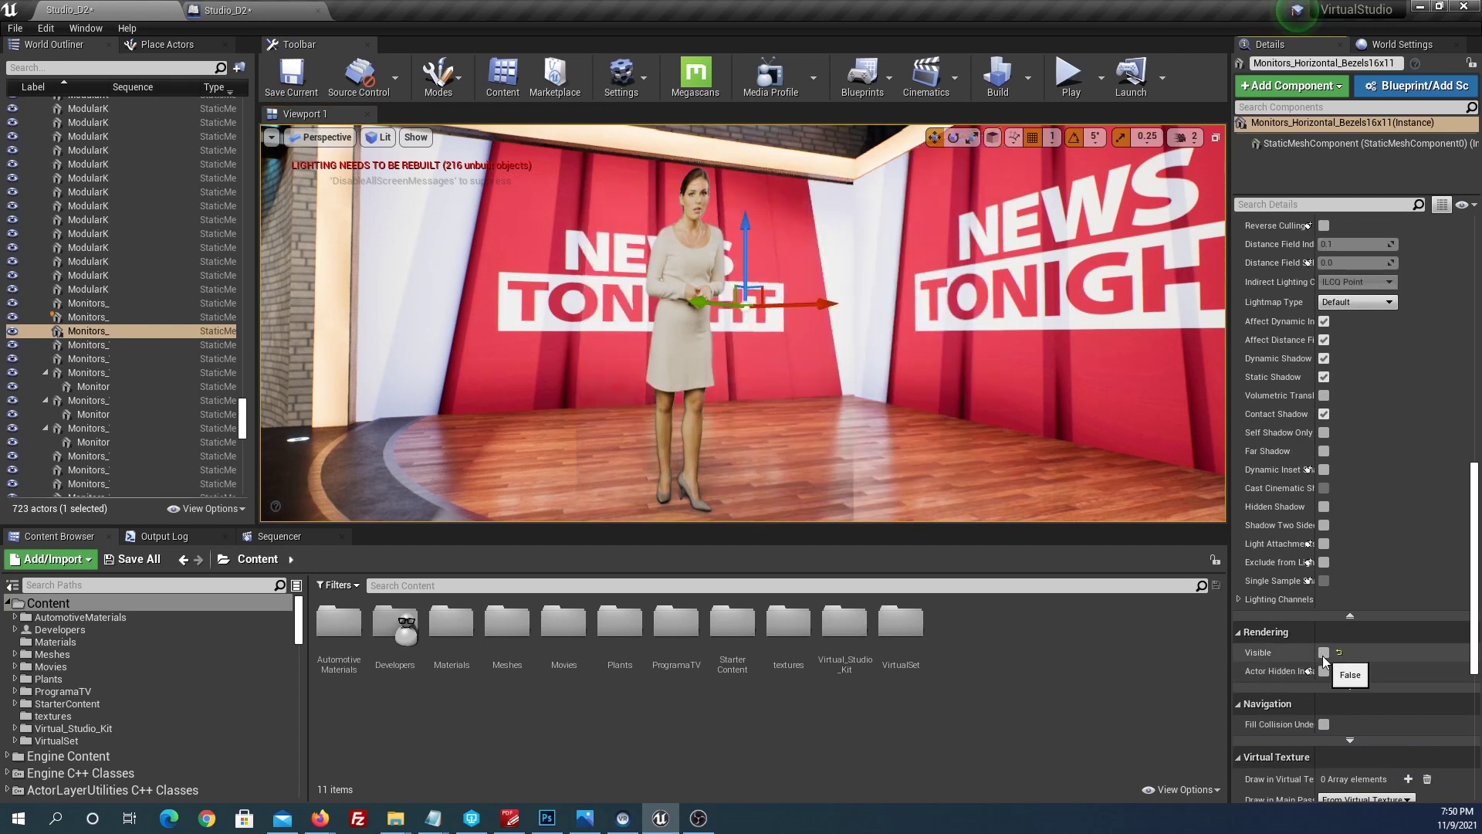
left_click(1325, 654)
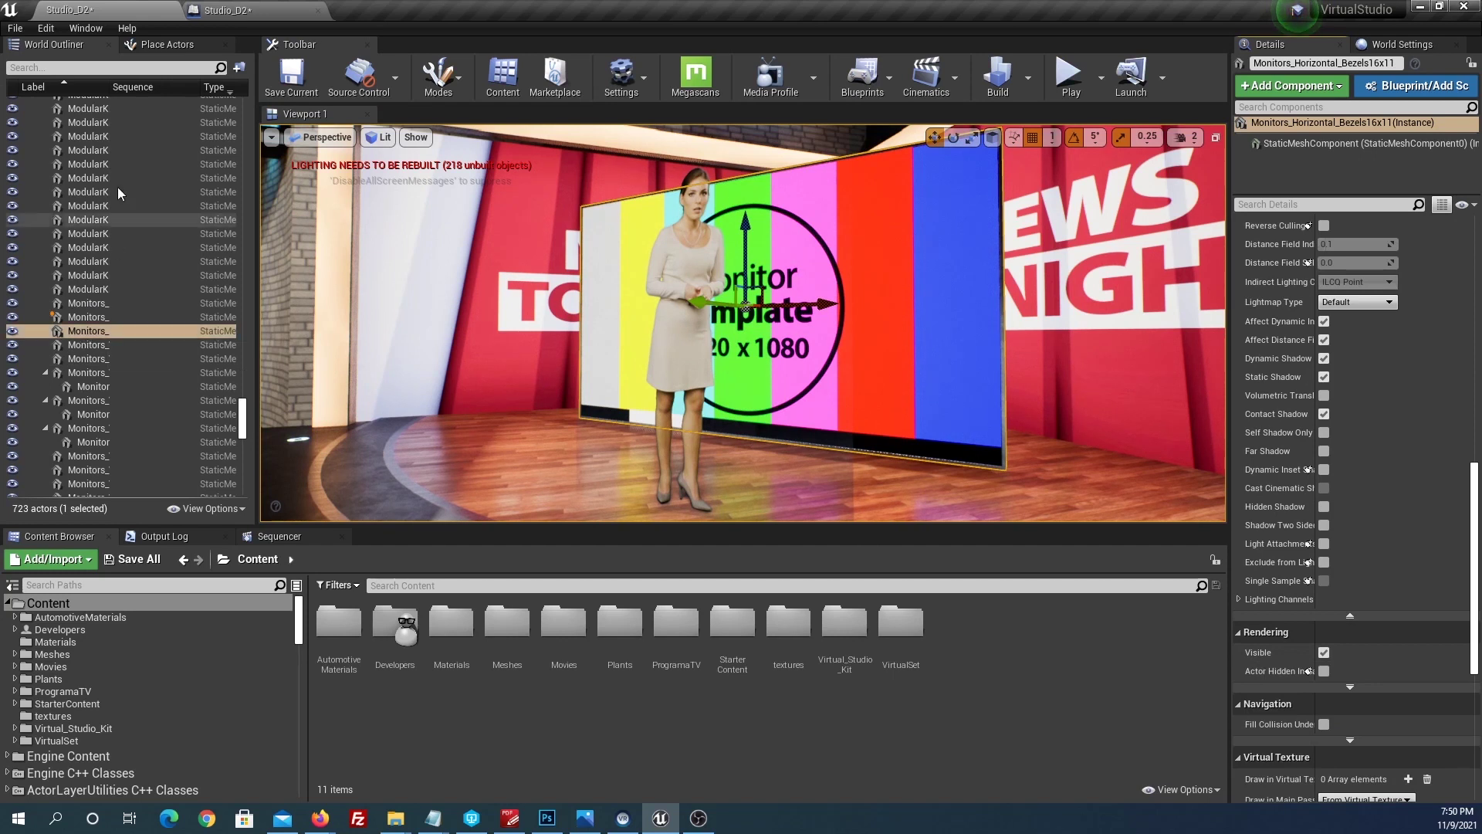
Step: Rename the monitor actor to PresentadoraMonitor in the World Outliner
left_click_drag(114, 87, 205, 92)
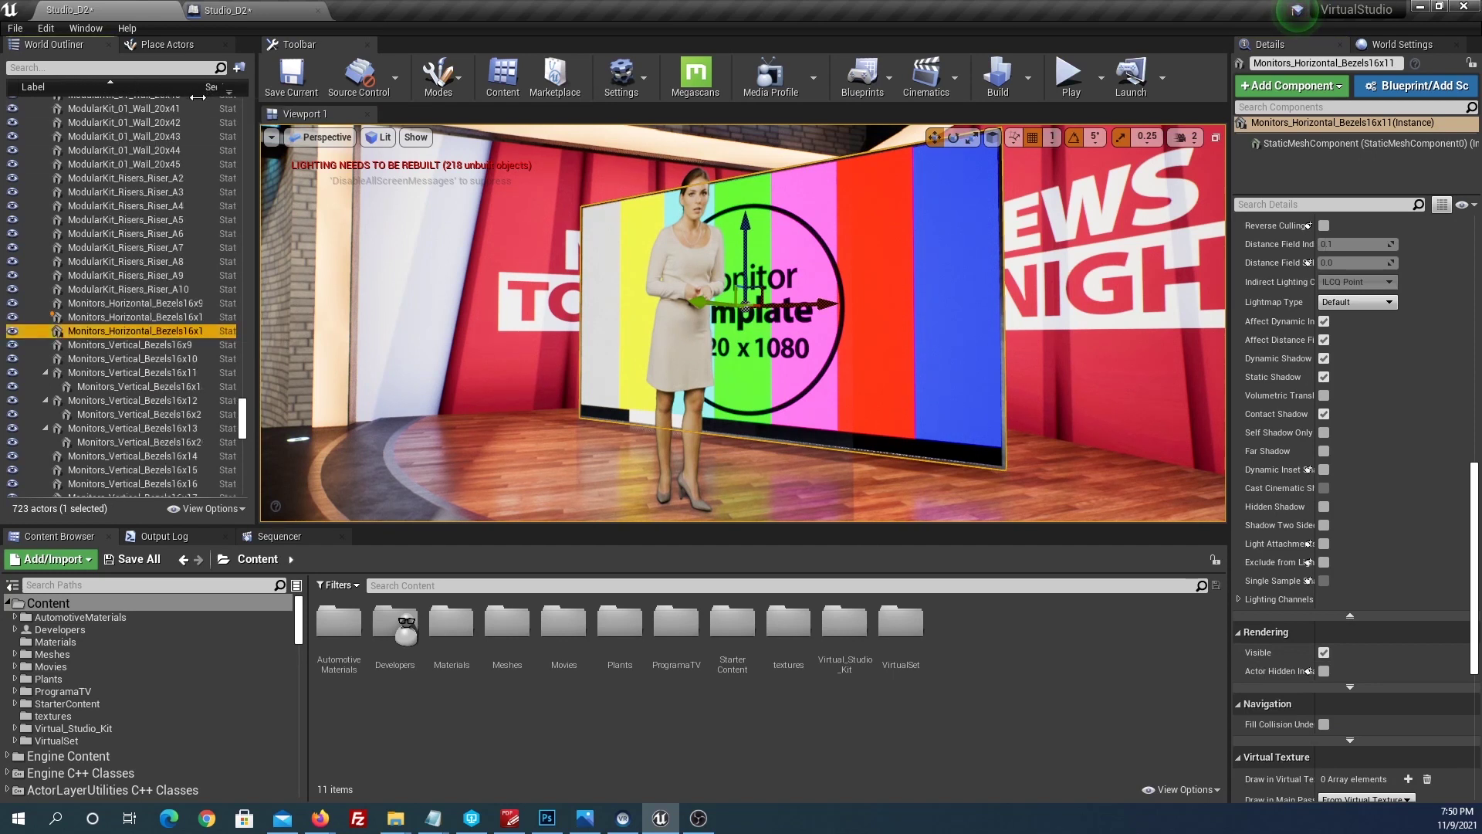
left_click(96, 332)
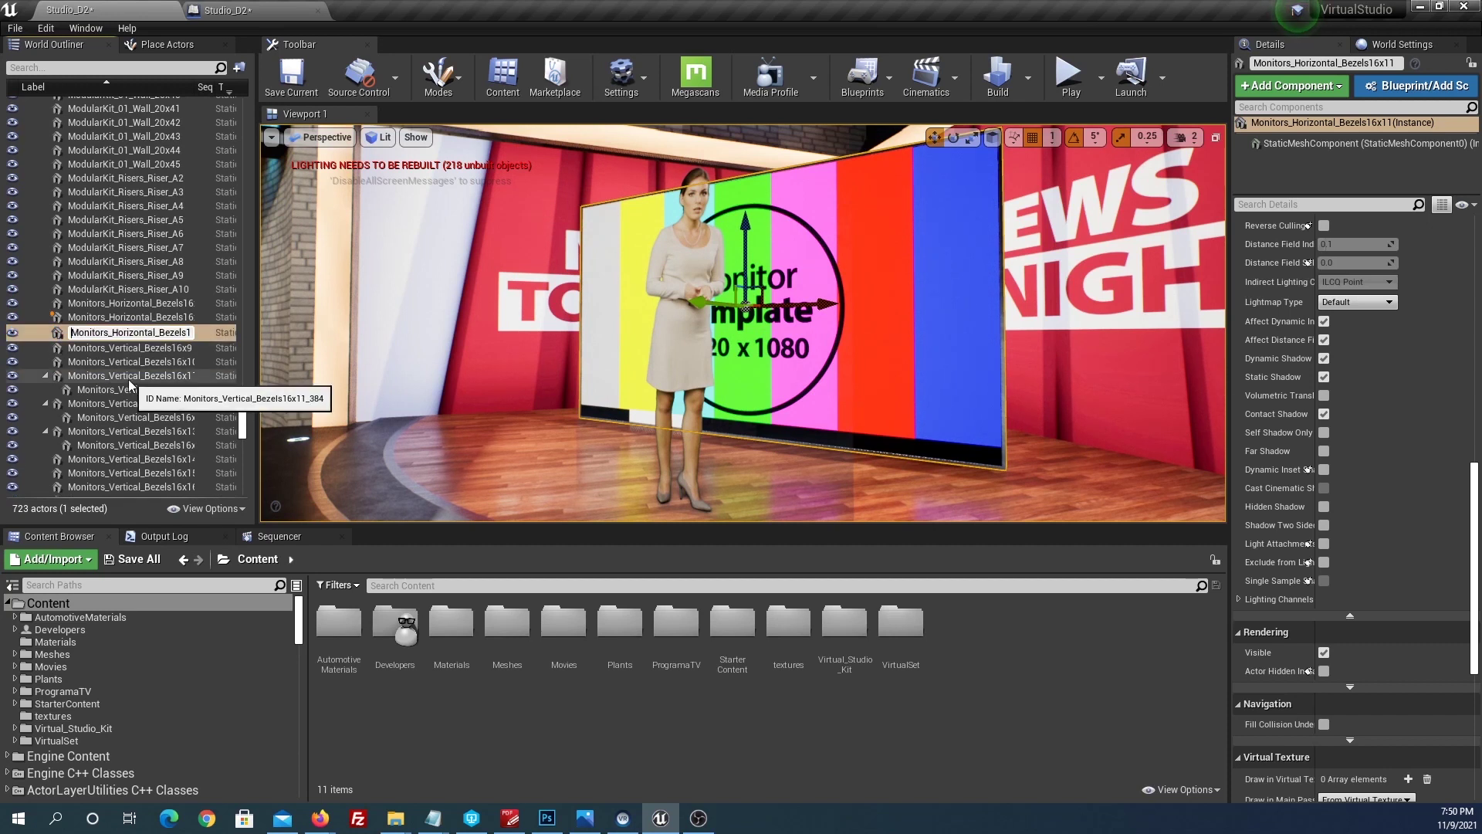
type("nta")
key("Return")
Step: Reselect PresentadoraMonitor and uncheck Rendering > Visible to hide it
scroll(163, 411, "down", 3)
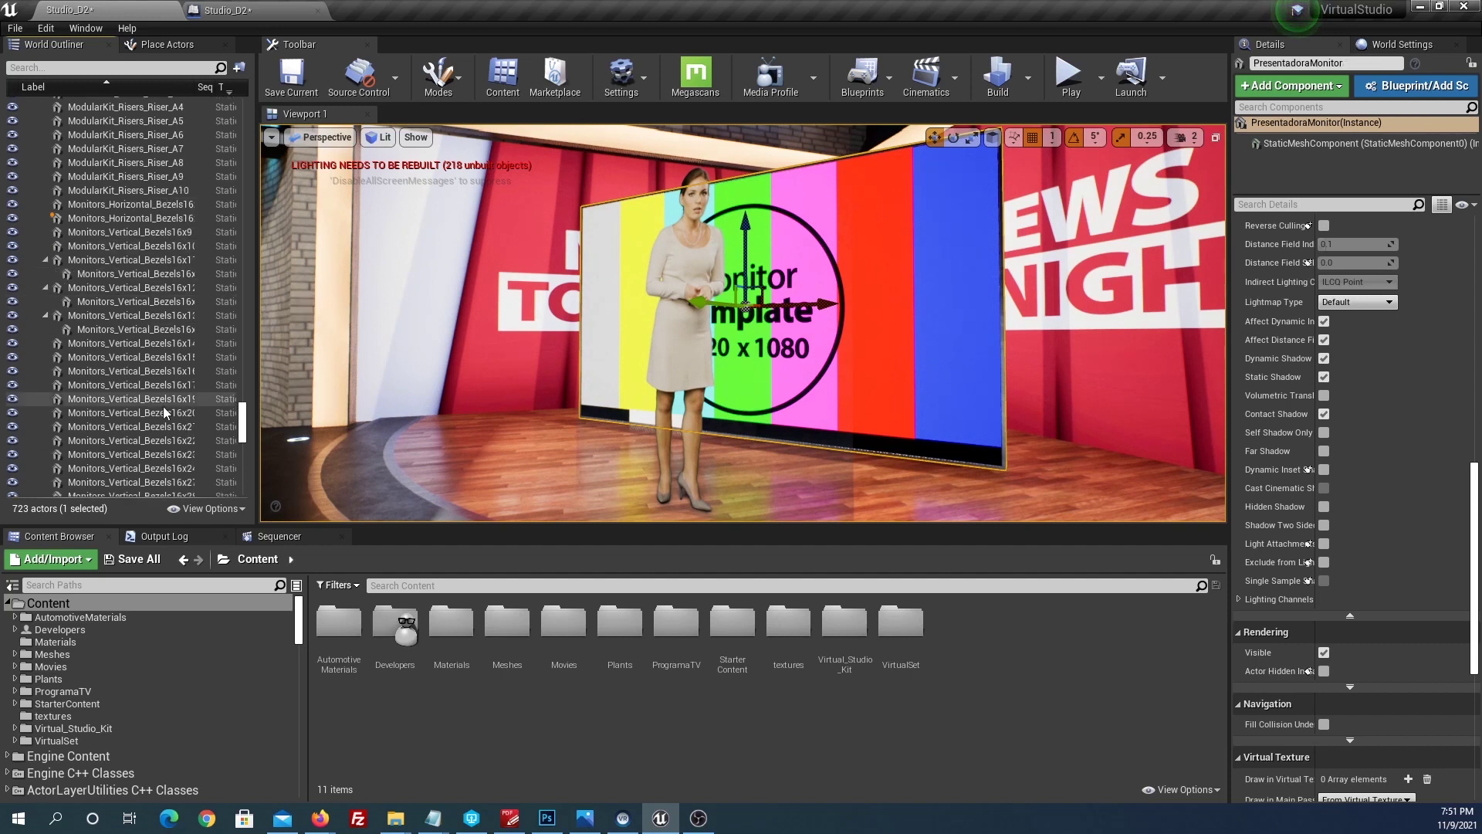
scroll(163, 406, "down", 3)
scroll(165, 391, "down", 3)
scroll(128, 381, "down", 3)
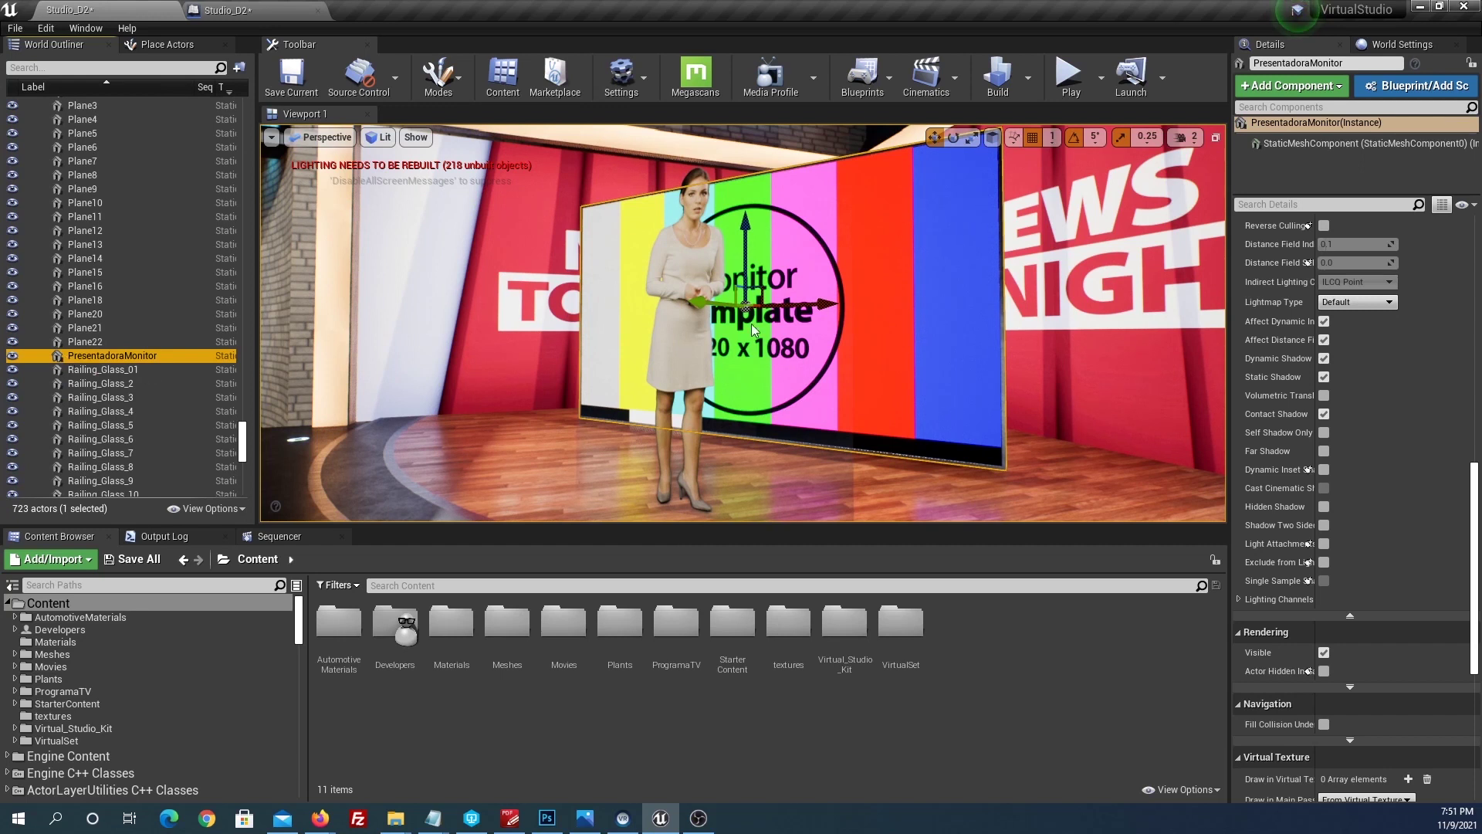
key("Escape")
left_click(858, 261)
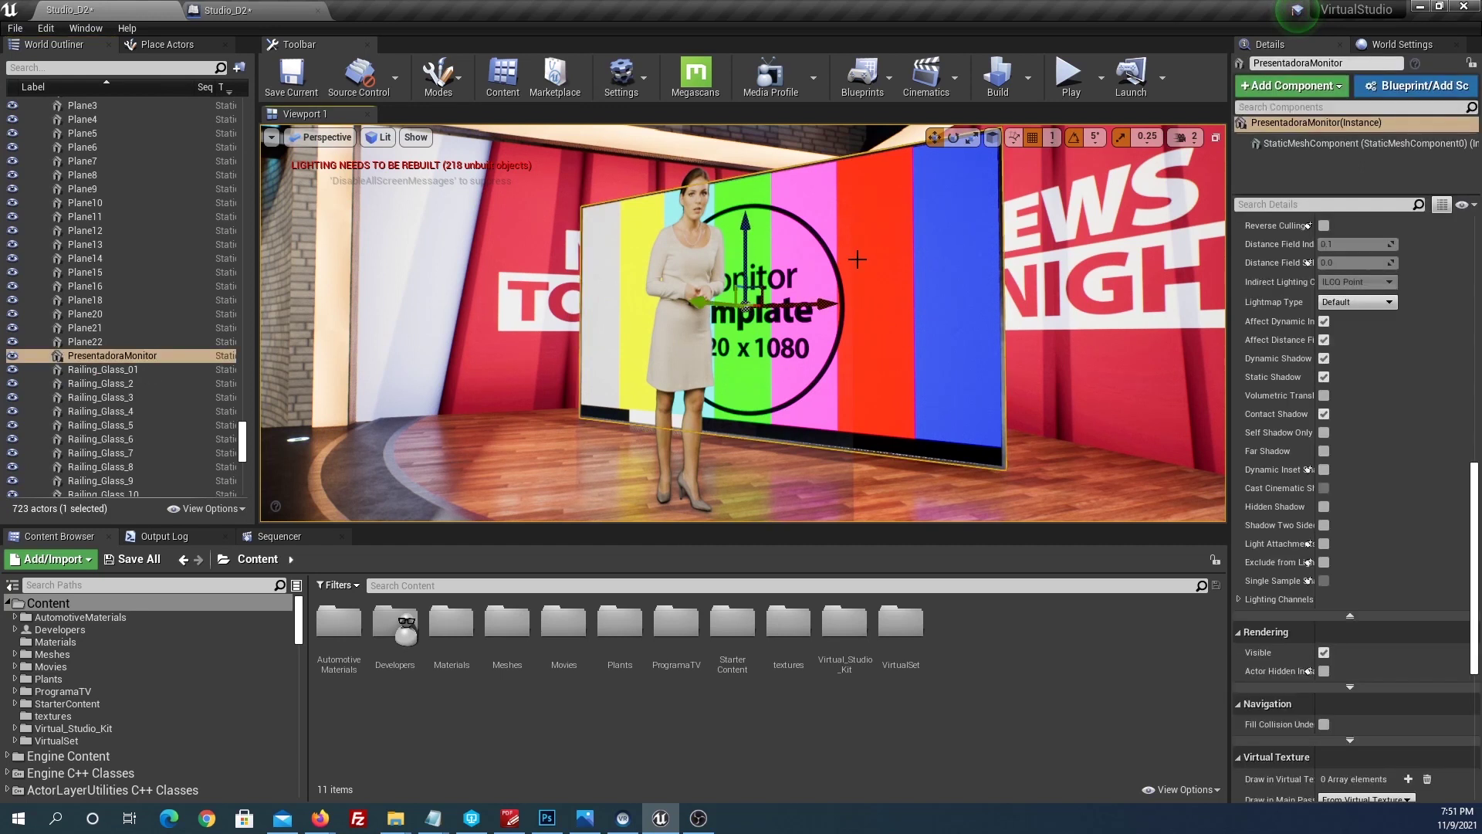
scroll(1331, 646, "down", 3)
left_click(1324, 528)
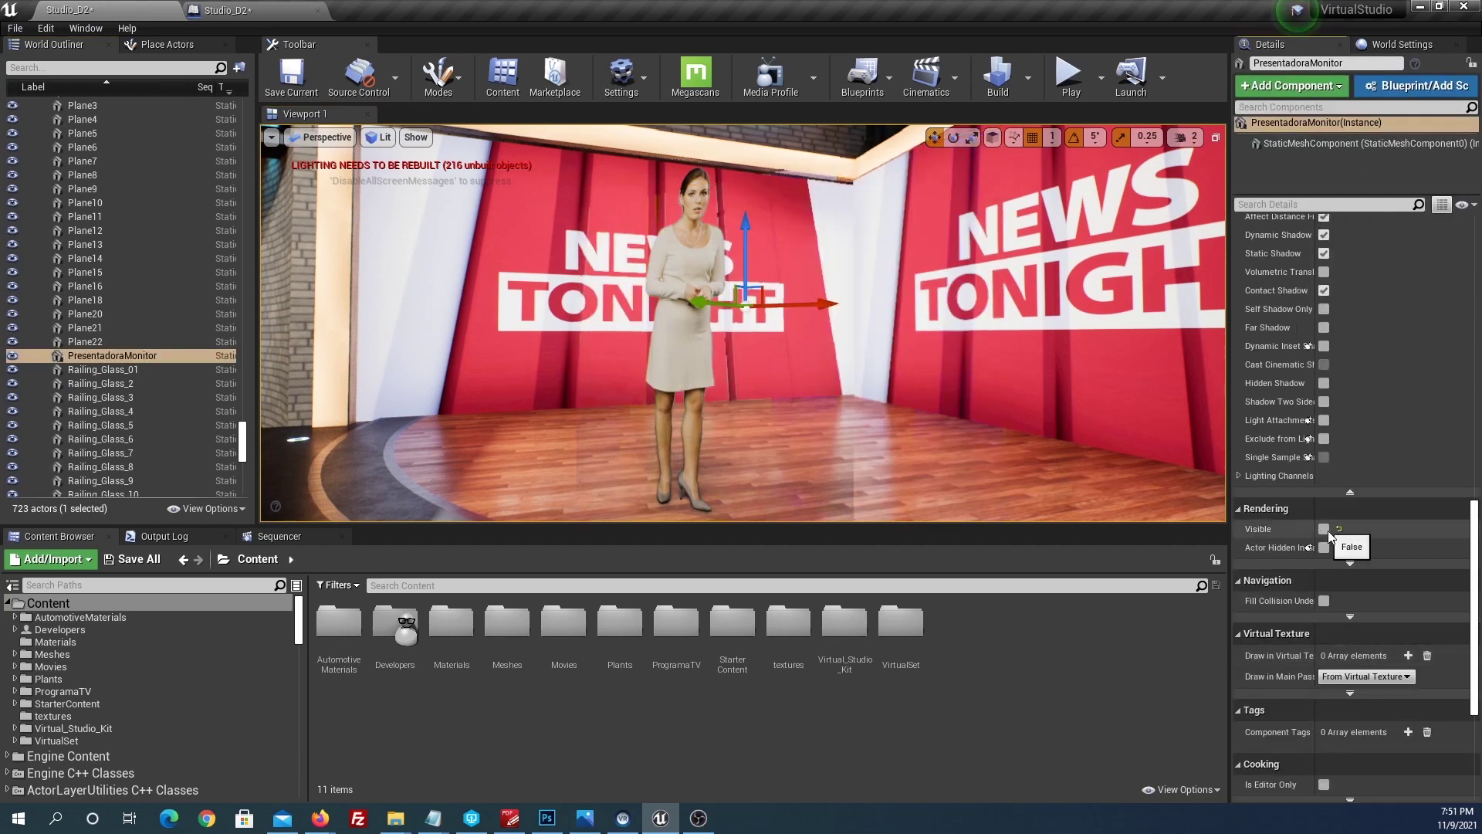
Step: Delete the Print String node from the Q event in the Level Blueprint
left_click(245, 14)
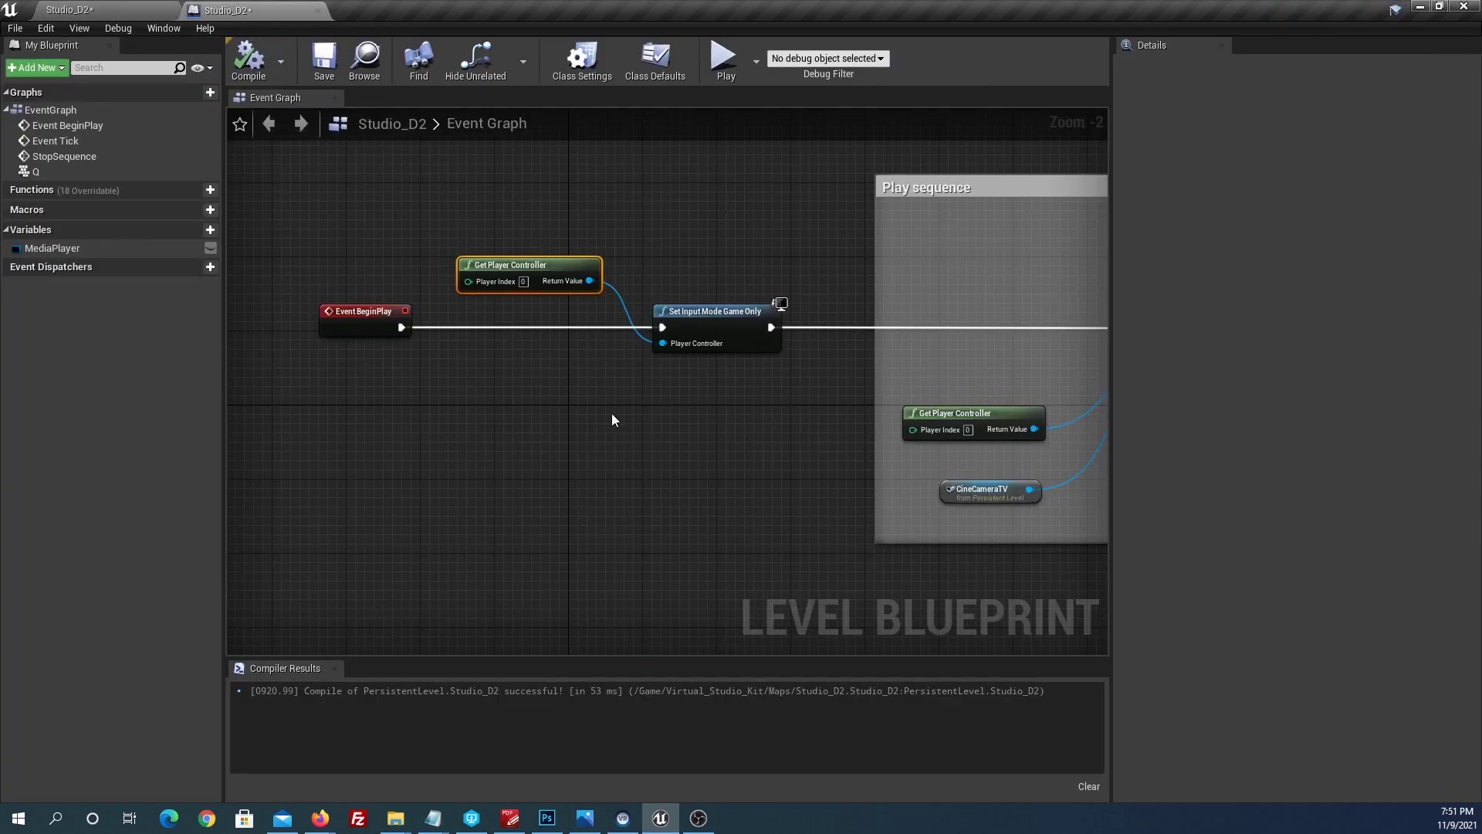
scroll(592, 366, "down", 2)
scroll(548, 270, "up", 3)
left_click_drag(739, 266, 563, 421)
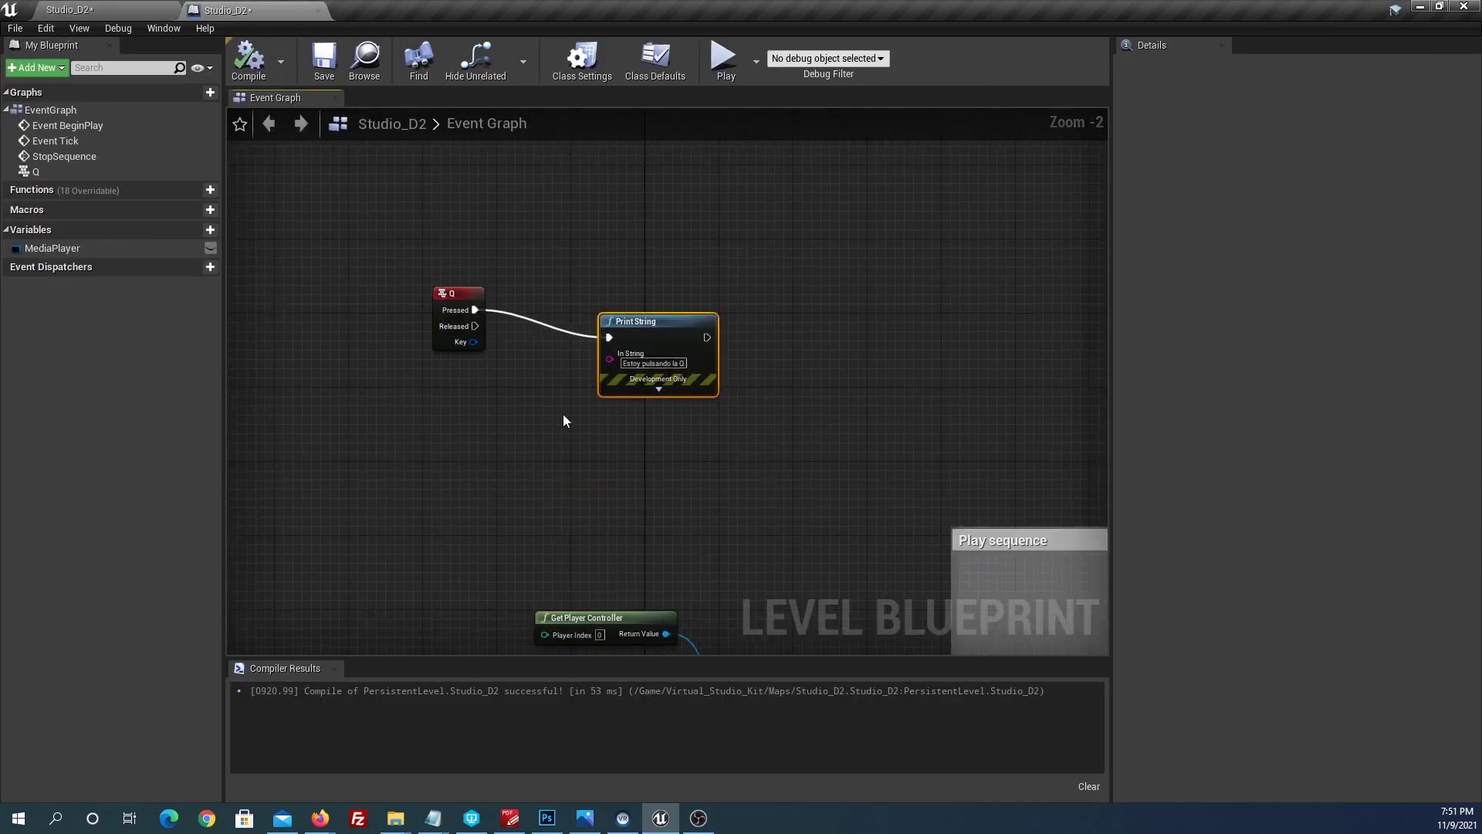
key("Delete")
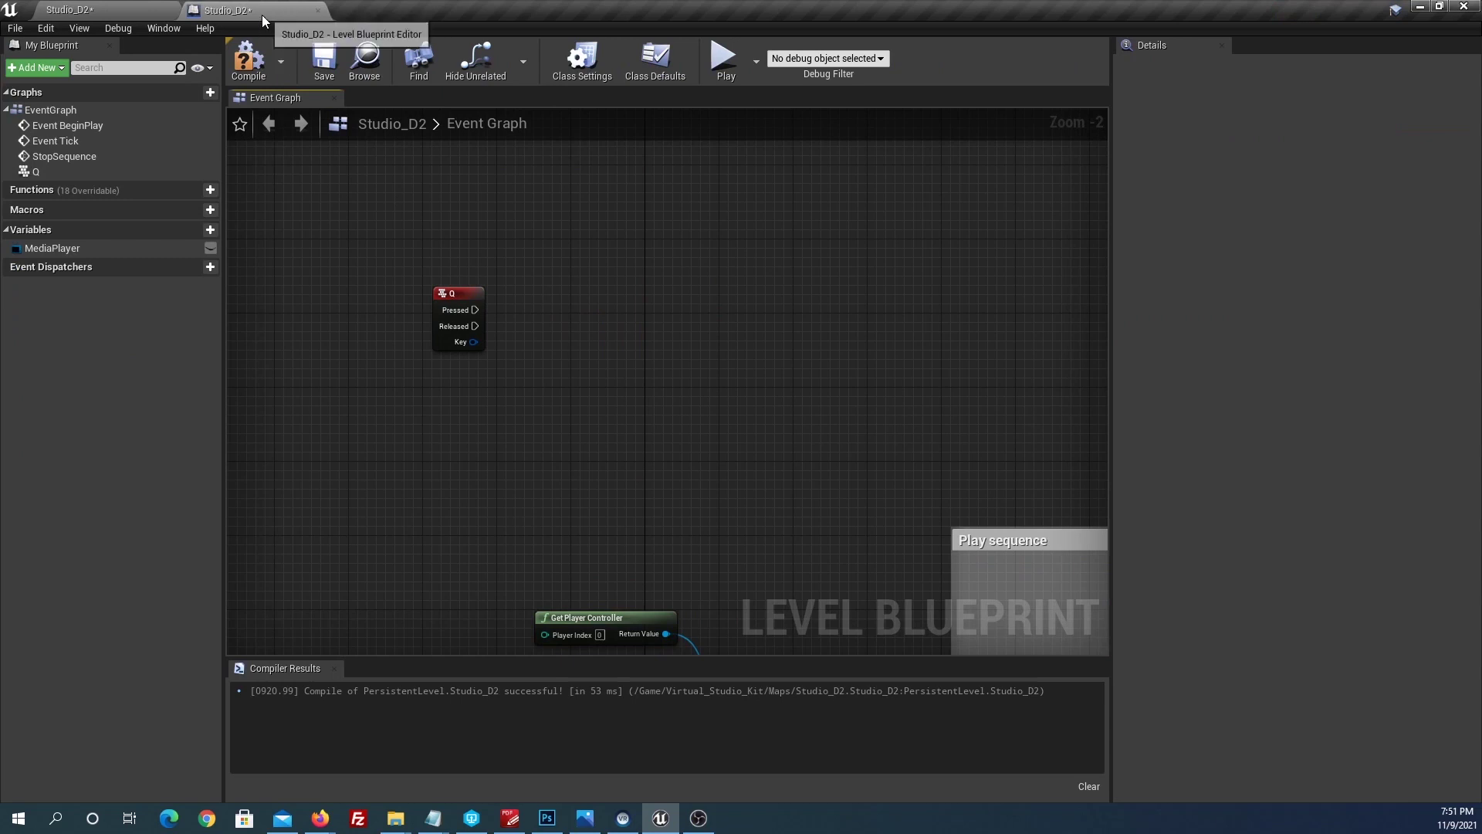
Step: Drag PresentadoraMonitor from the Outliner into the Event Graph as a reference node
left_click_drag(257, 11, 849, 178)
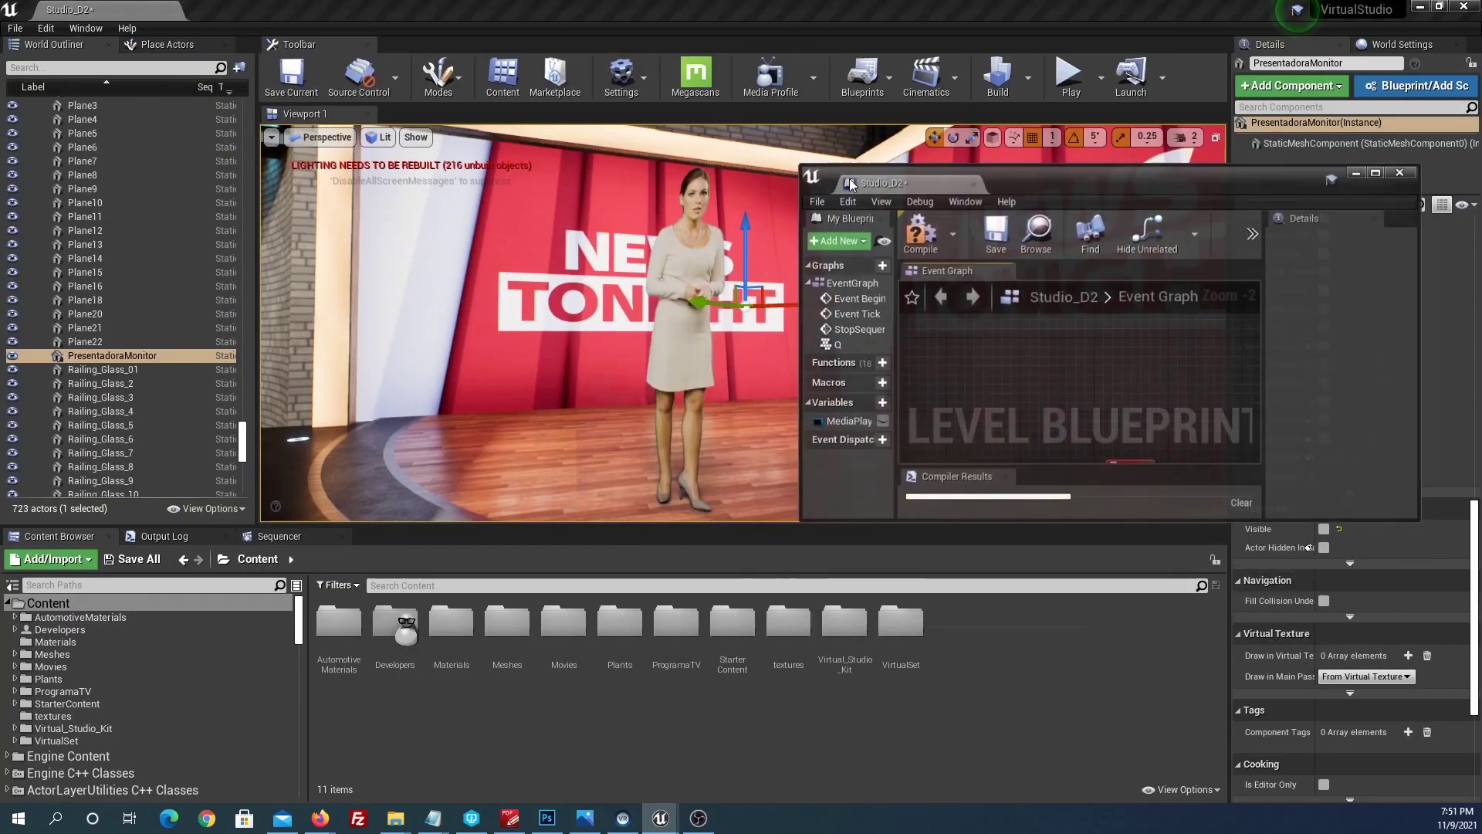
mouse_move(57, 351)
left_mouse_down()
mouse_move(919, 390)
mouse_move(954, 370)
left_mouse_up()
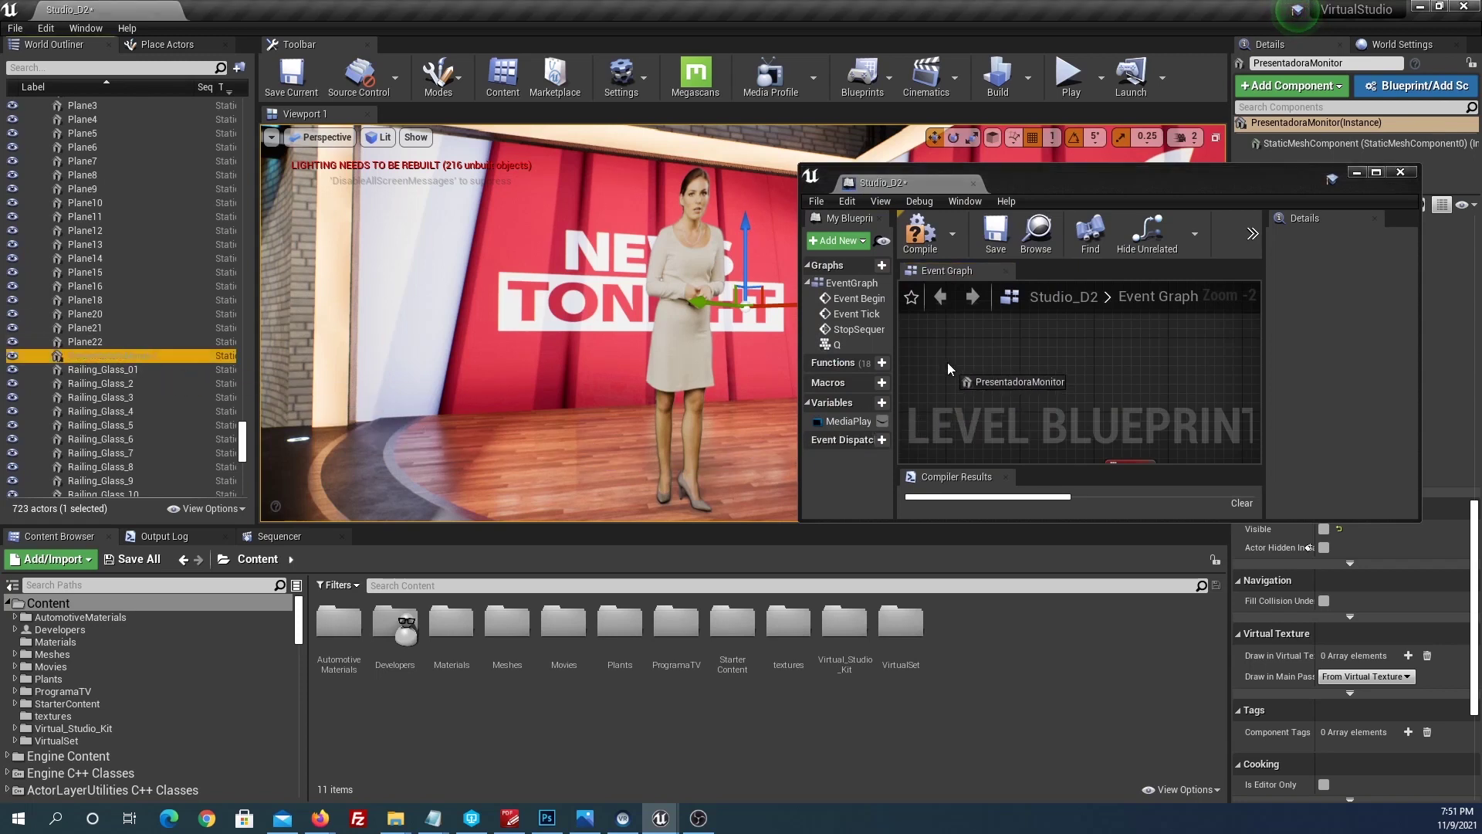
left_click(1001, 379)
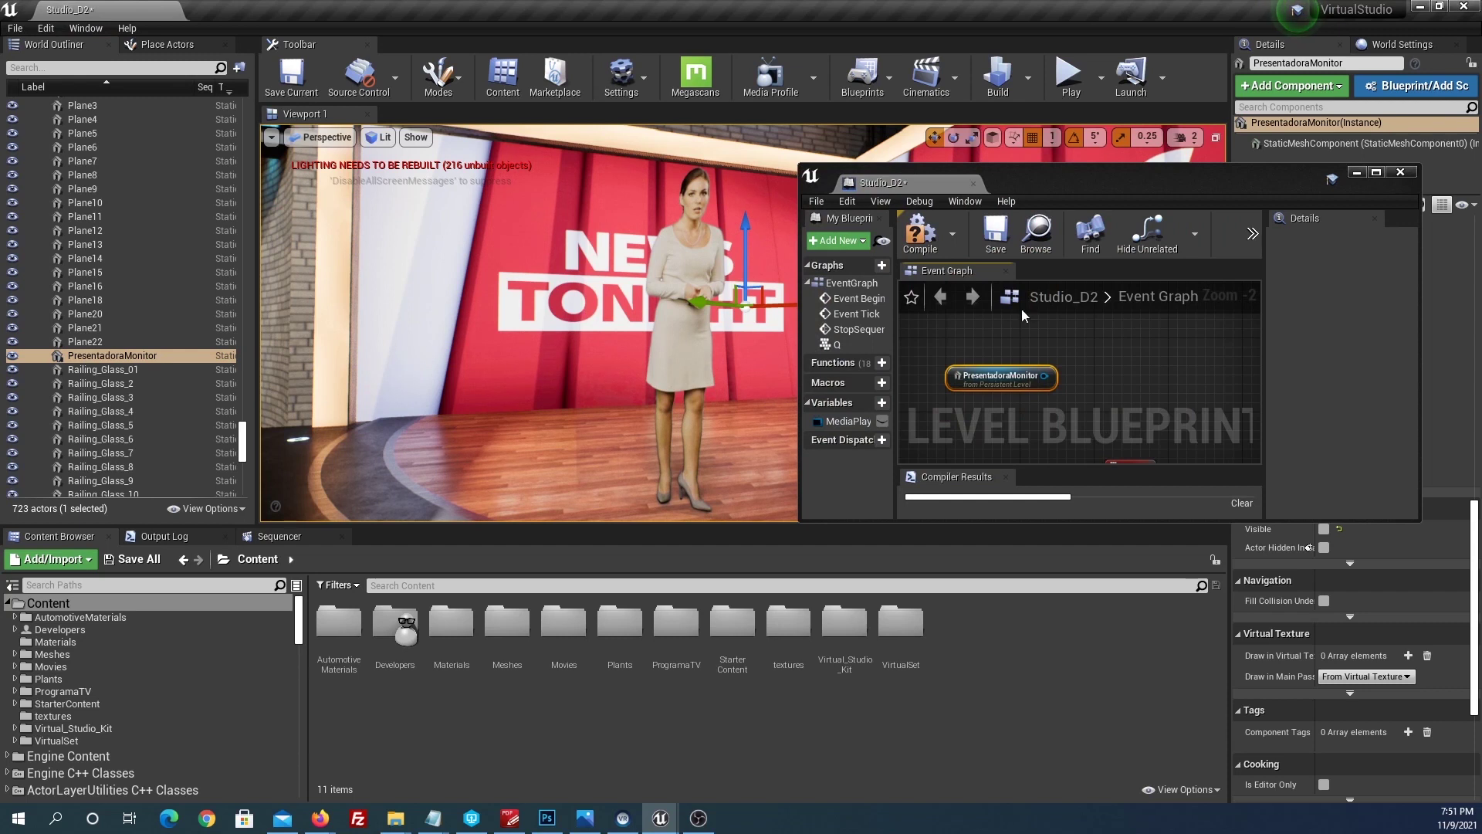
left_click_drag(823, 178, 239, 19)
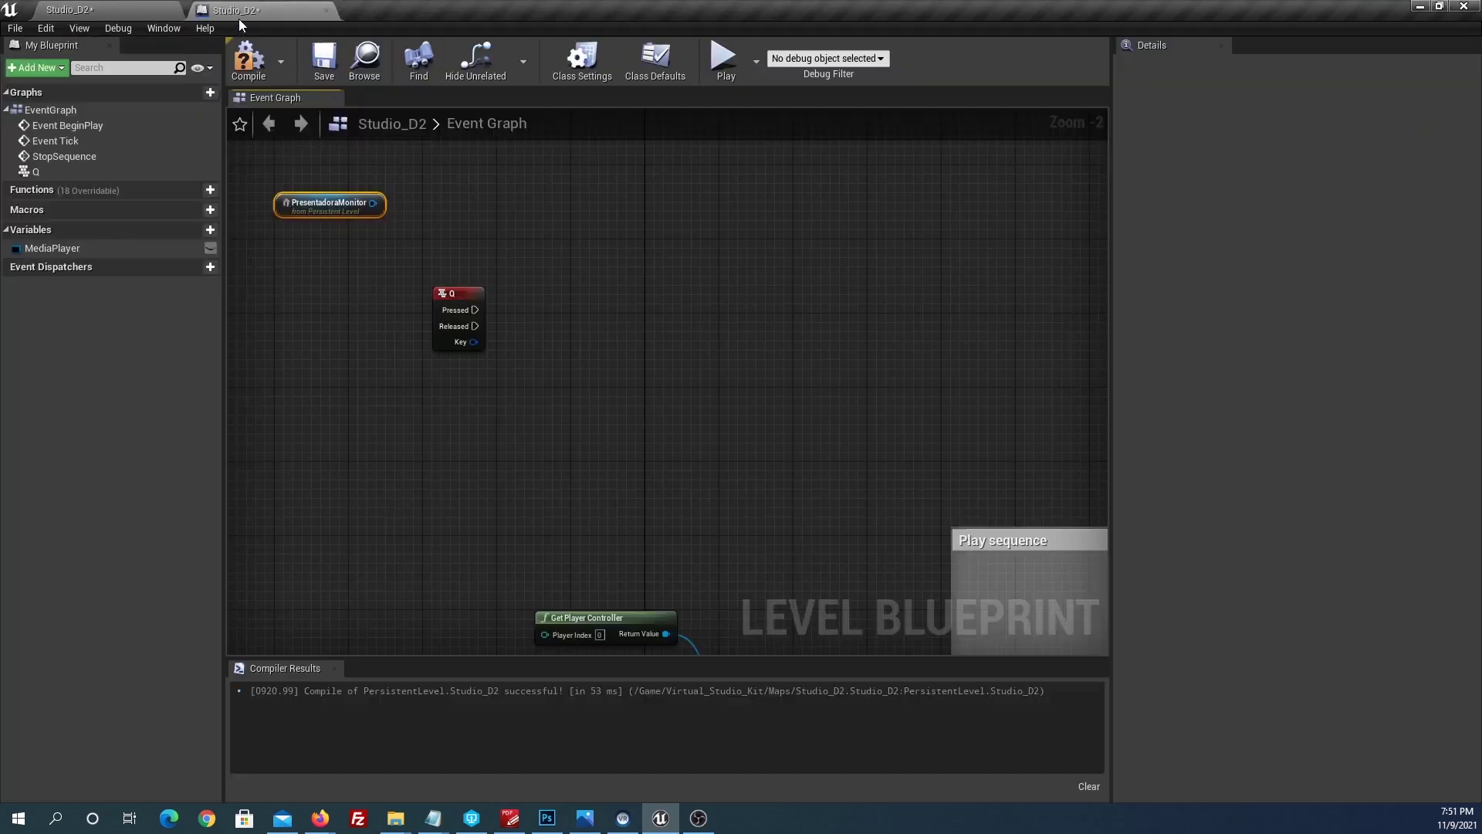
mouse_move(448, 298)
left_mouse_down()
mouse_move(681, 310)
mouse_move(787, 371)
left_mouse_up()
Step: Add a Set Visibility node for the monitor's Root Component and wire Q Pressed to it
scroll(695, 297, "up", 1)
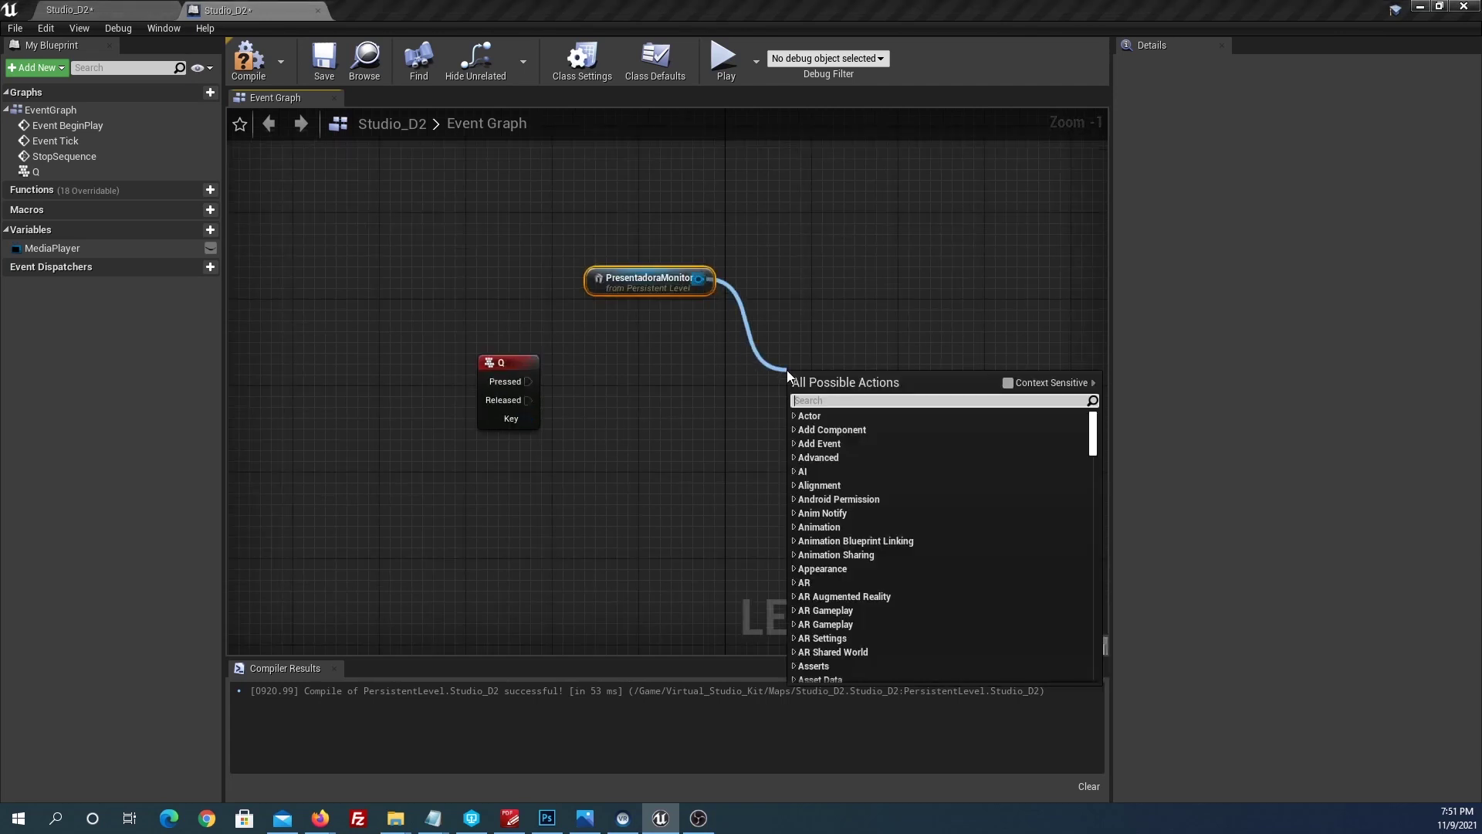
type("set")
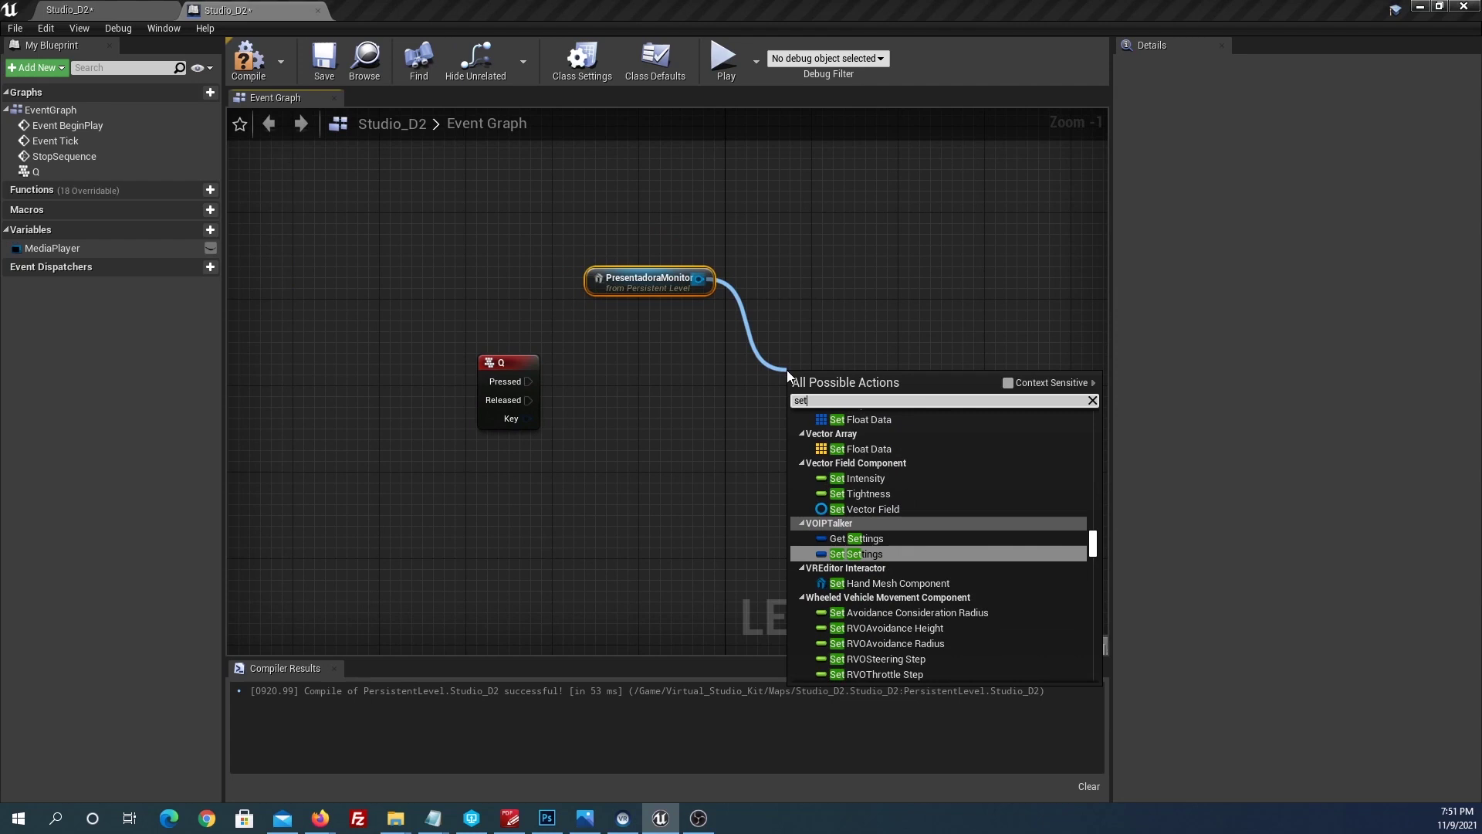
type("vis")
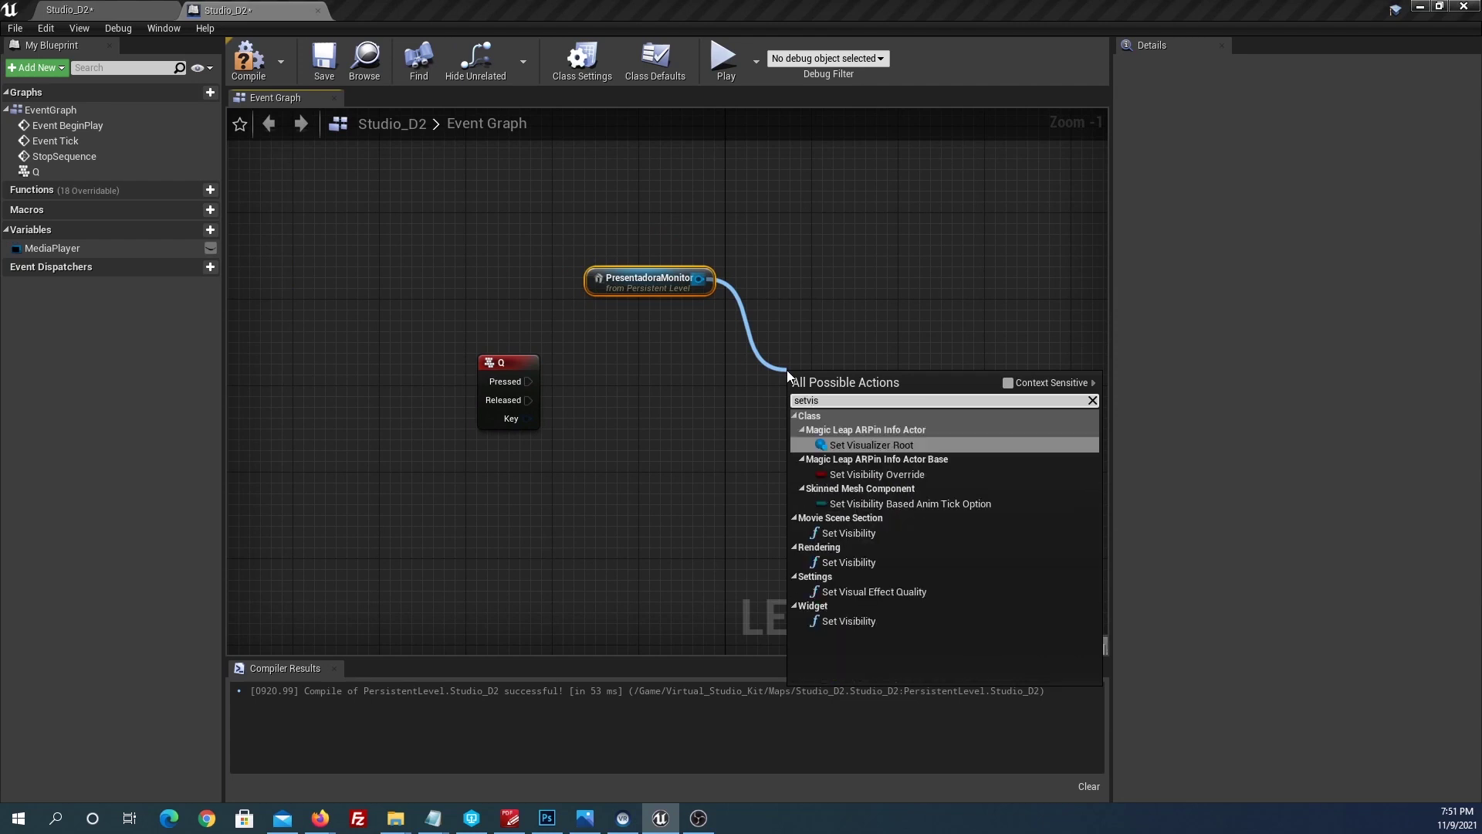
left_click(850, 562)
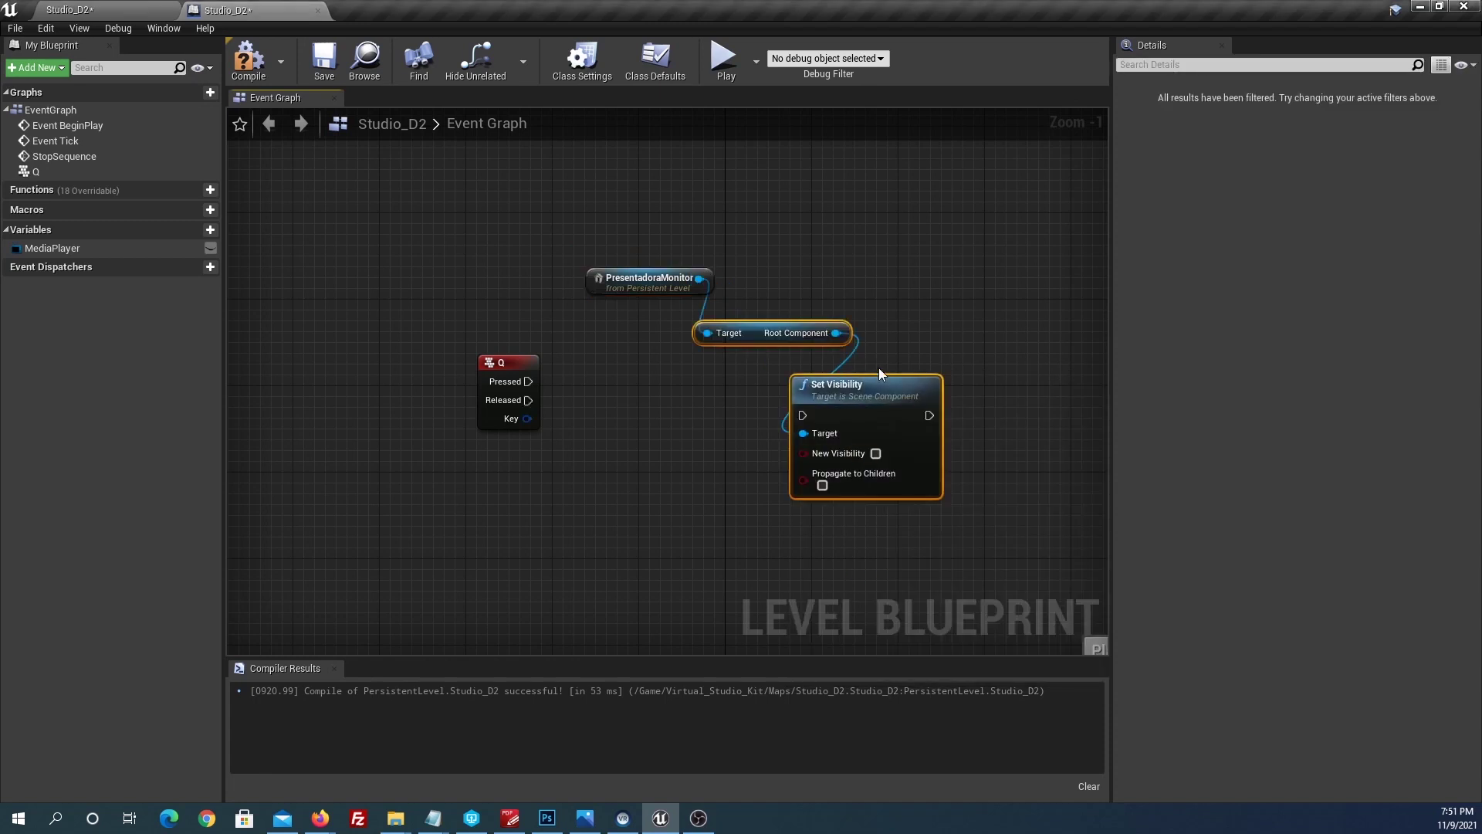
left_click_drag(668, 288, 592, 277)
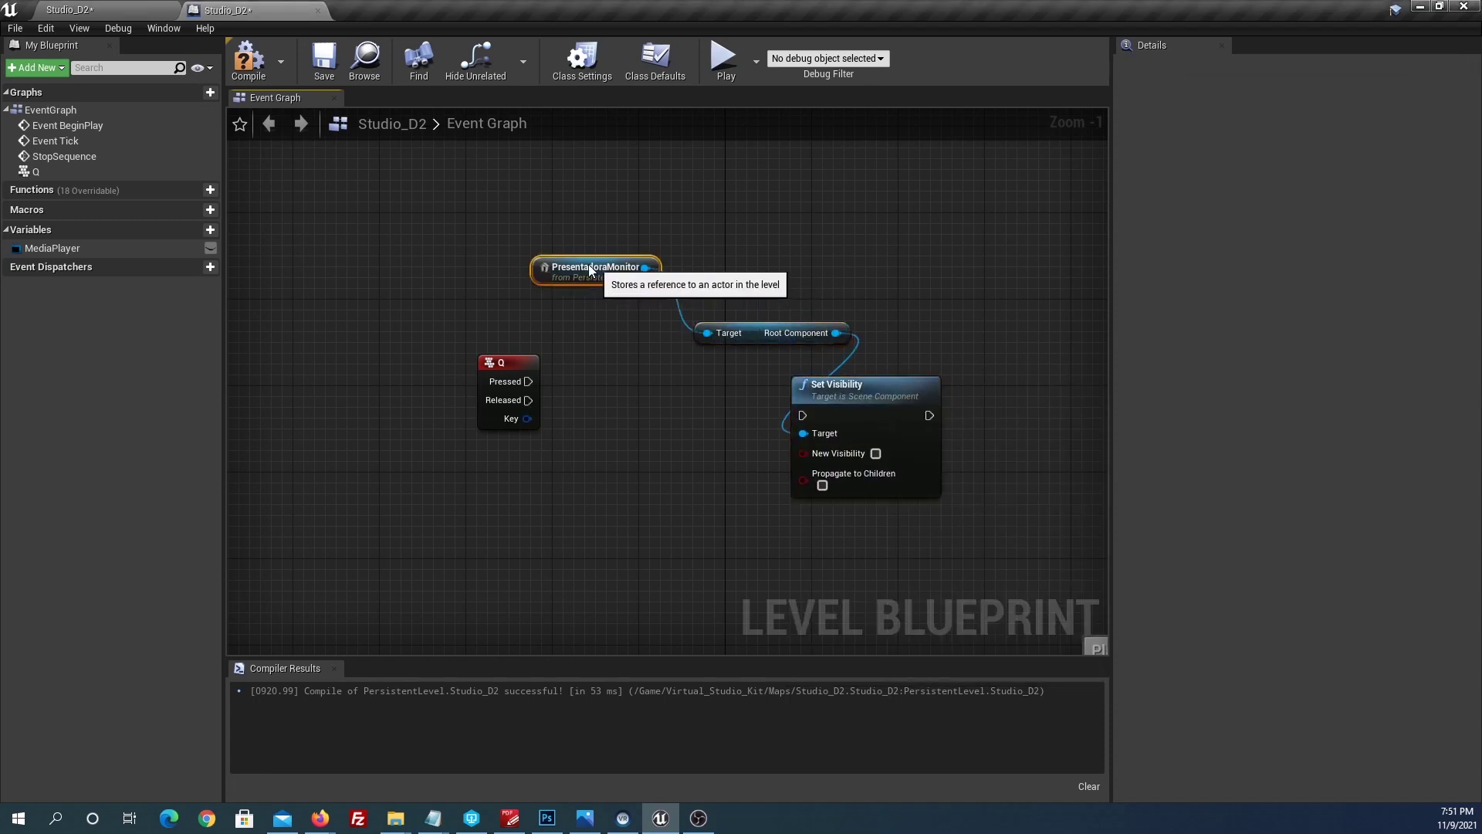
left_click_drag(771, 335, 749, 270)
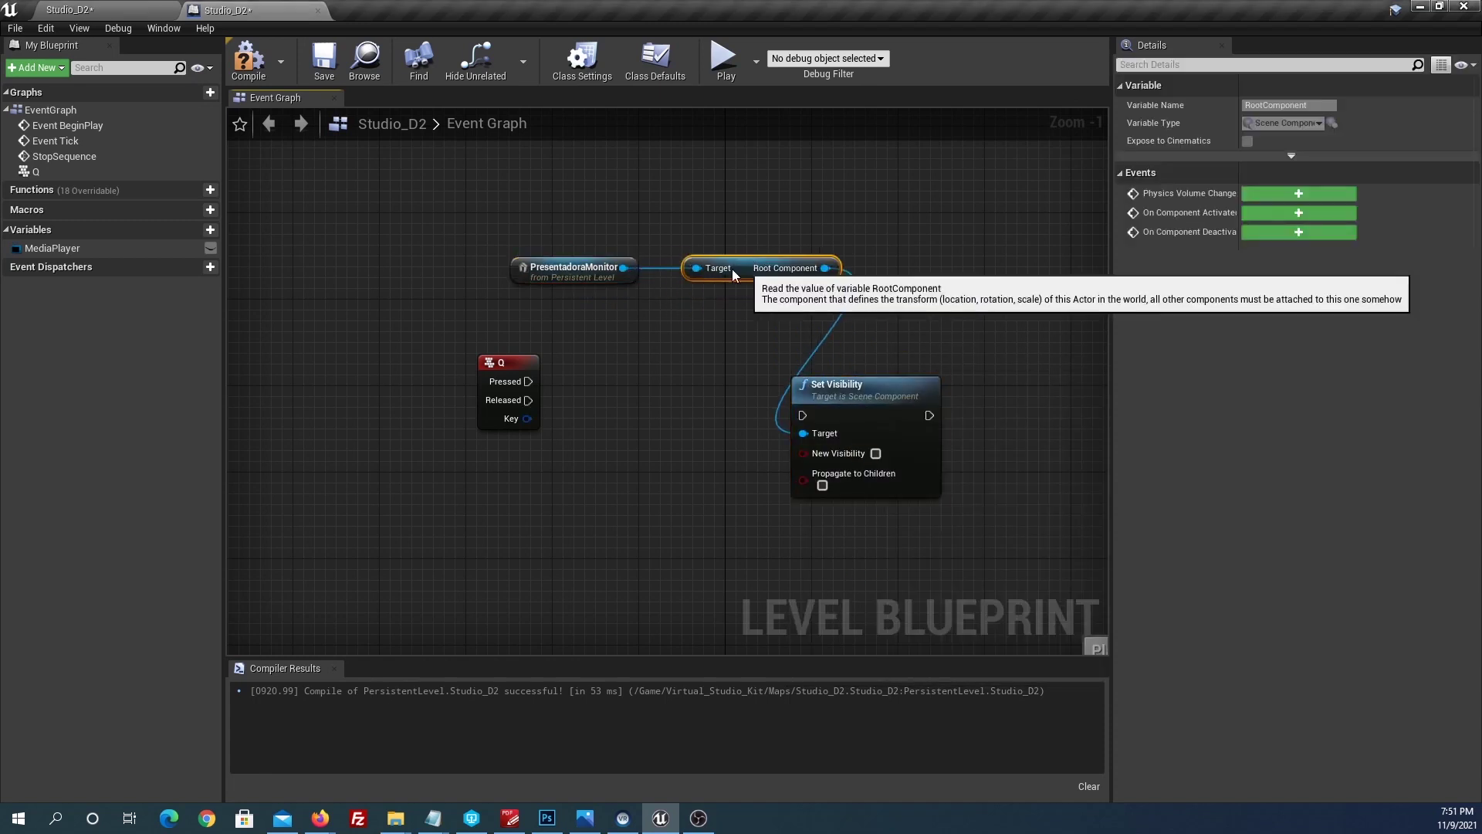
right_click_drag(726, 465, 638, 441)
left_click(790, 378)
left_click_drag(790, 379, 898, 346)
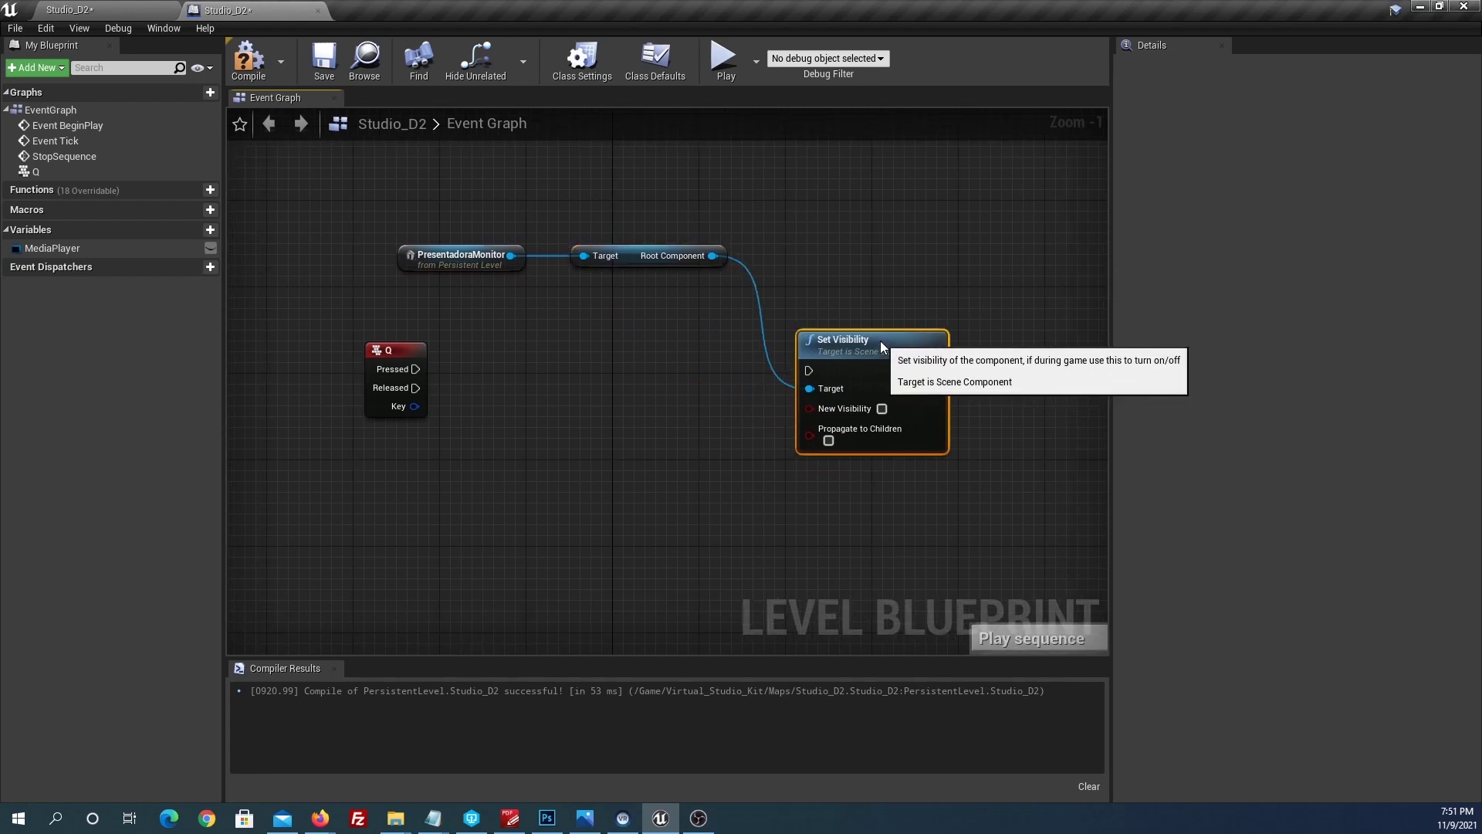
mouse_move(417, 370)
left_mouse_down()
mouse_move(808, 370)
mouse_move(902, 341)
left_mouse_up()
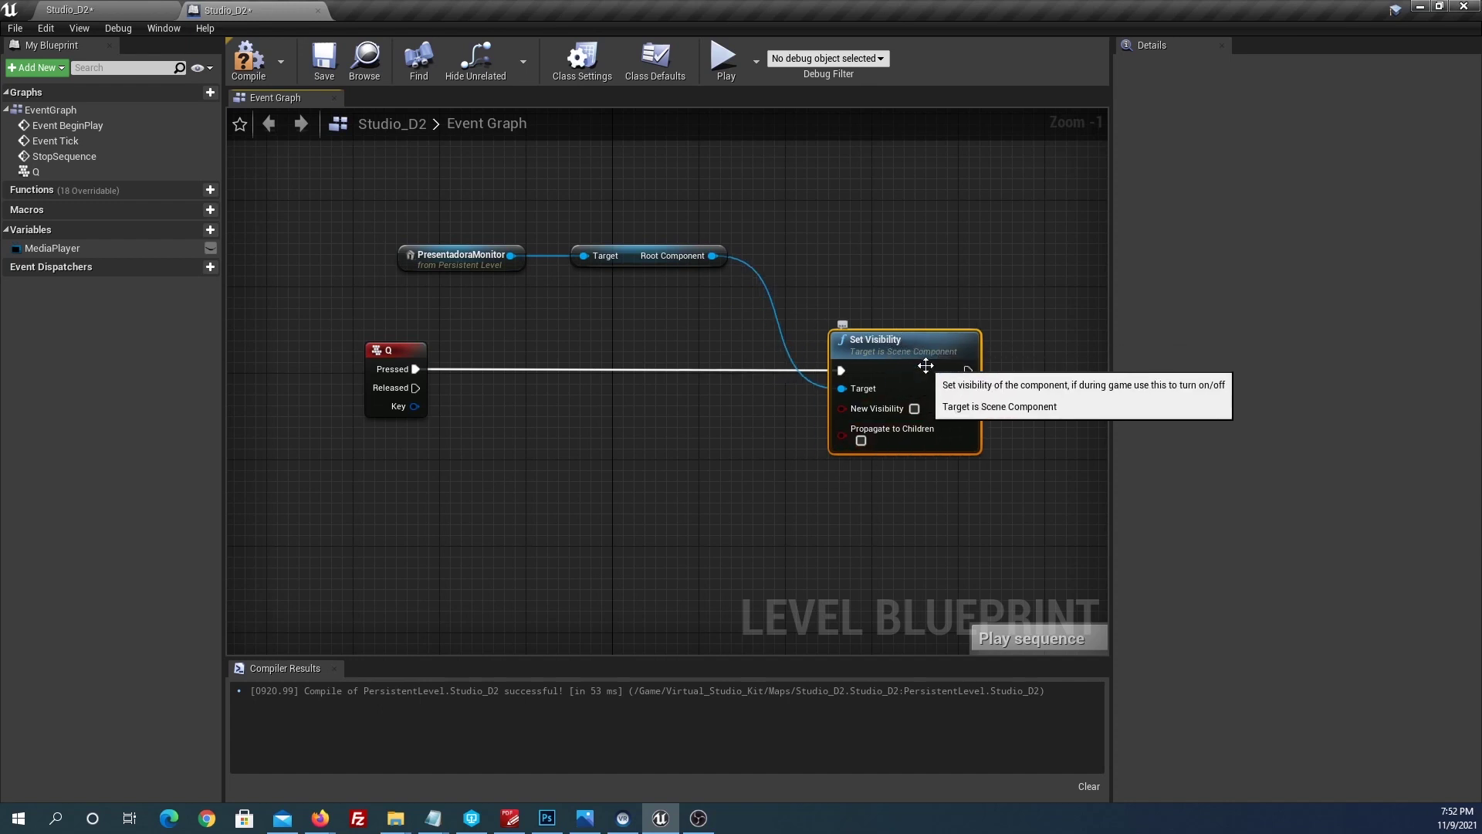
Step: Duplicate the Set Visibility node and place the copy below the original
key("ctrl+c")
key("ctrl+v")
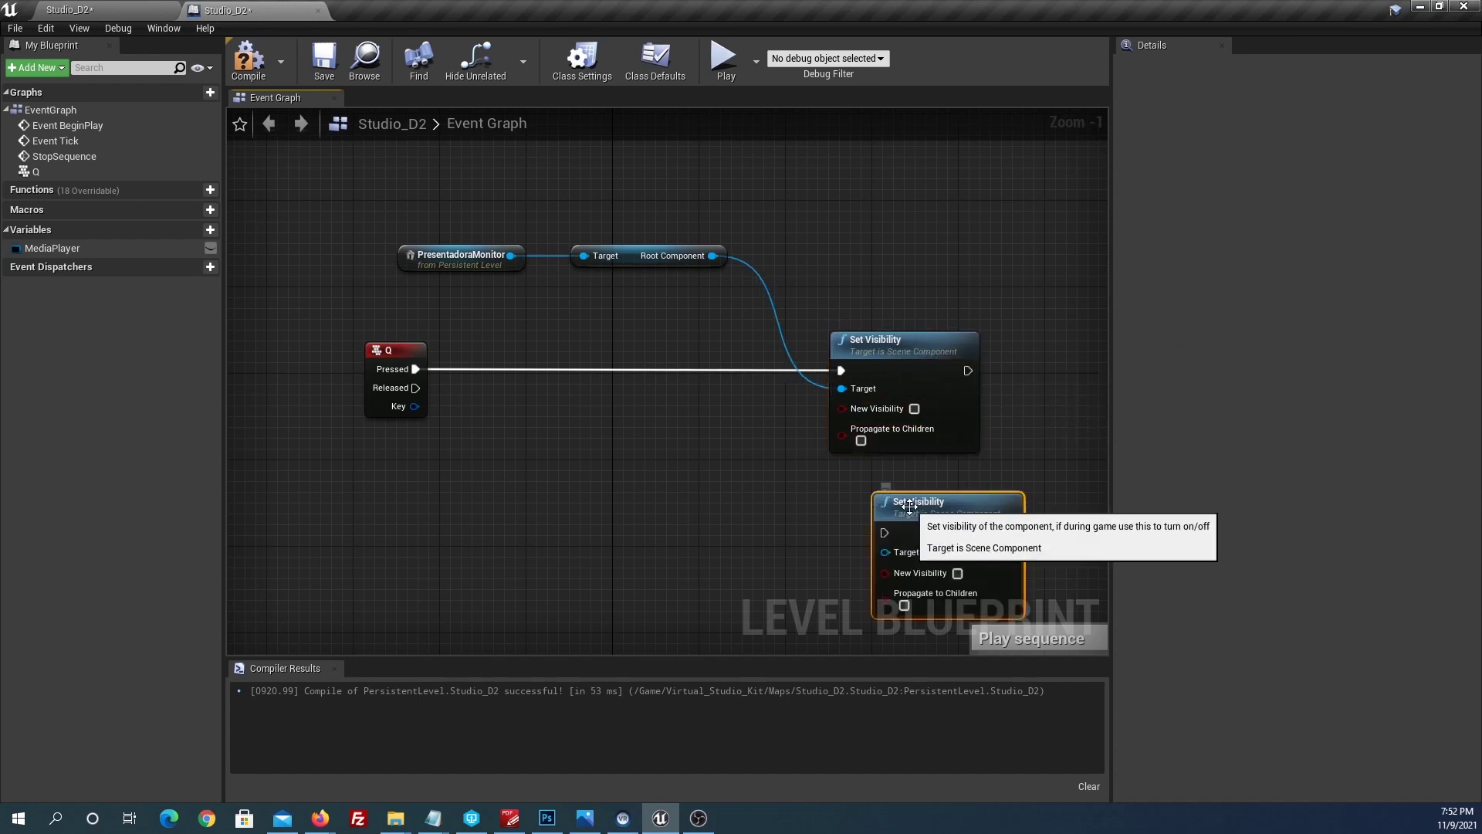
left_click_drag(913, 508, 869, 478)
scroll(869, 479, "down", 4)
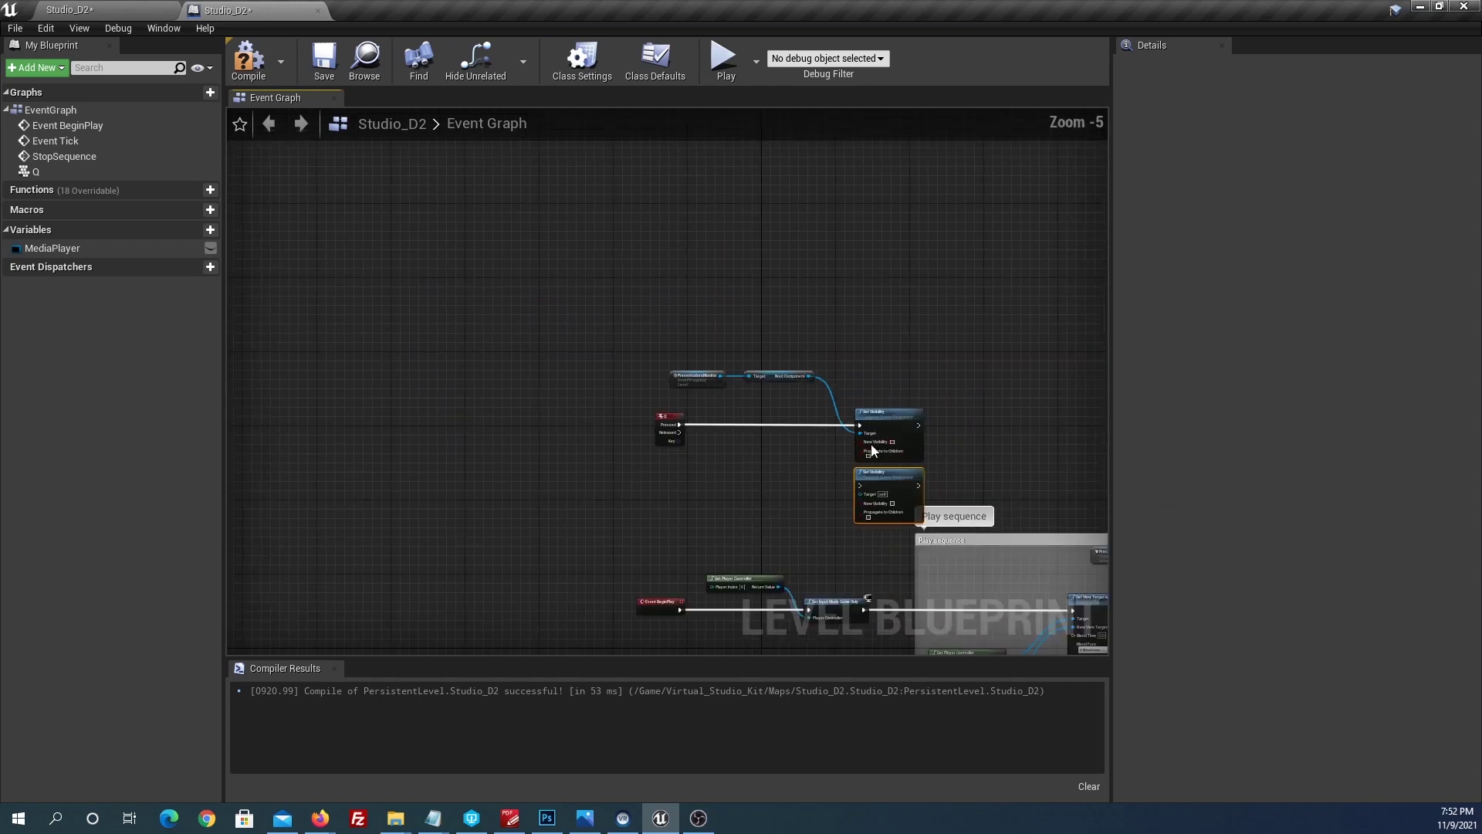
left_click_drag(630, 317, 894, 516)
scroll(889, 433, "up", 1)
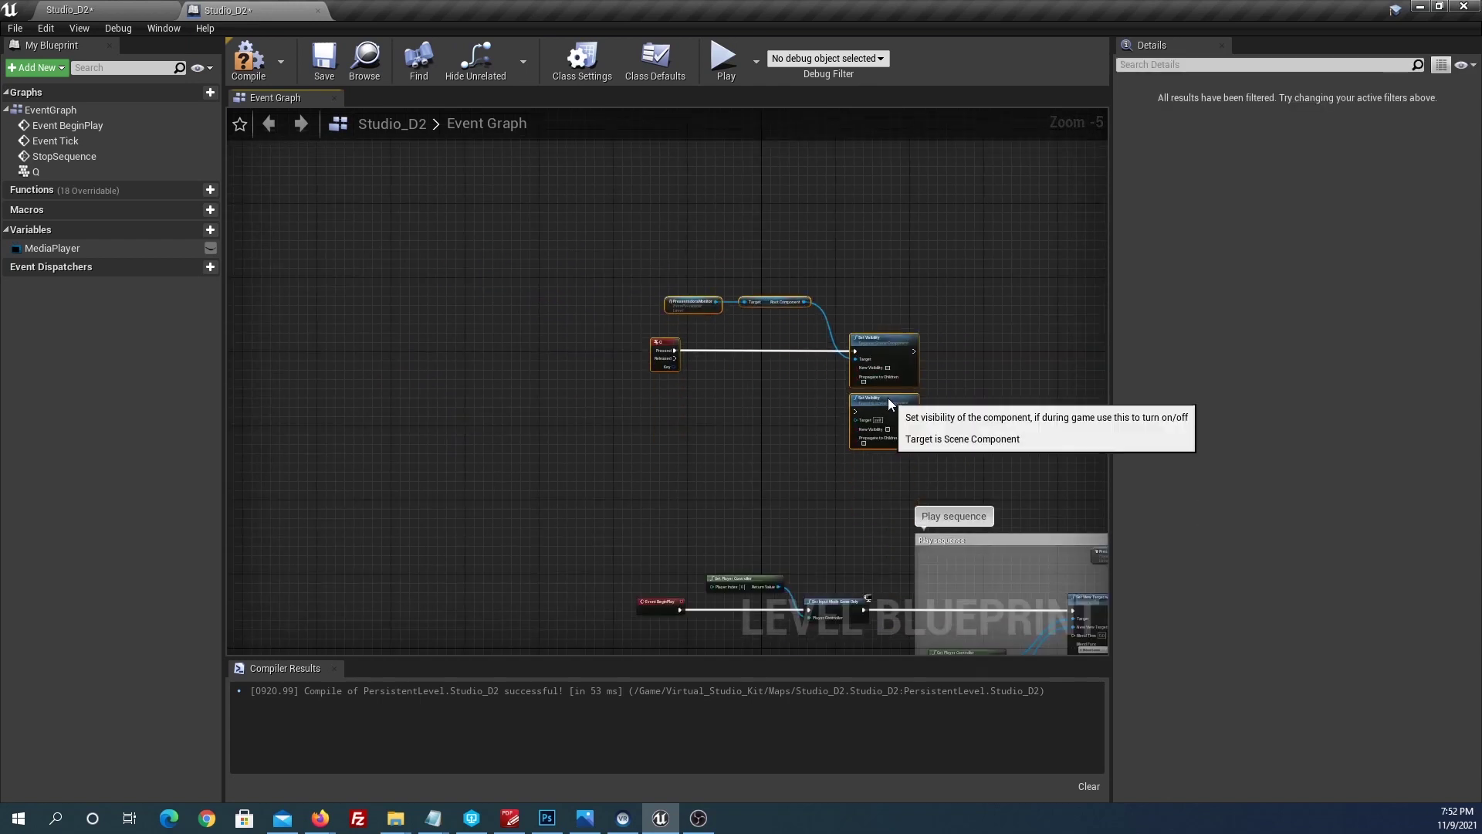
scroll(817, 409, "up", 2)
left_click(590, 407)
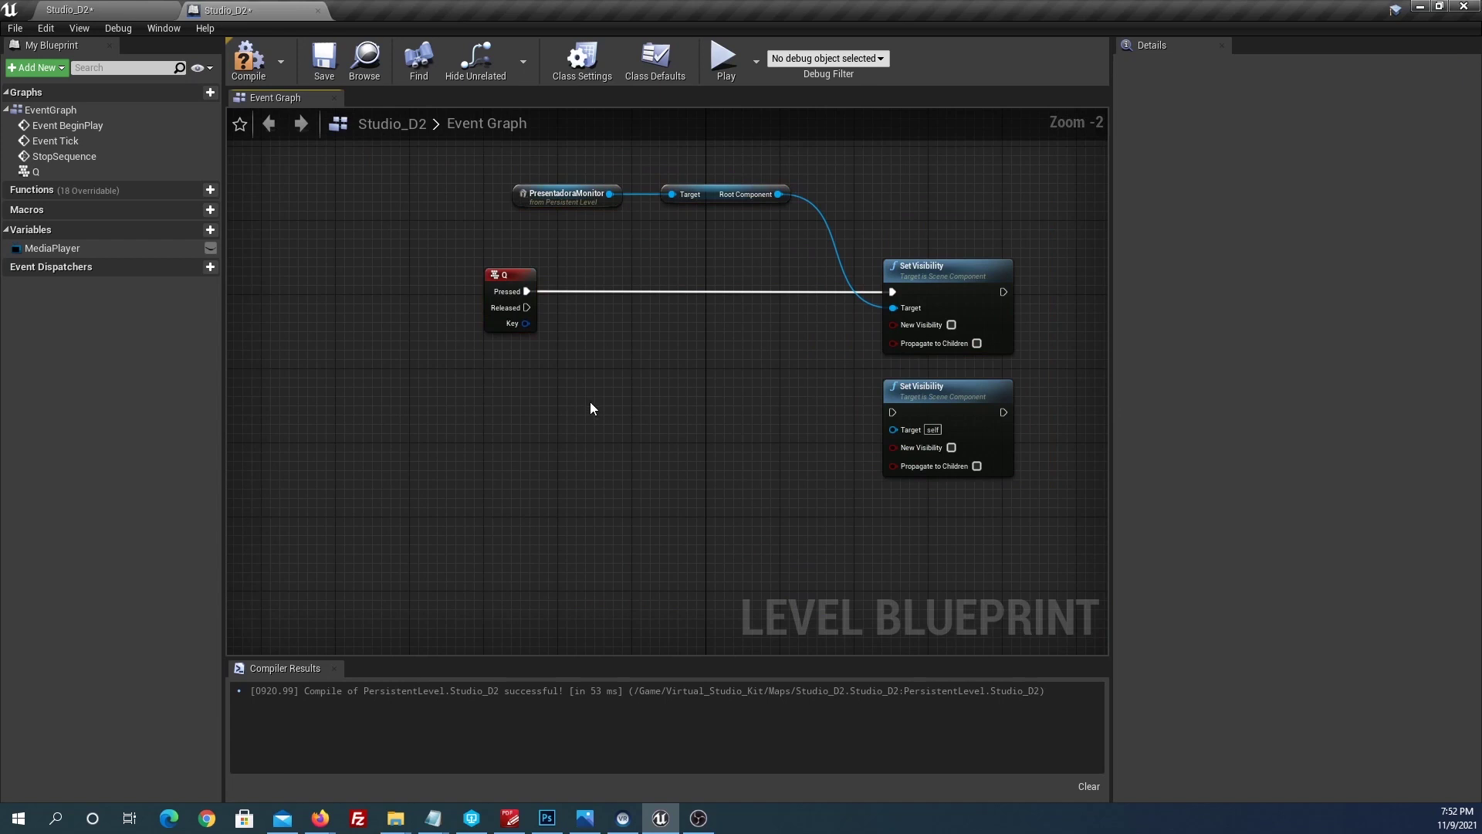
Step: Add a W keyboard event by searching 'key' in the node actions list
right_click(510, 398)
type("w")
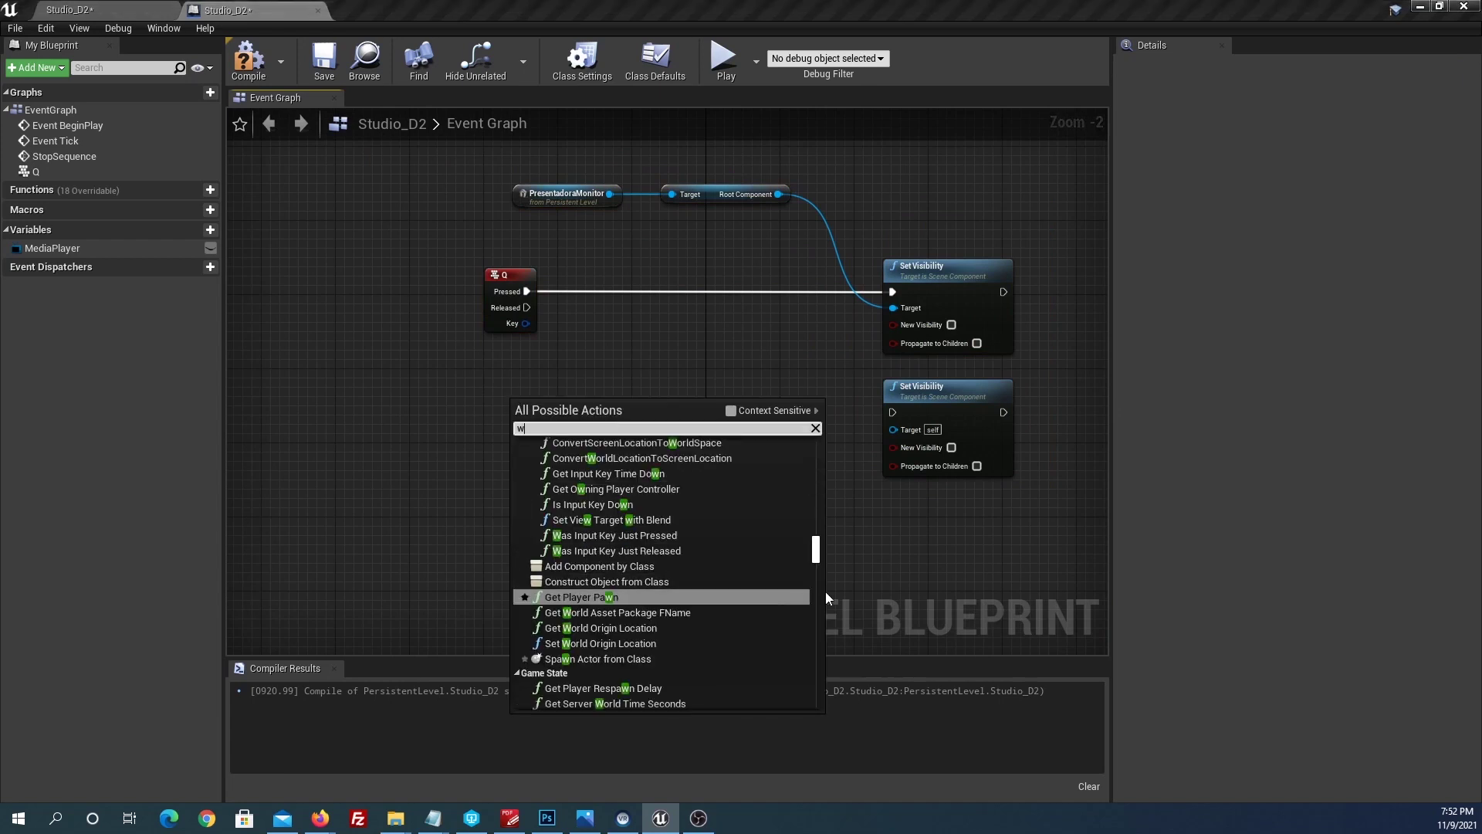
left_click_drag(815, 550, 811, 485)
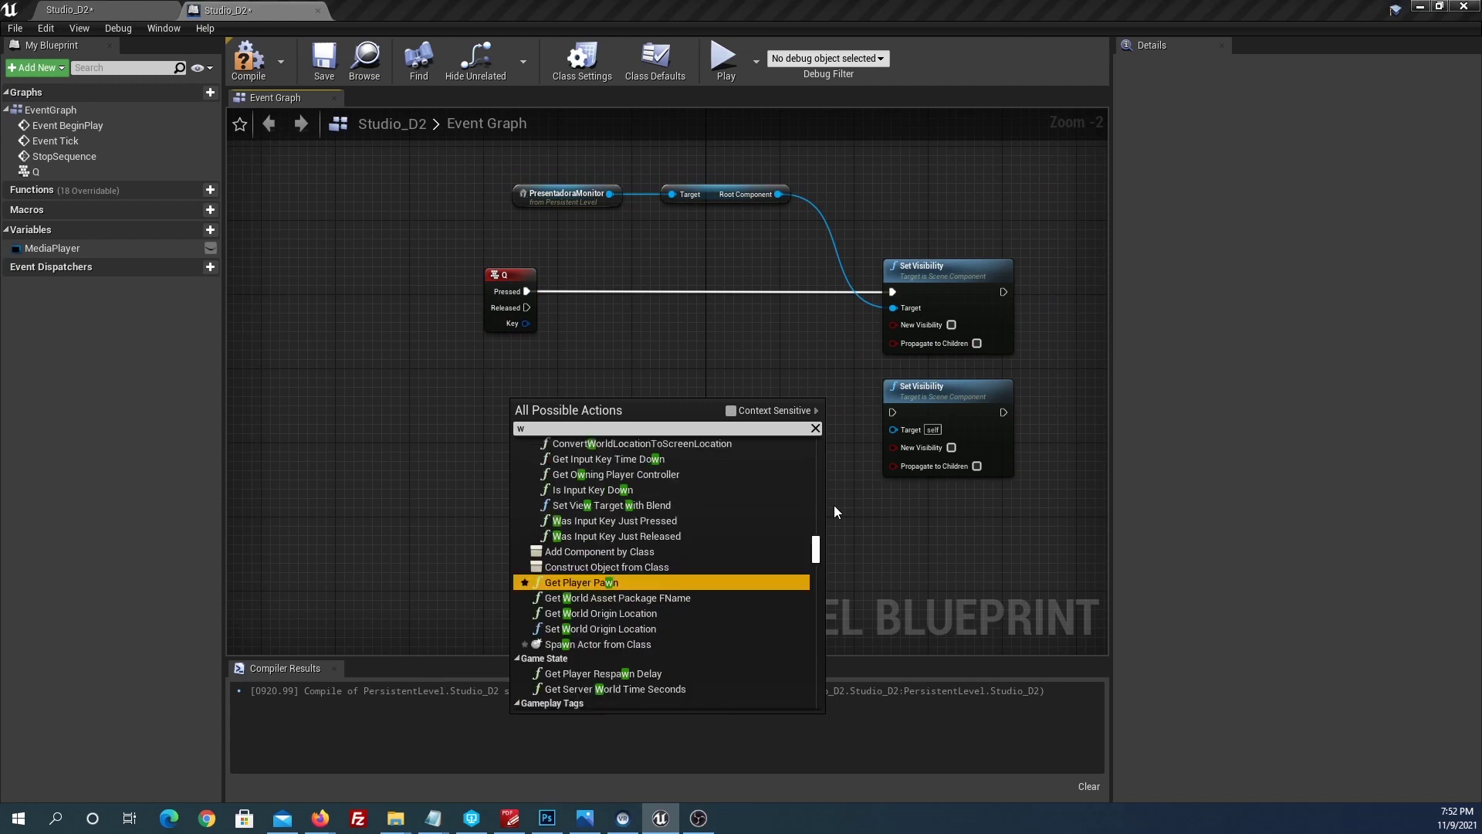
left_click(586, 428)
key("BackSpace")
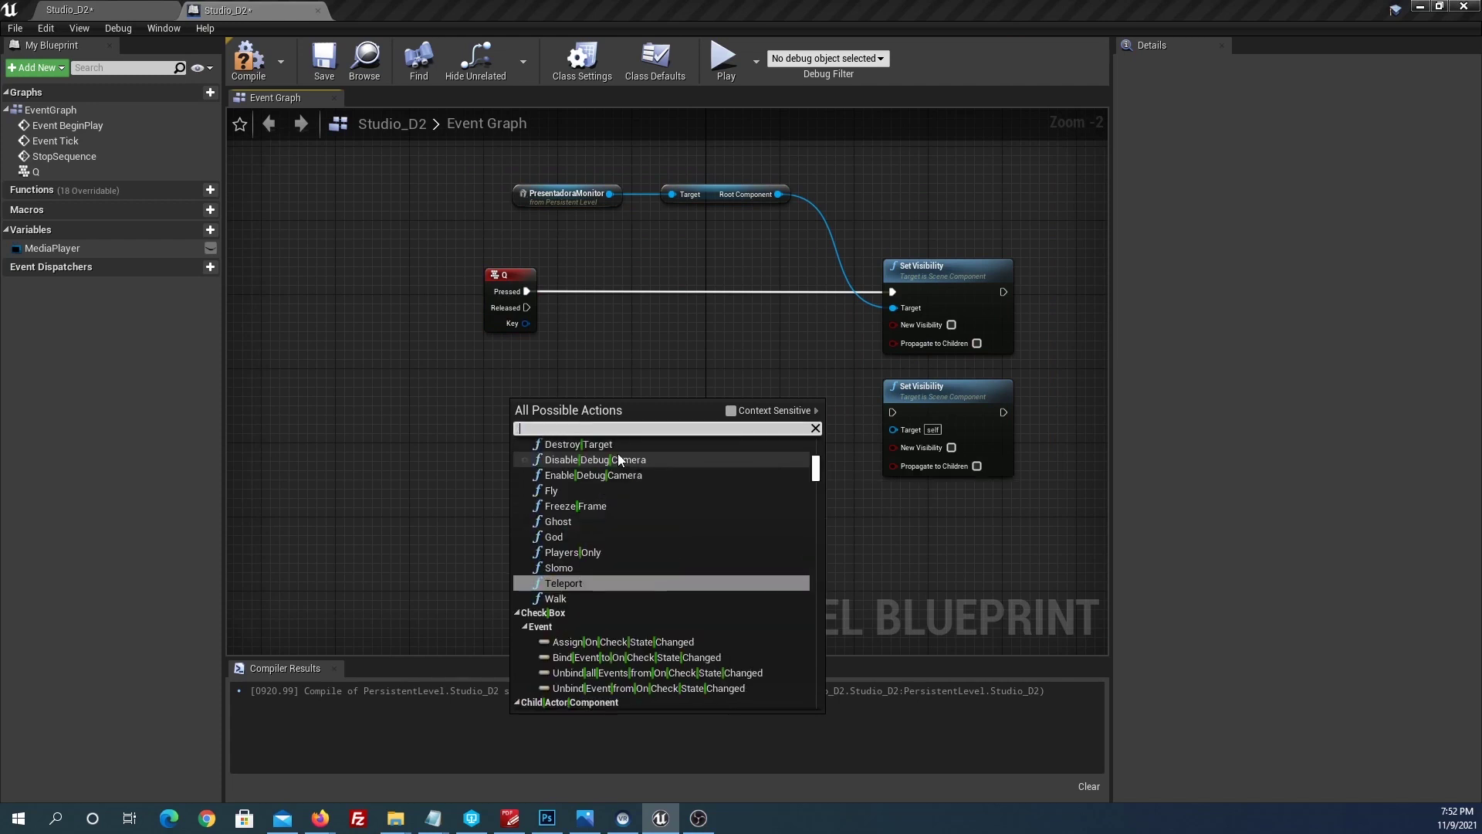
type("key")
scroll(604, 530, "up", 3)
scroll(633, 565, "up", 3)
scroll(646, 555, "up", 3)
scroll(631, 539, "up", 3)
scroll(630, 536, "up", 3)
scroll(622, 535, "up", 3)
scroll(619, 535, "up", 3)
left_click_drag(816, 587, 820, 578)
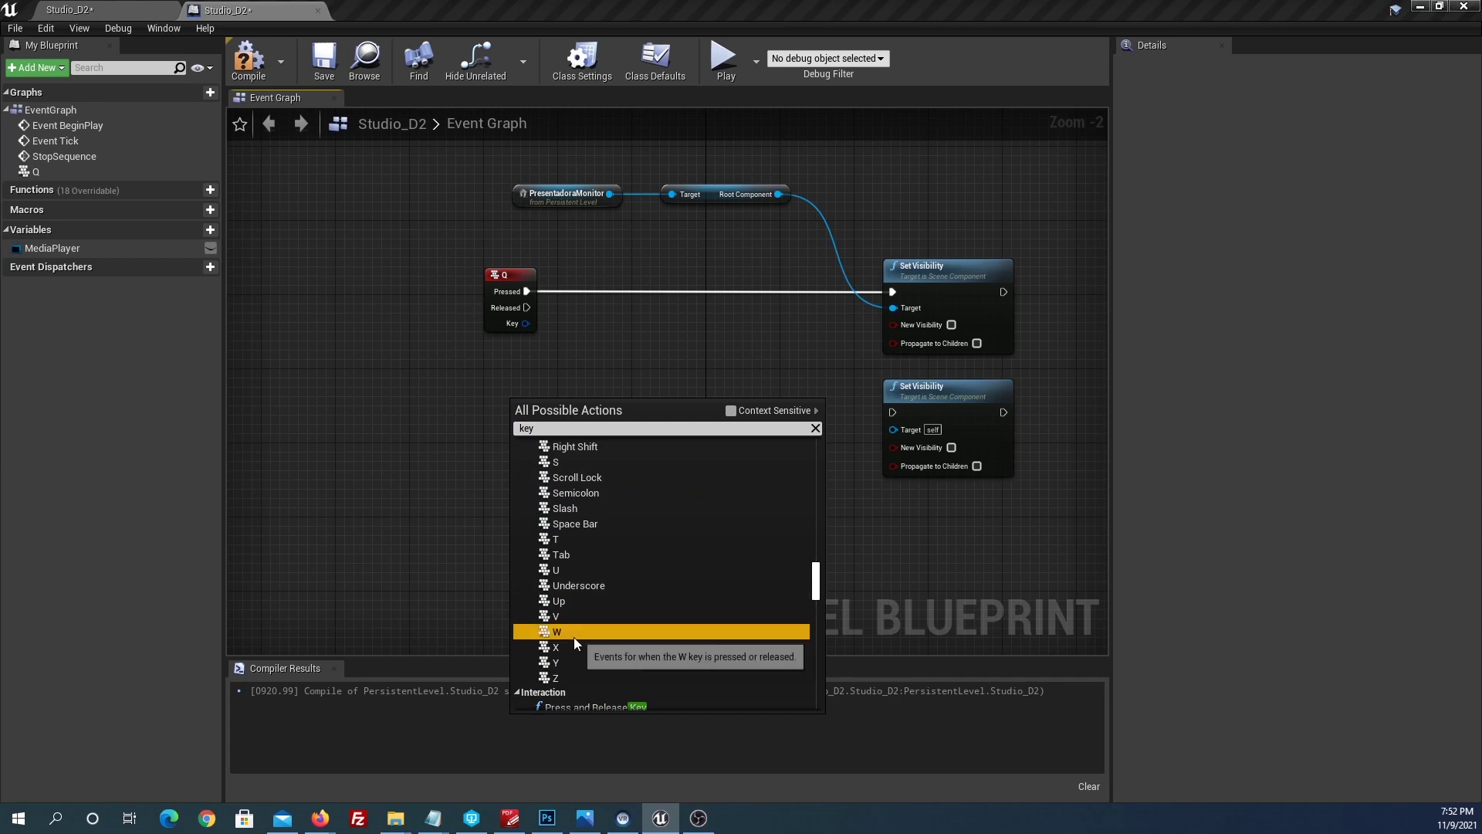
left_click(573, 635)
Step: Position the W event below the Q event and compile the Level Blueprint
mouse_move(535, 405)
left_mouse_down()
mouse_move(507, 396)
mouse_move(891, 414)
mouse_move(779, 195)
left_mouse_up()
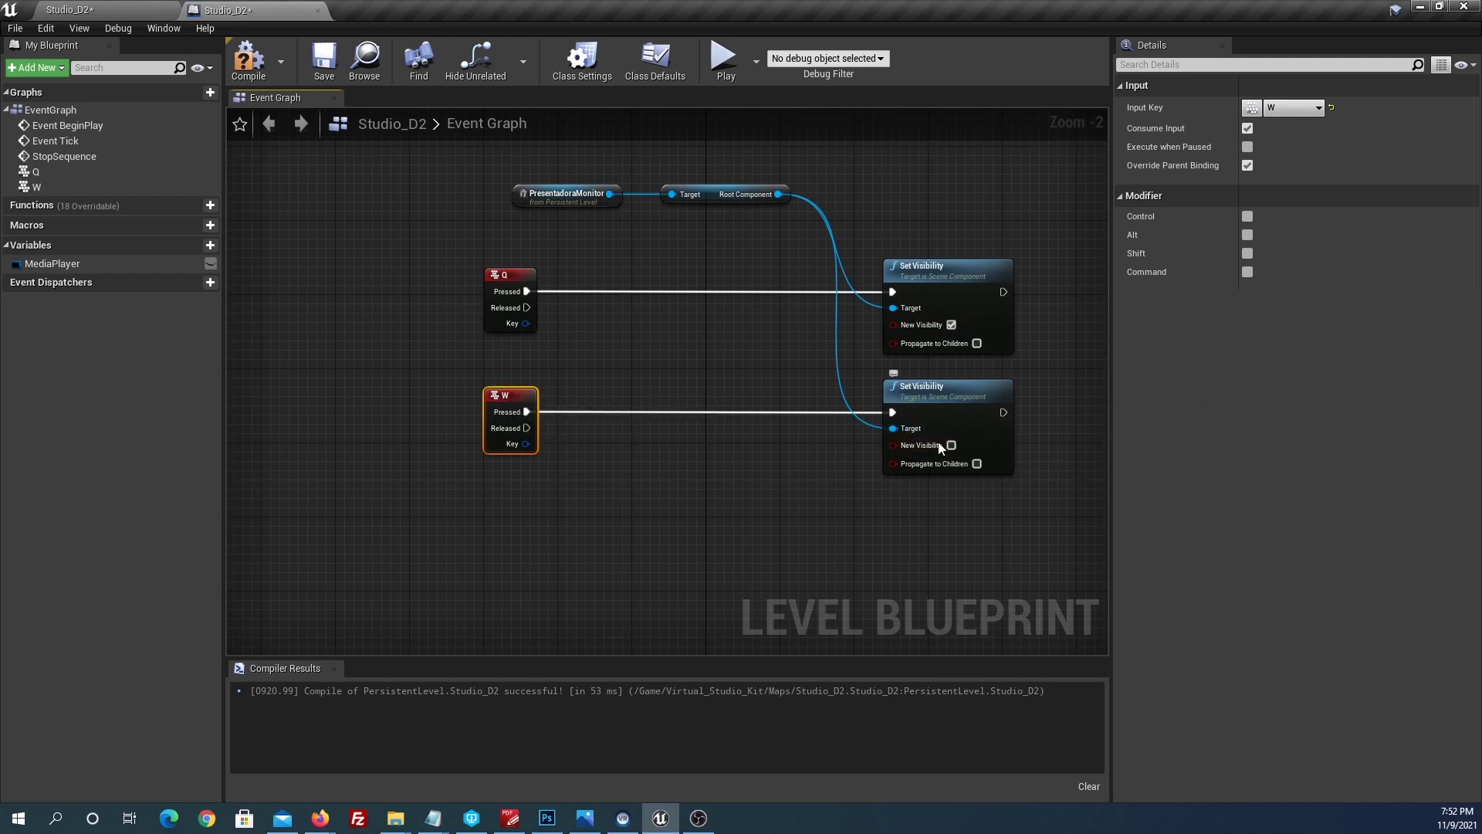
left_click(248, 59)
left_click(90, 15)
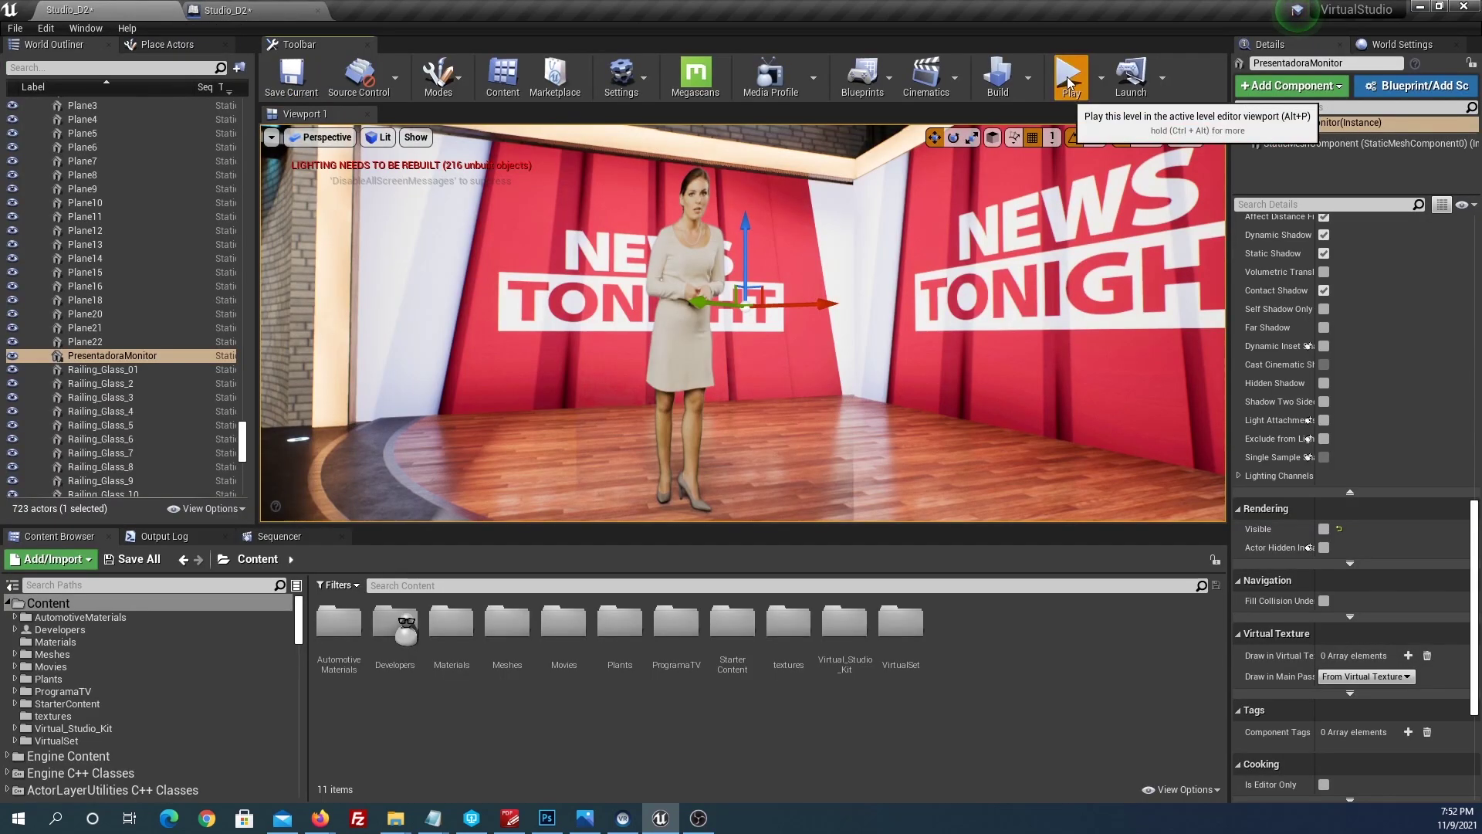
left_click(1071, 73)
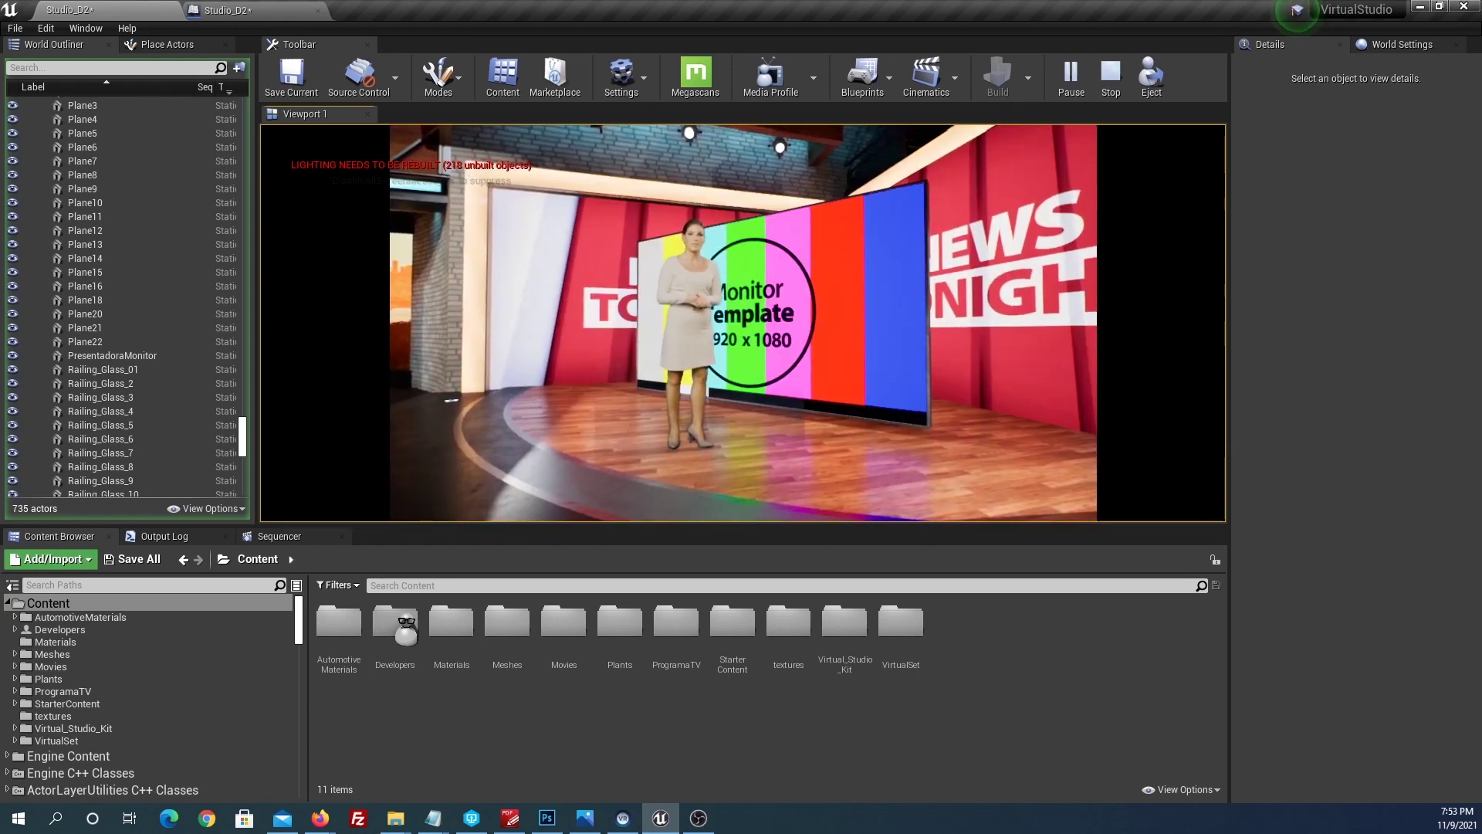
key("Escape")
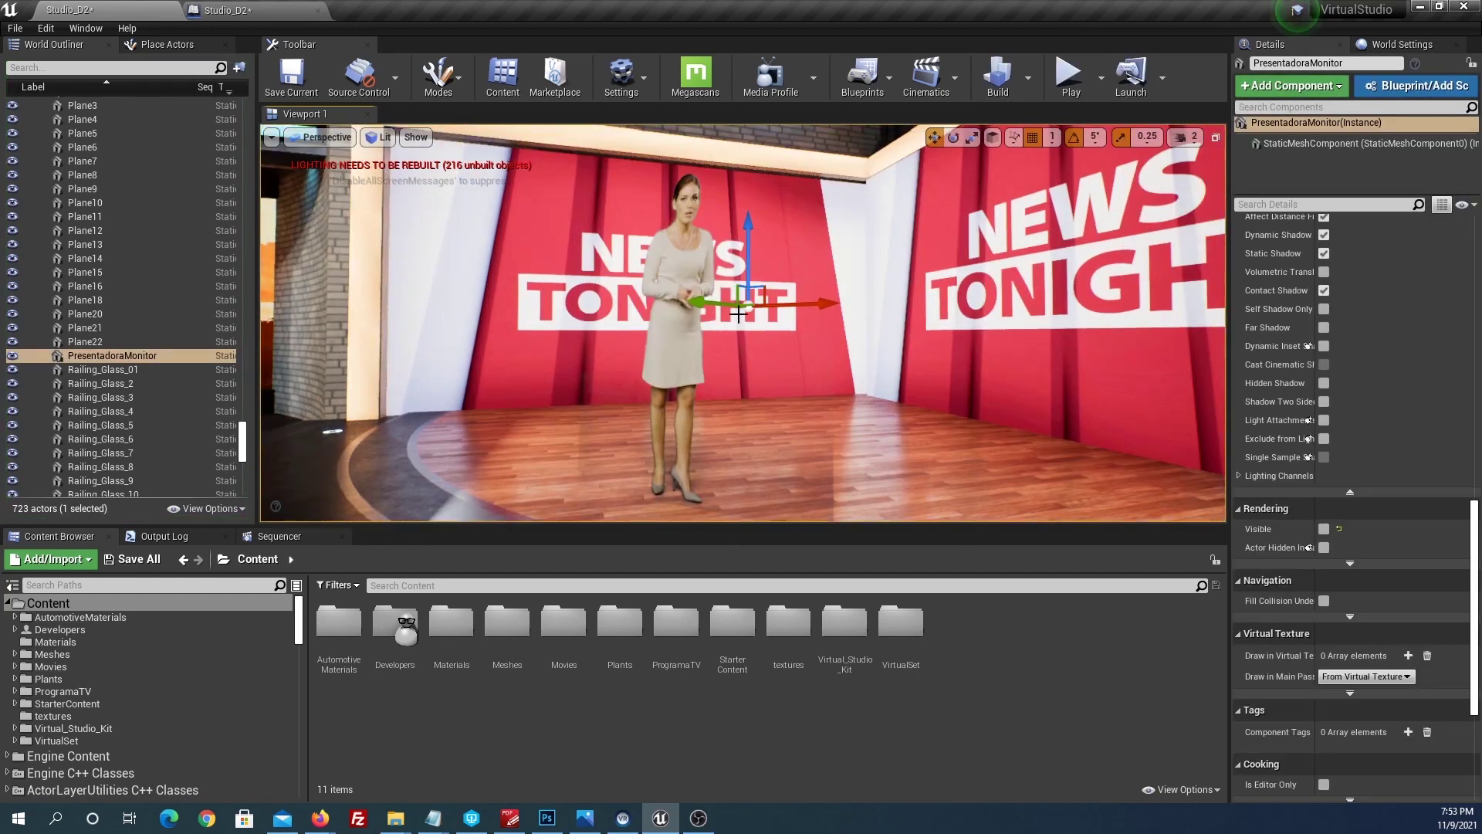
Step: Back in the Level Blueprint, delete both Set Visibility nodes
left_click(231, 10)
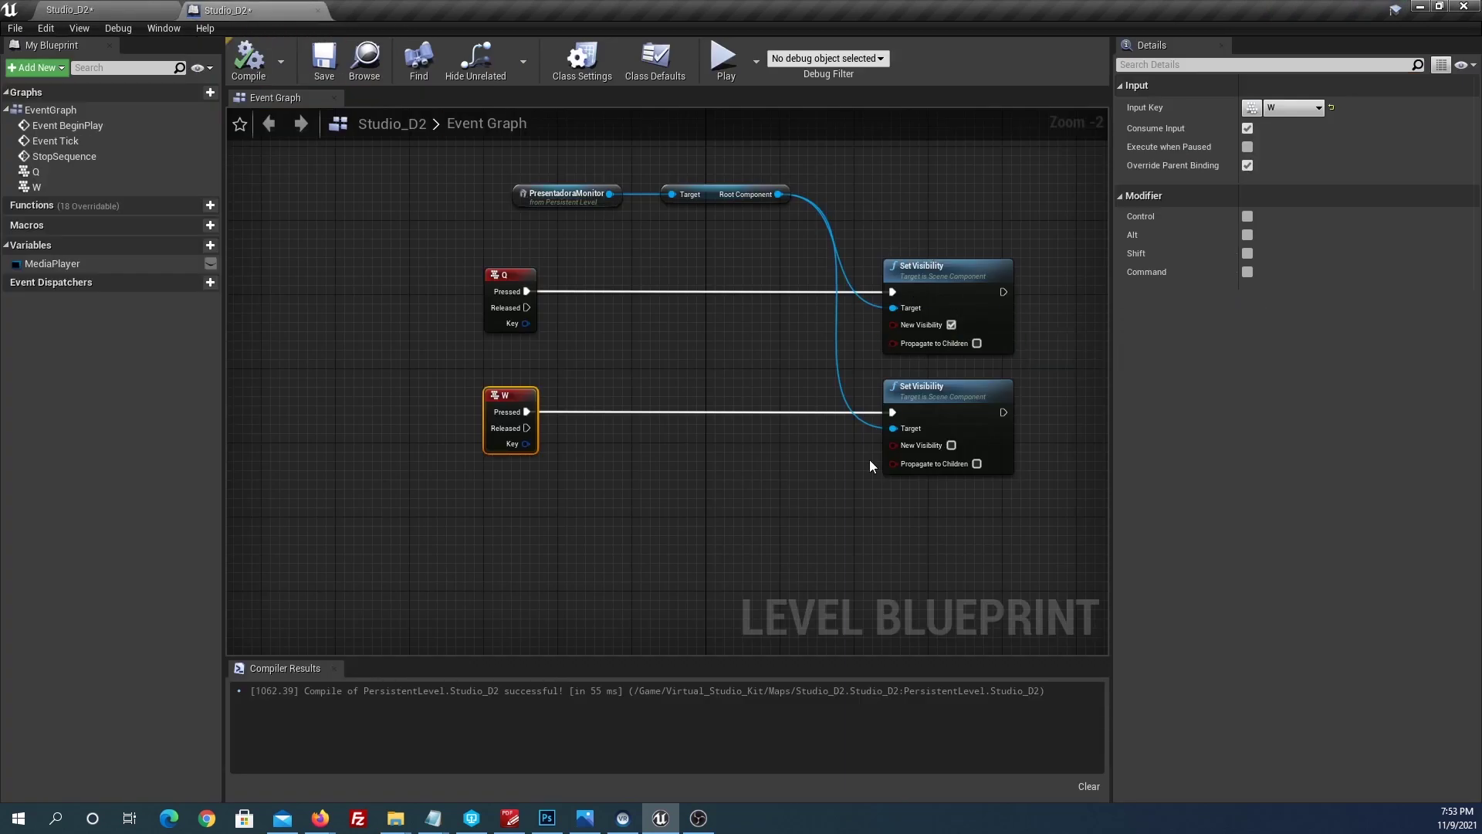
right_click_drag(870, 466, 716, 433)
left_click_drag(898, 209, 718, 480)
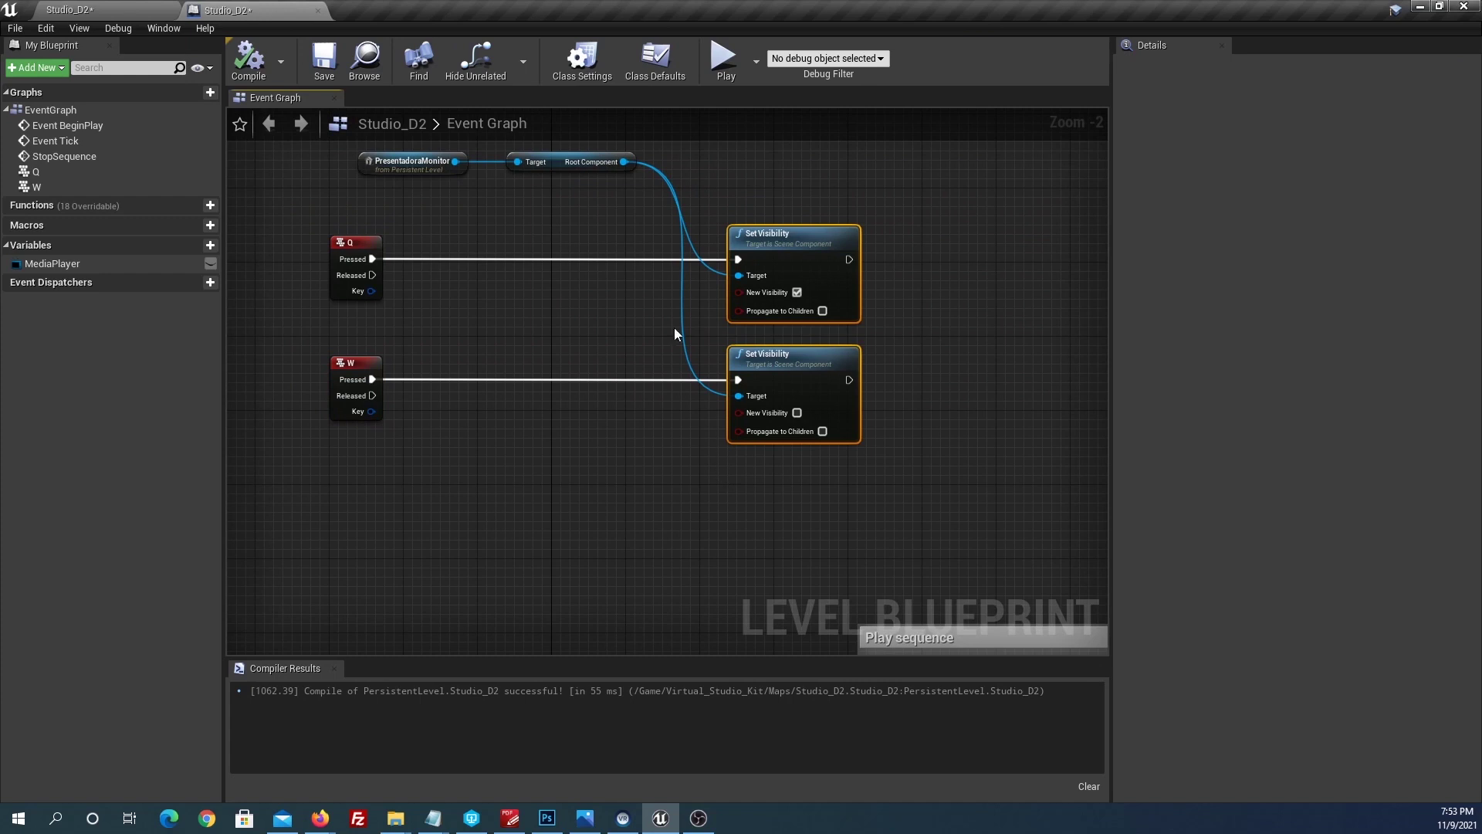
key("Delete")
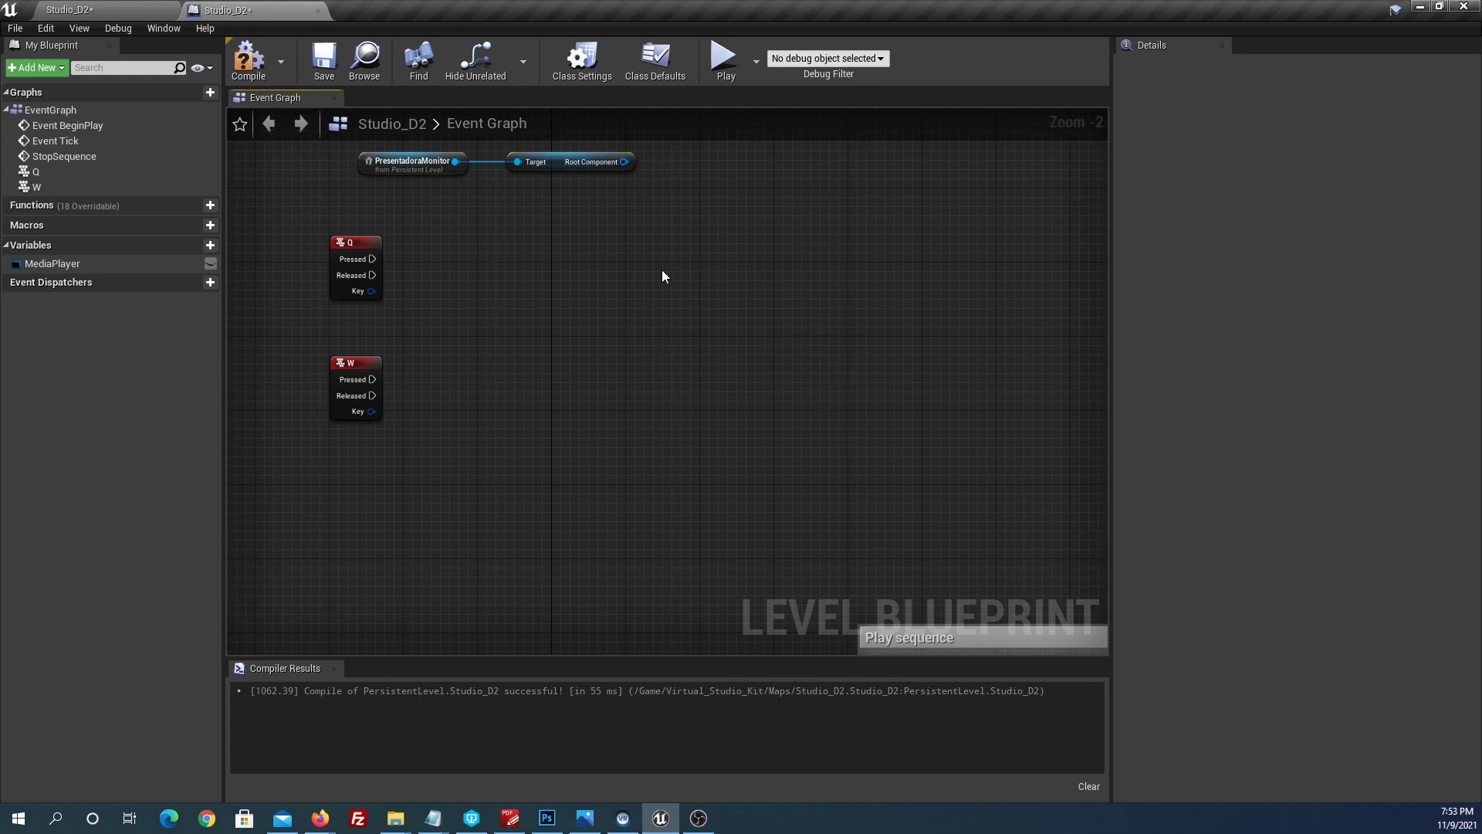
Step: Add a Timeline node via 'timel' and name it TimelineMonitor
right_click(661, 264)
scroll(688, 391, "down", 3)
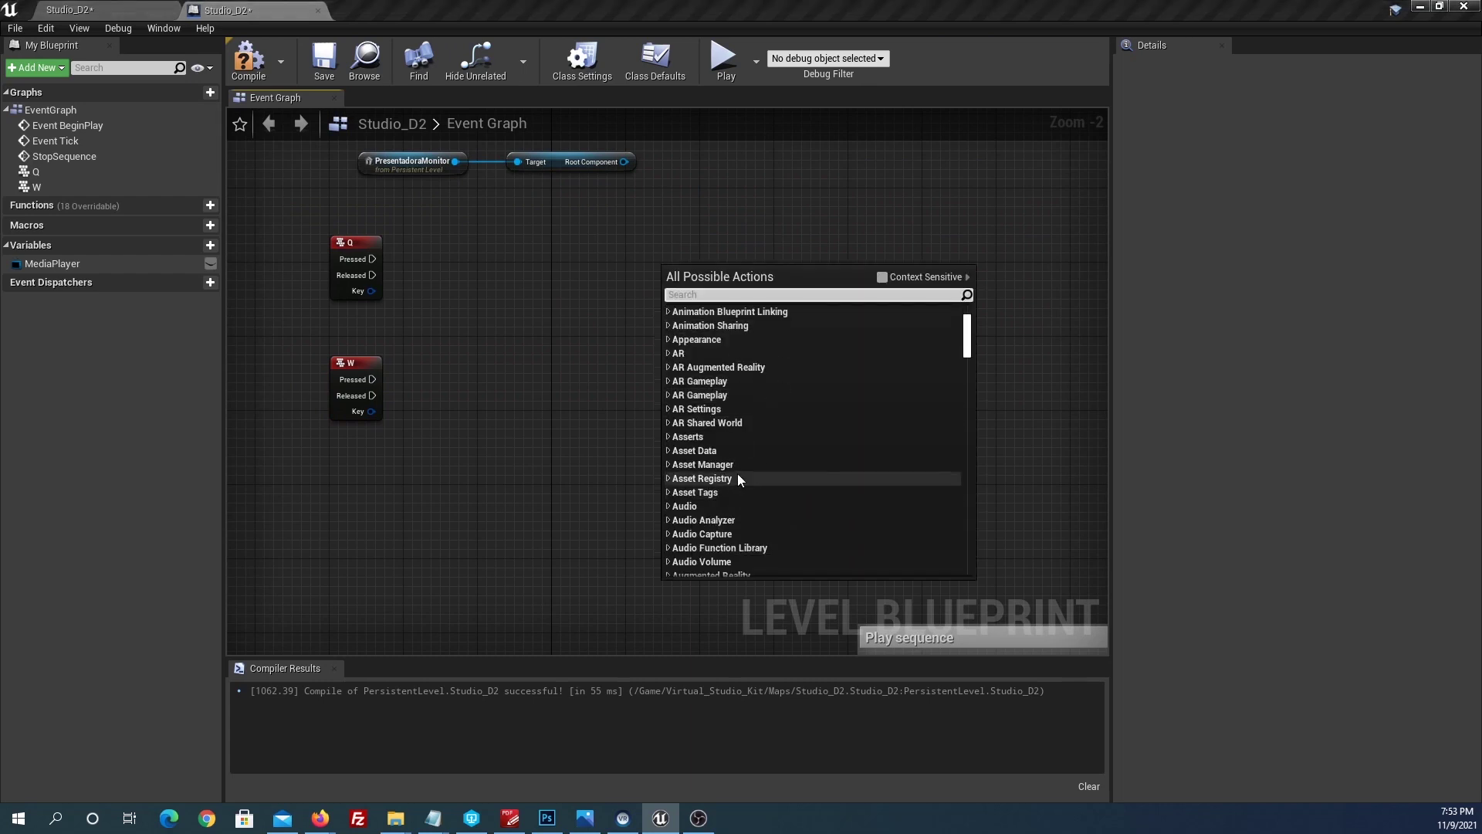
type("timel")
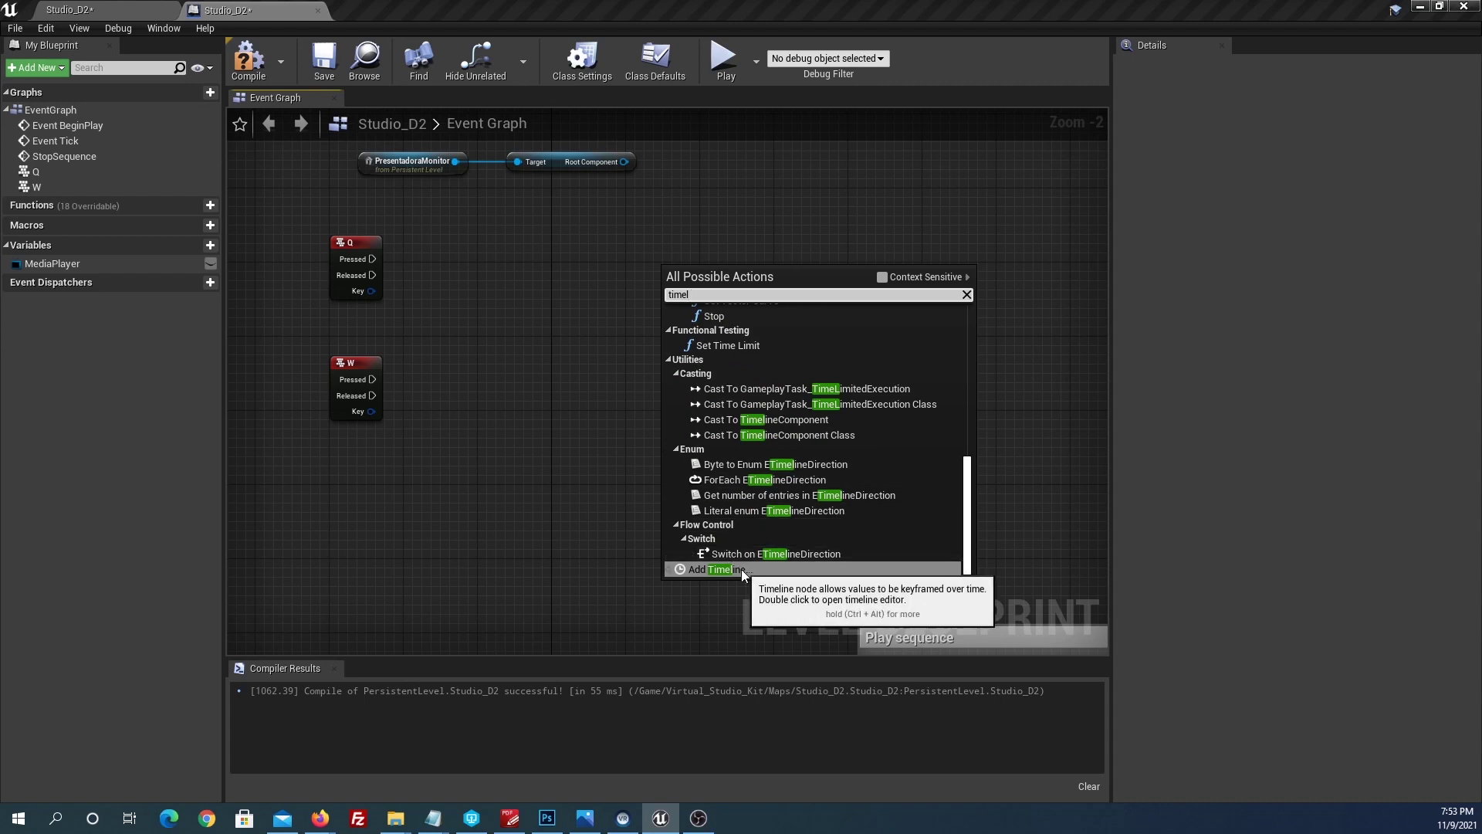
left_click(718, 569)
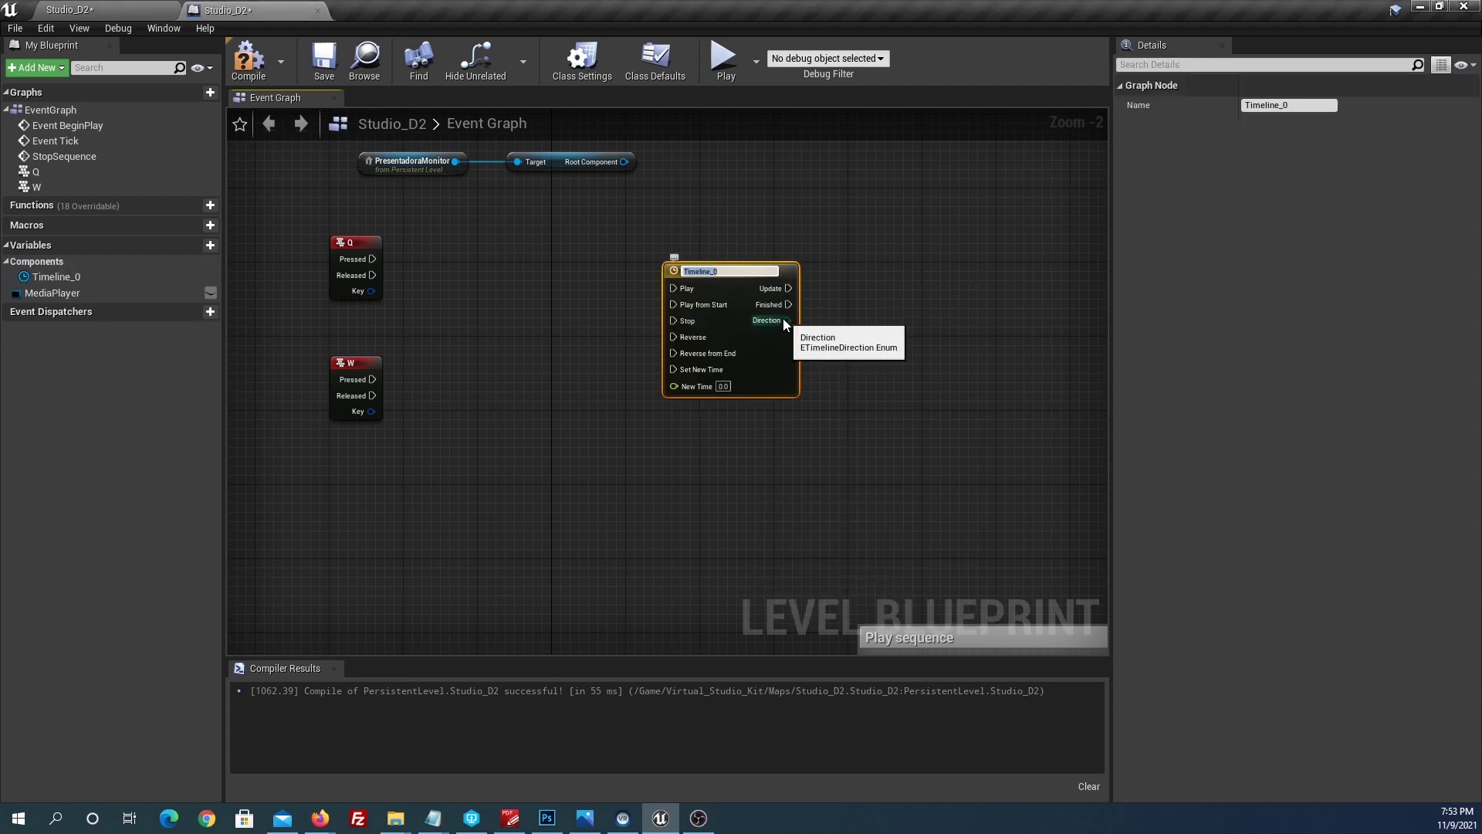
type("TimelineMonitor")
key("Return")
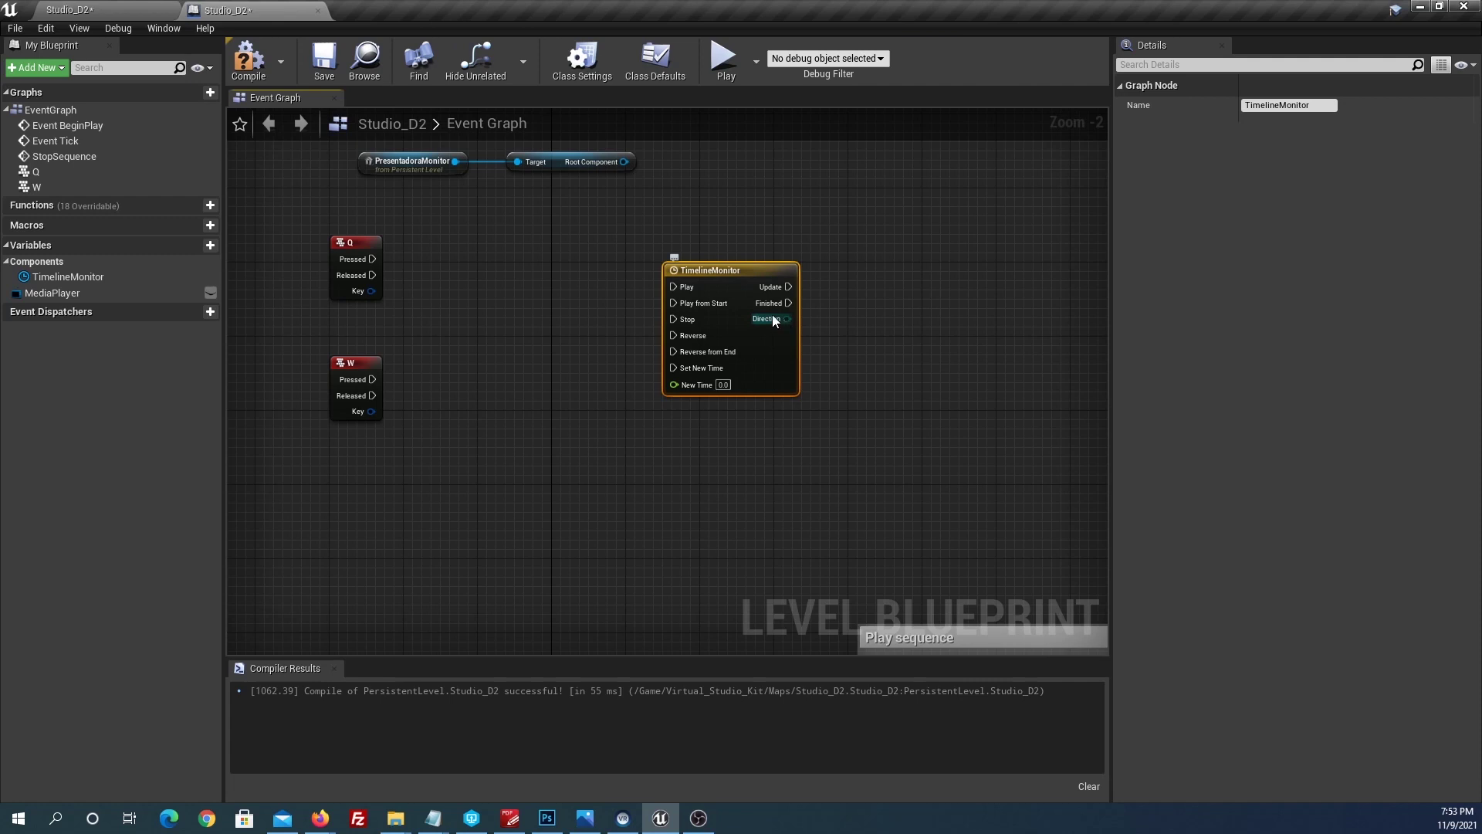
Step: Open TimelineMonitor, make PresentadoraMonitor visible and lower it mostly below the studio floor
double_click(733, 270)
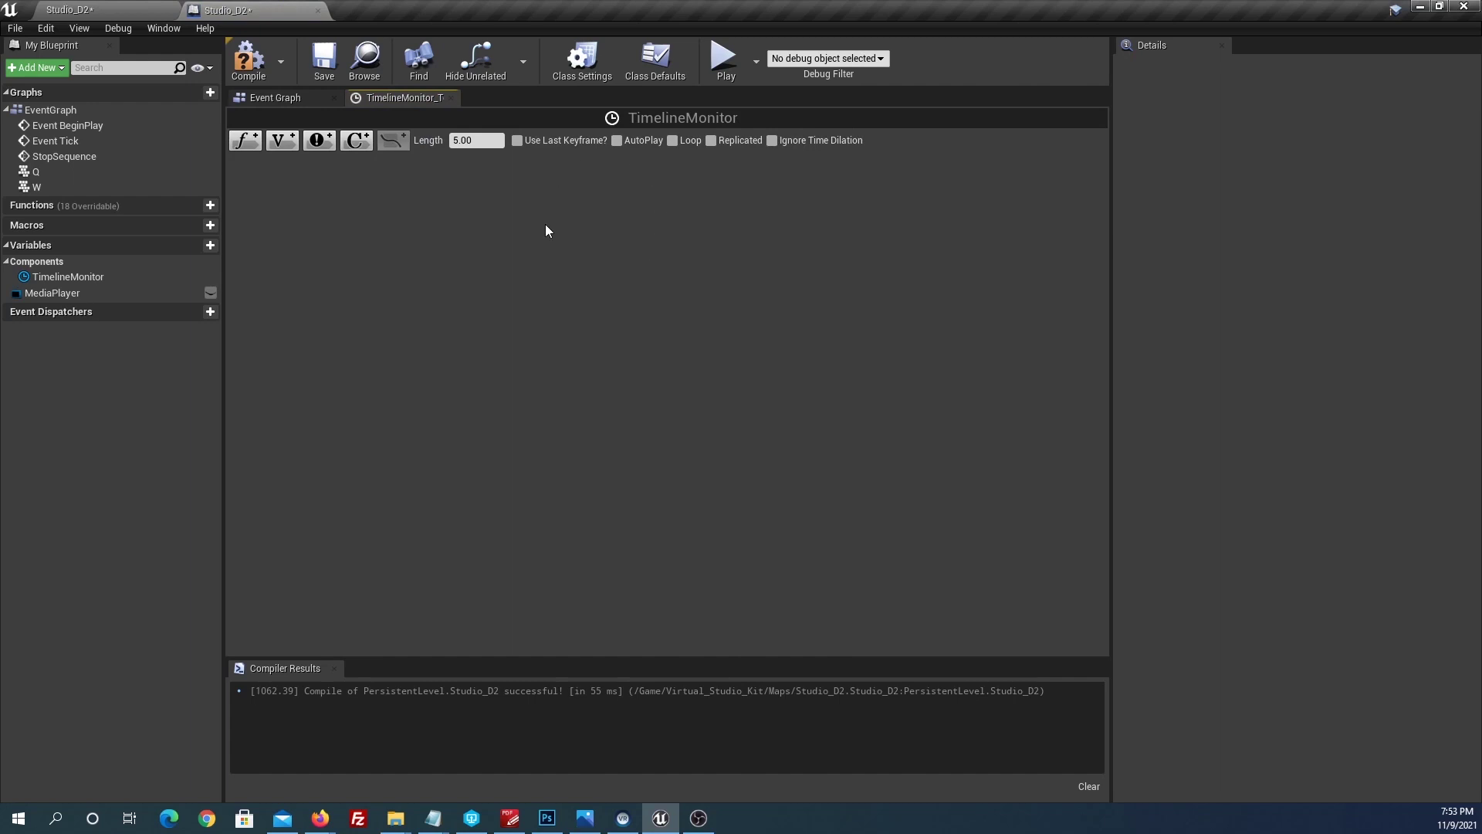
left_click(77, 10)
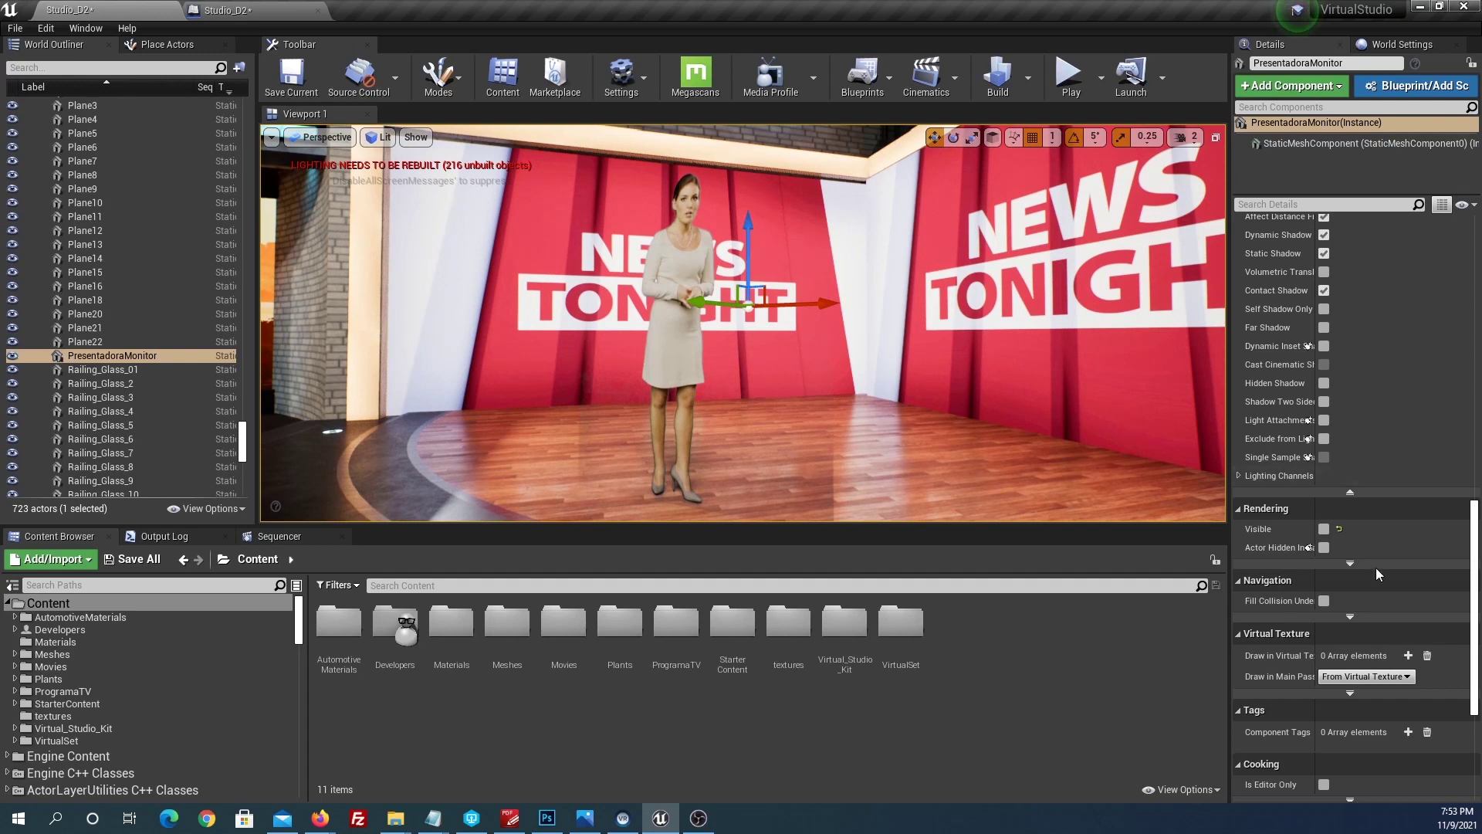
left_click(1324, 529)
mouse_move(763, 242)
left_mouse_down()
mouse_move(763, 505)
mouse_move(770, 208)
mouse_move(804, 255)
mouse_move(803, 221)
left_mouse_up()
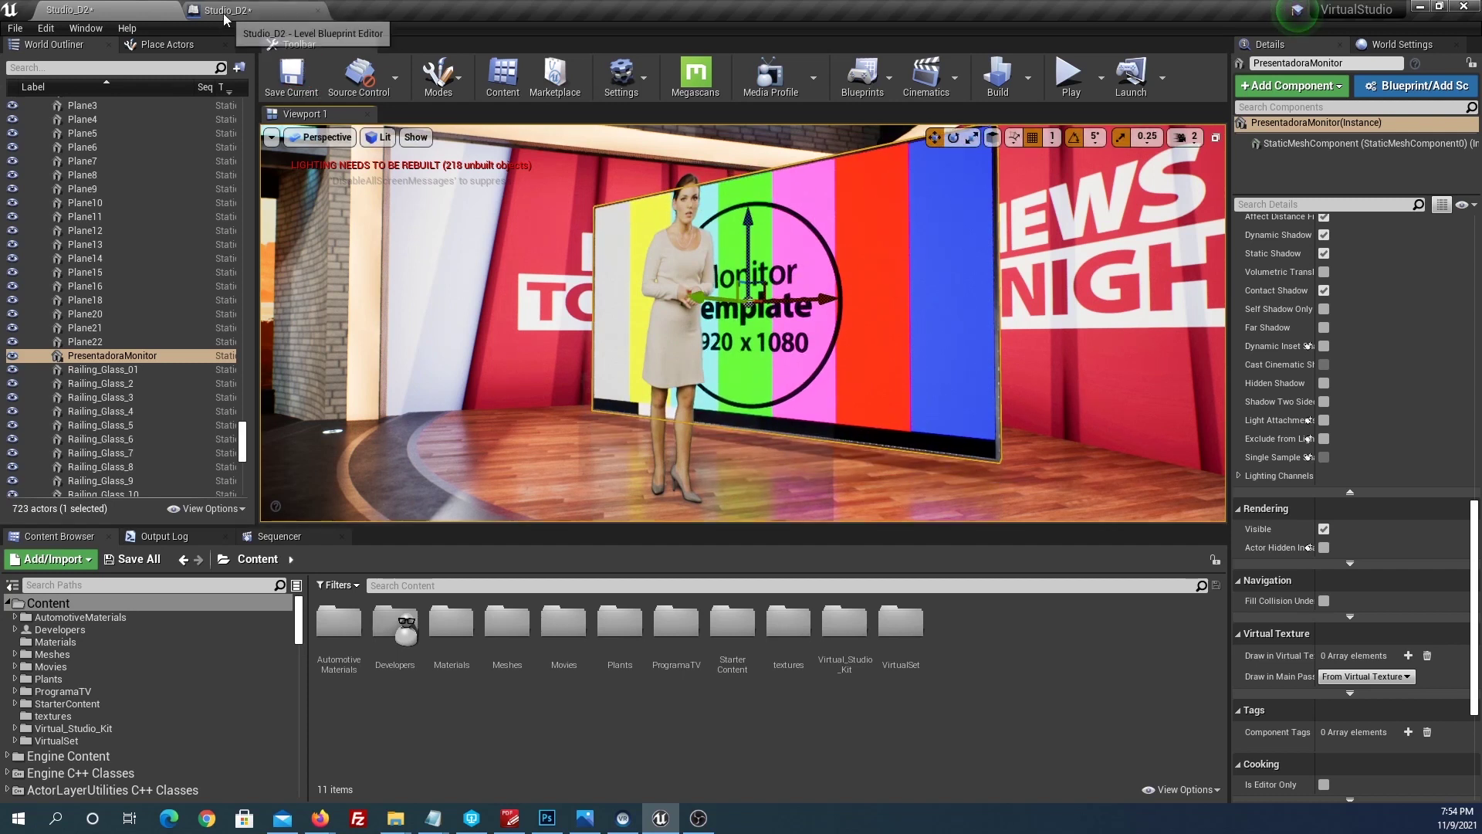
left_click(224, 12)
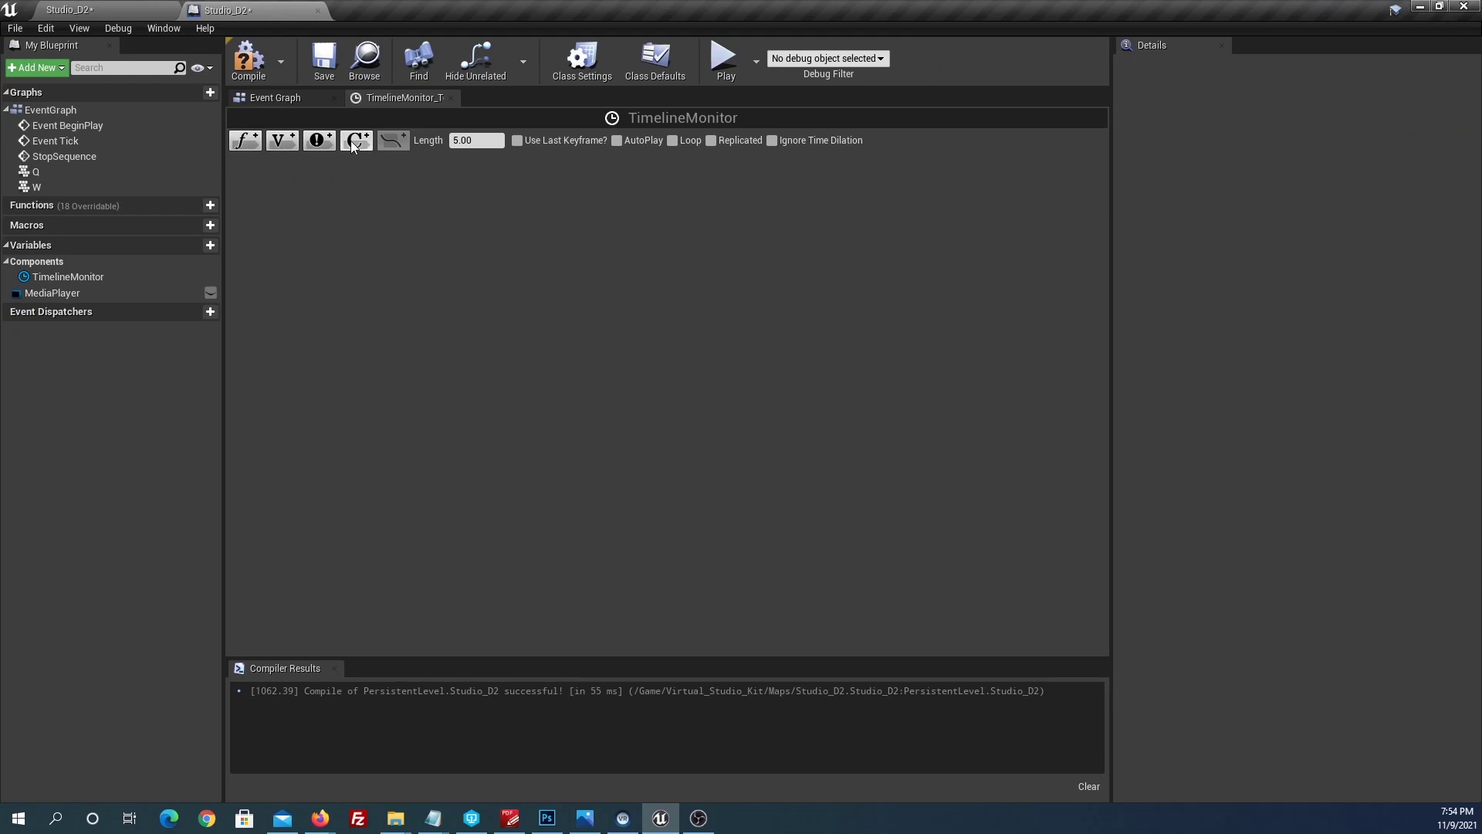
Step: Add a float track NewTrack_0 and set the timeline length to 3 seconds
left_click(242, 141)
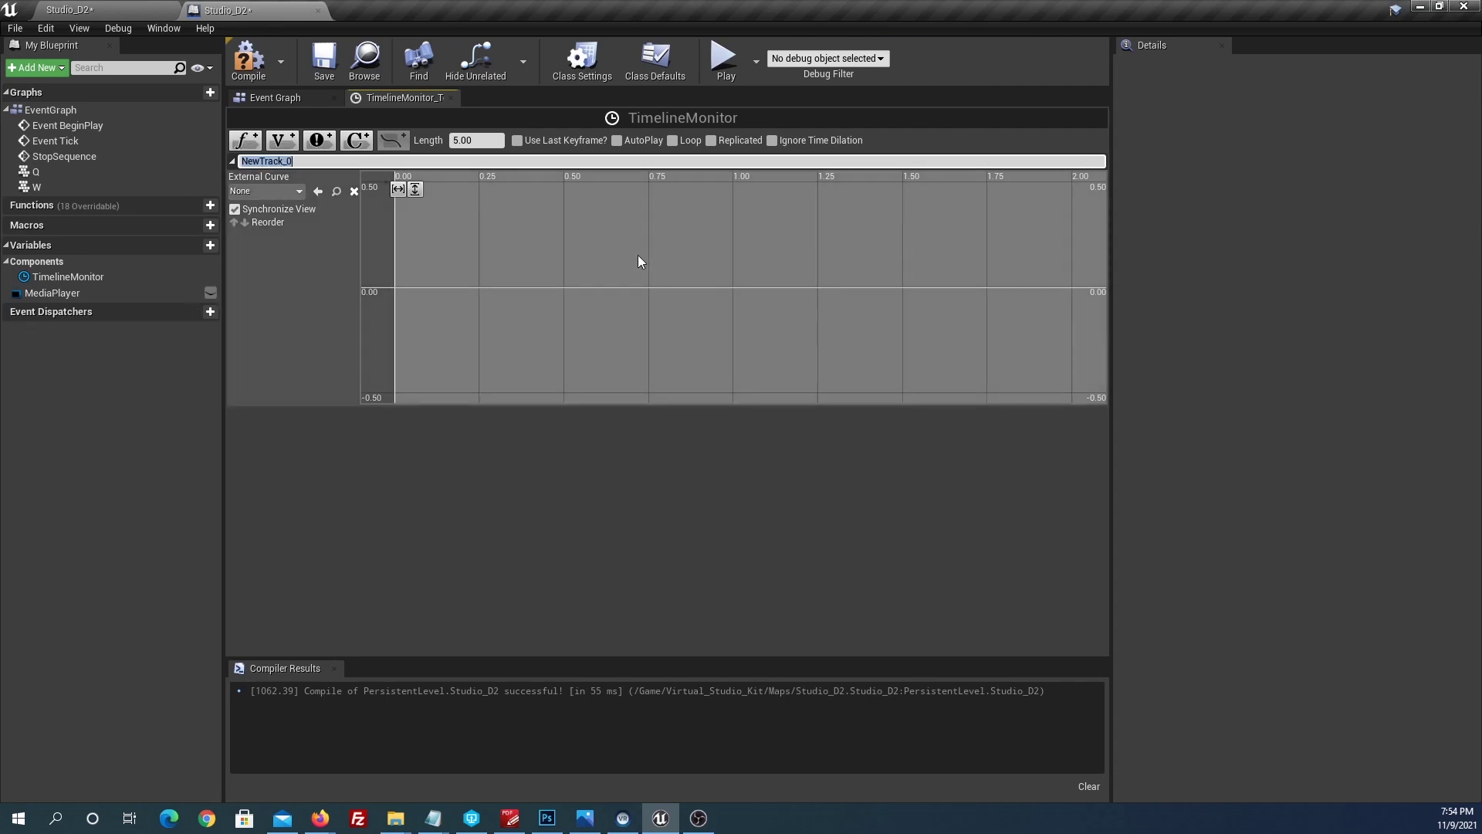
key("Return")
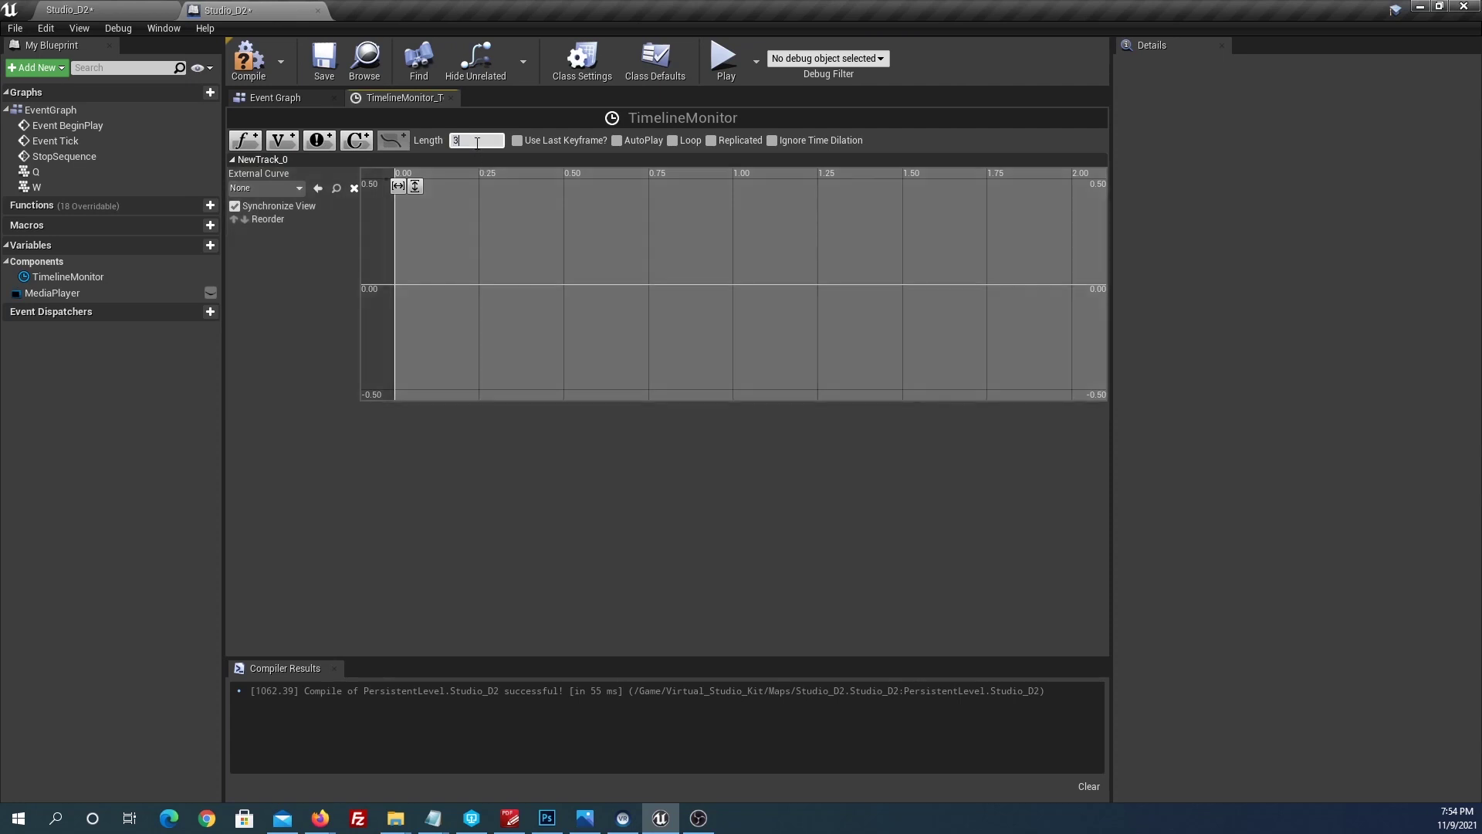
key("Return")
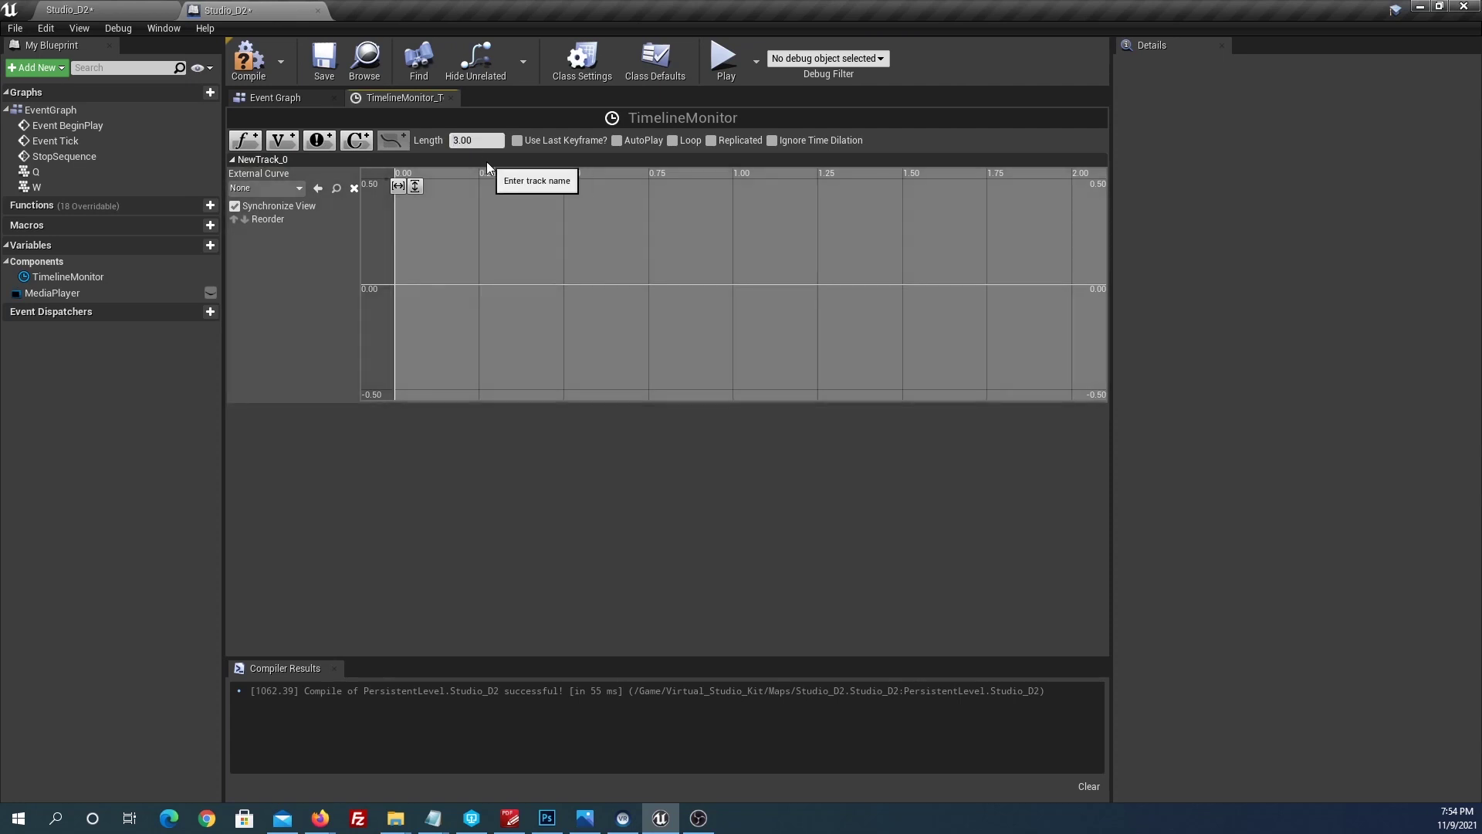
scroll(808, 274, "down", 1)
scroll(730, 263, "down", 1)
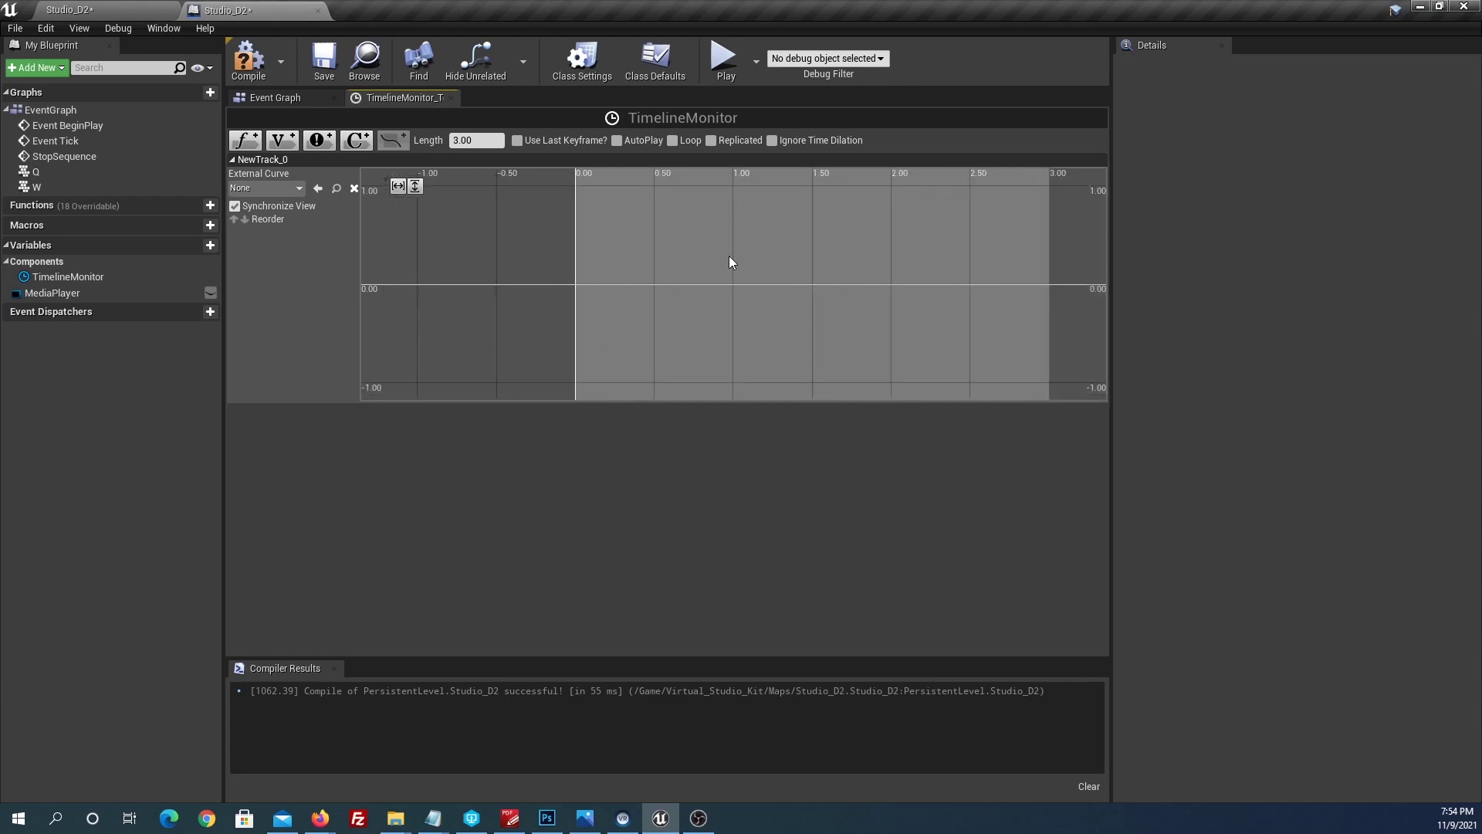
scroll(816, 244, "up", 1)
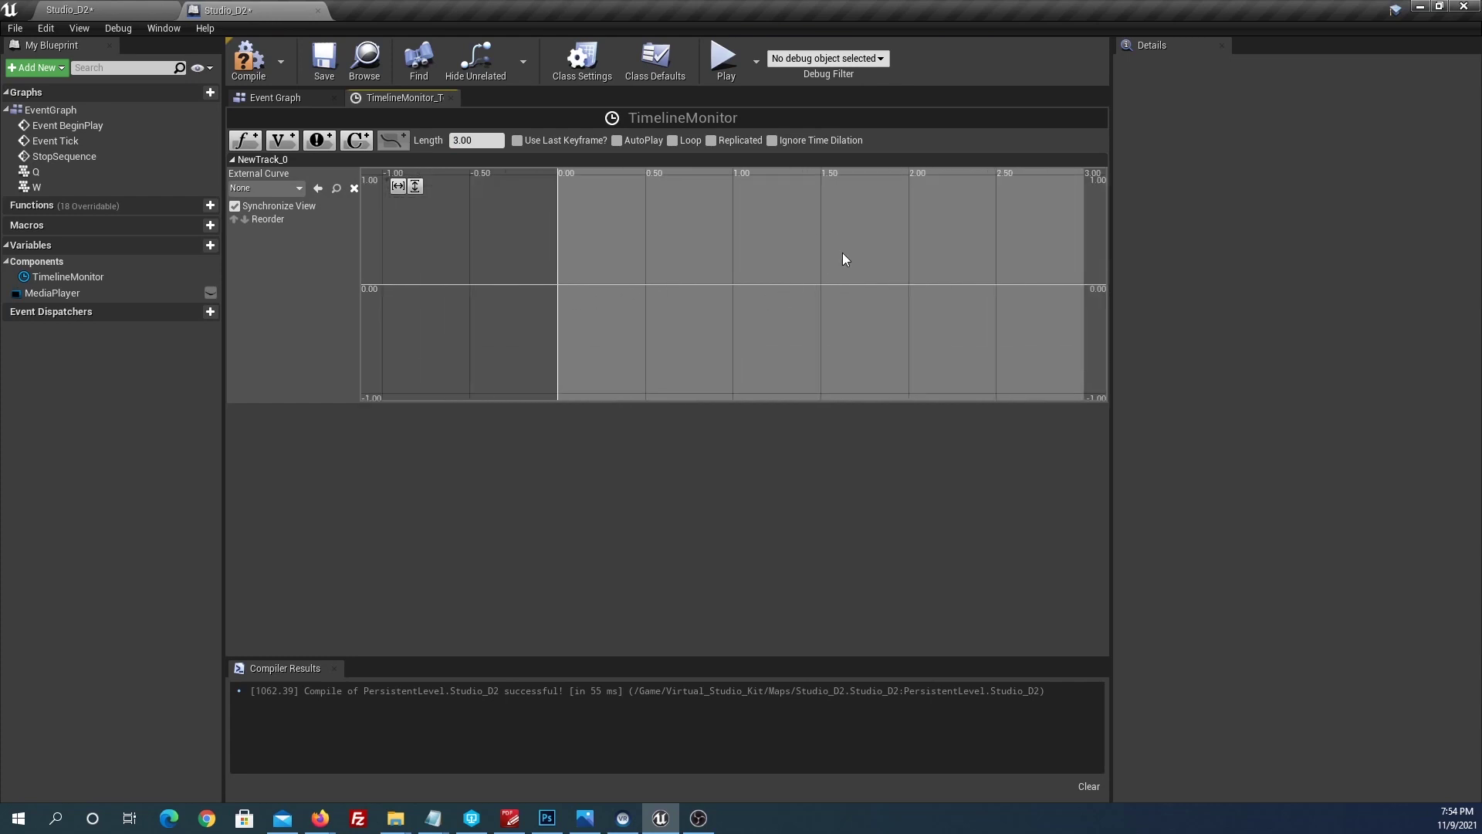
right_click_drag(818, 244, 703, 244)
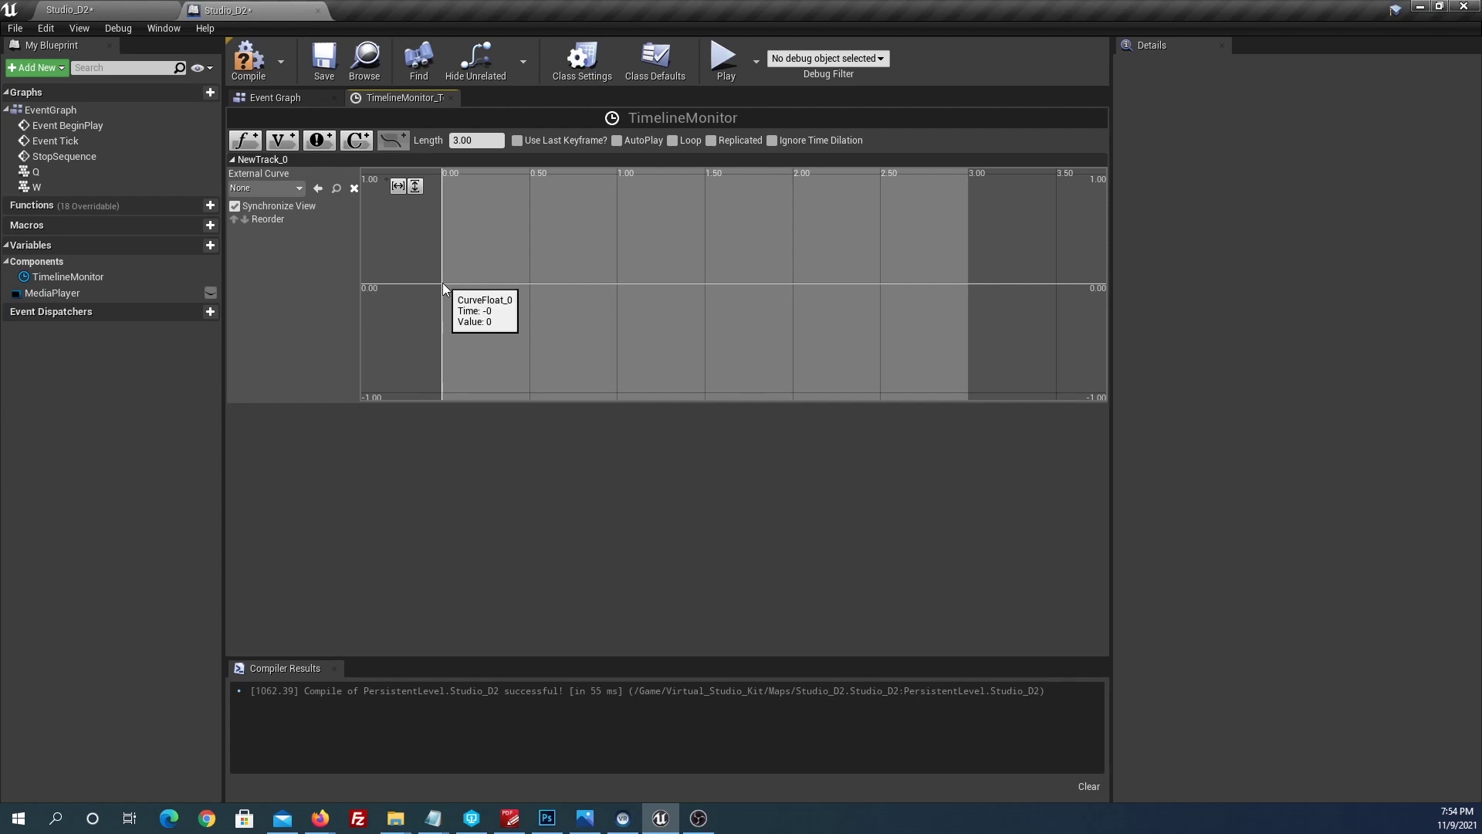
Step: Add the first curve key at time 0, value 0
right_click(443, 283)
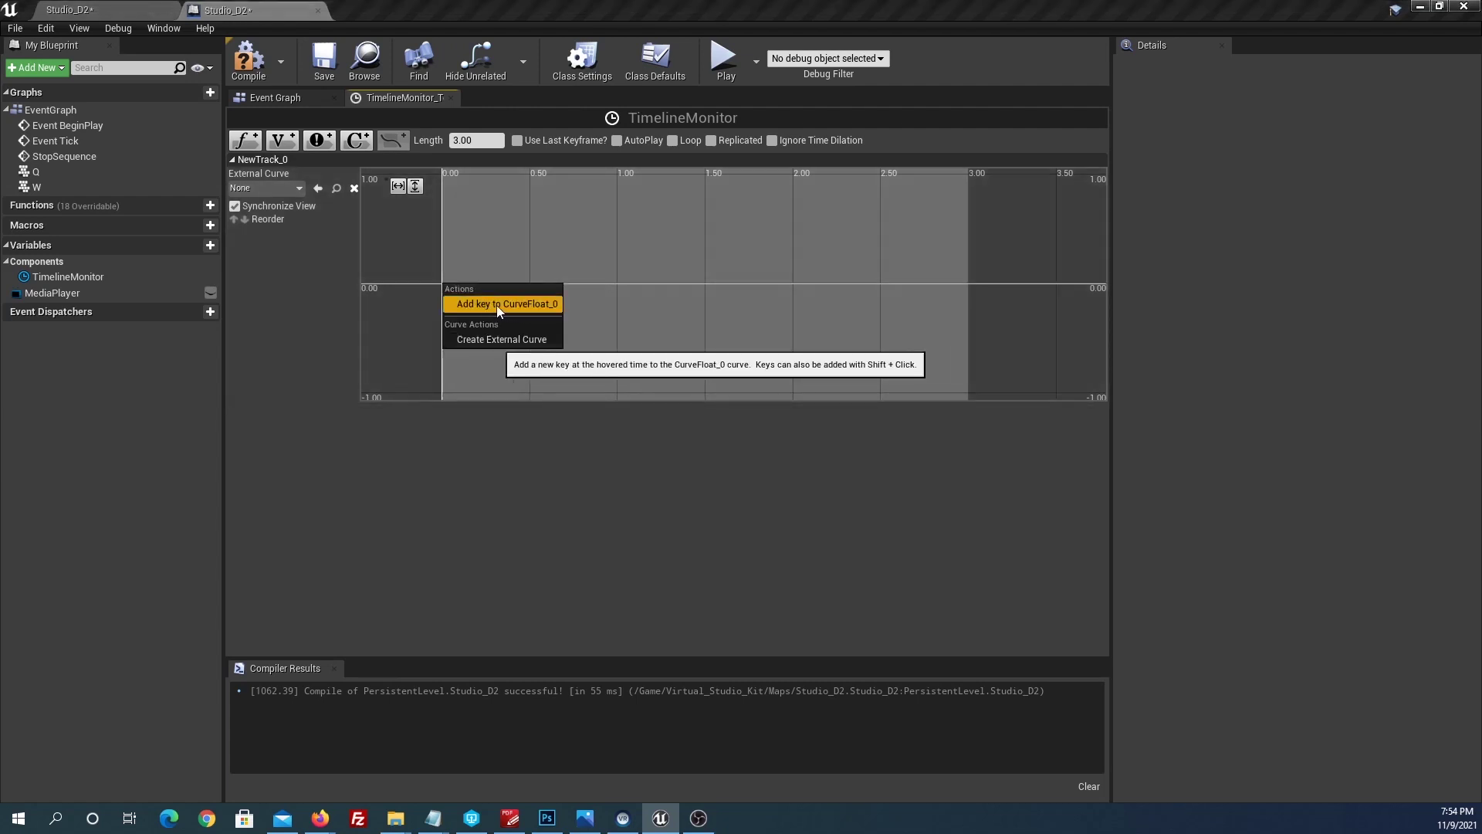
left_click(501, 304)
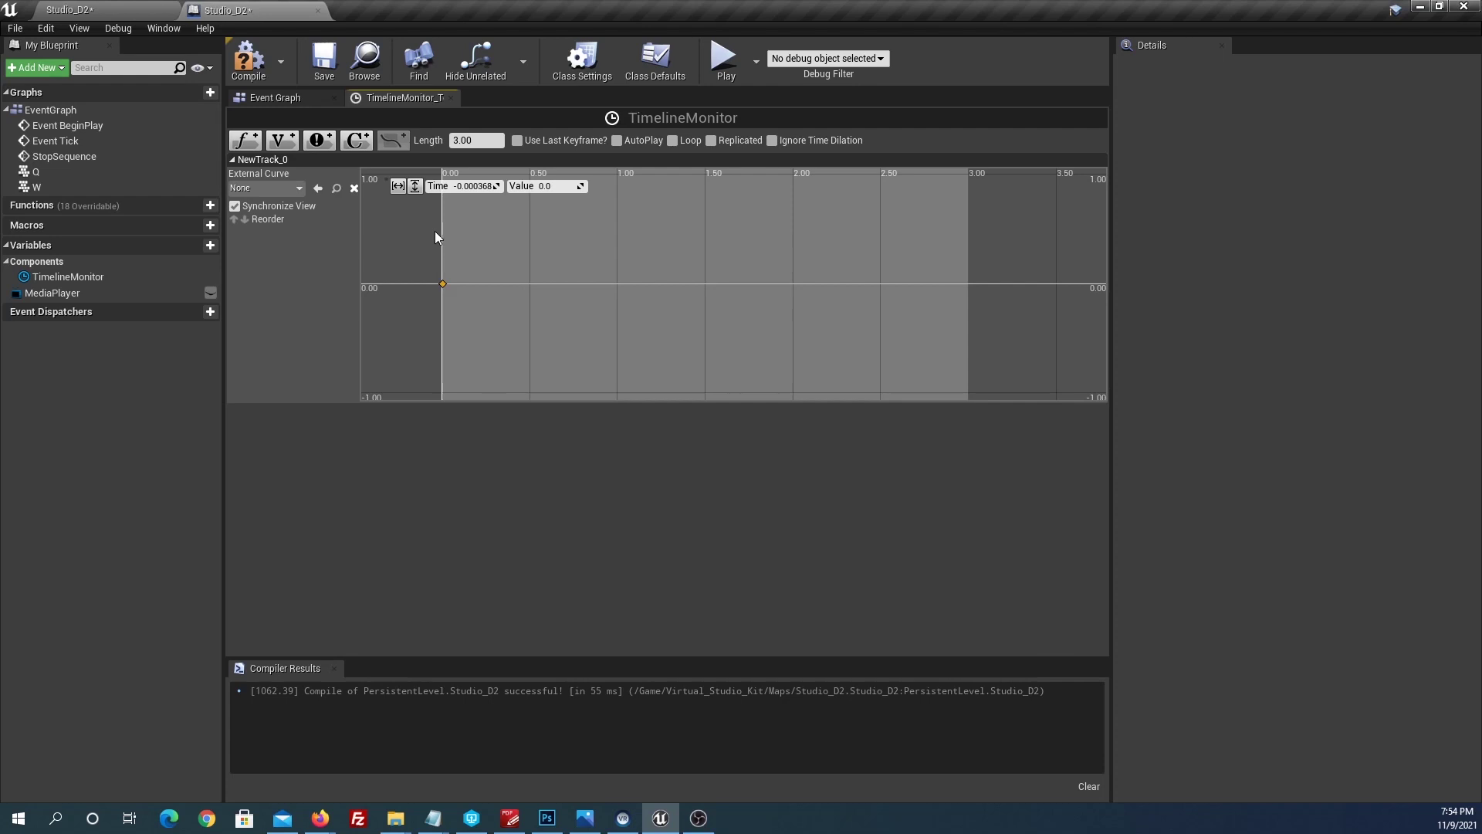
left_click(473, 187)
type("0")
key("Return")
Step: Add a second curve key at time 3, value 1
right_click(832, 285)
left_click(868, 306)
left_click(472, 186)
type("3")
key("Tab")
type("1")
key("Return")
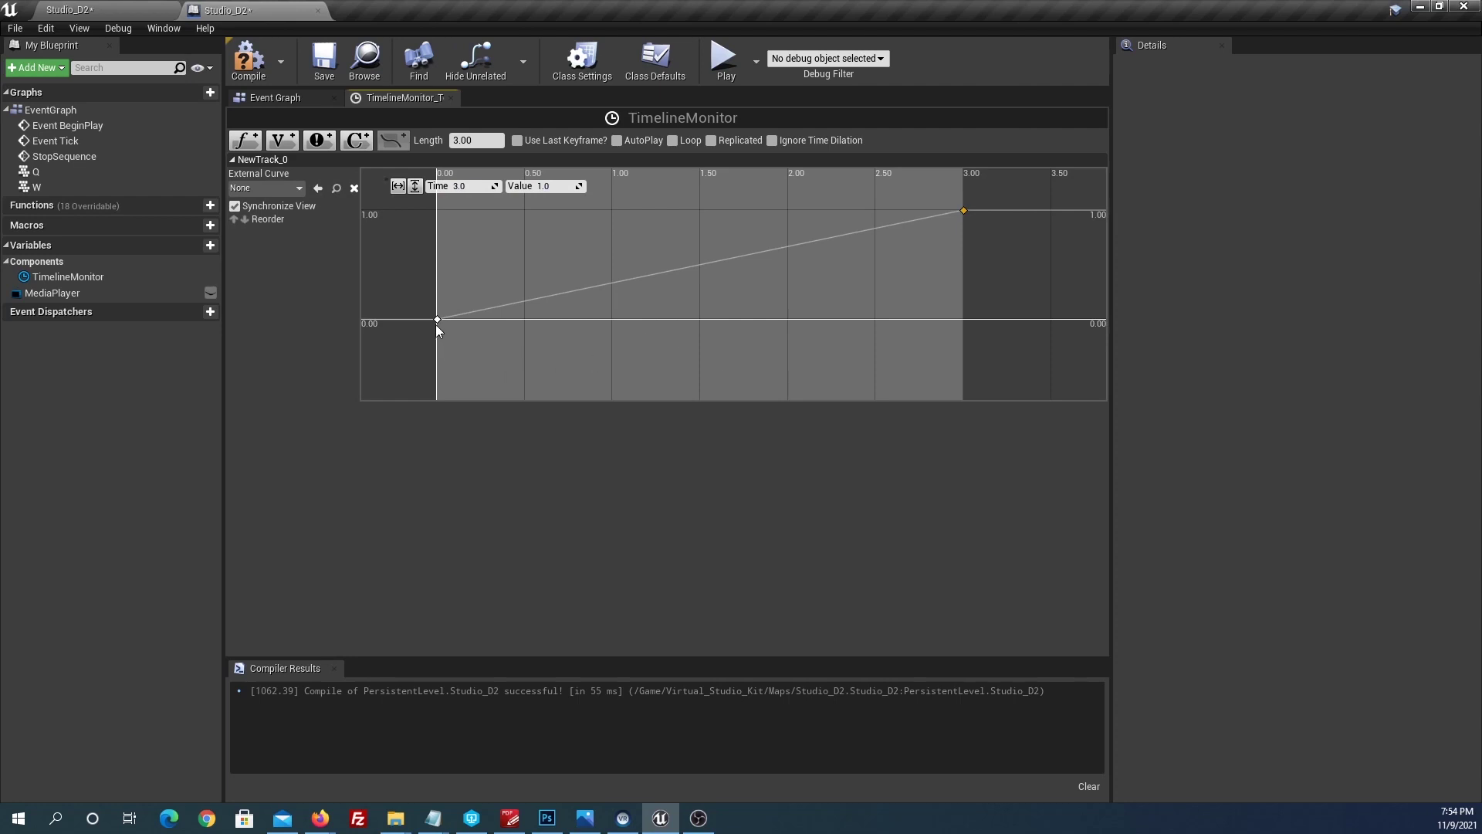
Step: Select both keys and set their interpolation to Cubic (Auto)
left_click(963, 210)
left_click_drag(991, 202, 426, 369)
right_click(966, 213)
left_click(1018, 230)
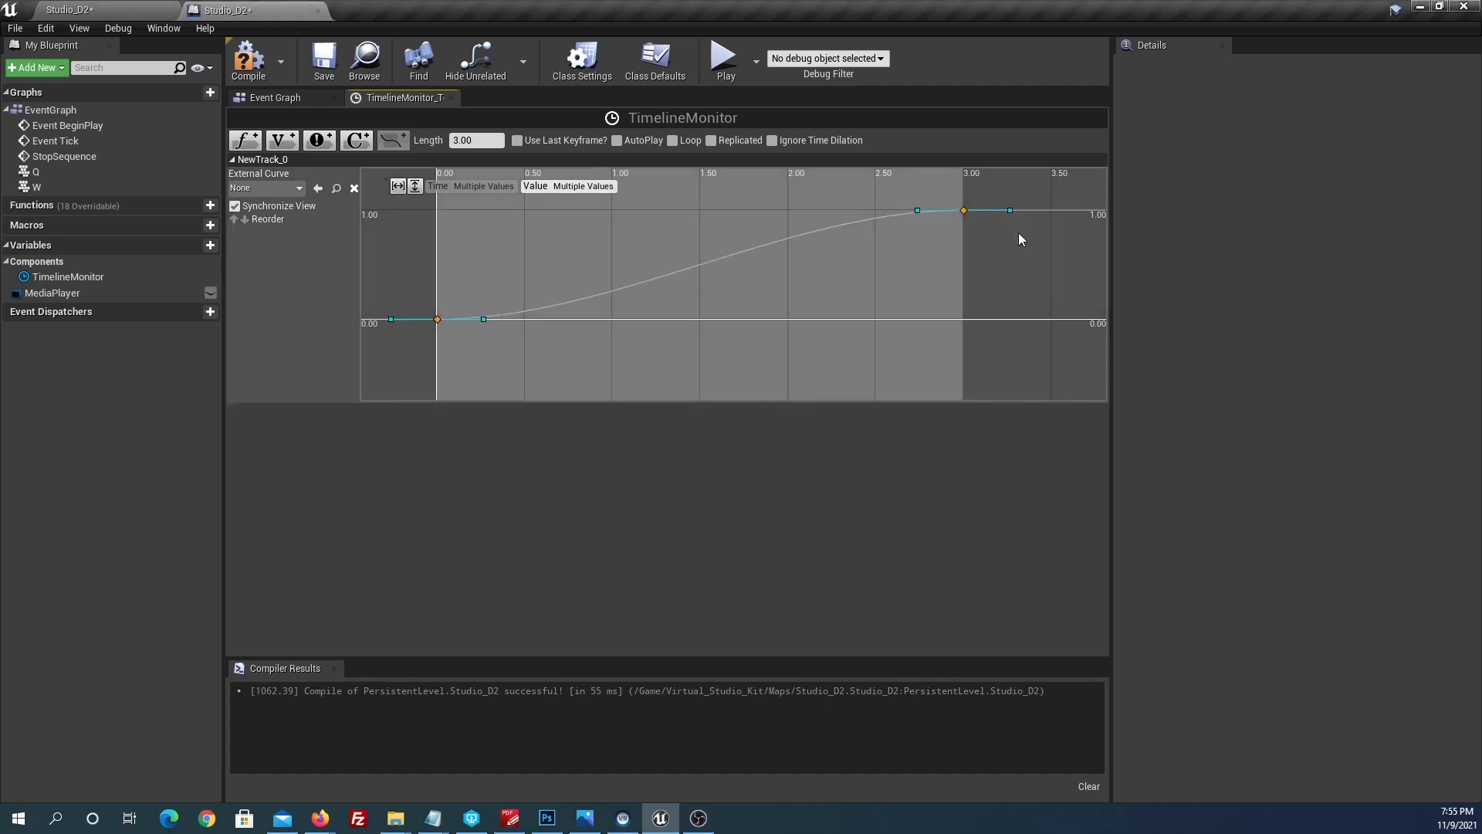
mouse_move(448, 325)
Step: Rename the NewTrack_0 track to posZ, then compile and save the Level Blueprint
left_click(271, 159)
left_click(233, 160)
left_click(233, 160)
right_click(256, 161)
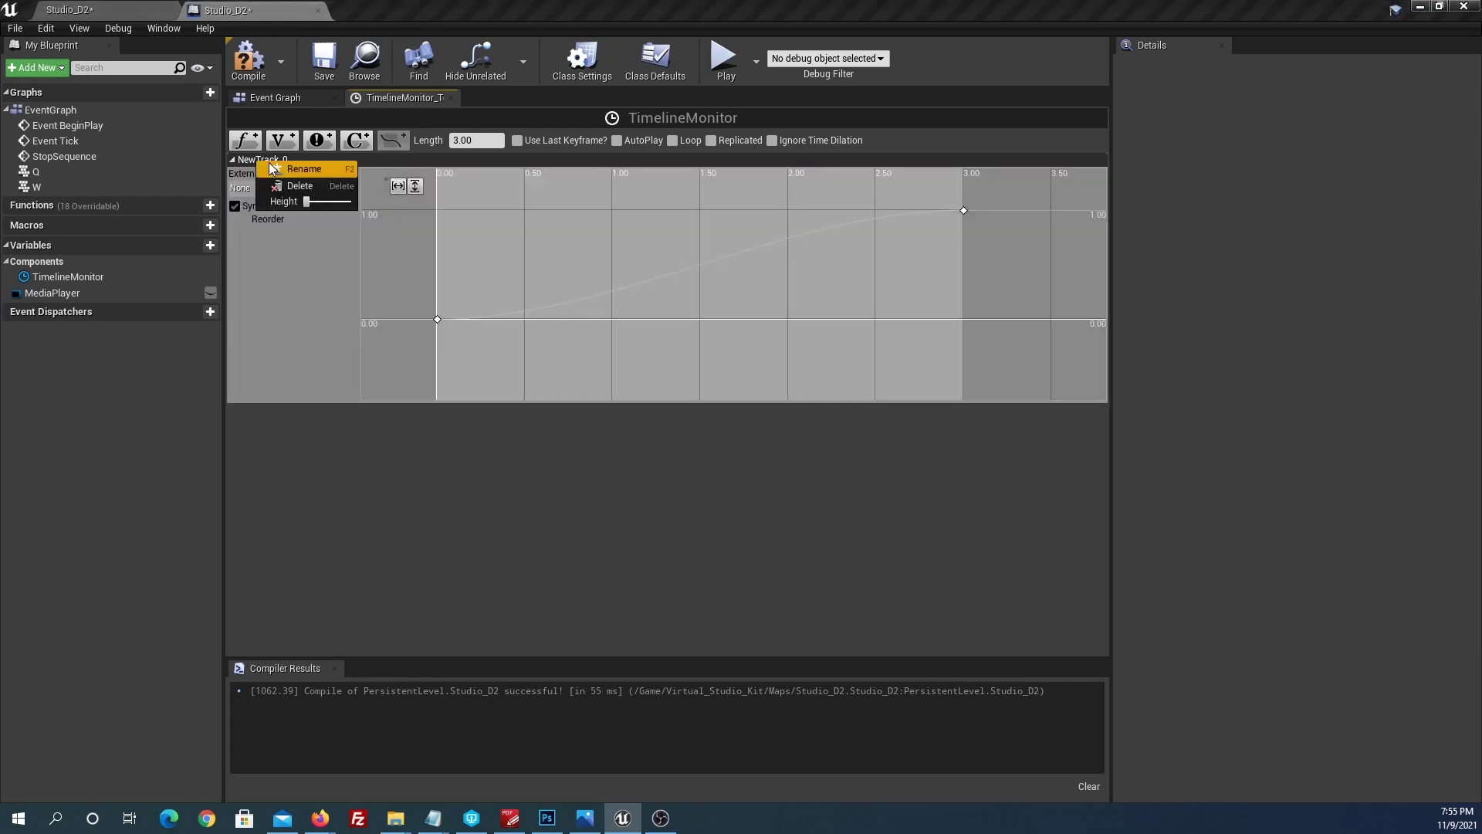
left_click(301, 168)
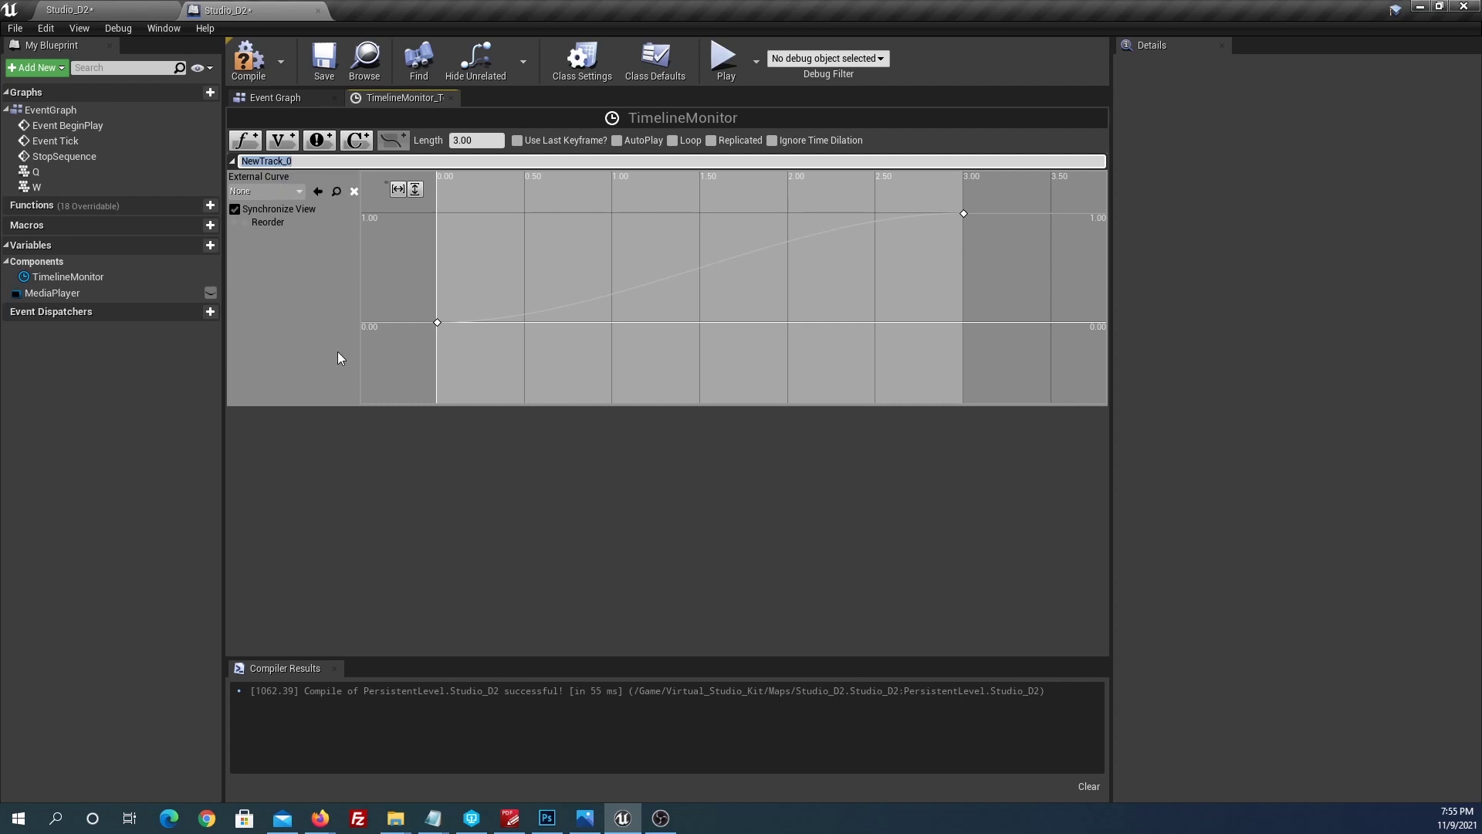
type("posZ")
key("Return")
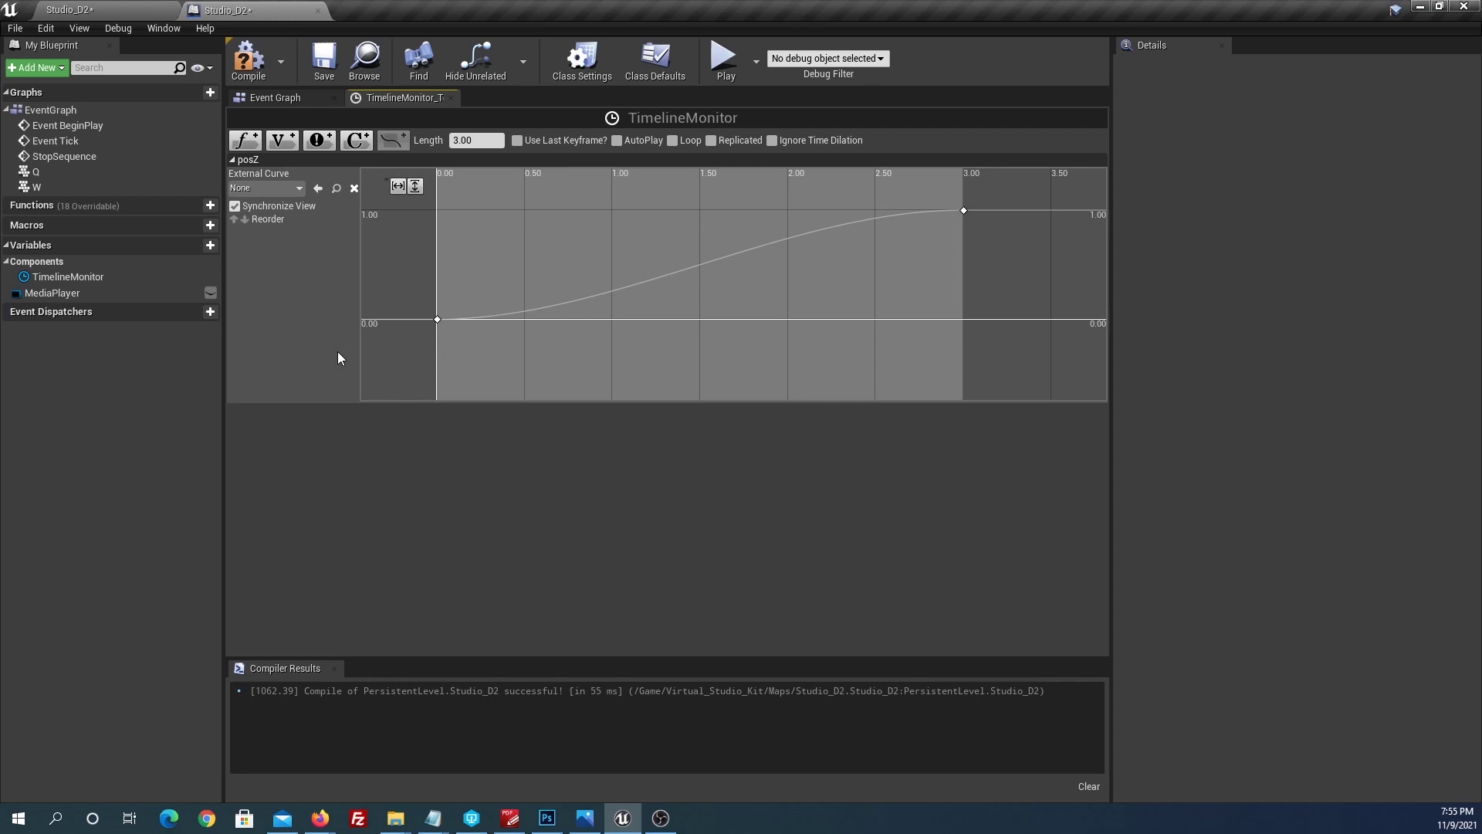
left_click(249, 60)
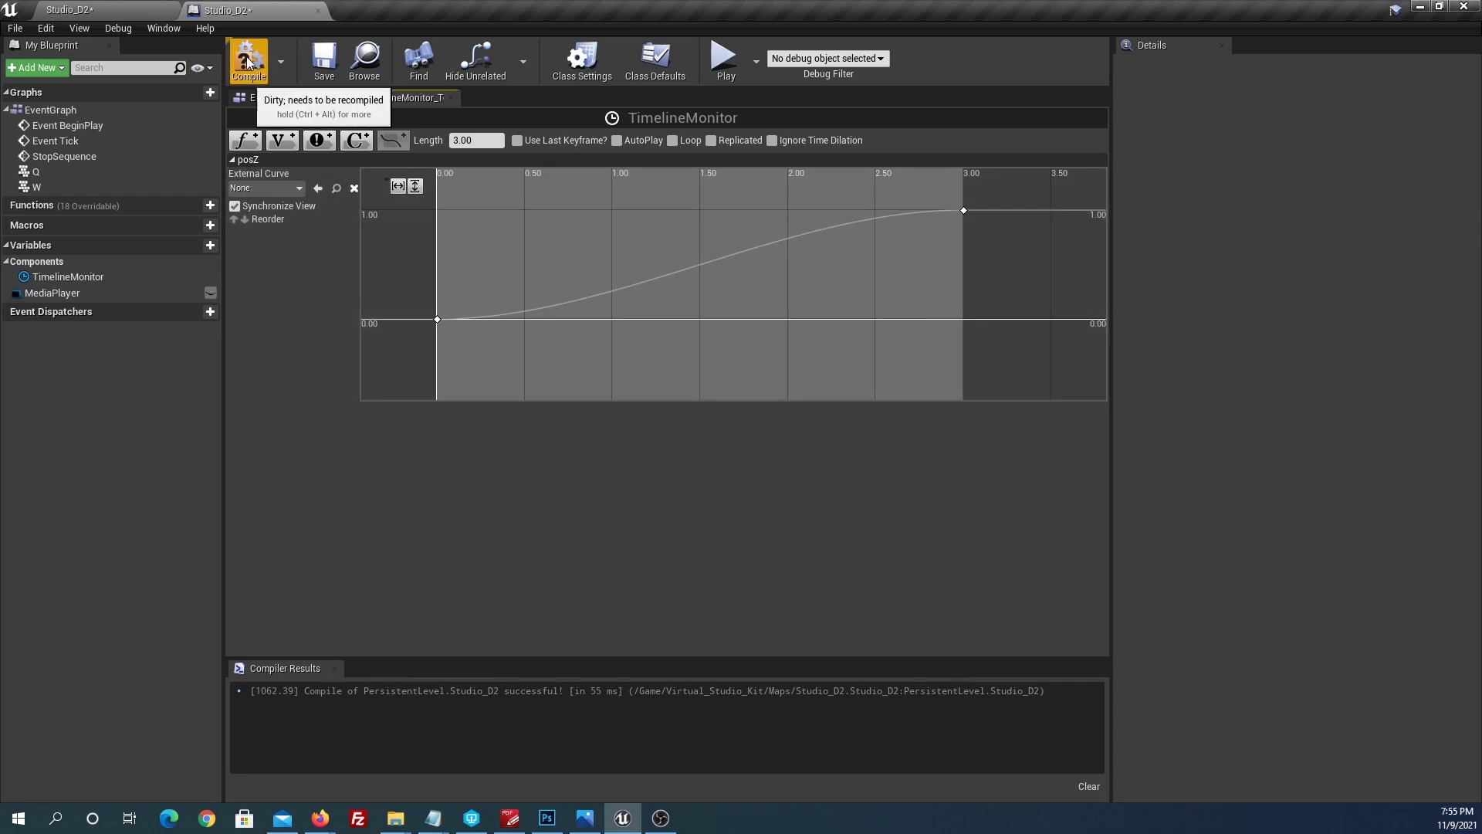
left_click(323, 76)
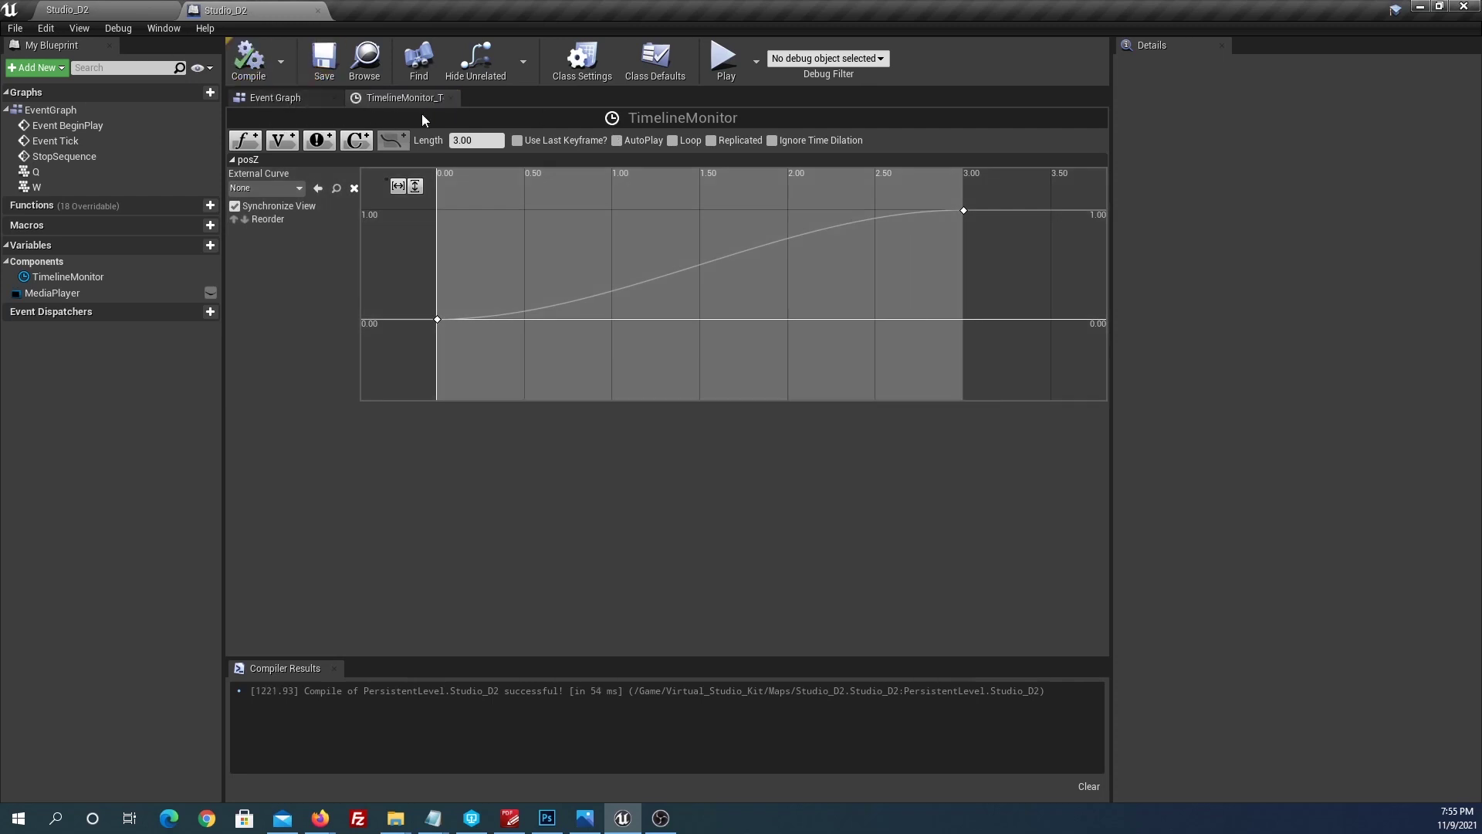
Step: Add a SetRelativeLocation node wired to the monitor's Root Component via 'setrelative'
left_click(454, 98)
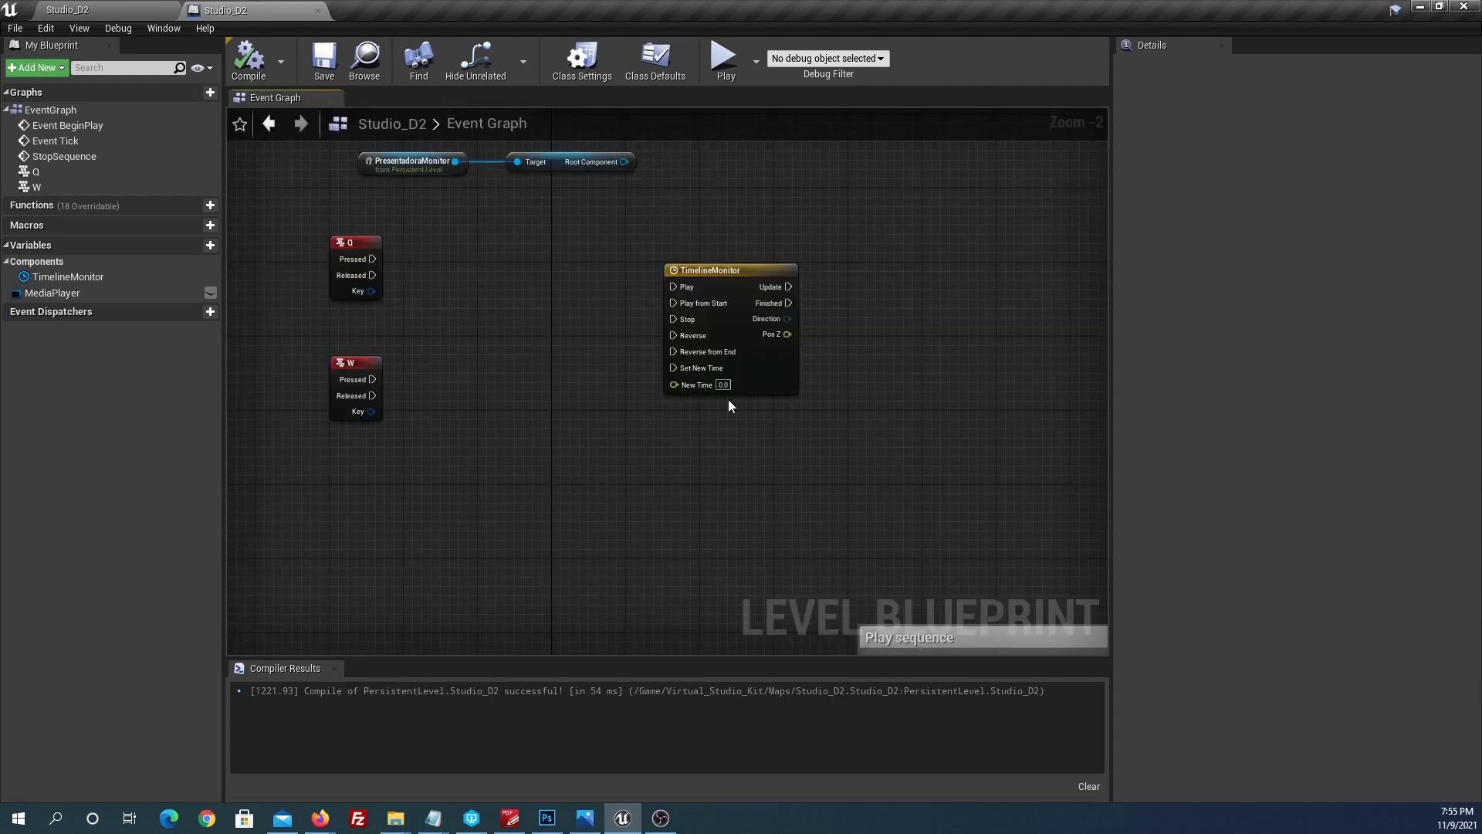
mouse_move(736, 275)
left_mouse_down()
mouse_move(755, 284)
mouse_move(857, 245)
mouse_move(698, 391)
left_mouse_up()
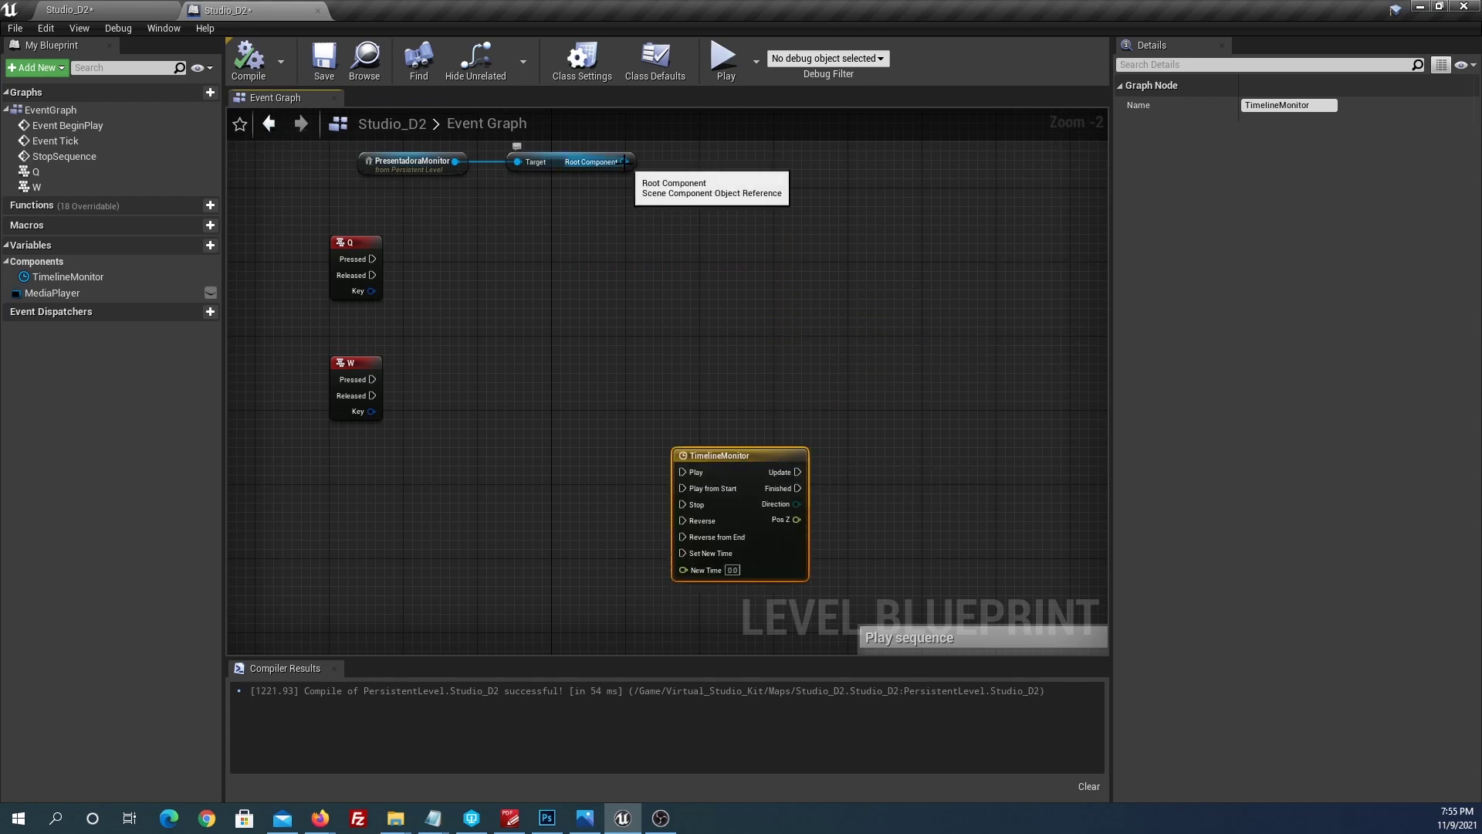
left_click_drag(624, 162, 918, 289)
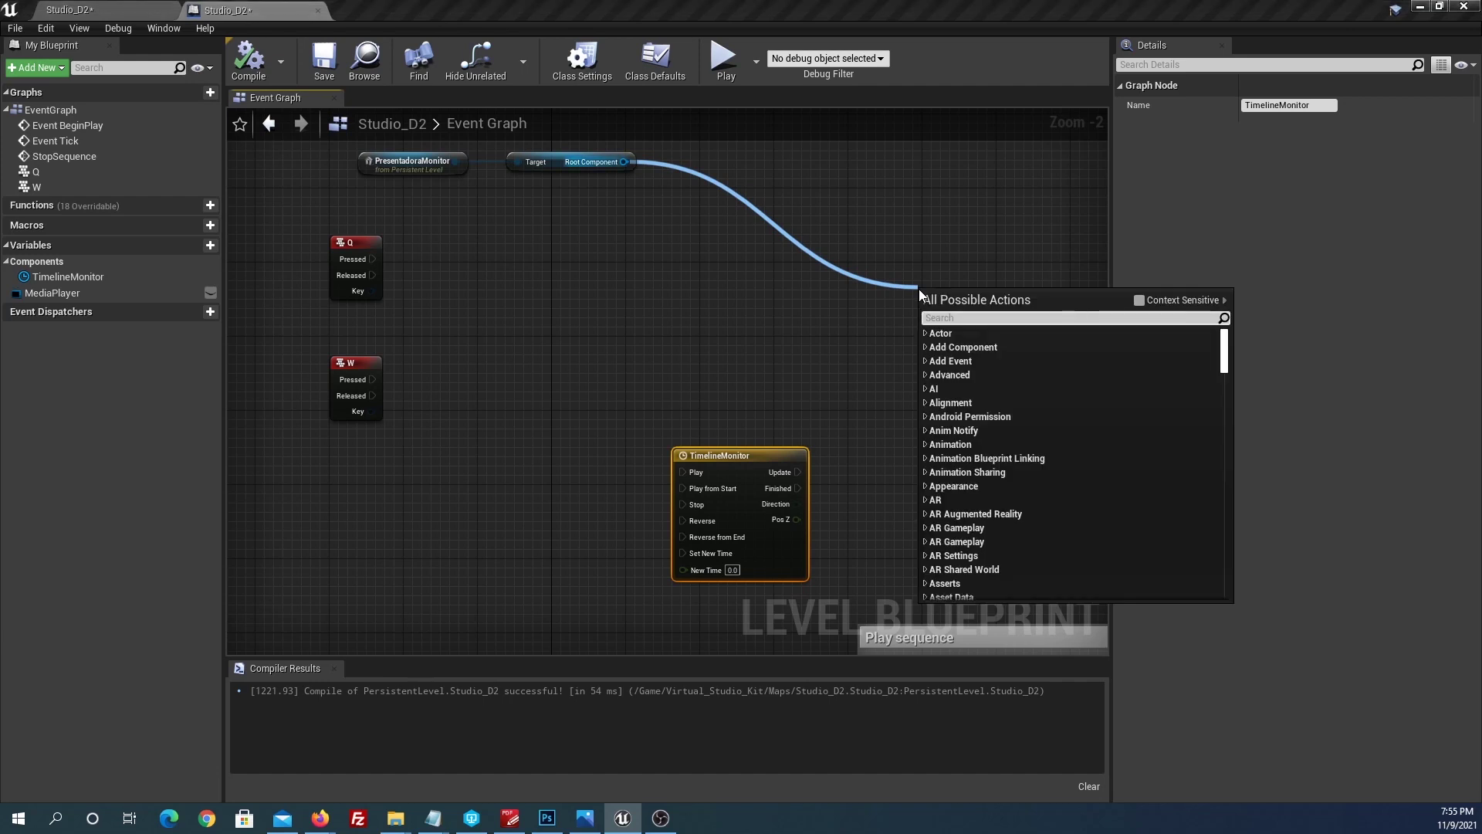
type("setrelative")
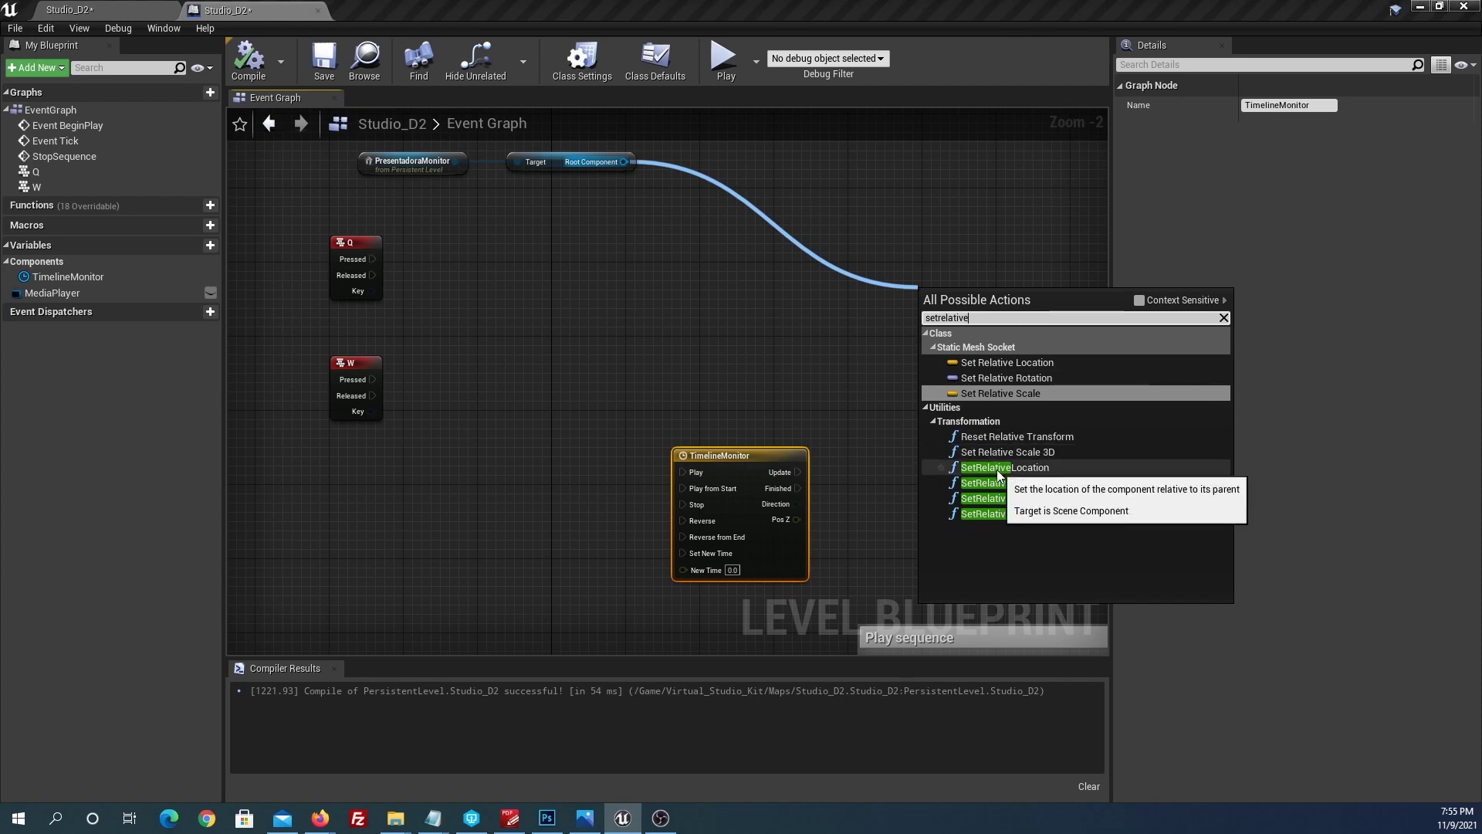
left_click(1004, 467)
Step: Arrange the nodes and wire Q Pressed into TimelineMonitor's Play from Start
left_click_drag(997, 296, 989, 268)
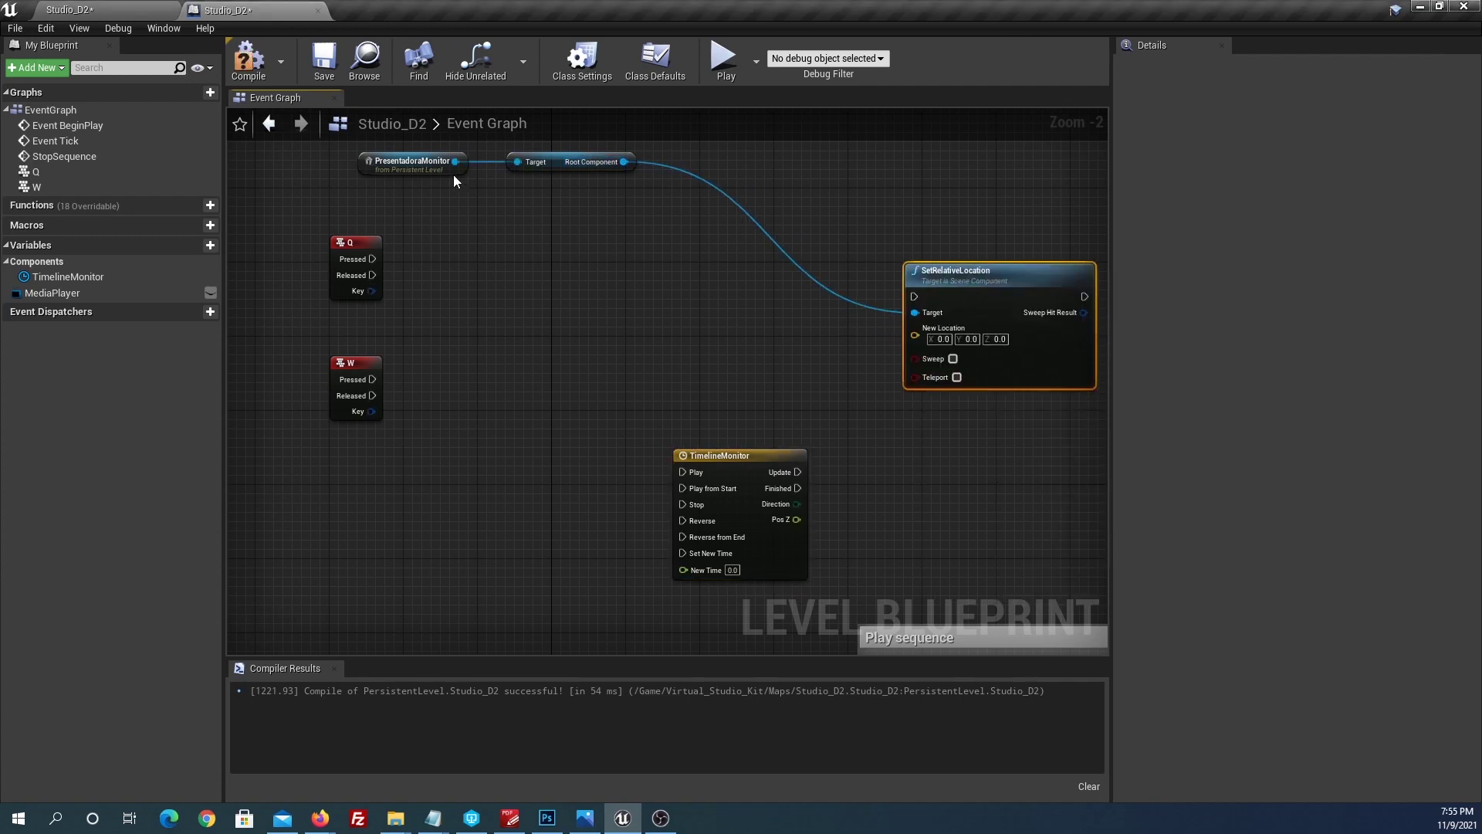
left_click_drag(734, 457, 693, 300)
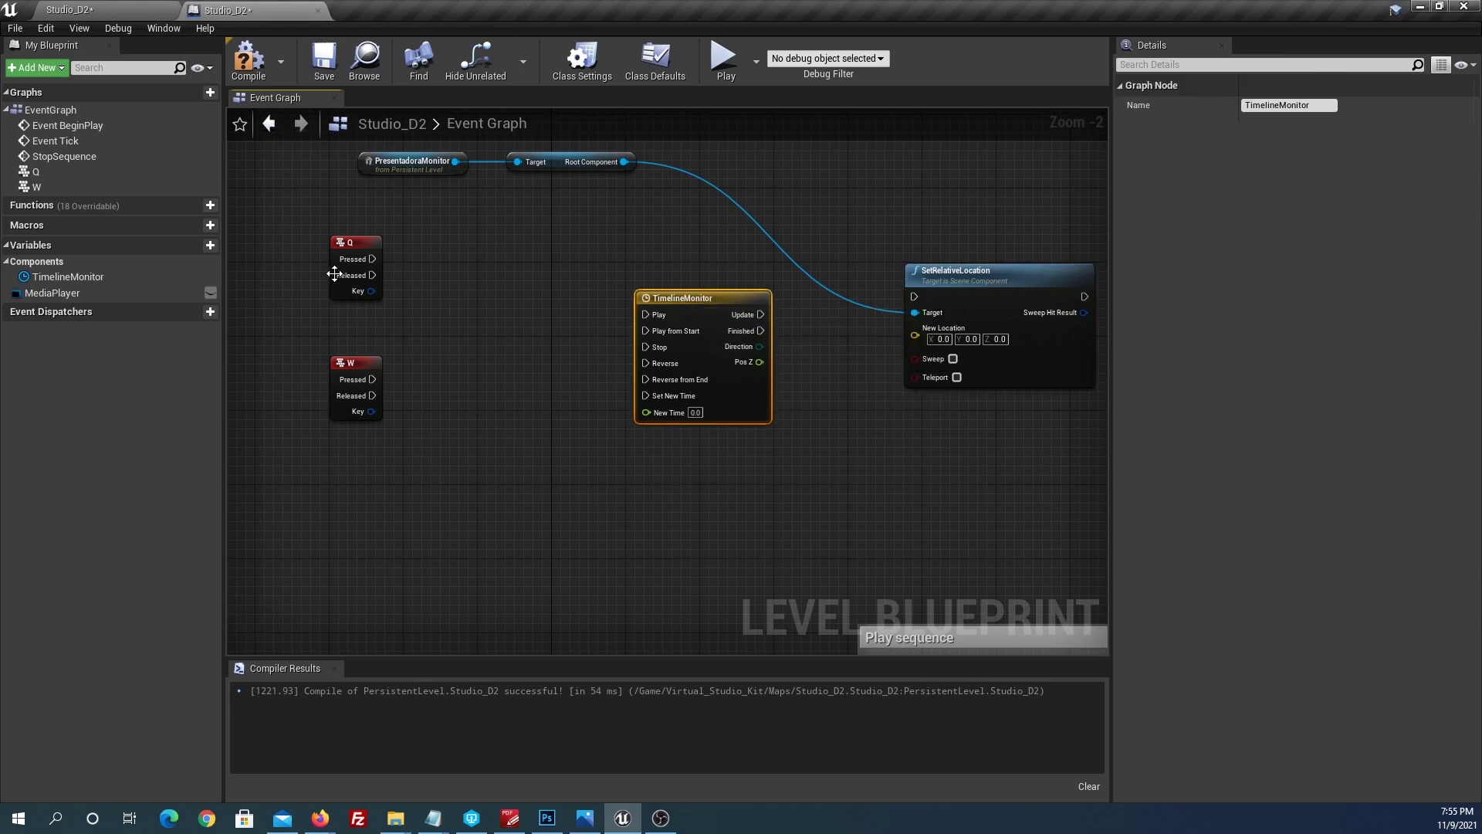
mouse_move(371, 259)
left_mouse_down()
mouse_move(642, 337)
mouse_move(641, 233)
left_mouse_up()
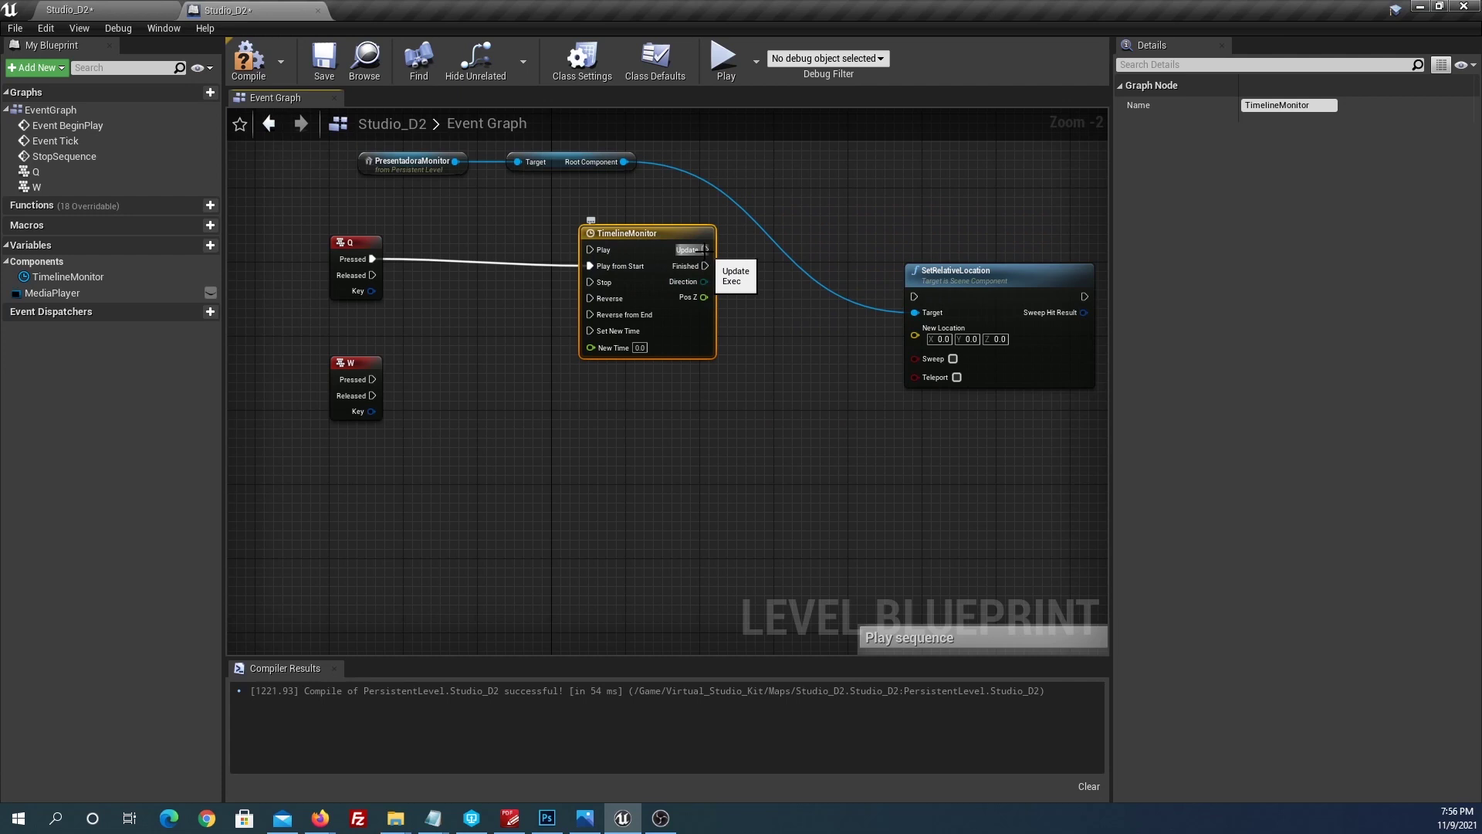
Step: Check the TimelineMonitor curve, then wire its Update output to SetRelativeLocation
double_click(639, 231)
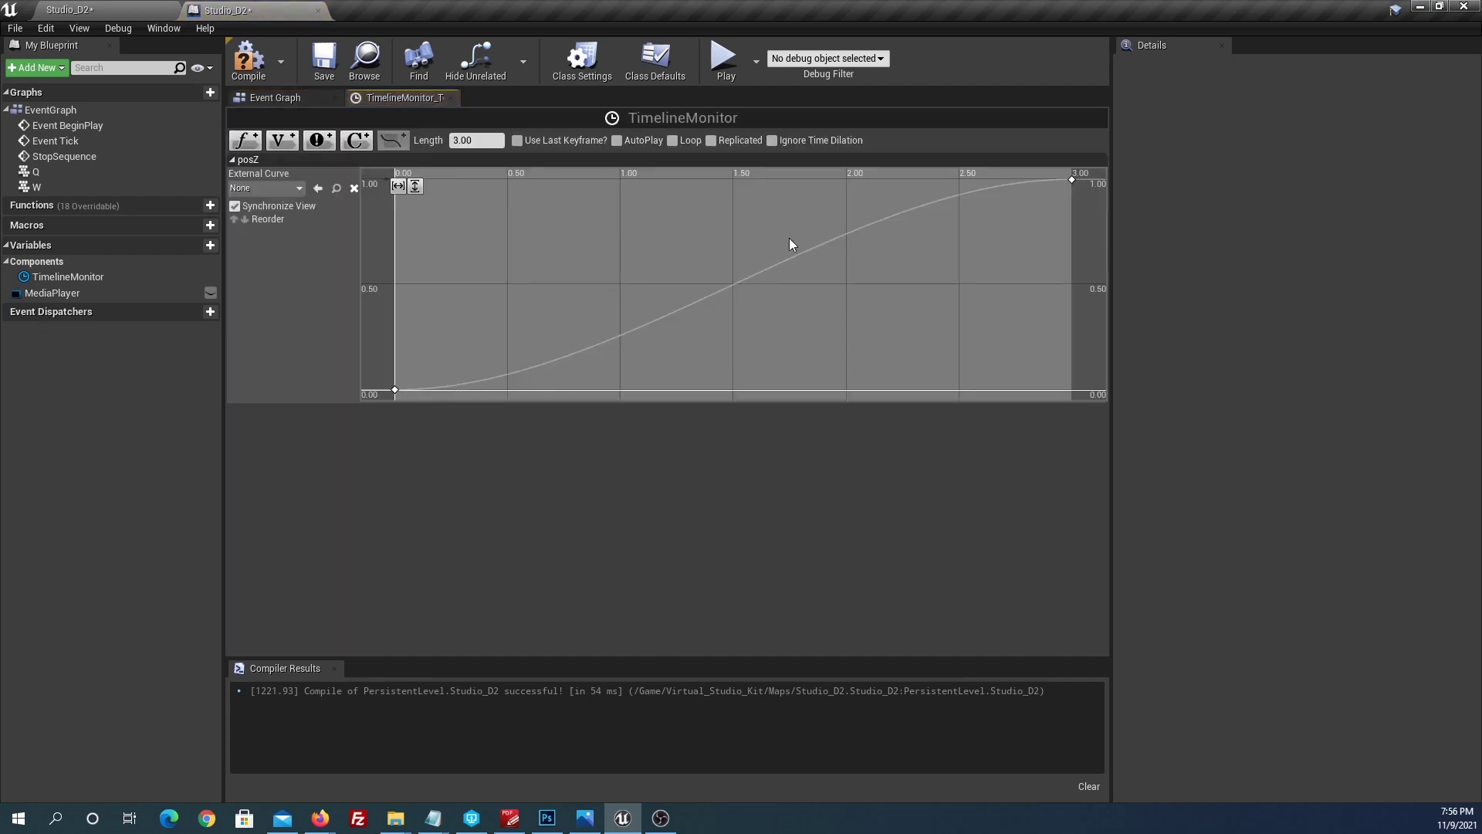
left_click(304, 99)
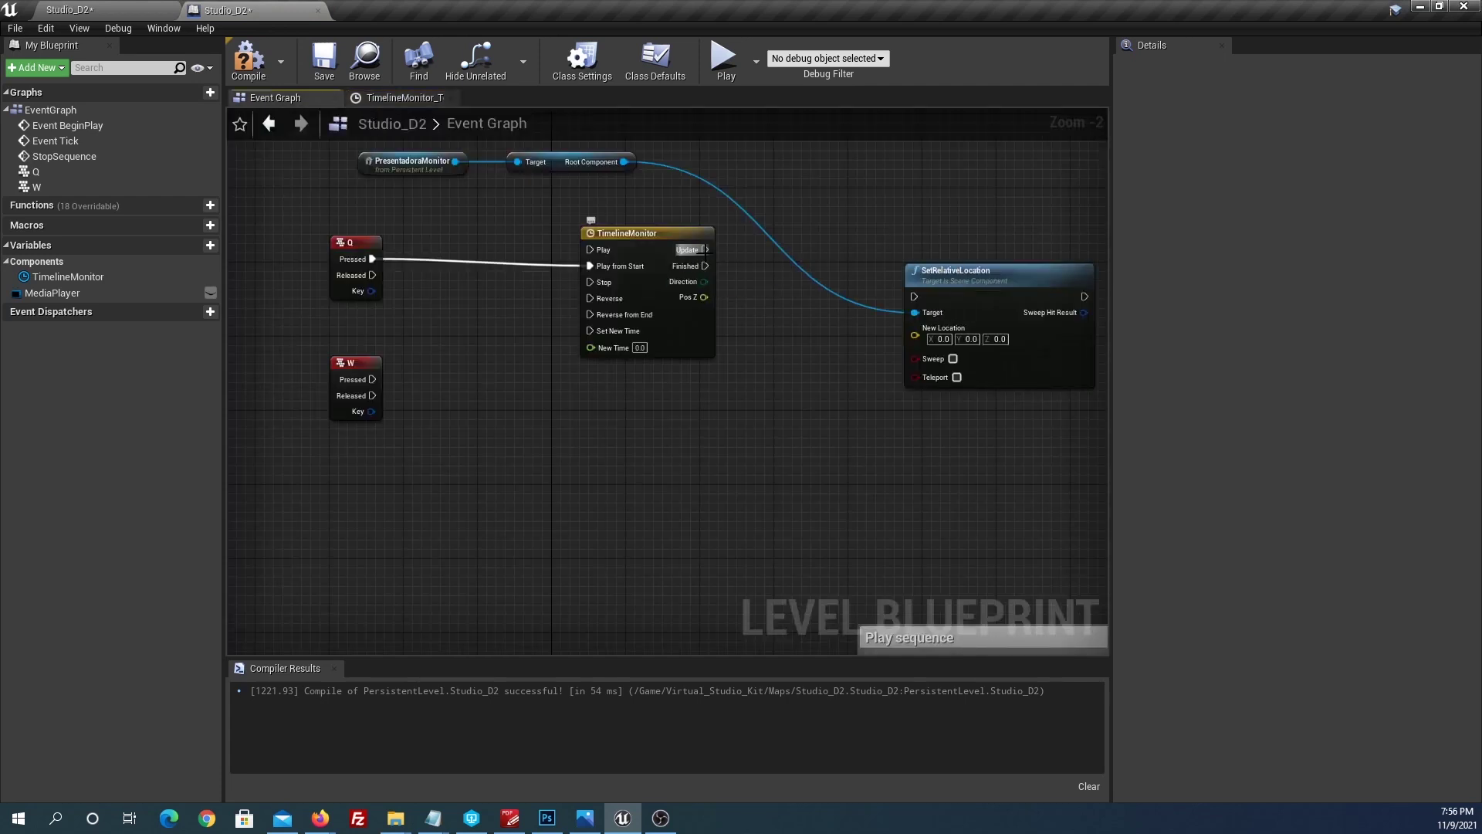
left_click_drag(706, 249, 914, 296)
scroll(786, 409, "down", 1)
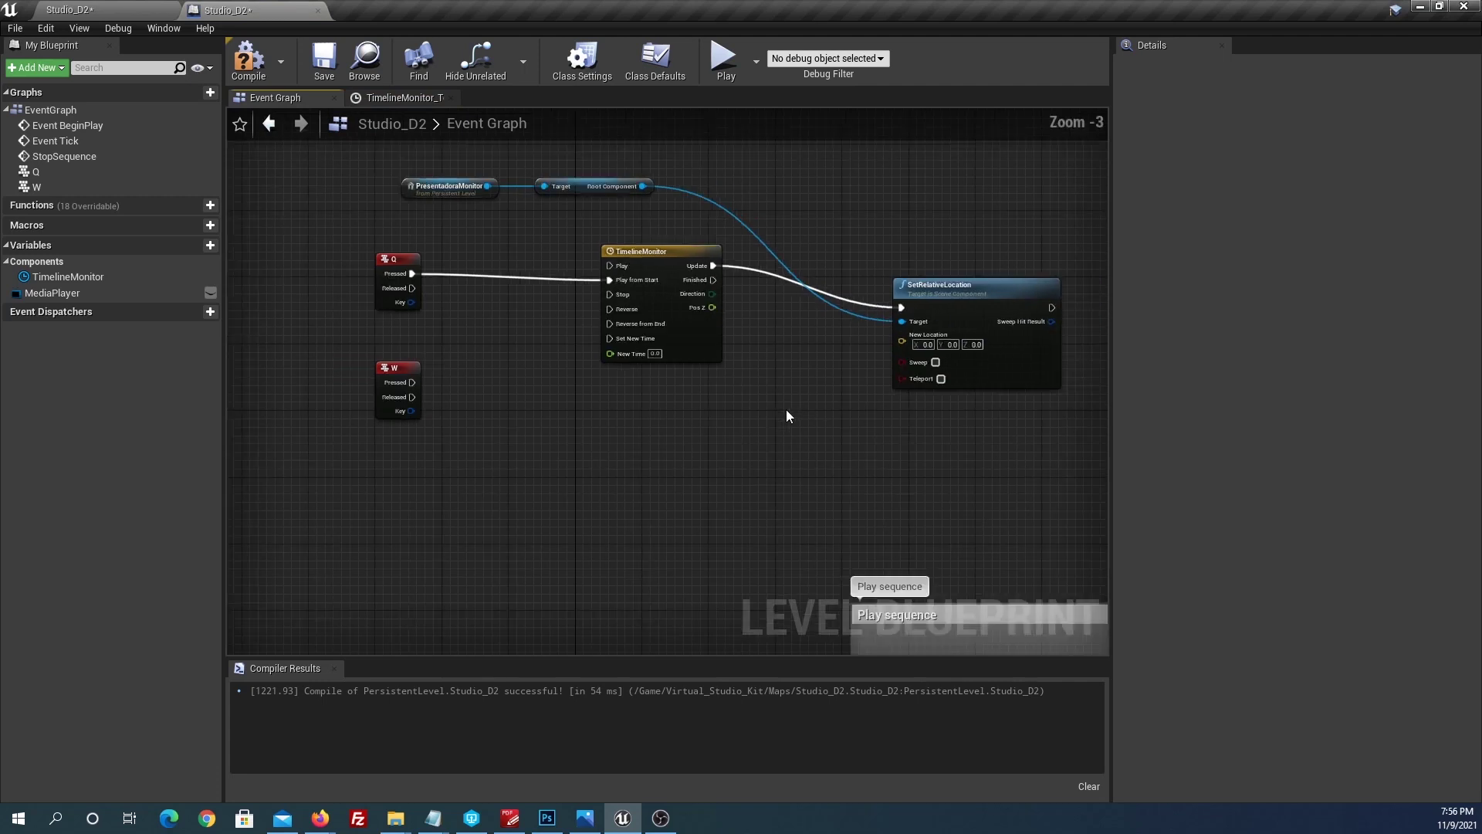
right_click_drag(786, 409, 629, 411)
left_click_drag(842, 290, 925, 261)
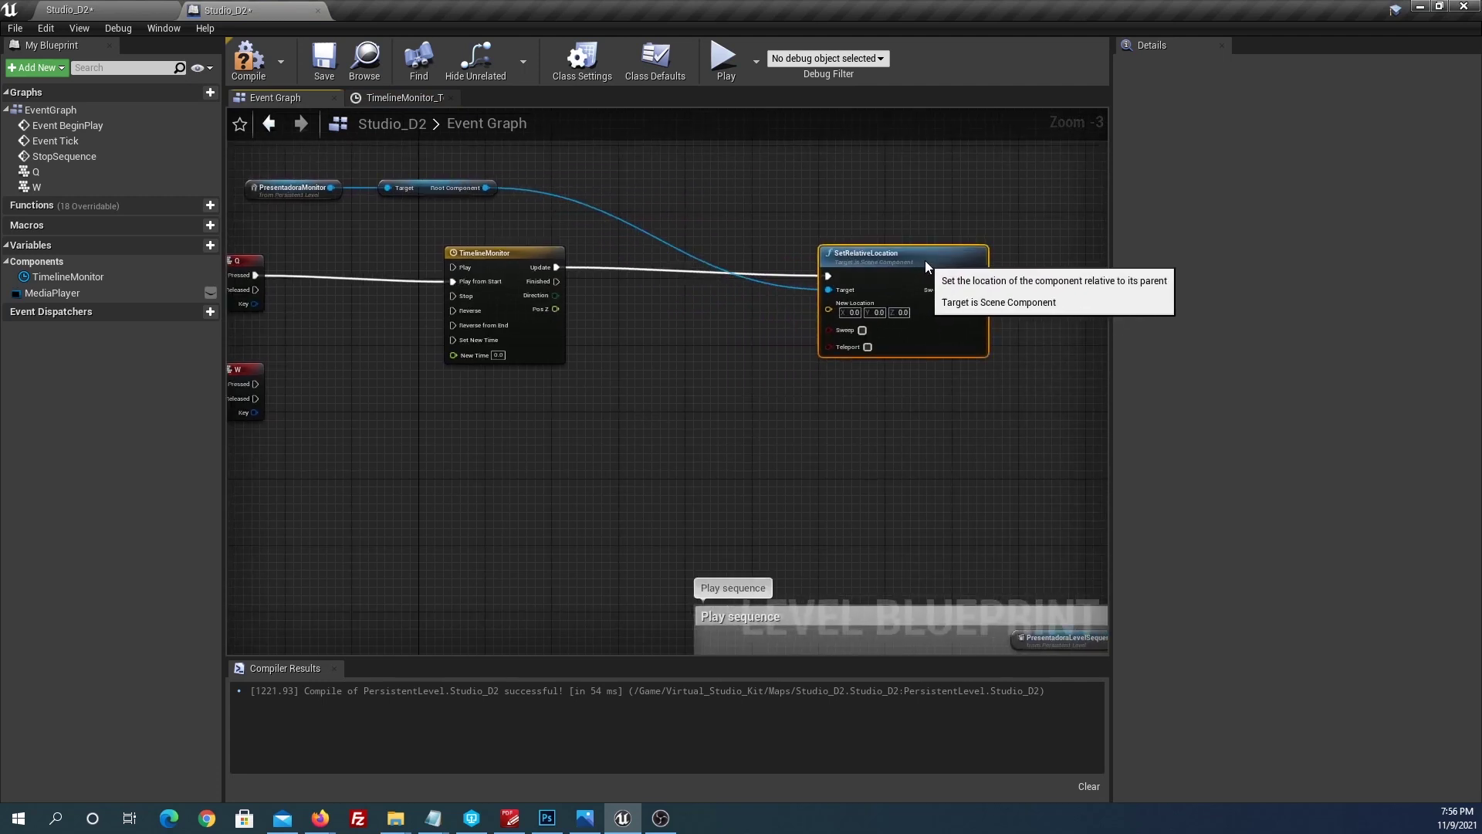
right_click_drag(926, 266, 1035, 243)
Step: Reconnect Q Pressed to Play from Start and nudge the Q event node up
left_click(348, 249)
left_click_drag(366, 260, 563, 258)
right_click_drag(909, 332, 845, 388)
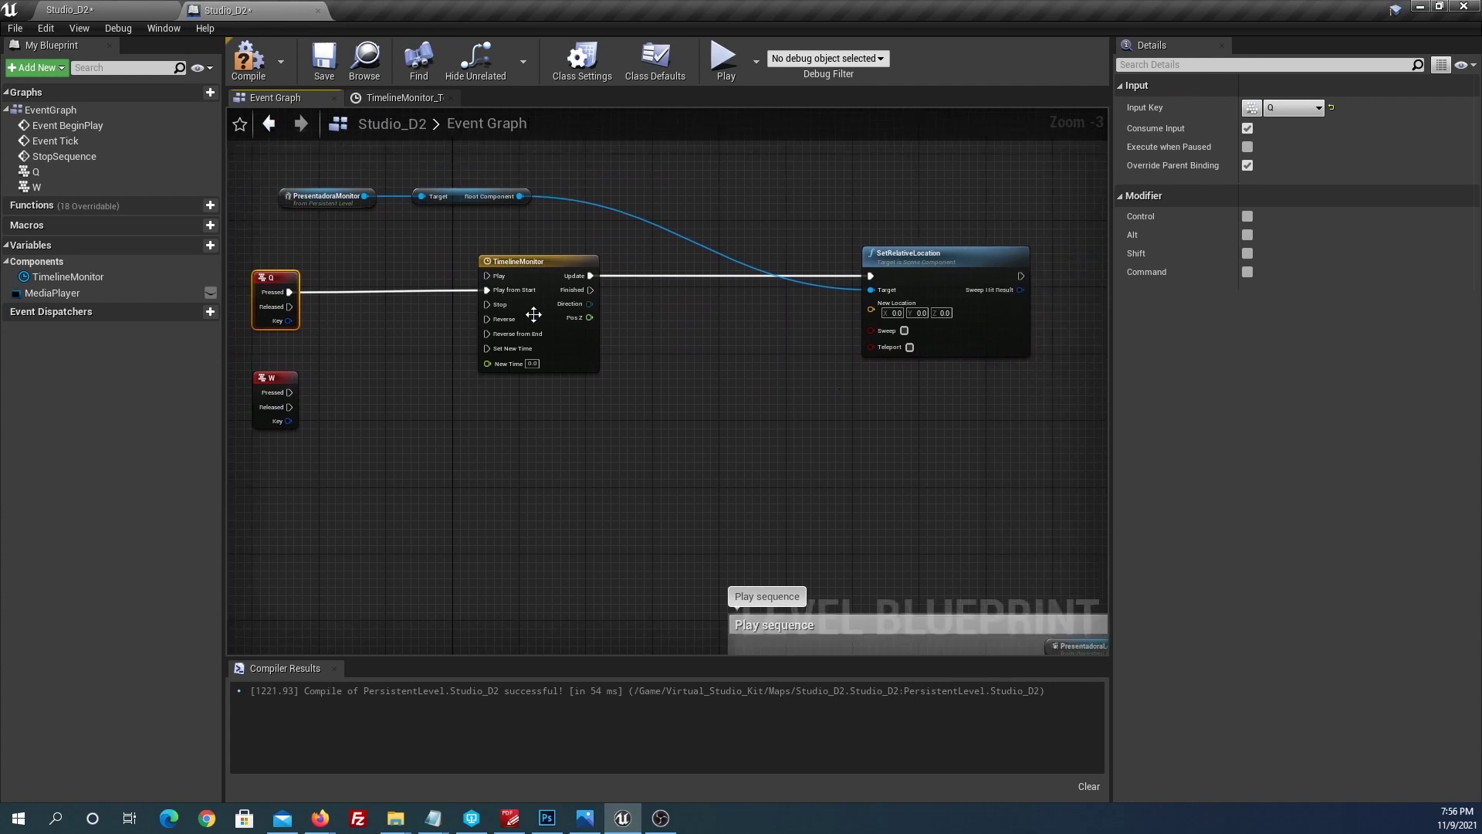
left_click_drag(273, 279, 274, 270)
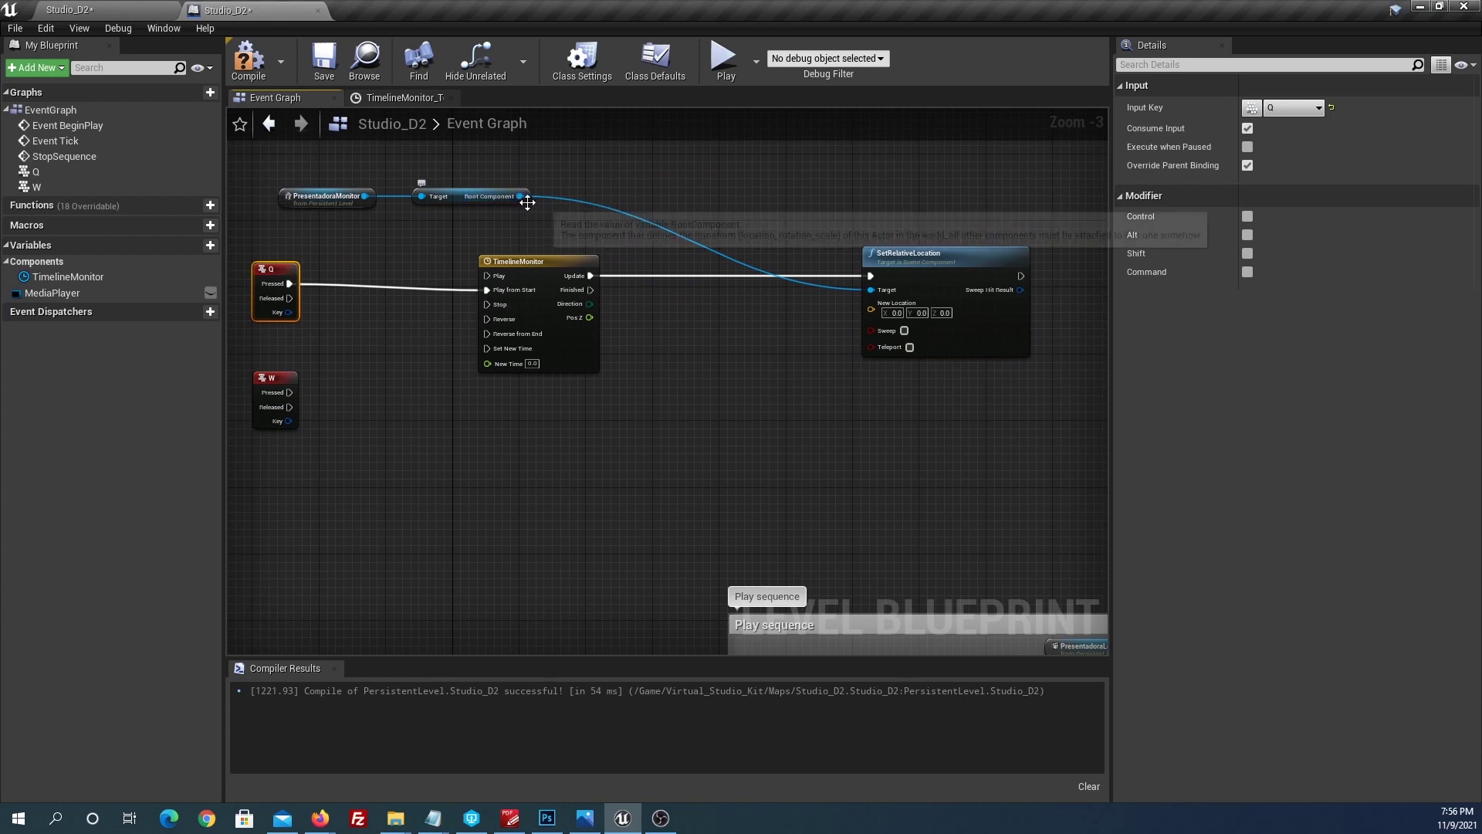
Step: Add a Get Relative Location node from Root Component and split its output into X, Y, Z
left_click_drag(519, 196, 706, 161)
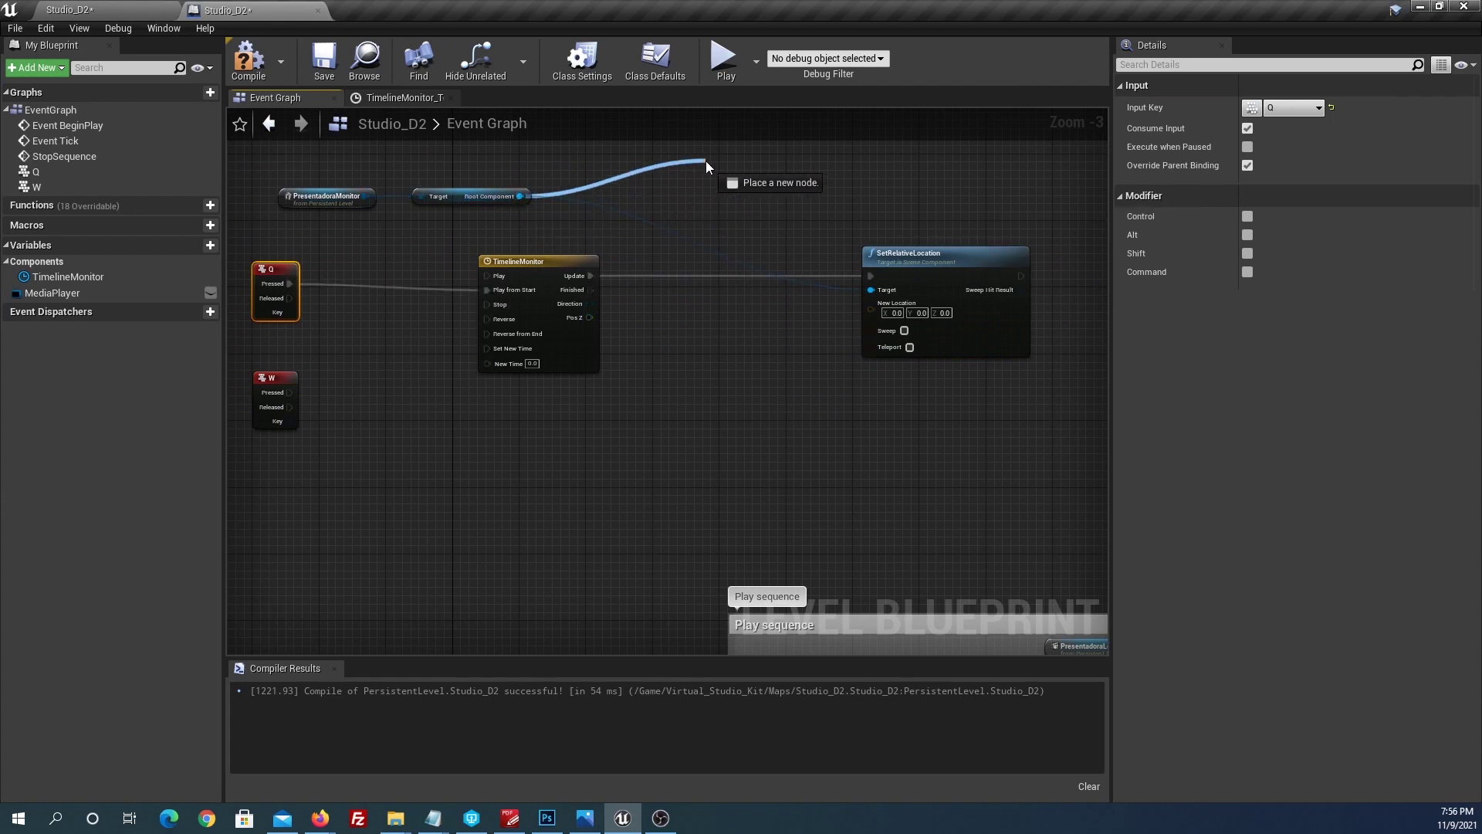
type("getre")
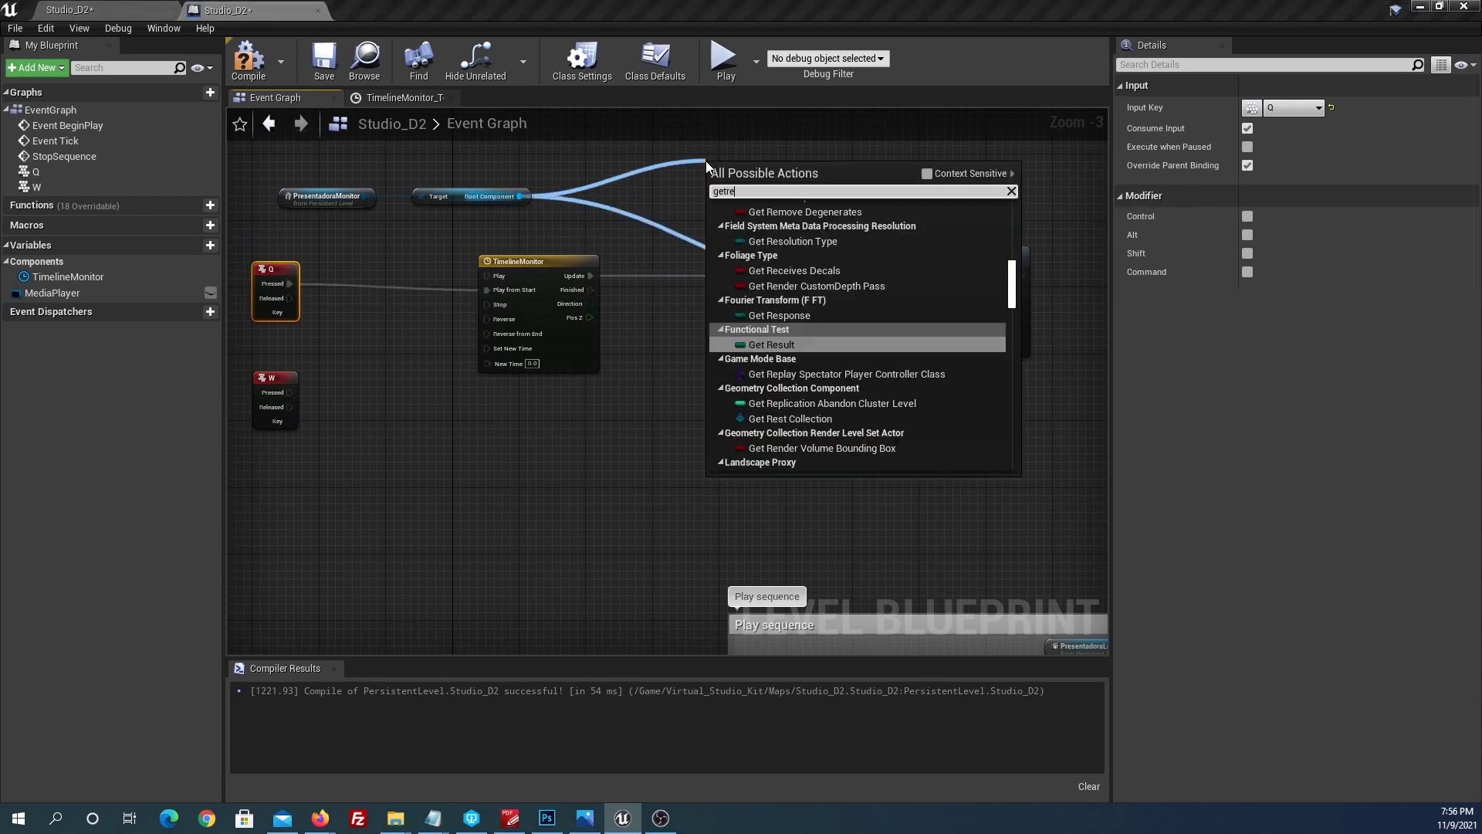
type("lativel")
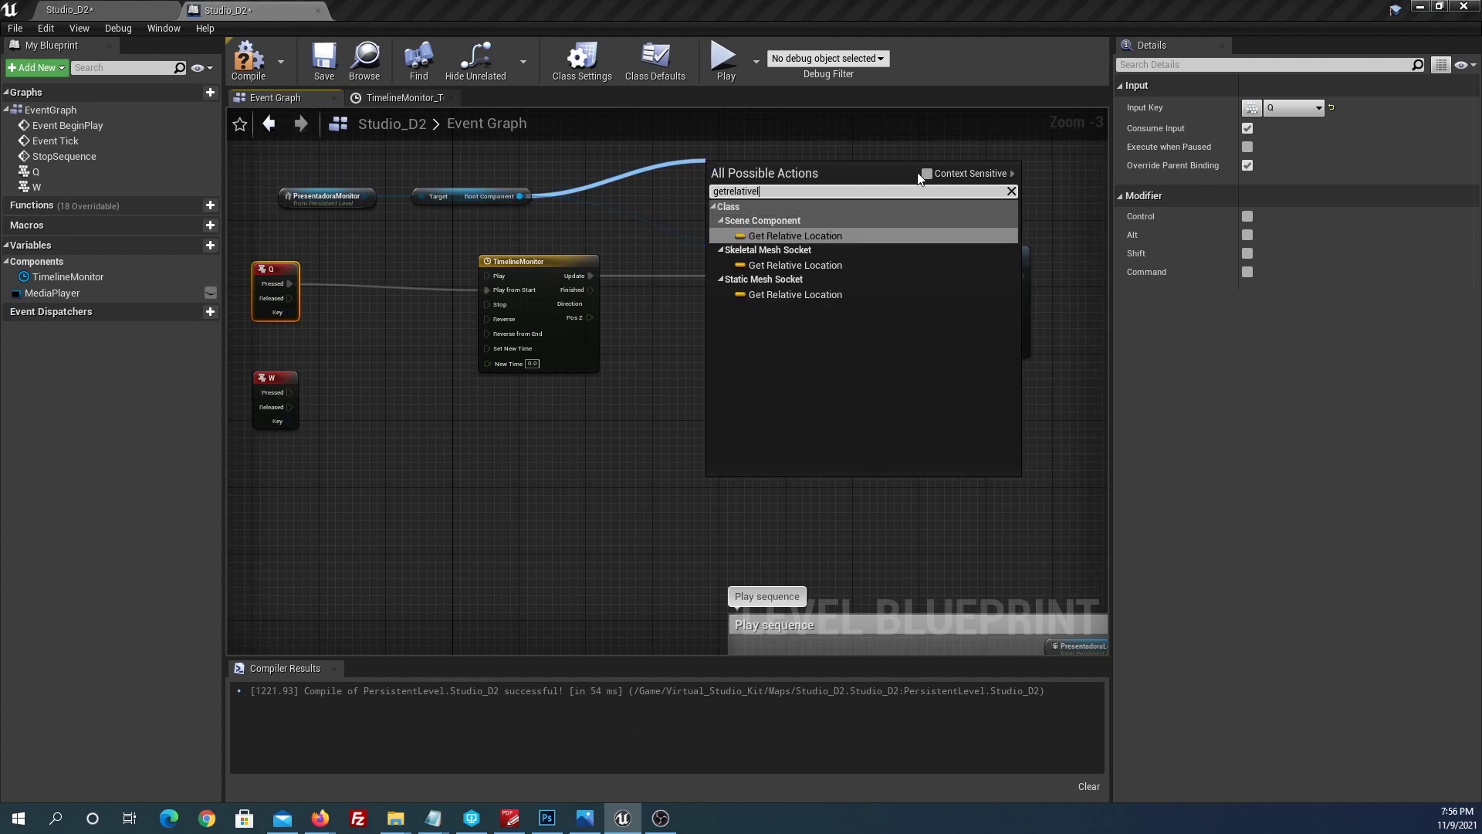
left_click(798, 237)
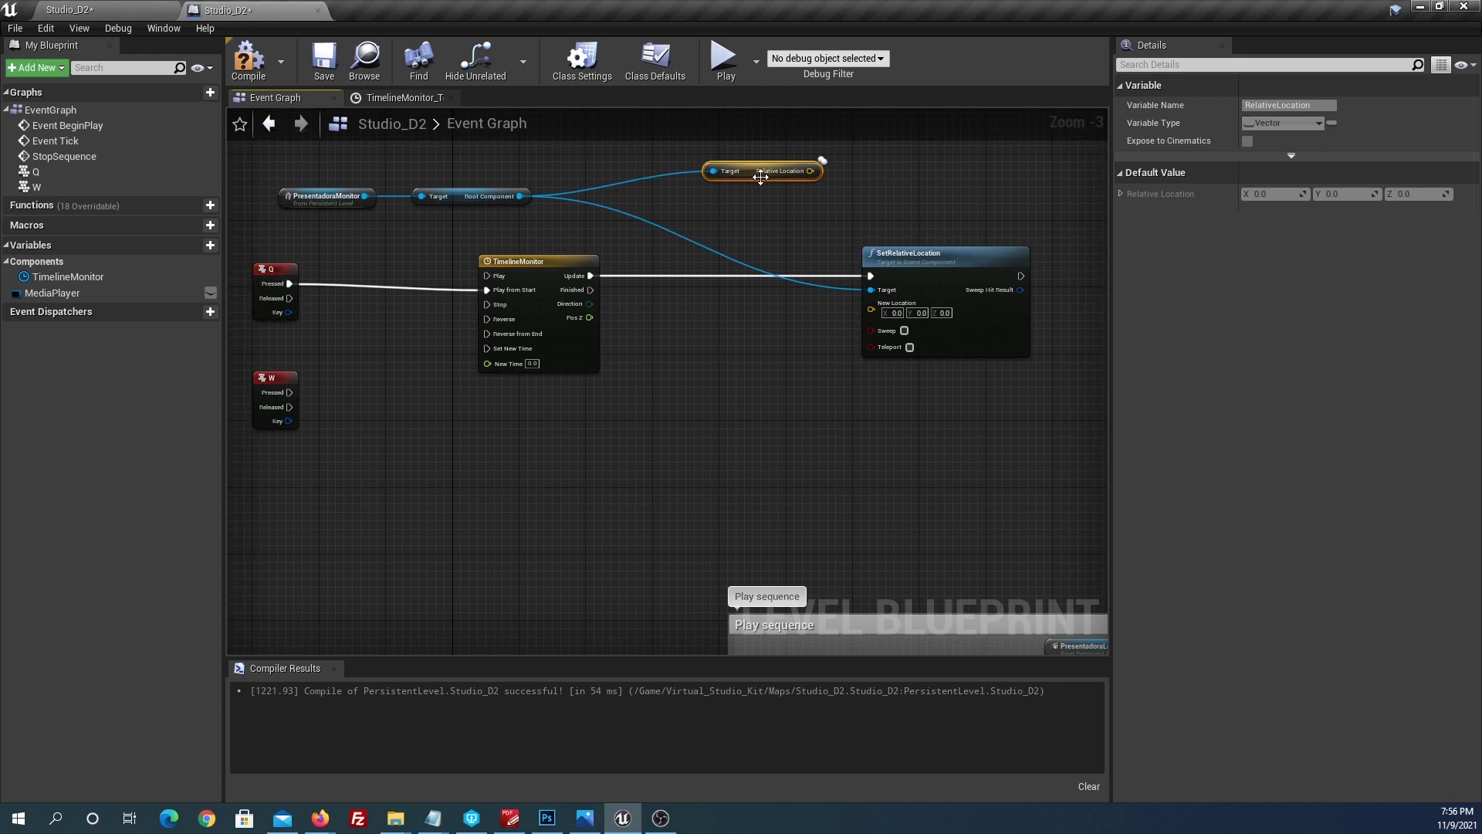
scroll(741, 182, "up", 2)
scroll(784, 209, "down", 1)
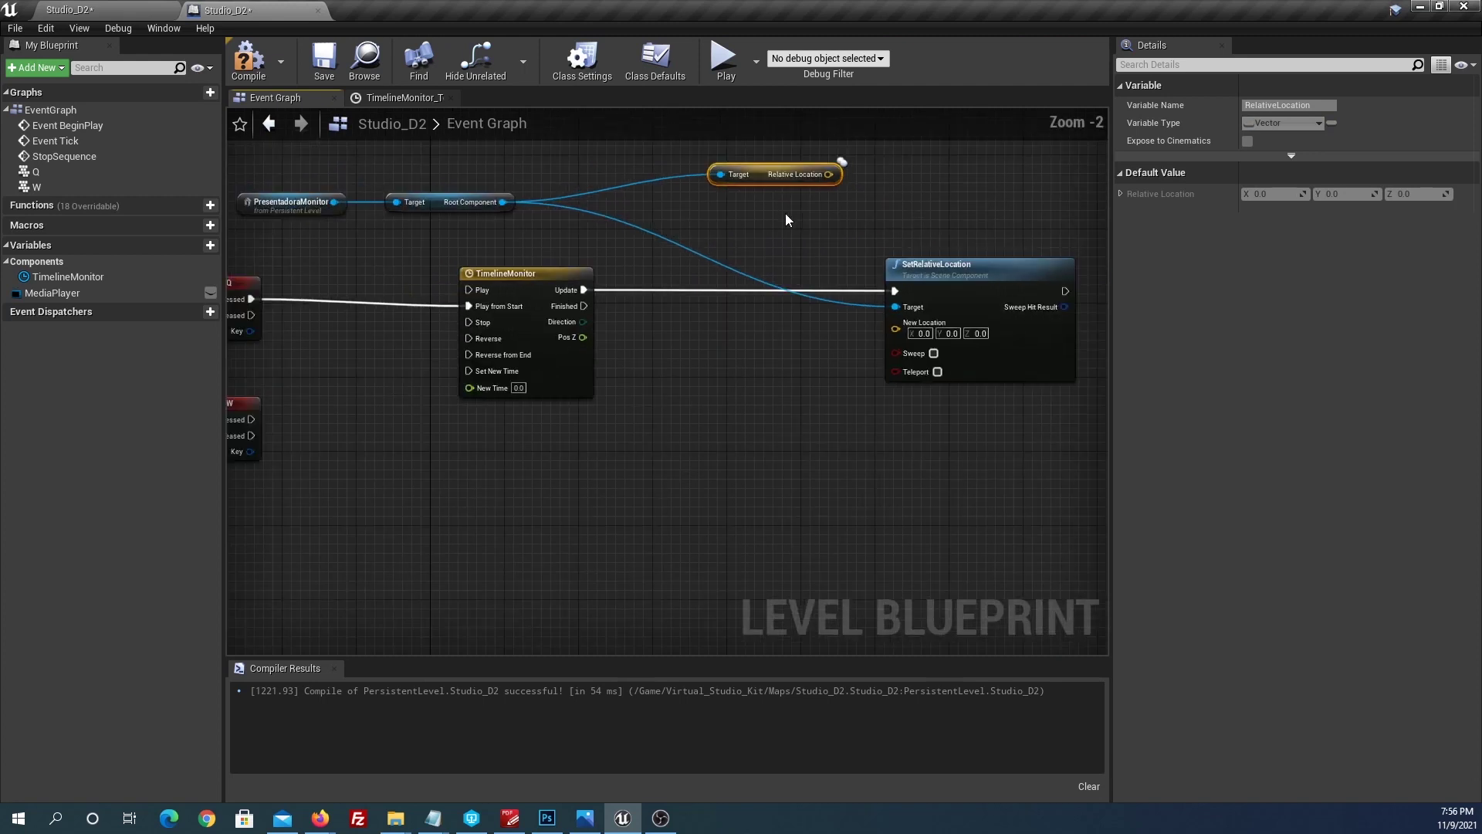
left_click_drag(822, 180, 786, 213)
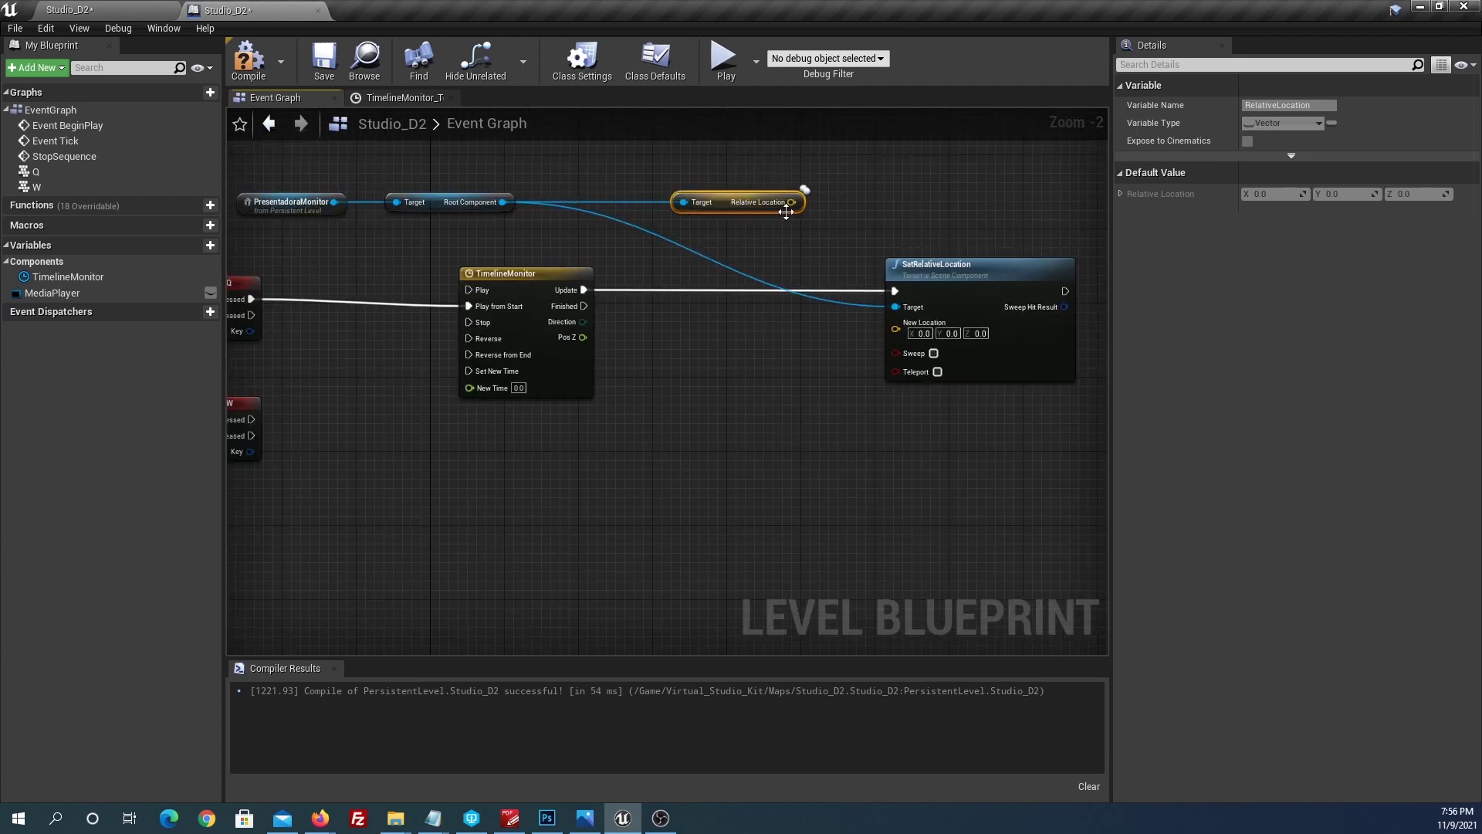
right_click(791, 202)
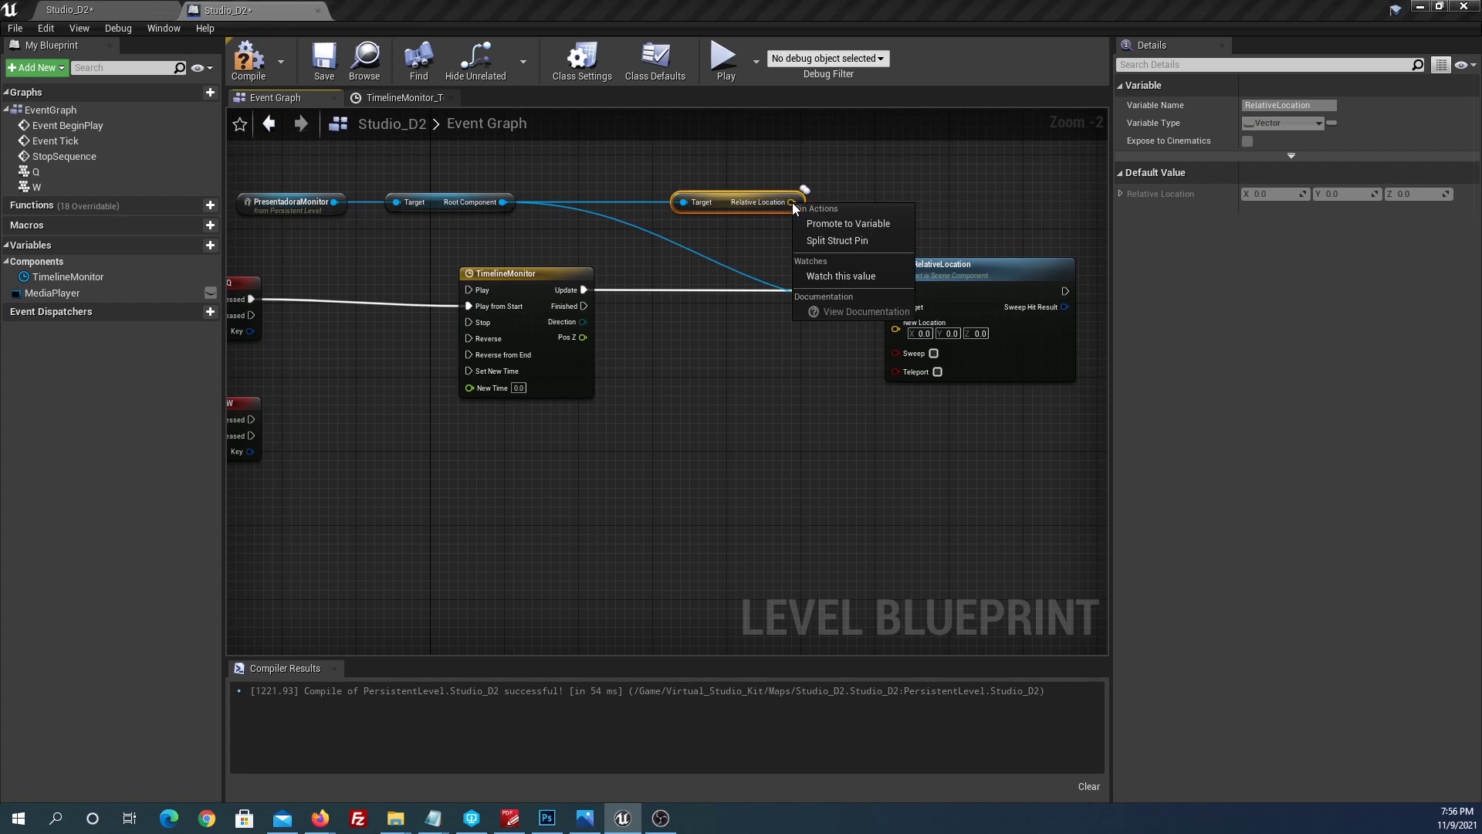
left_click(828, 244)
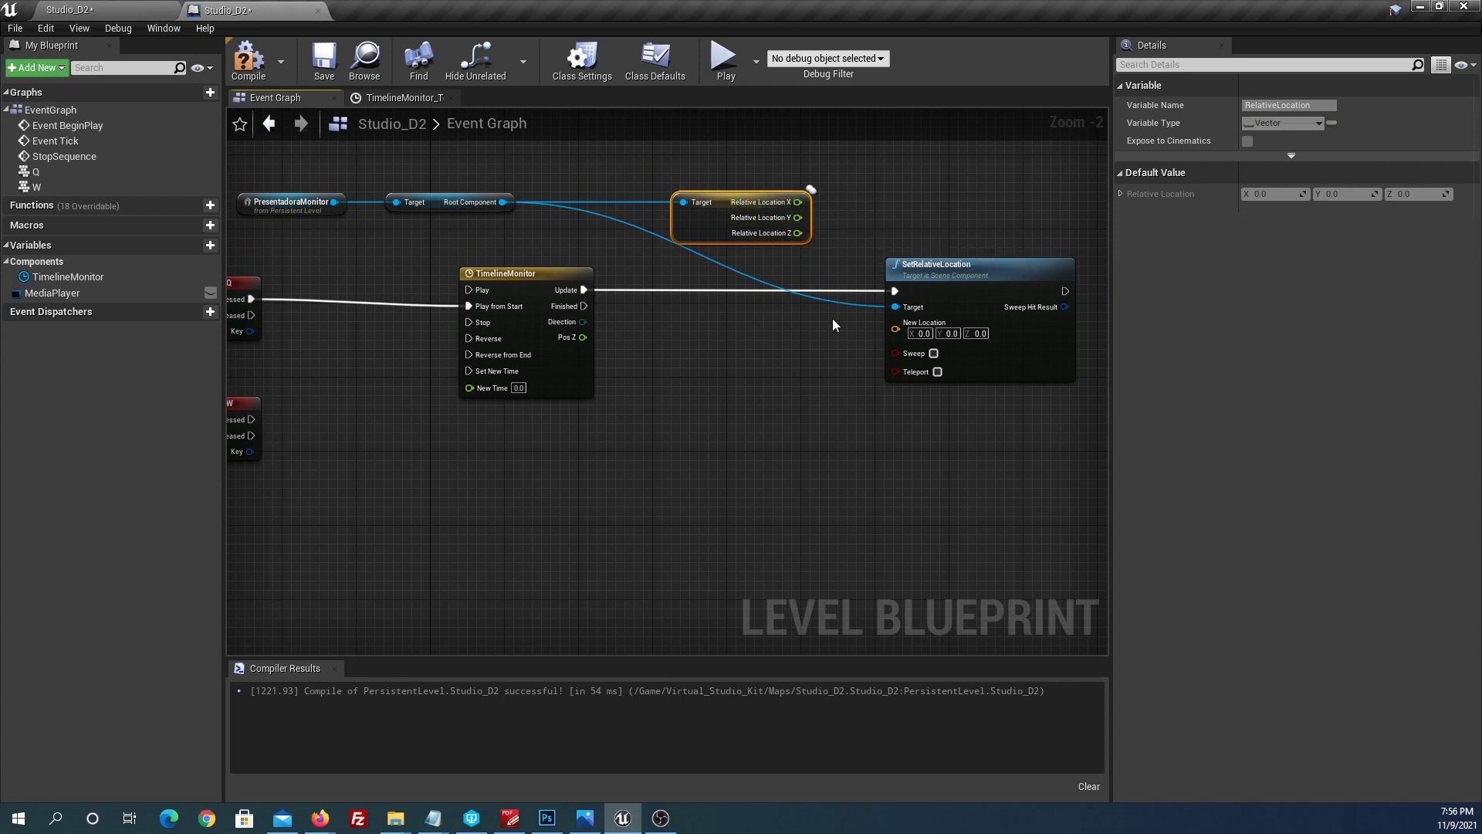
Step: Split New Location and feed it Relative Location X/Y plus the timeline's Pos Z
right_click(895, 330)
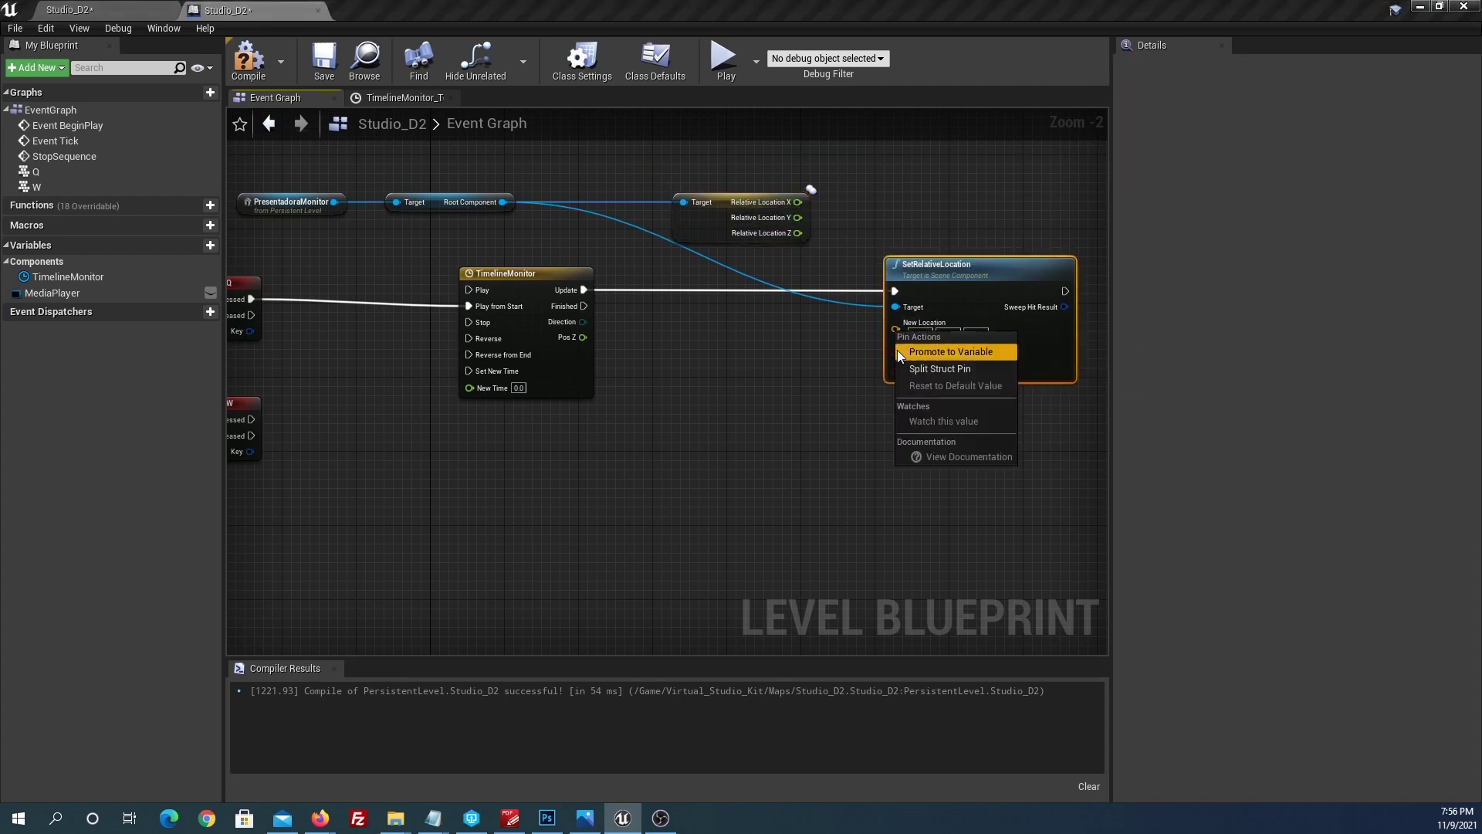
left_click(908, 369)
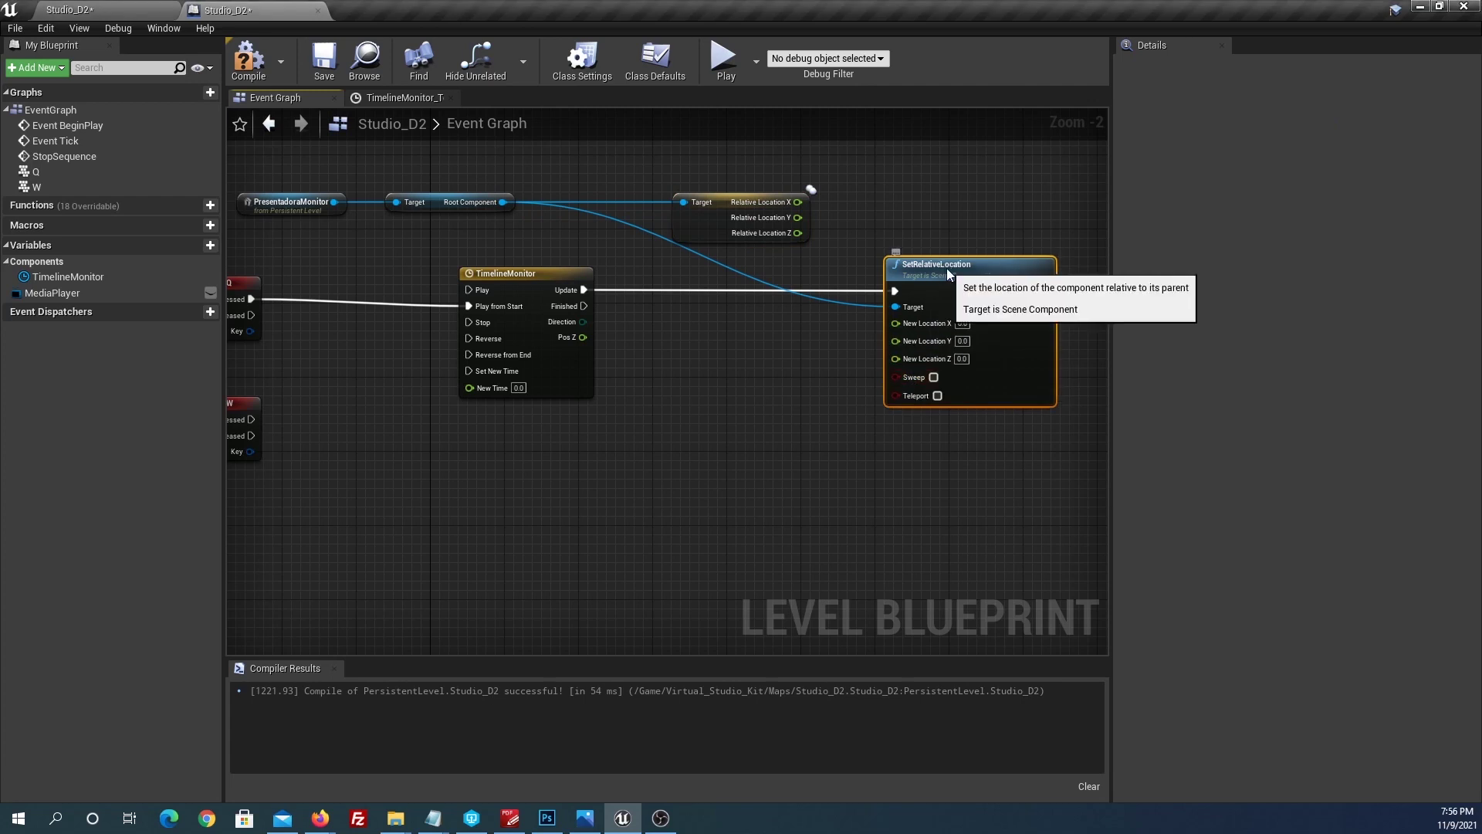
scroll(776, 395, "down", 2)
scroll(794, 350, "up", 2)
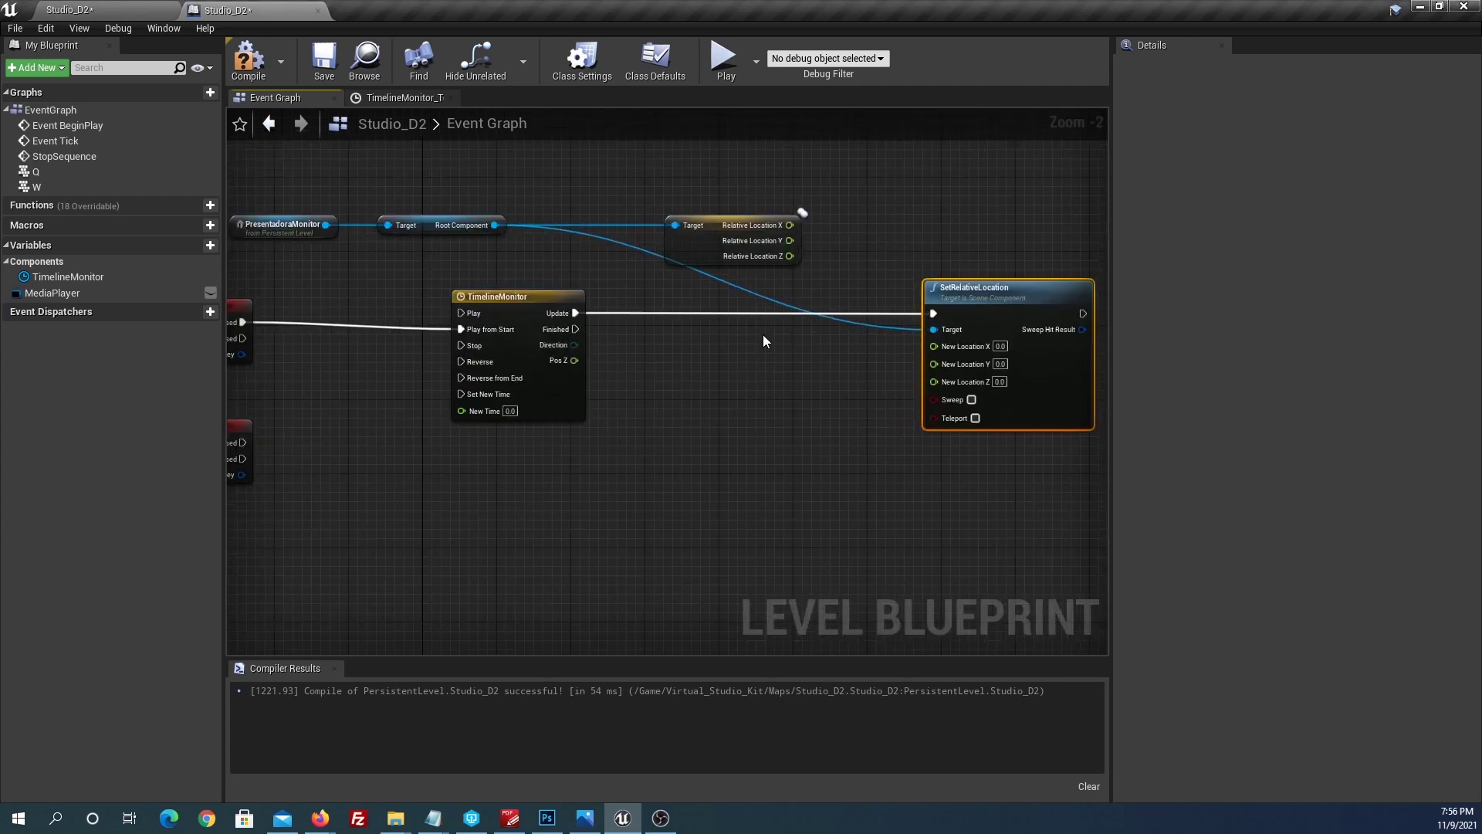
left_click_drag(791, 225, 933, 345)
mouse_move(789, 241)
left_mouse_down()
mouse_move(876, 258)
mouse_move(933, 361)
left_mouse_up()
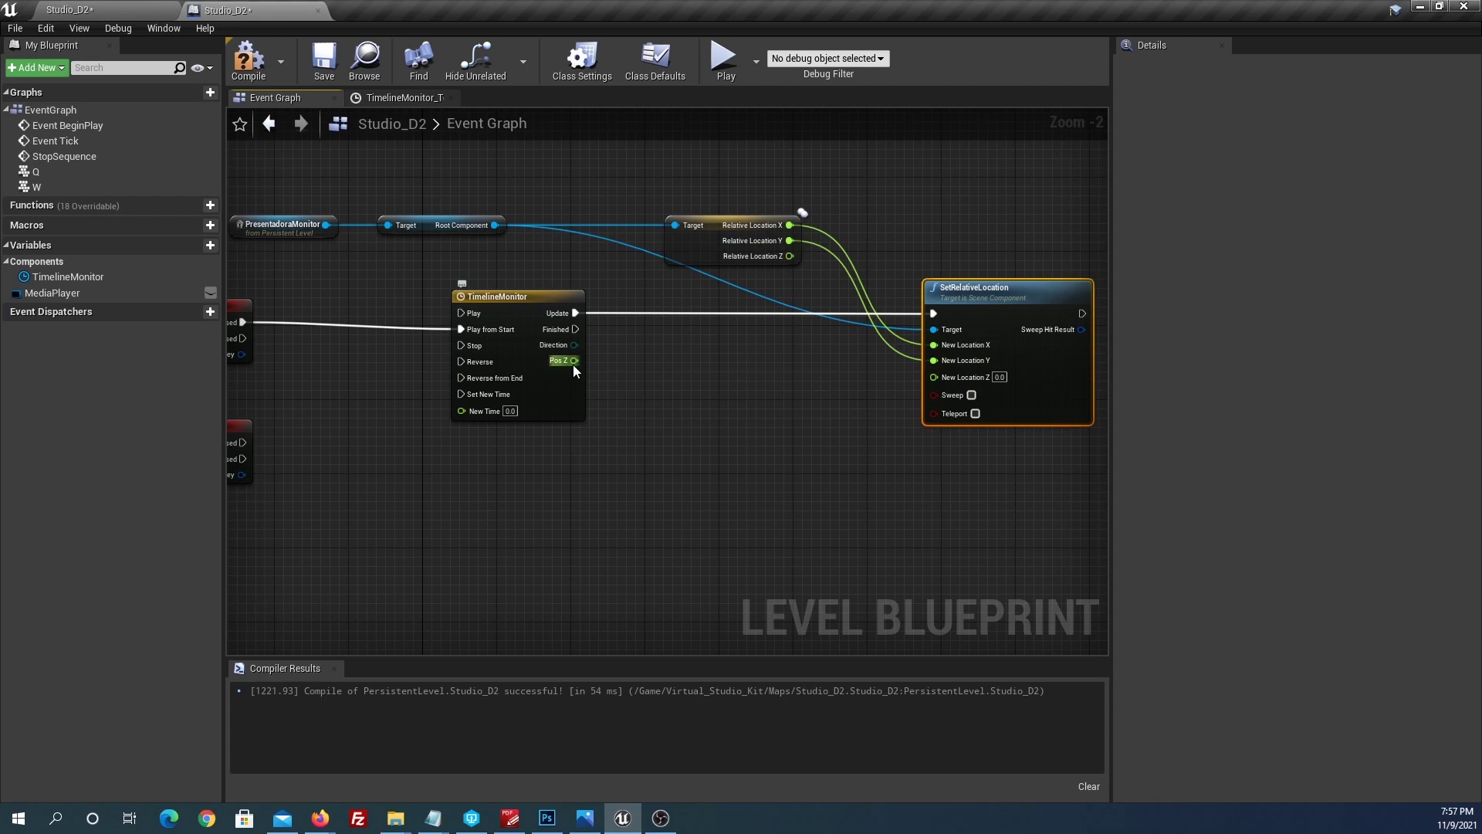
left_click_drag(575, 360, 931, 379)
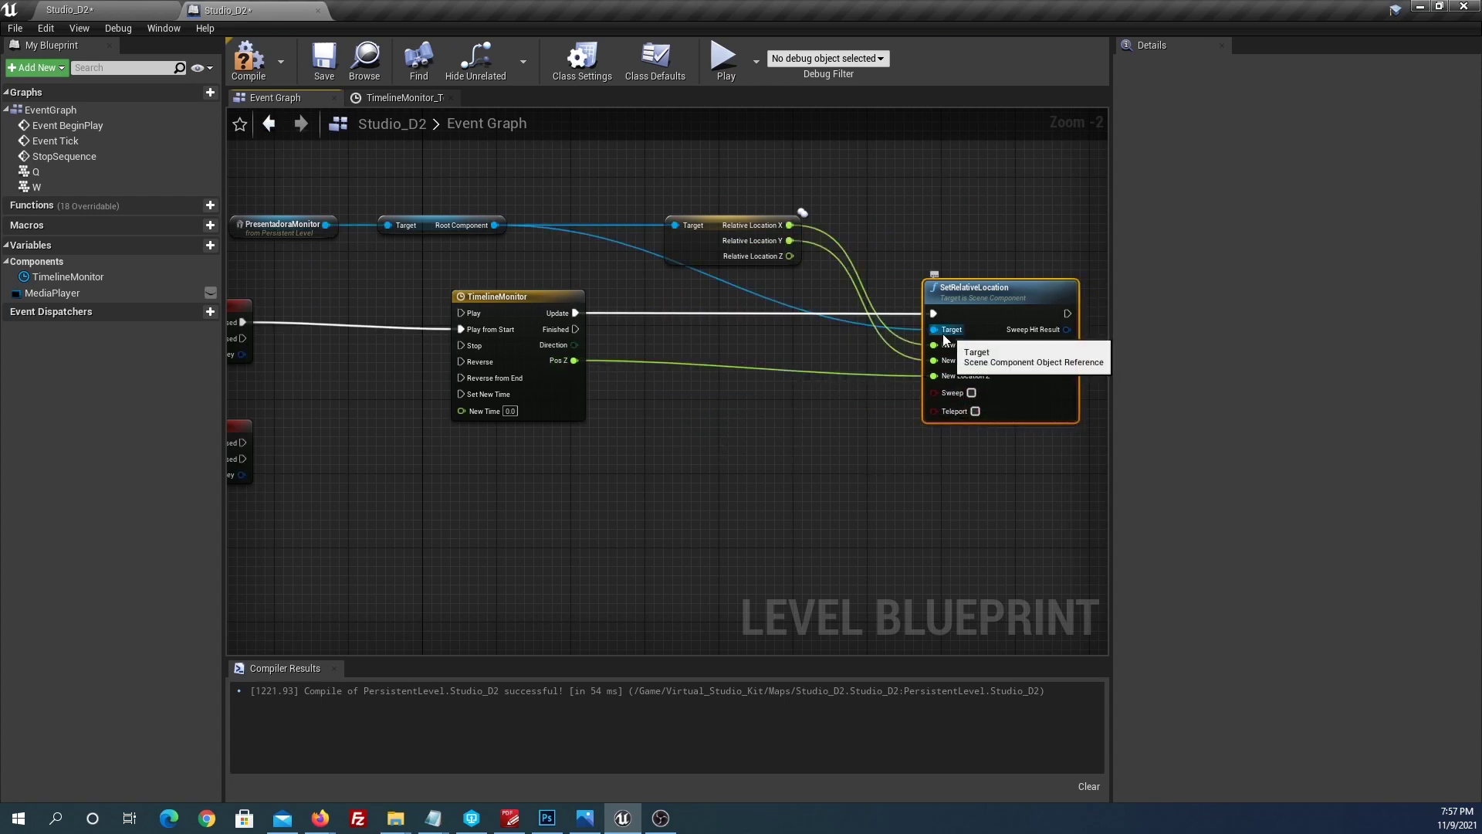
Step: Tidy the graph and straighten the wires between Q, TimelineMonitor and SetRelativeLocation
left_click_drag(745, 222, 753, 168)
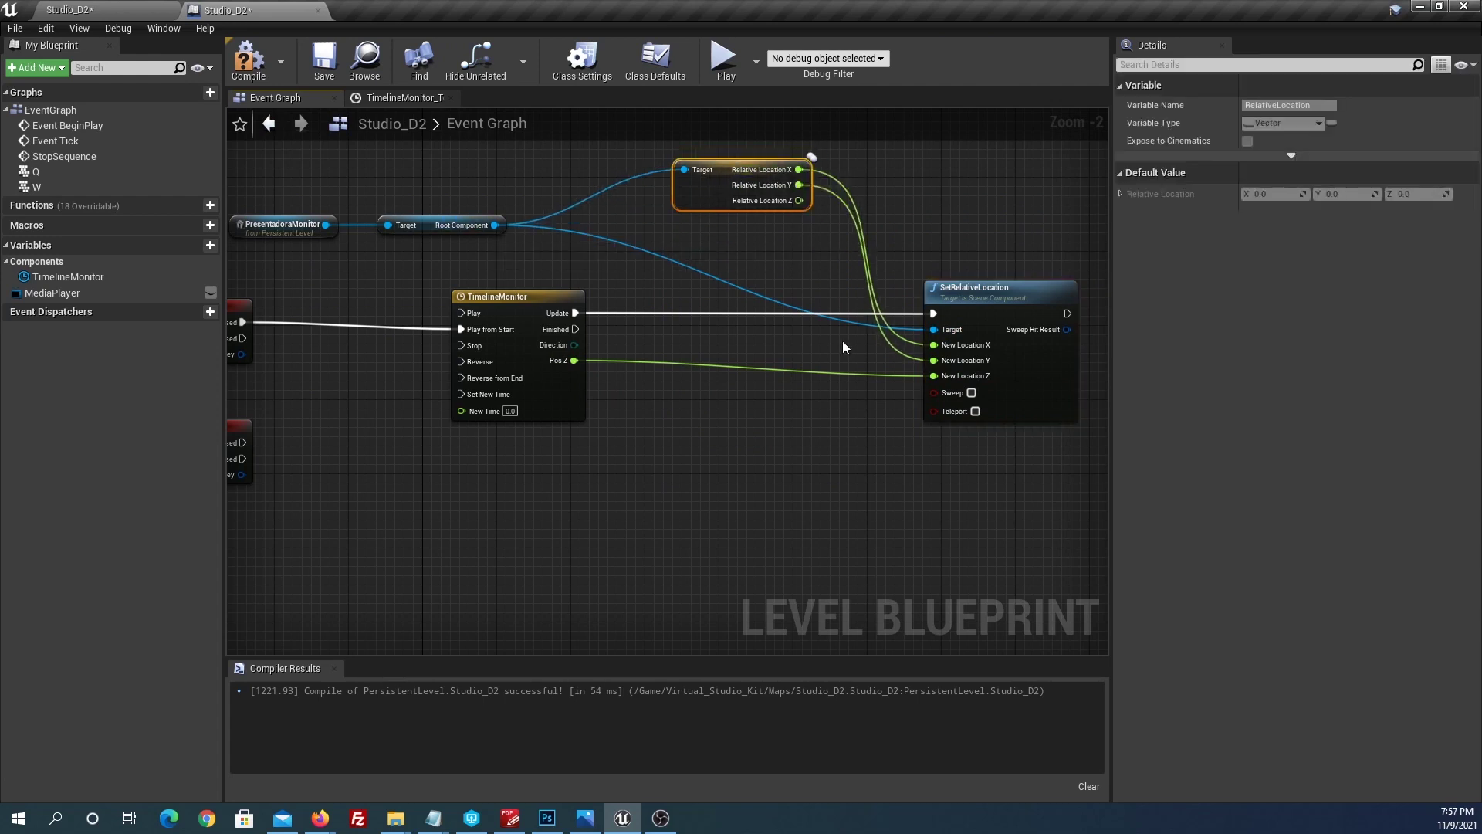
scroll(857, 370, "down", 1)
left_click_drag(281, 290, 623, 312)
left_click(957, 336, "ctrl")
key("q")
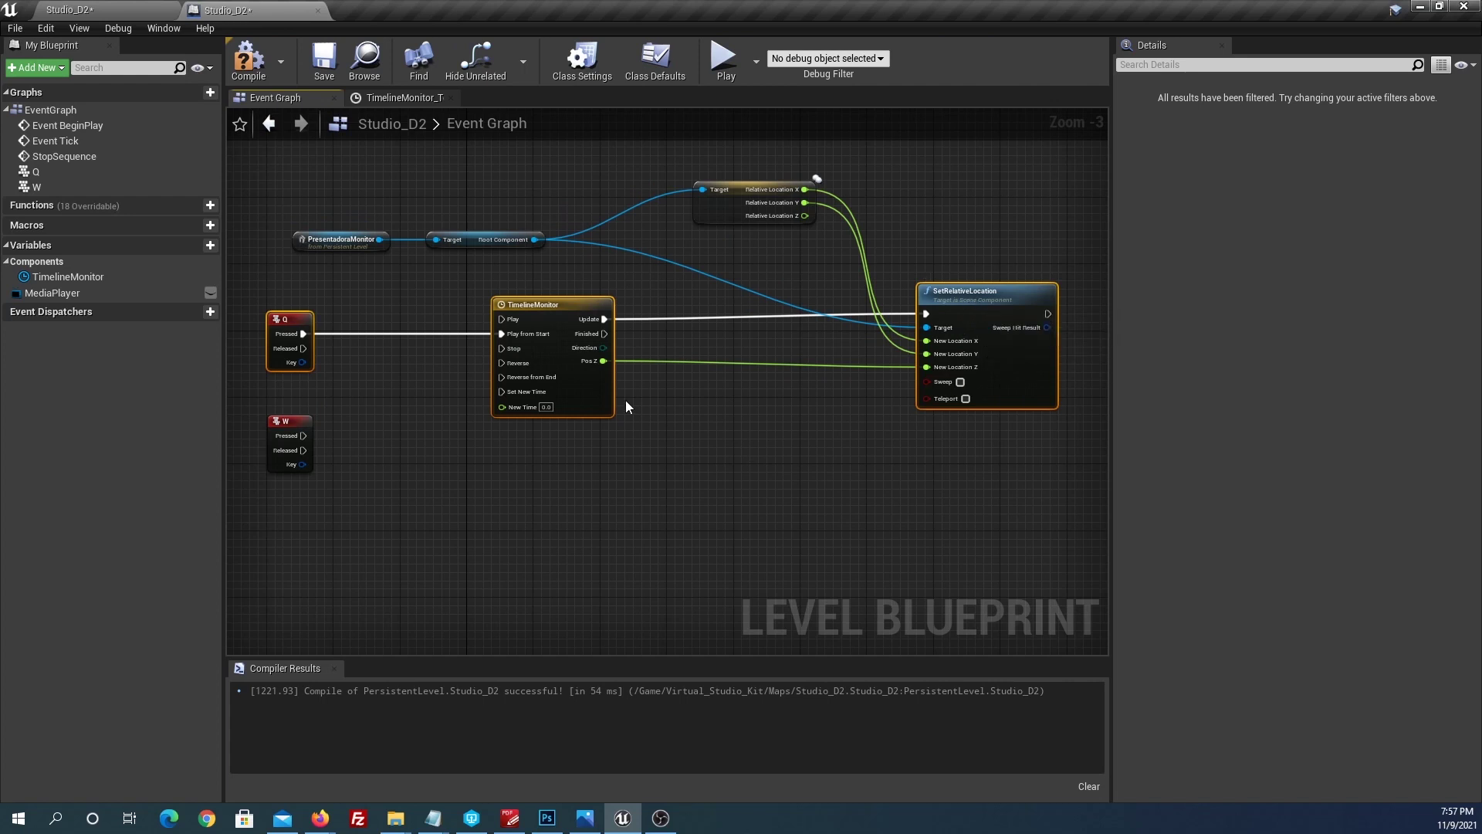
Step: Check TimelineMonitor's posZ curve, compile the Level Blueprint, and open a node search in the Event Graph
double_click(538, 324)
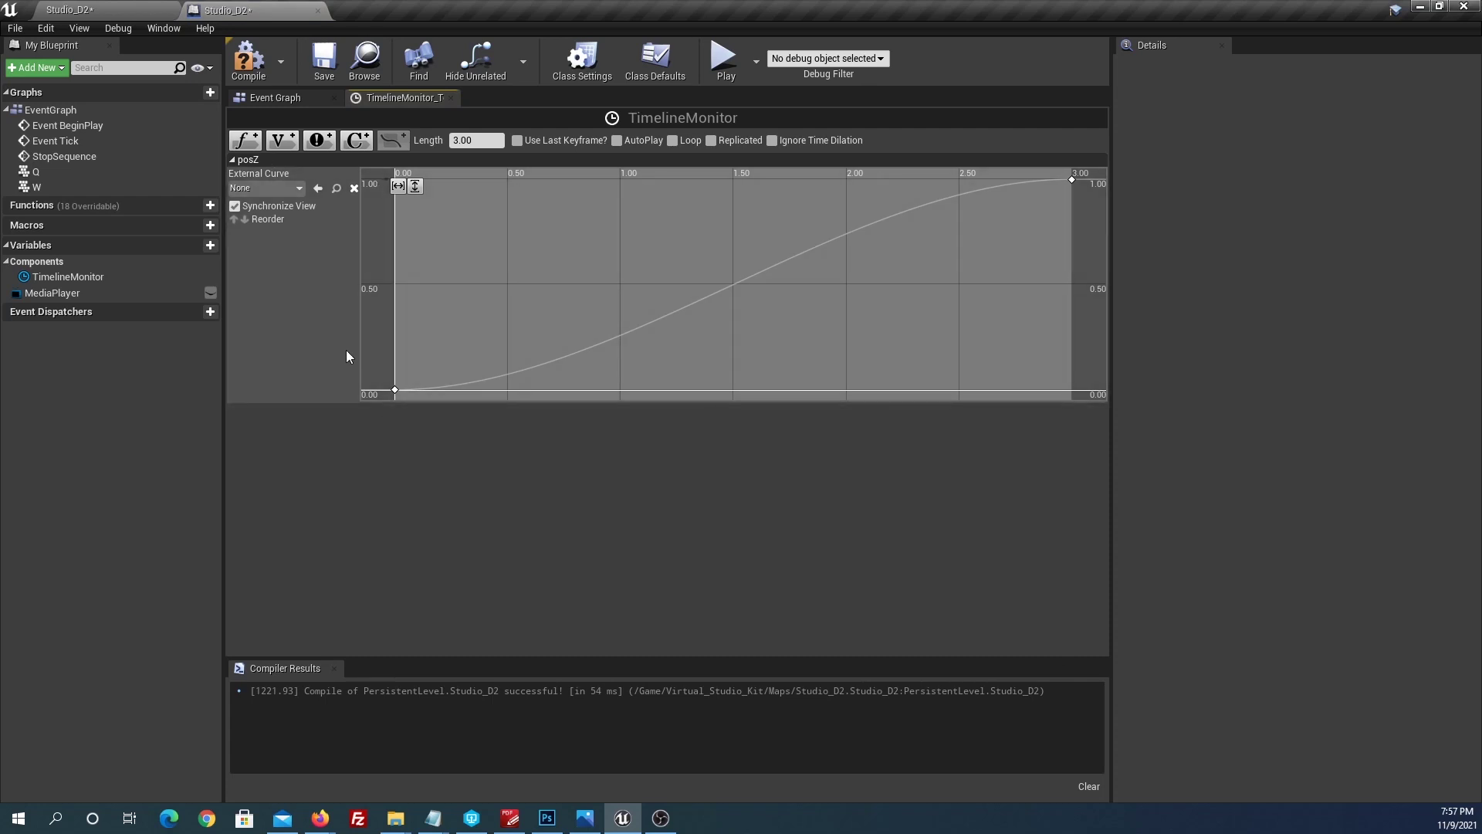
left_click(250, 59)
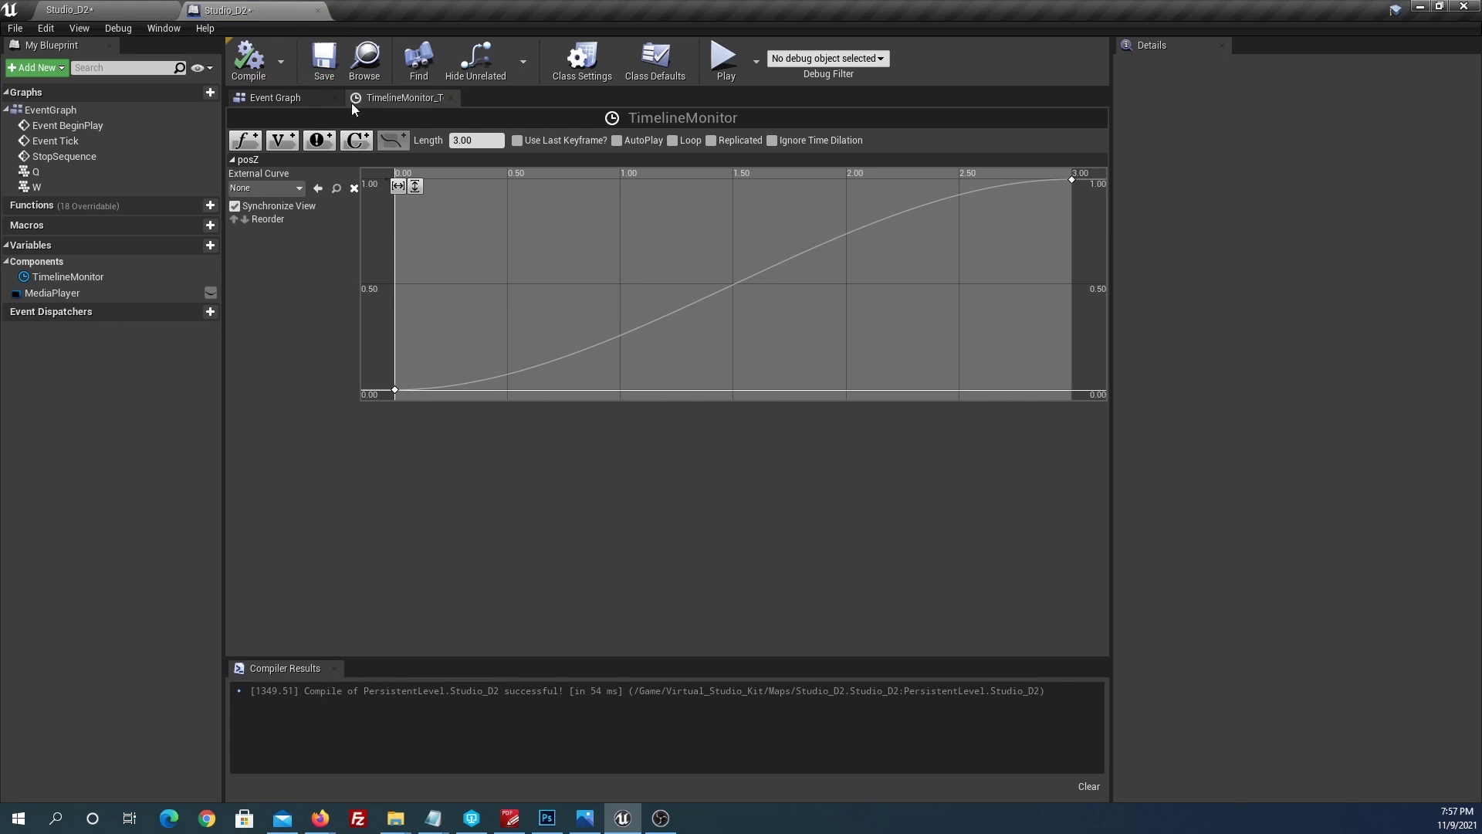
left_click(299, 102)
right_click_drag(728, 441, 721, 440)
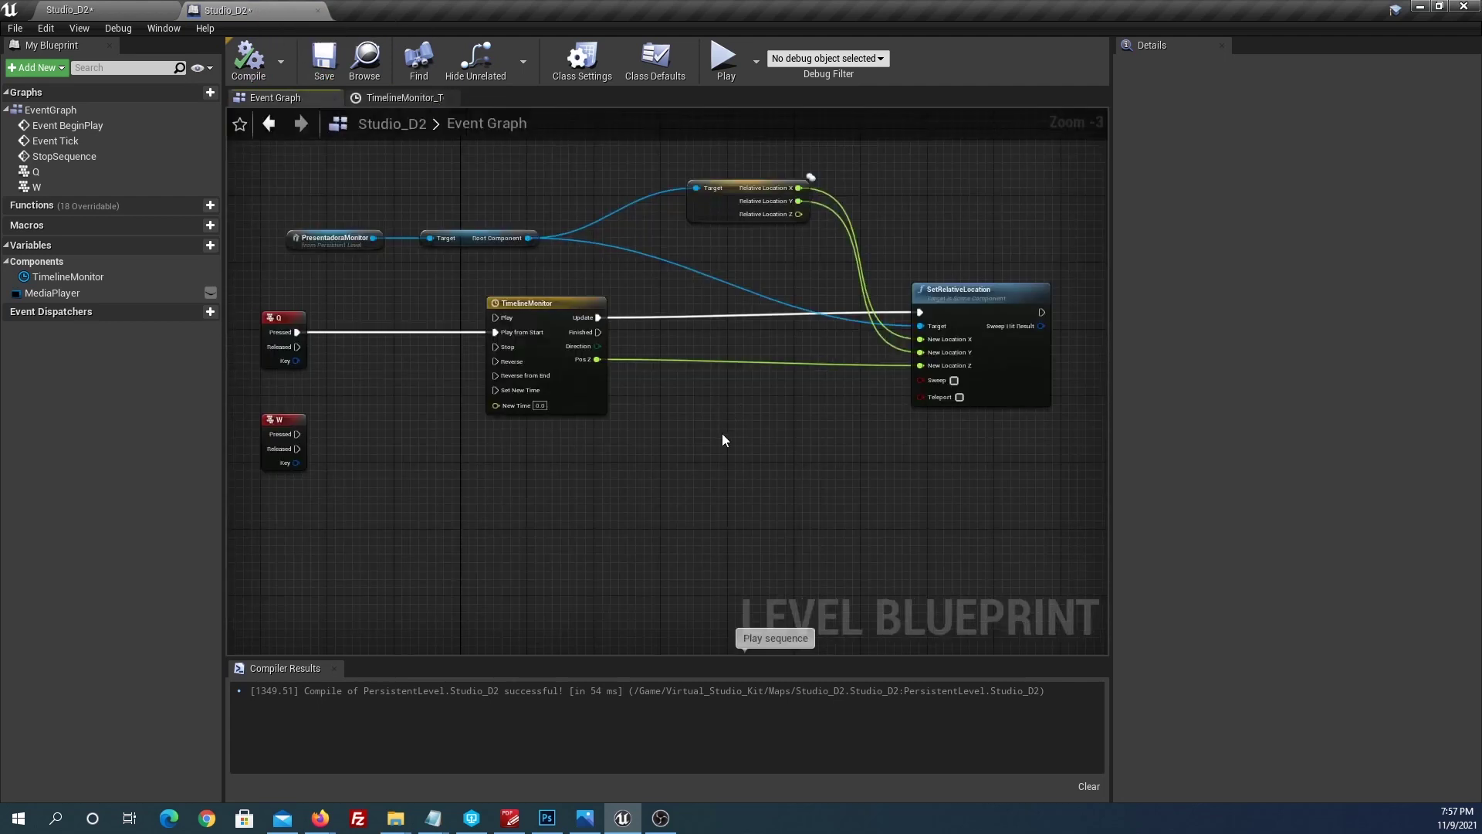
right_click(720, 437)
Step: Add a Float Lerp node, wiring Pos Z into its Alpha and its Return Value into New Location Z
type("ler")
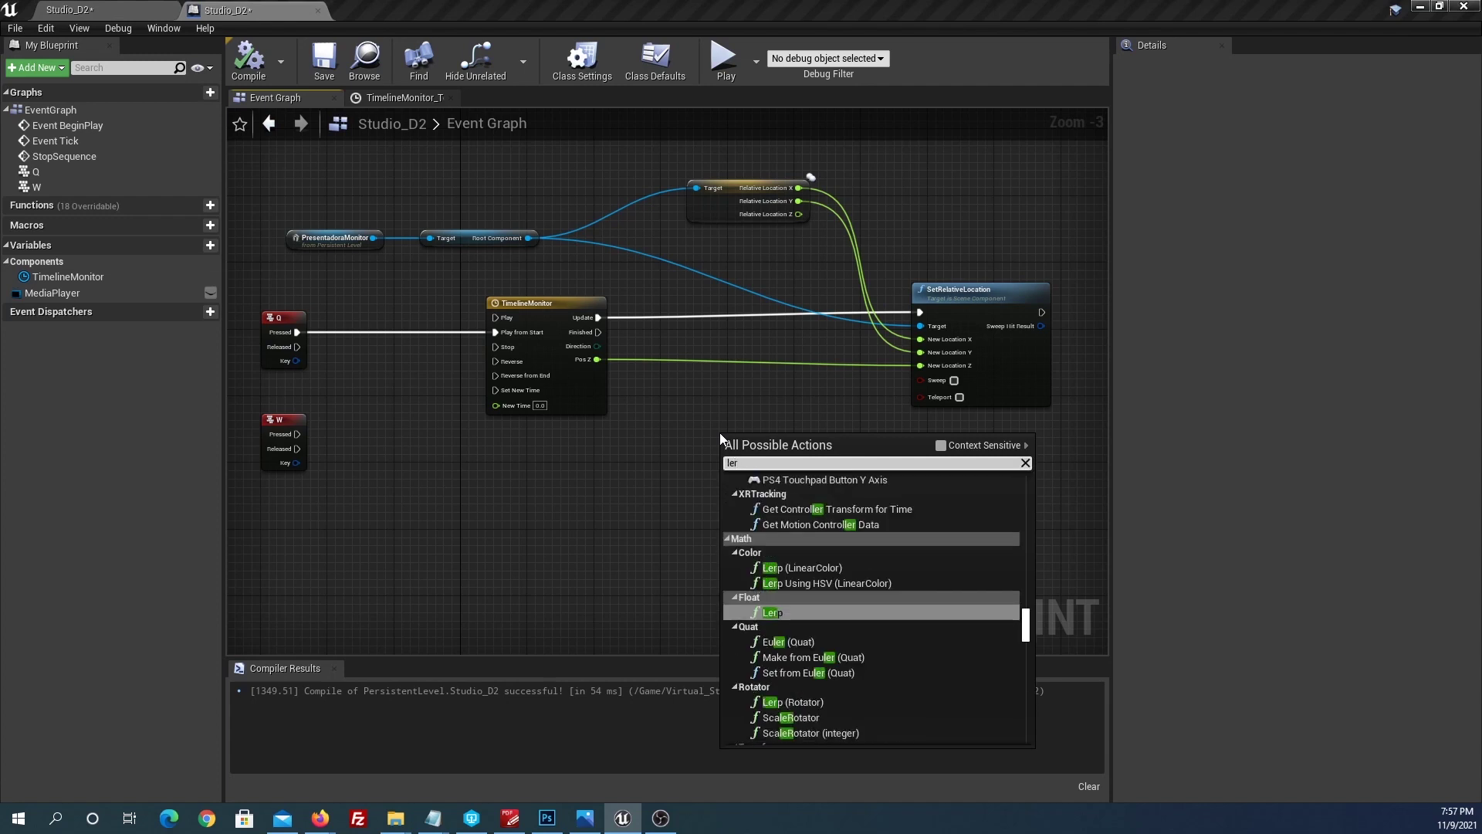
type("p")
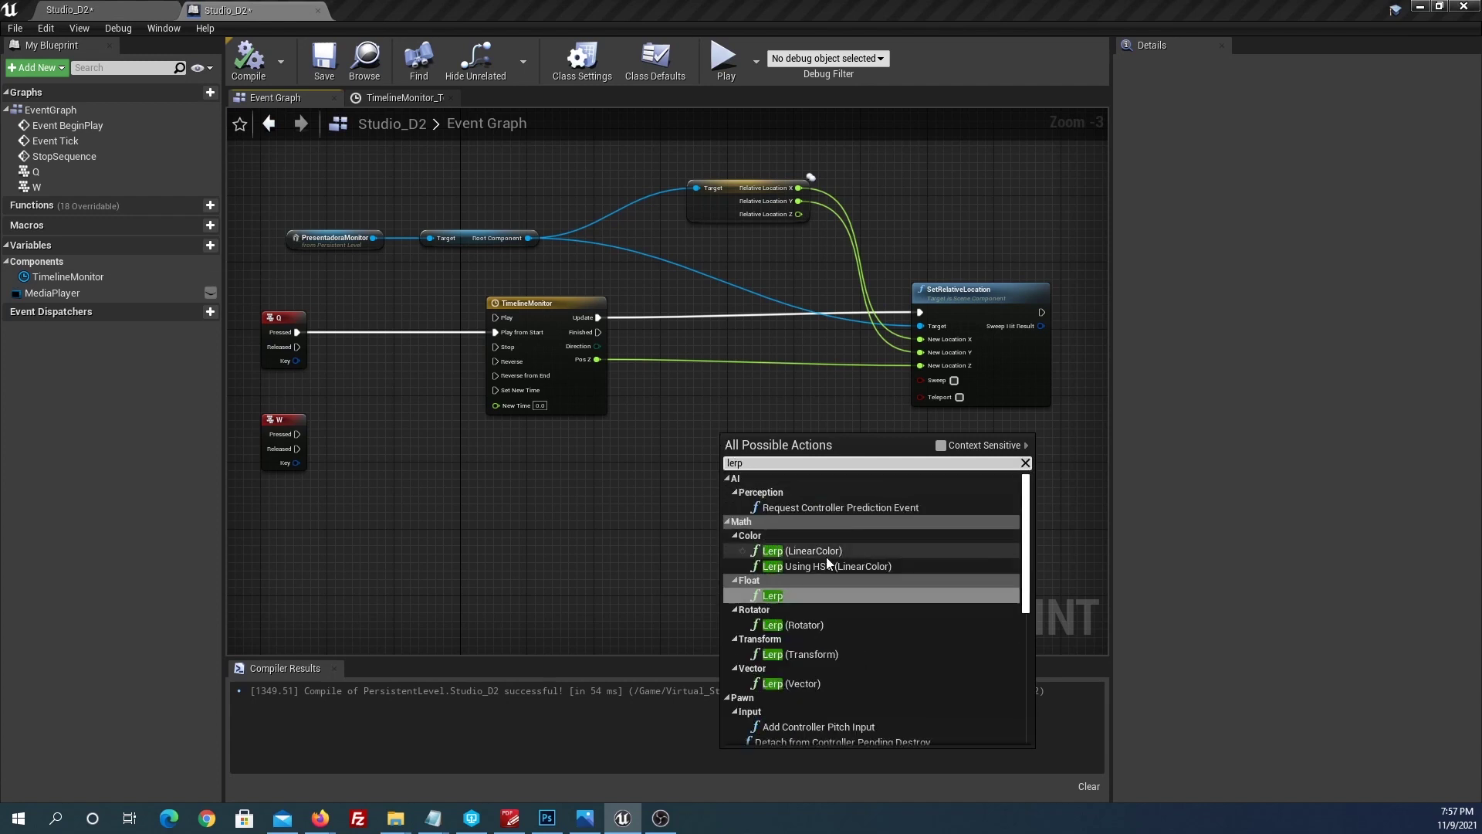
left_click(777, 593)
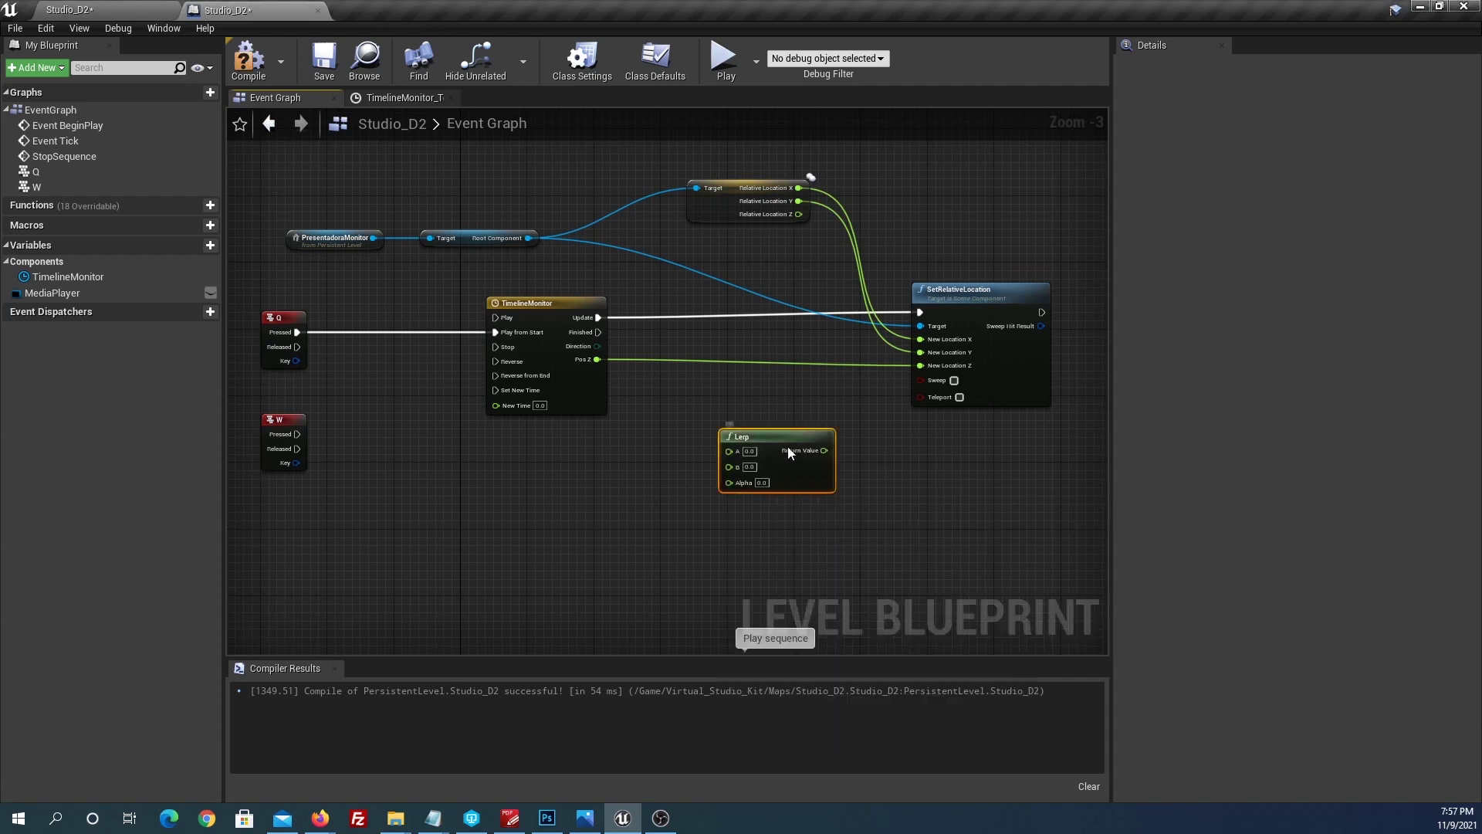
scroll(740, 516, "up", 2)
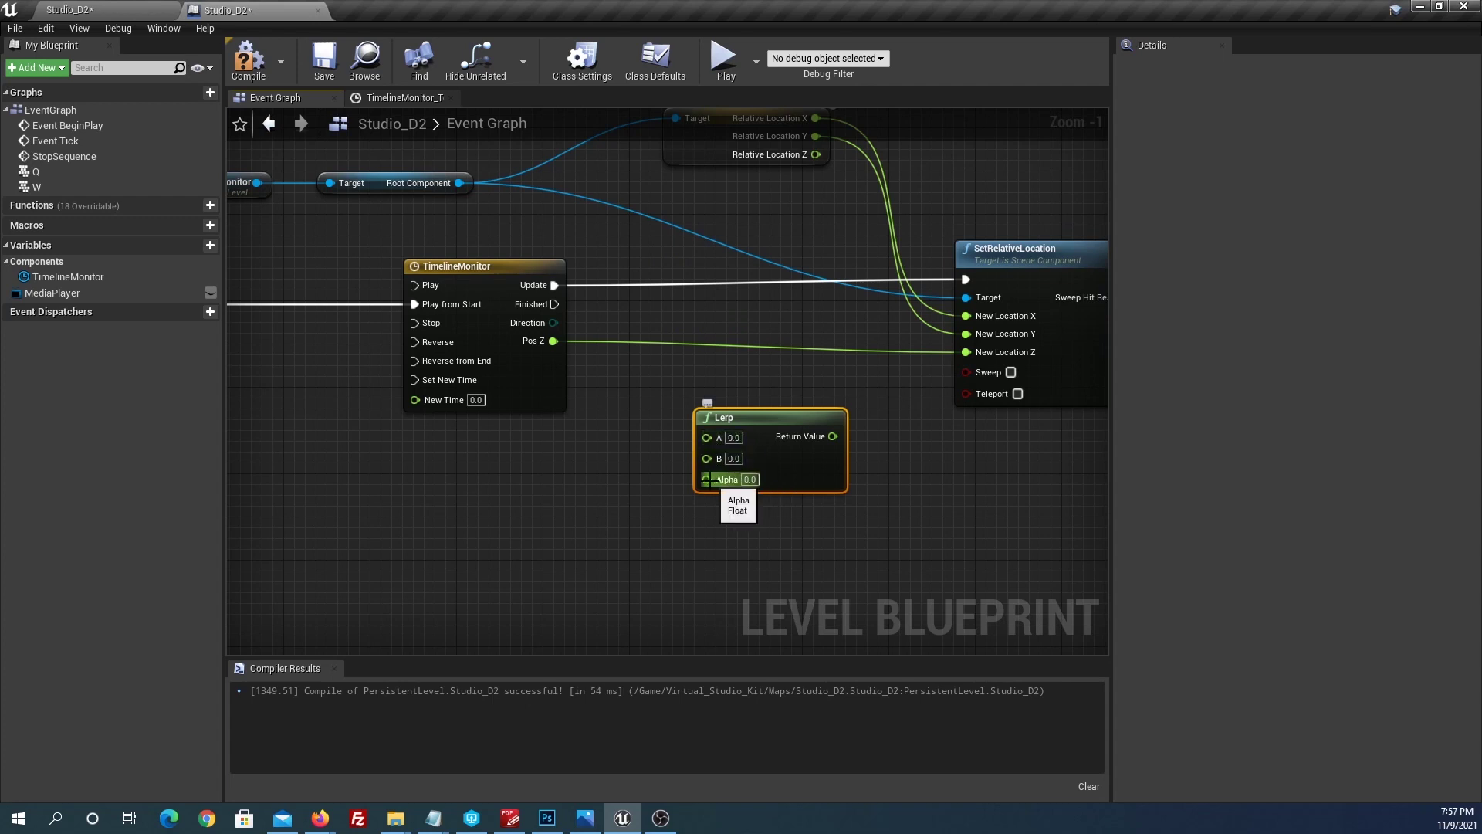
left_click_drag(706, 480, 703, 490)
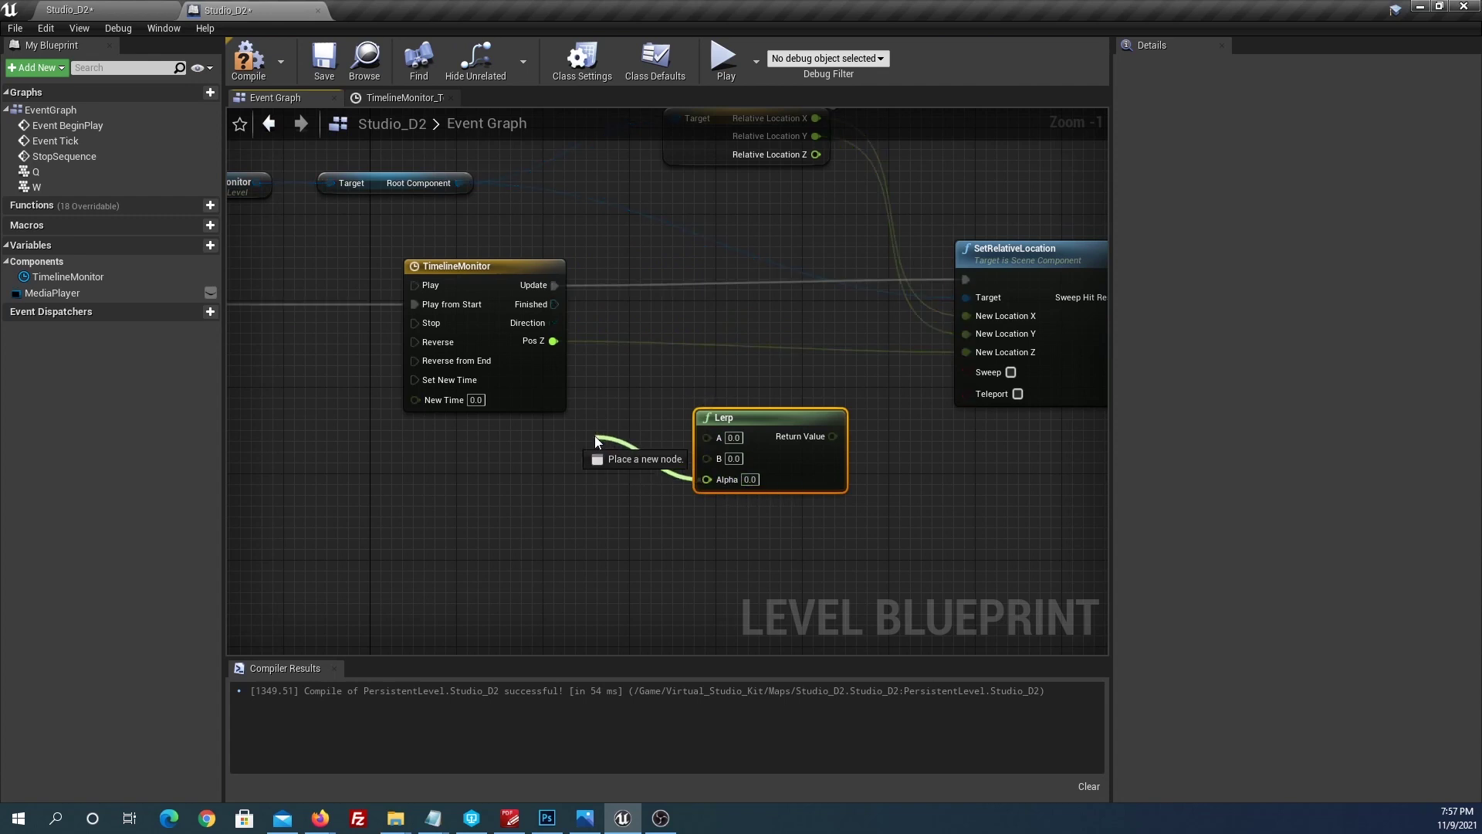
left_click_drag(559, 360, 553, 341)
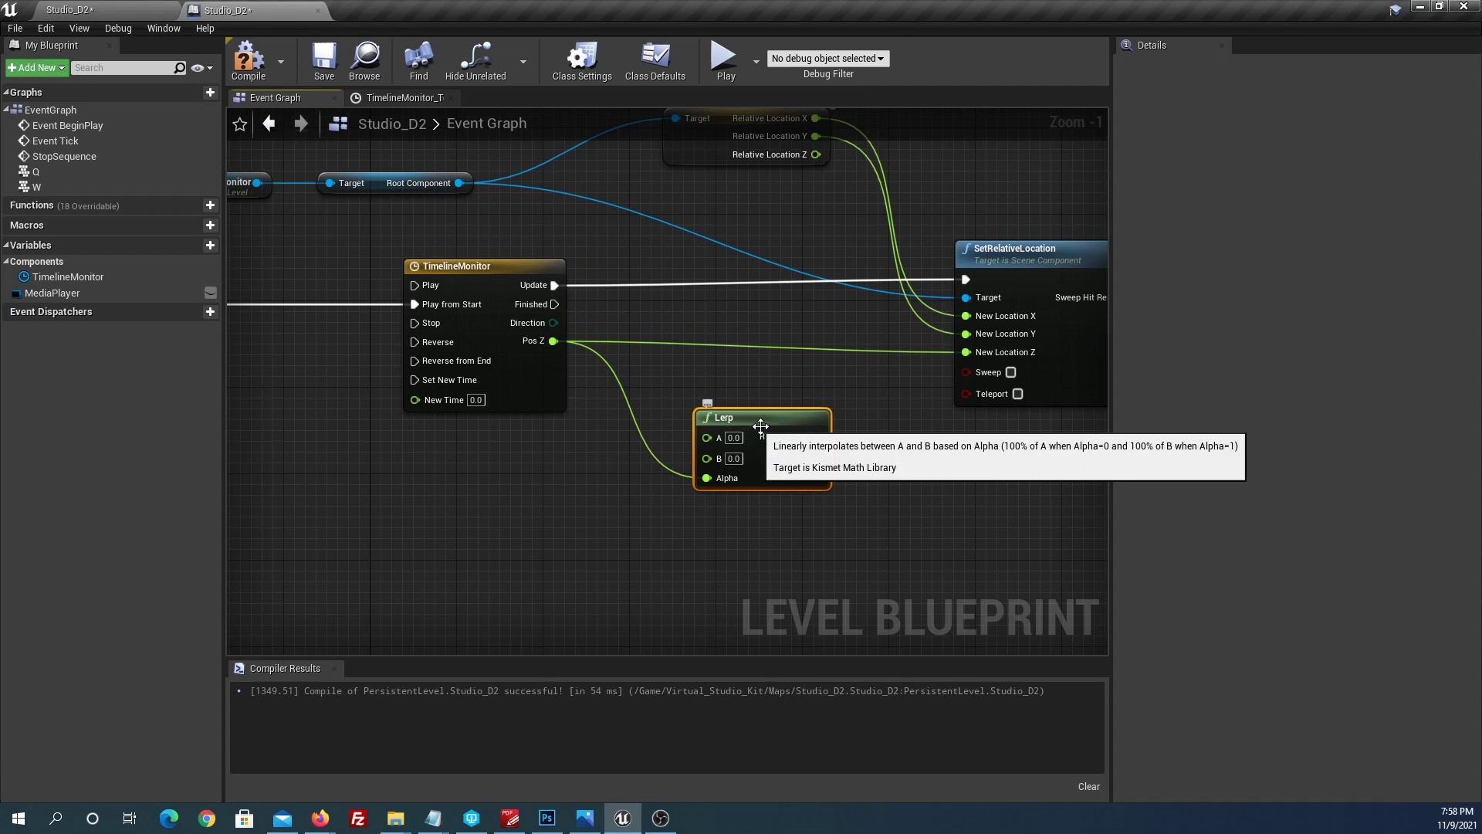
left_click_drag(817, 437, 965, 354)
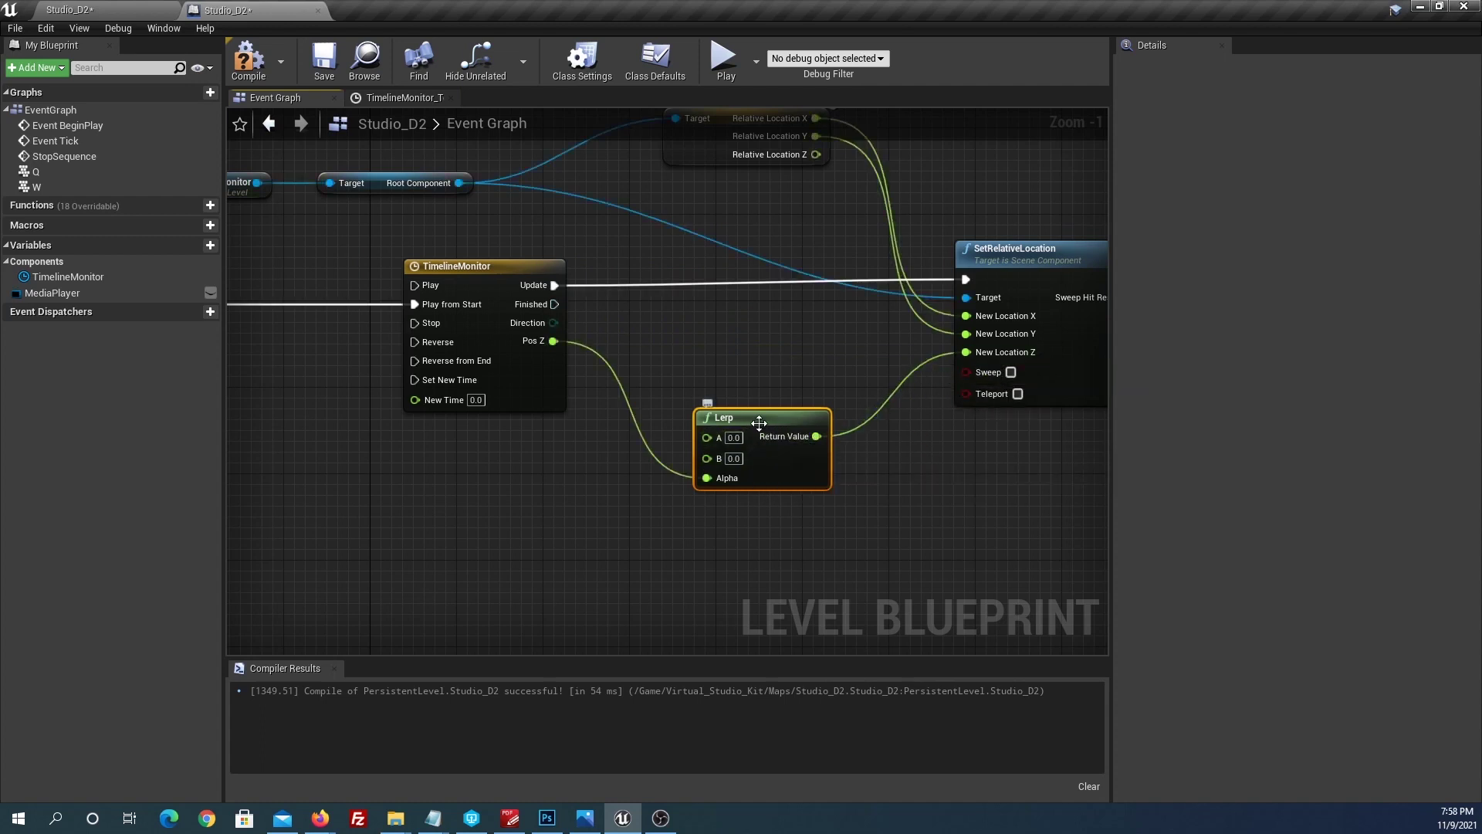
left_click_drag(759, 422, 759, 411)
Step: Lower the monitor below the floor to find its hidden height, and enter -72.0 as the Lerp's A
left_click(105, 14)
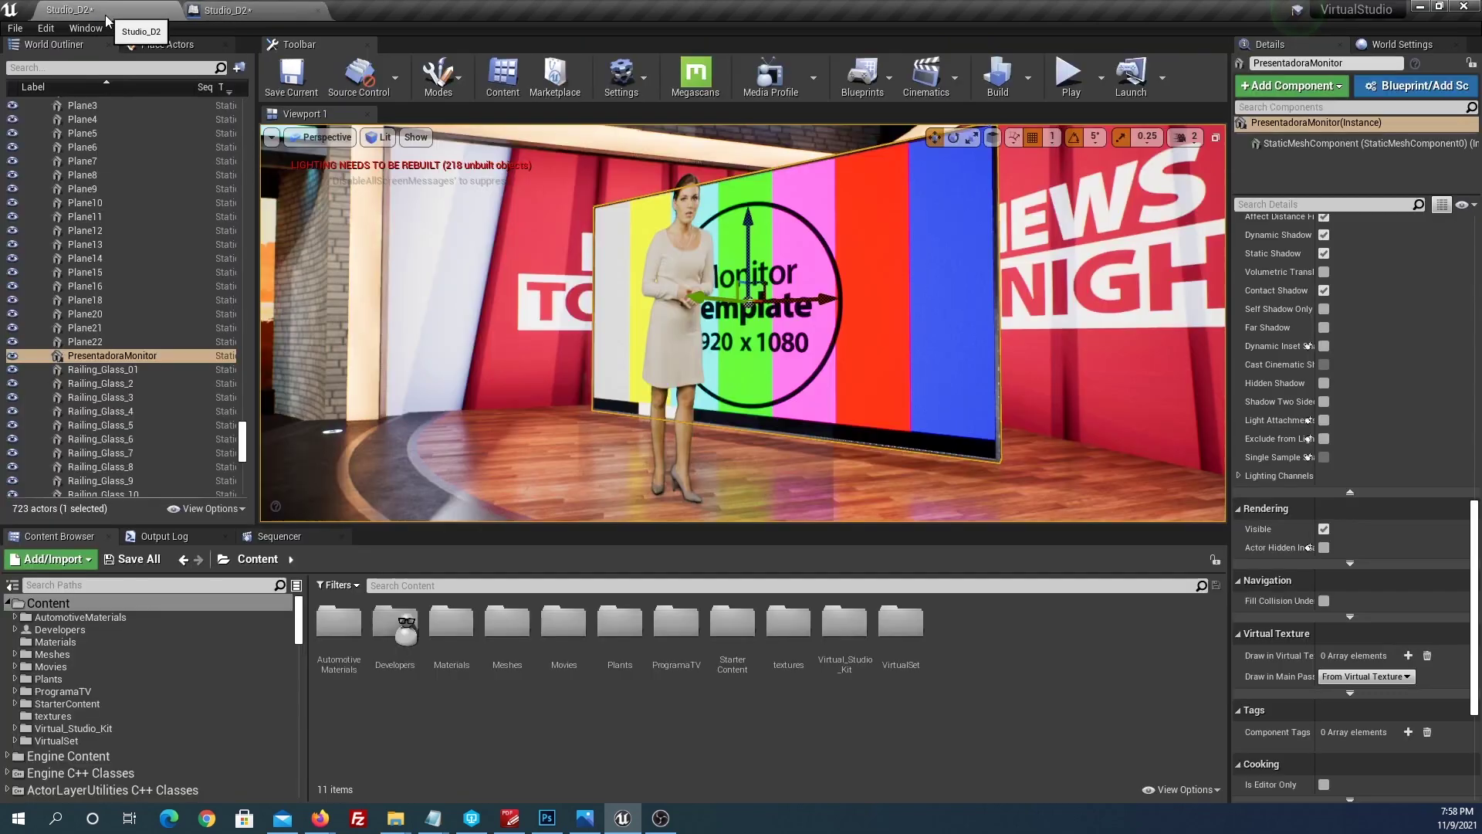
left_click_drag(766, 254, 754, 494)
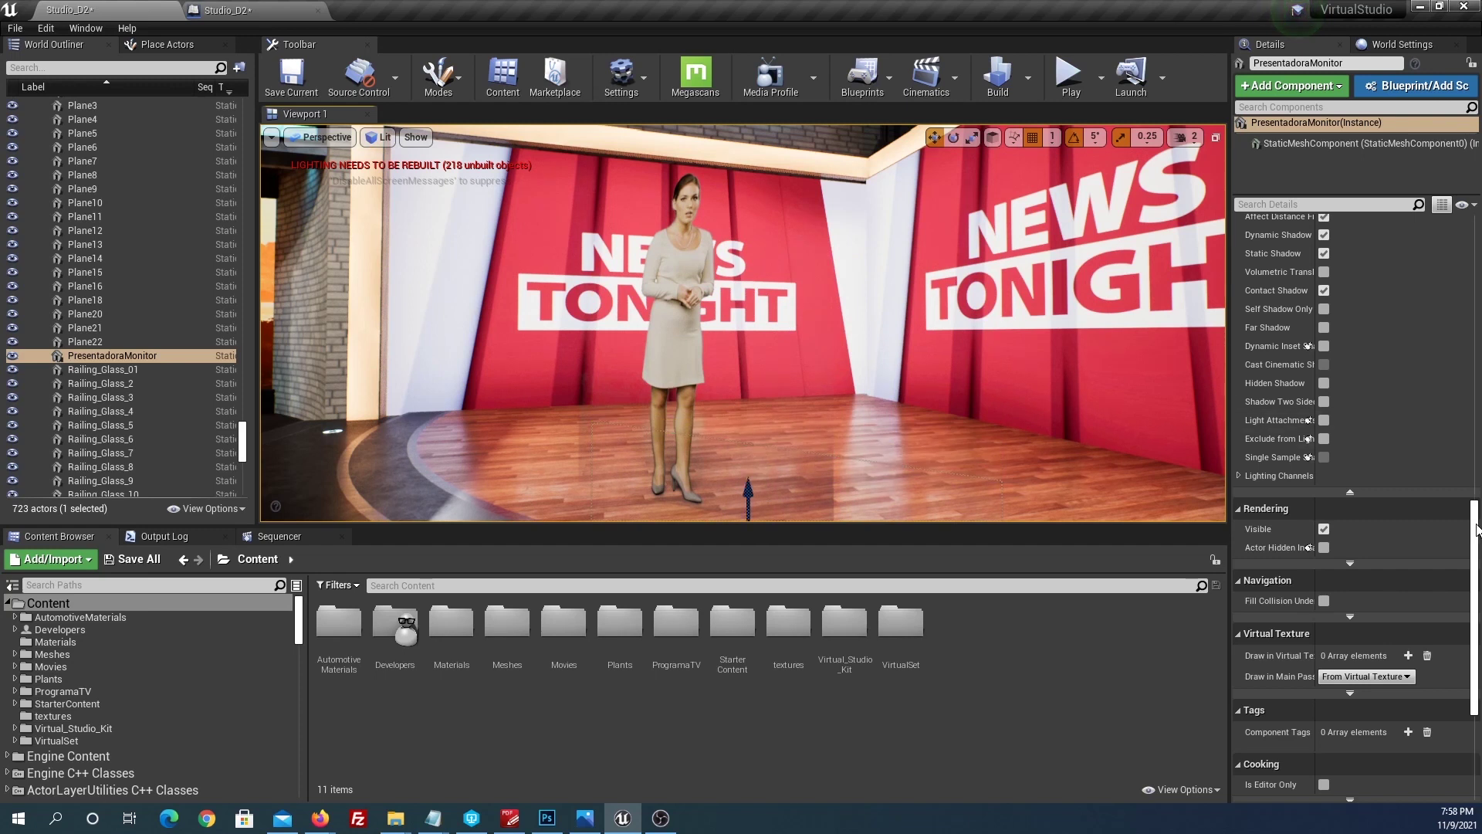
scroll(1352, 463, "up", 10)
scroll(1351, 463, "up", 5)
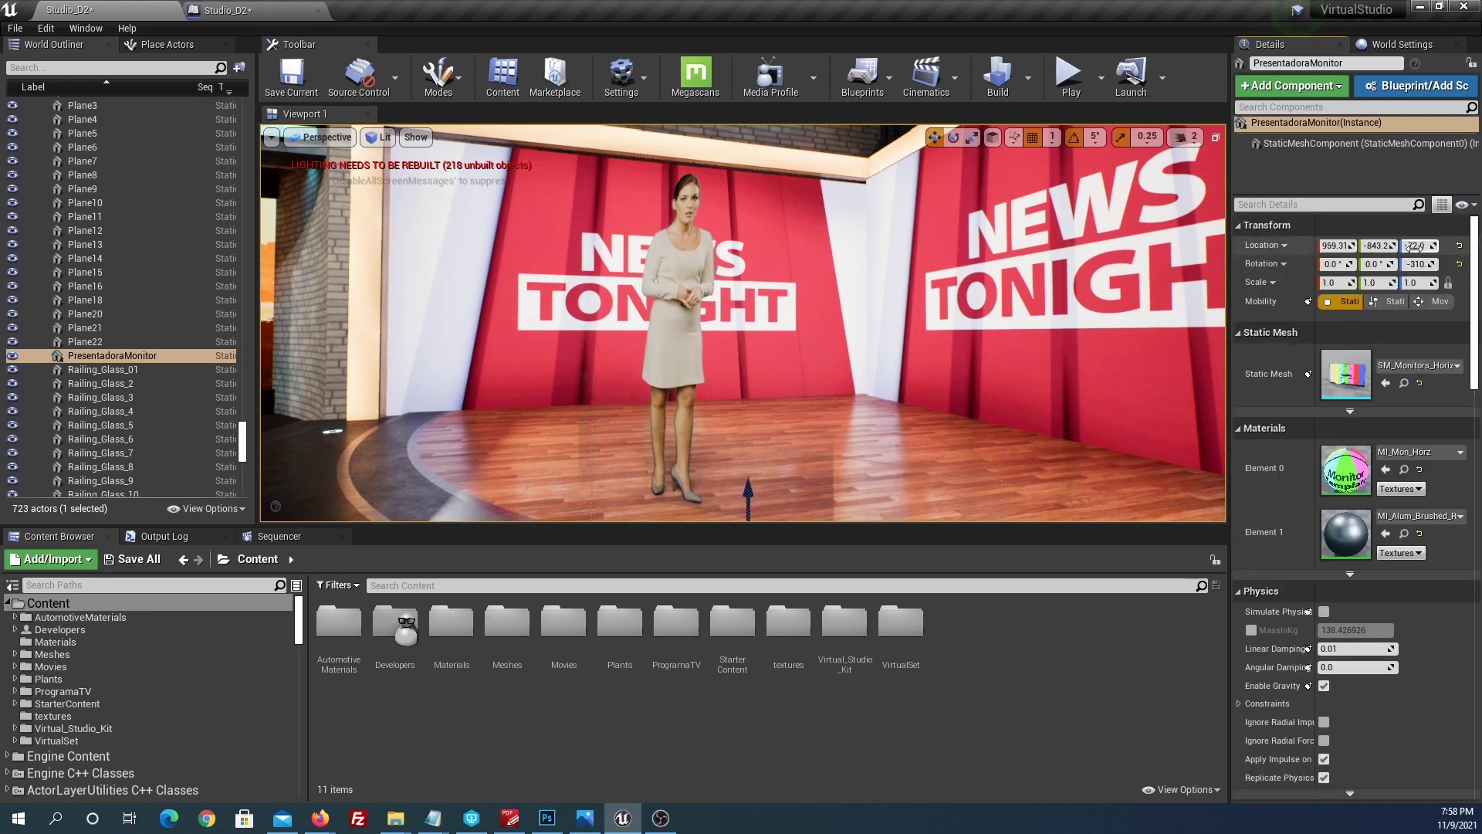
left_click(246, 10)
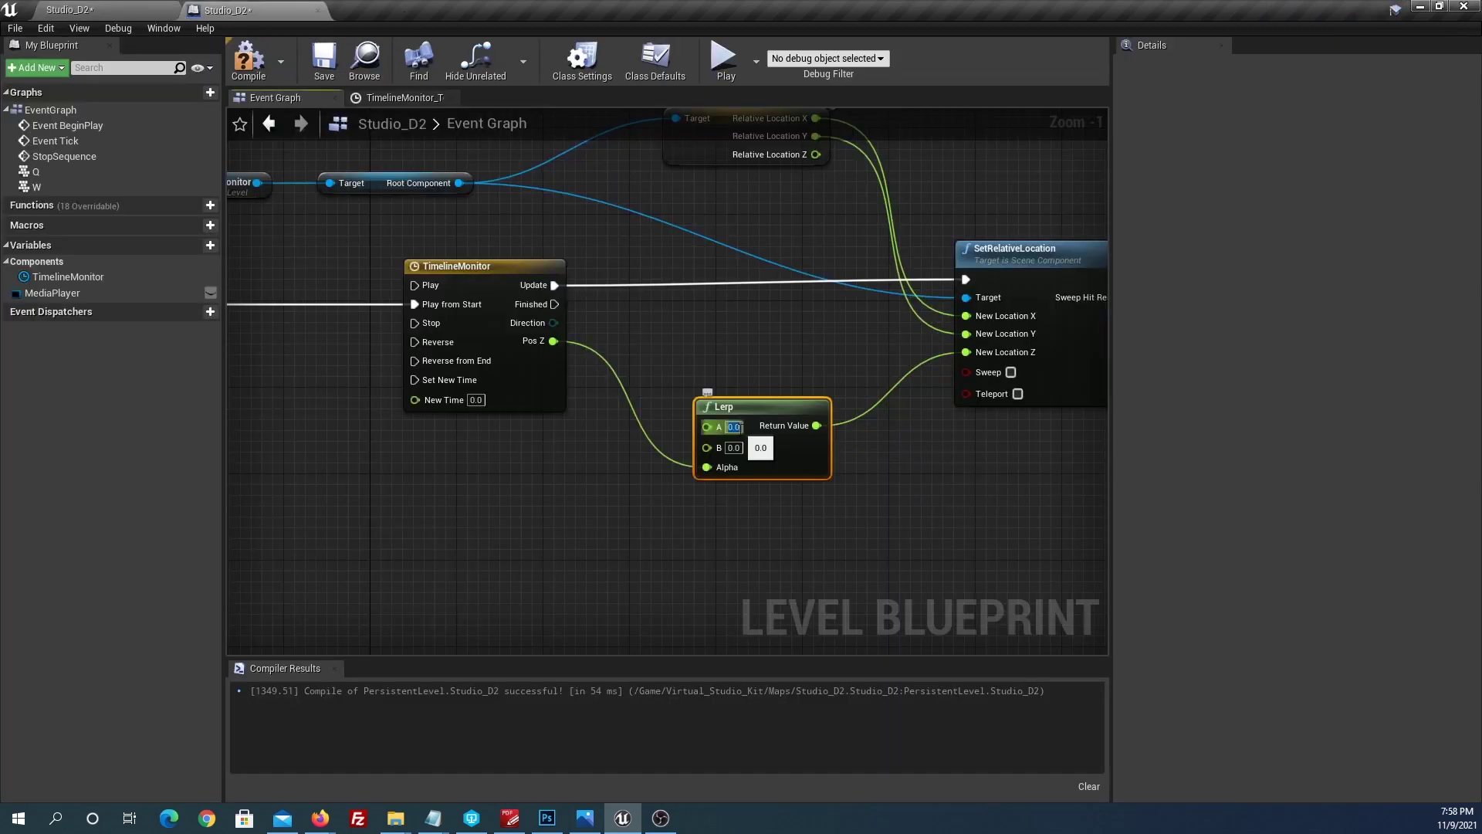
type("-72.0")
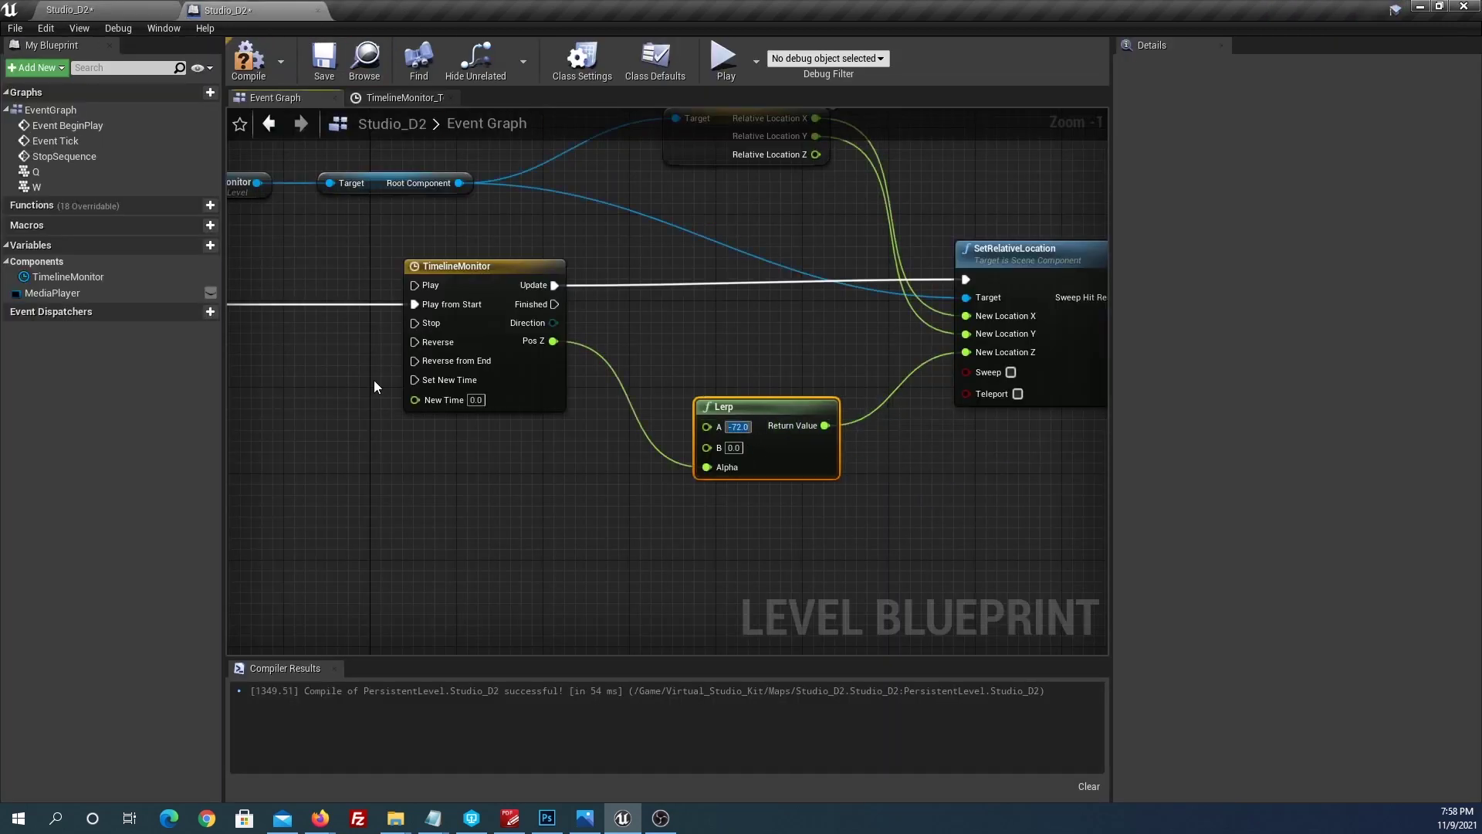
Step: Raise the monitor back up and read its visible height of 128.0 for the Lerp's B
left_click(65, 8)
left_click_drag(757, 495, 764, 213)
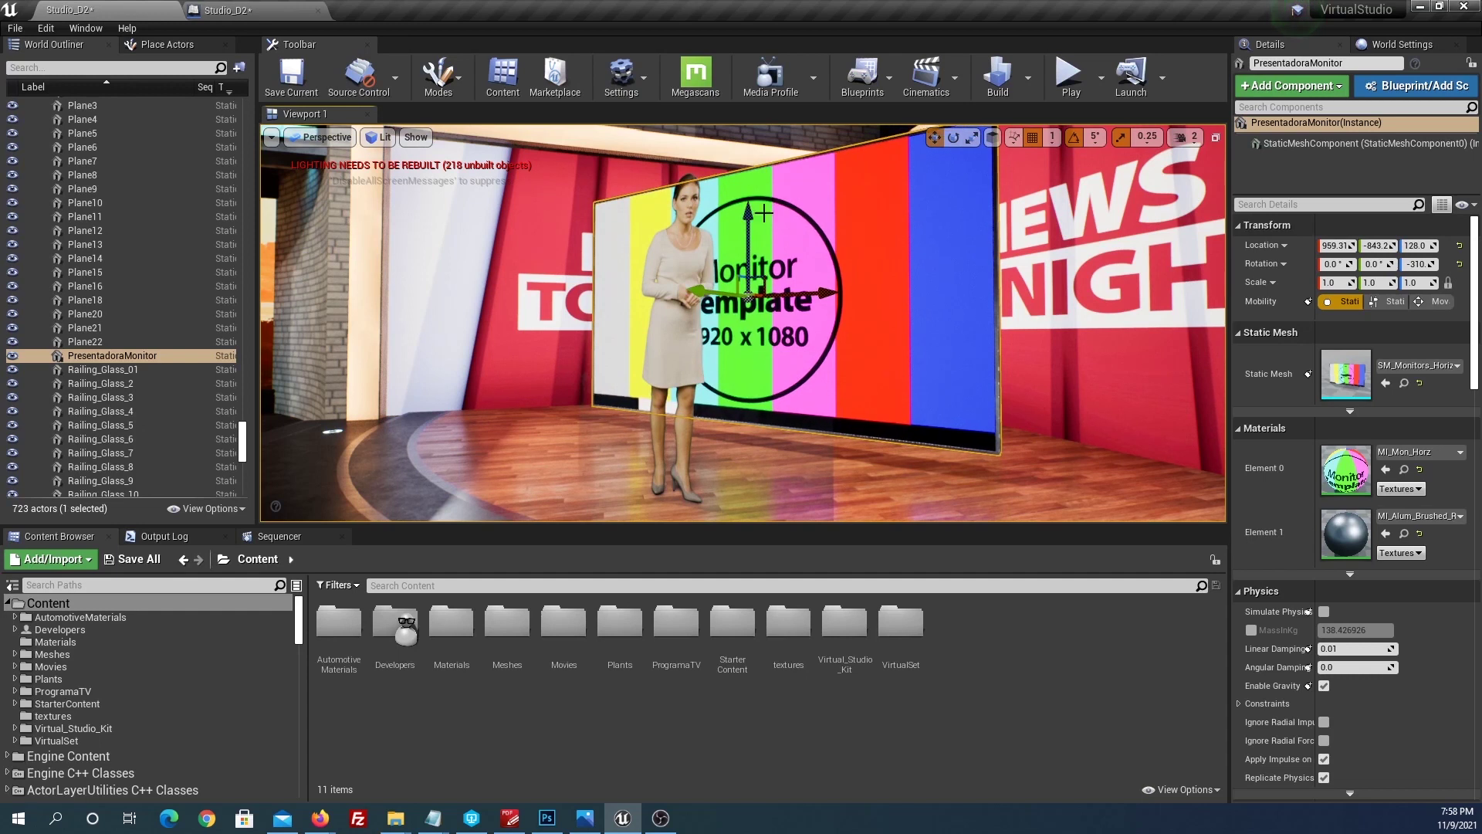
left_click(1415, 246)
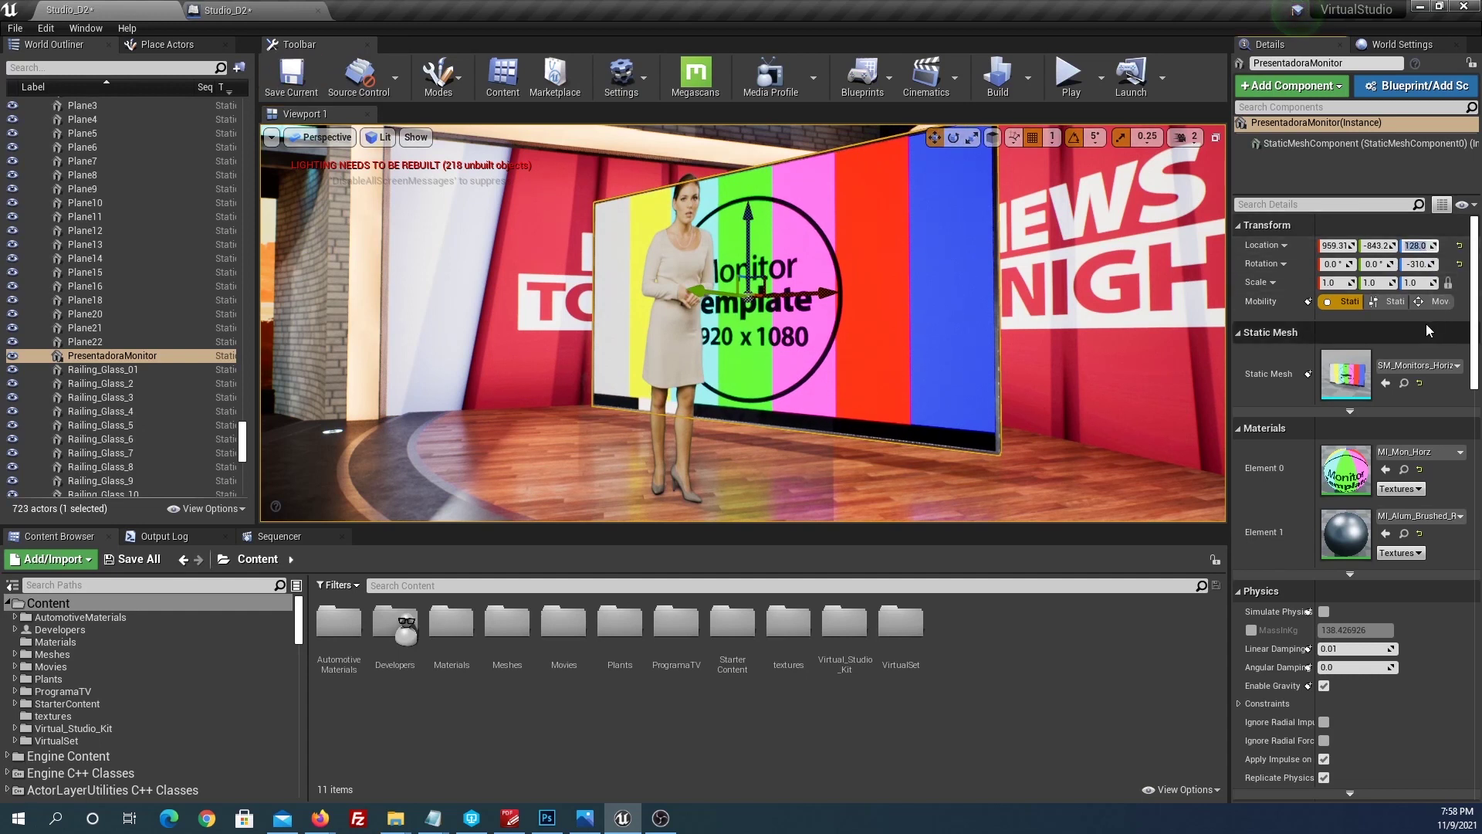
left_click(198, 9)
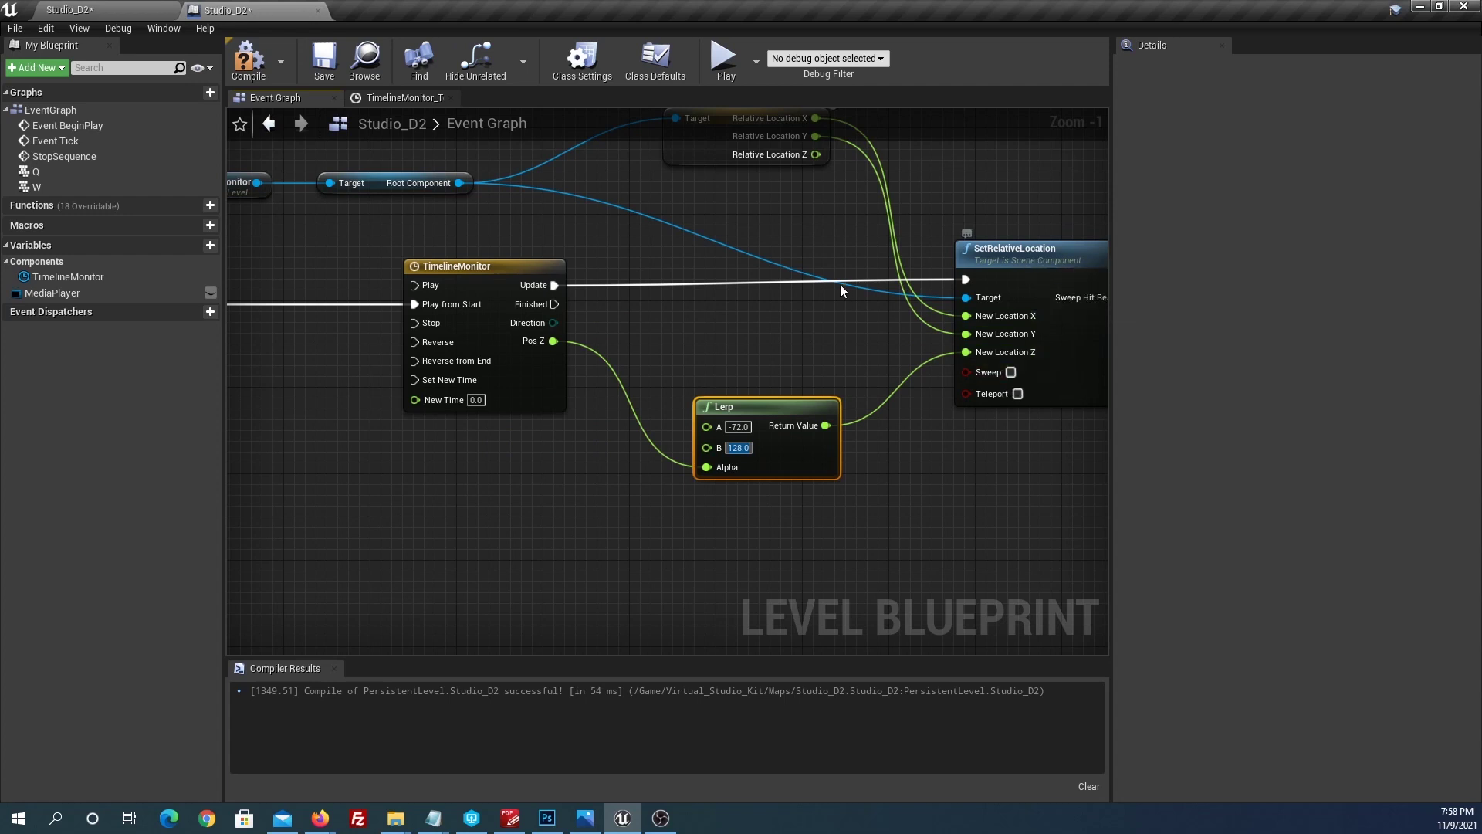
Step: Bring the Q and W key events into view and compile the Level Blueprint
scroll(514, 238, "down", 1)
right_click_drag(515, 238, 741, 278)
scroll(534, 277, "up", 2)
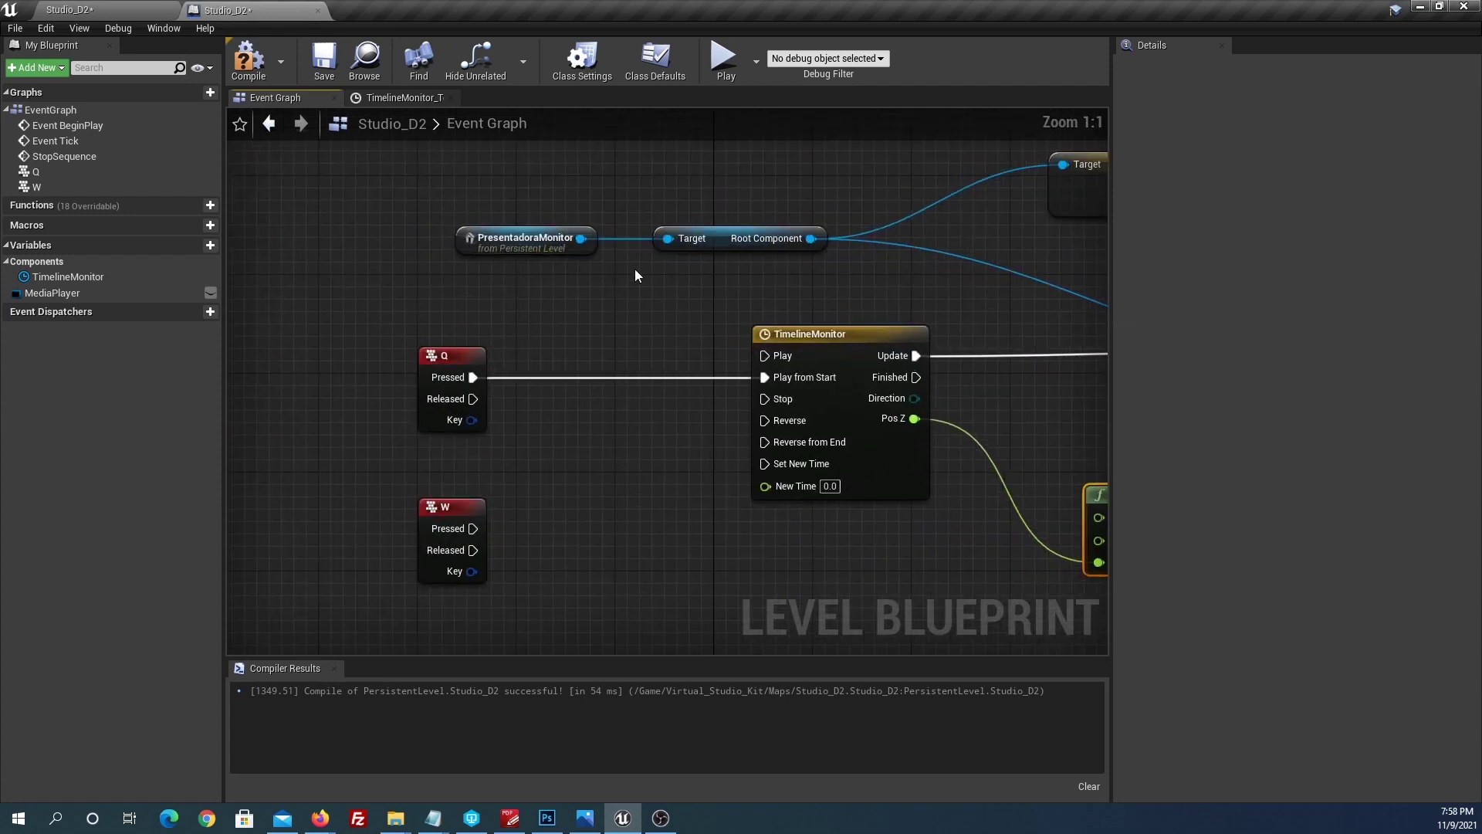
scroll(607, 315, "down", 4)
scroll(607, 315, "down", 2)
scroll(789, 349, "up", 3)
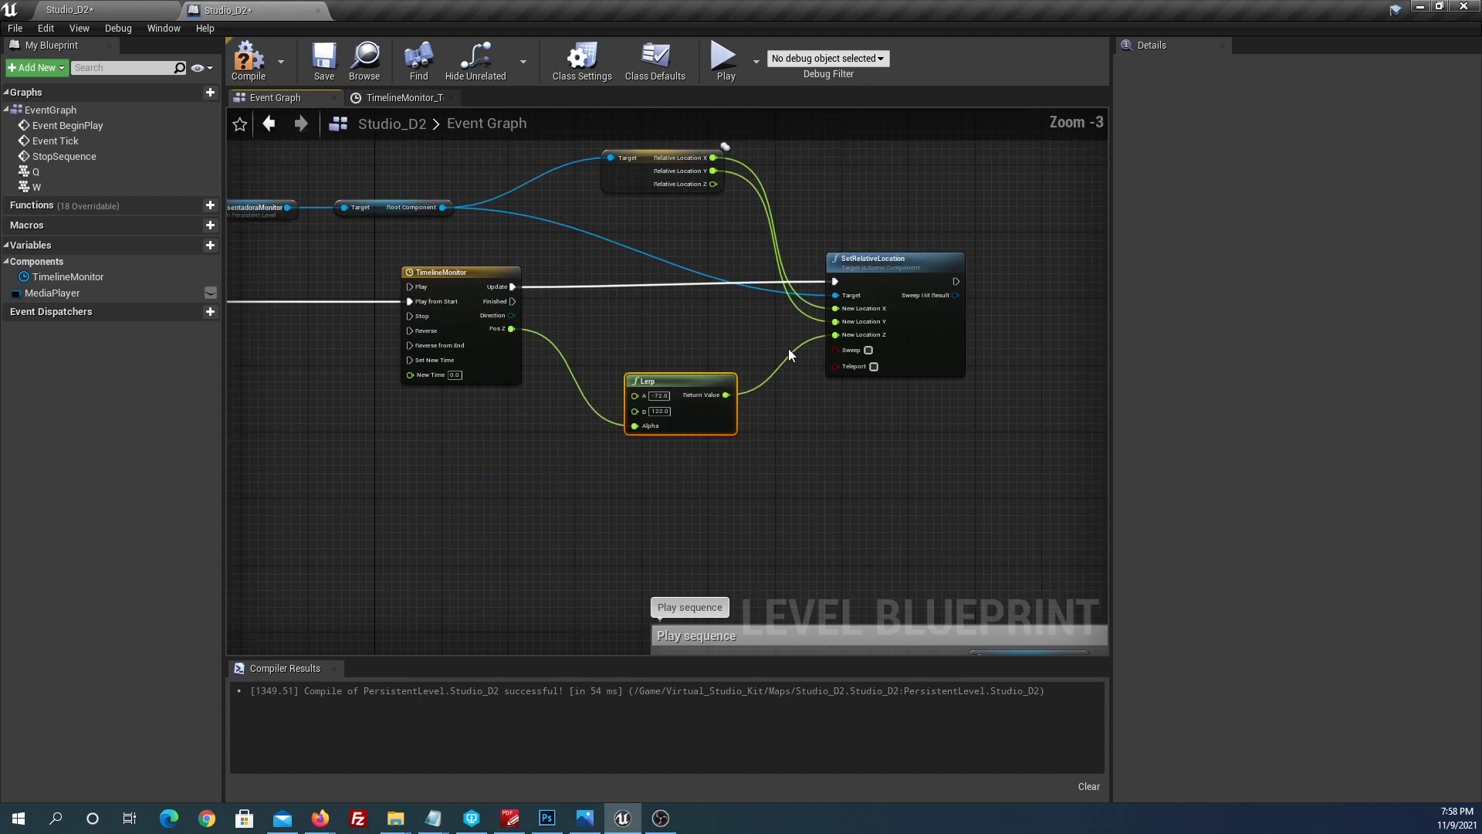
right_click_drag(798, 408, 922, 427)
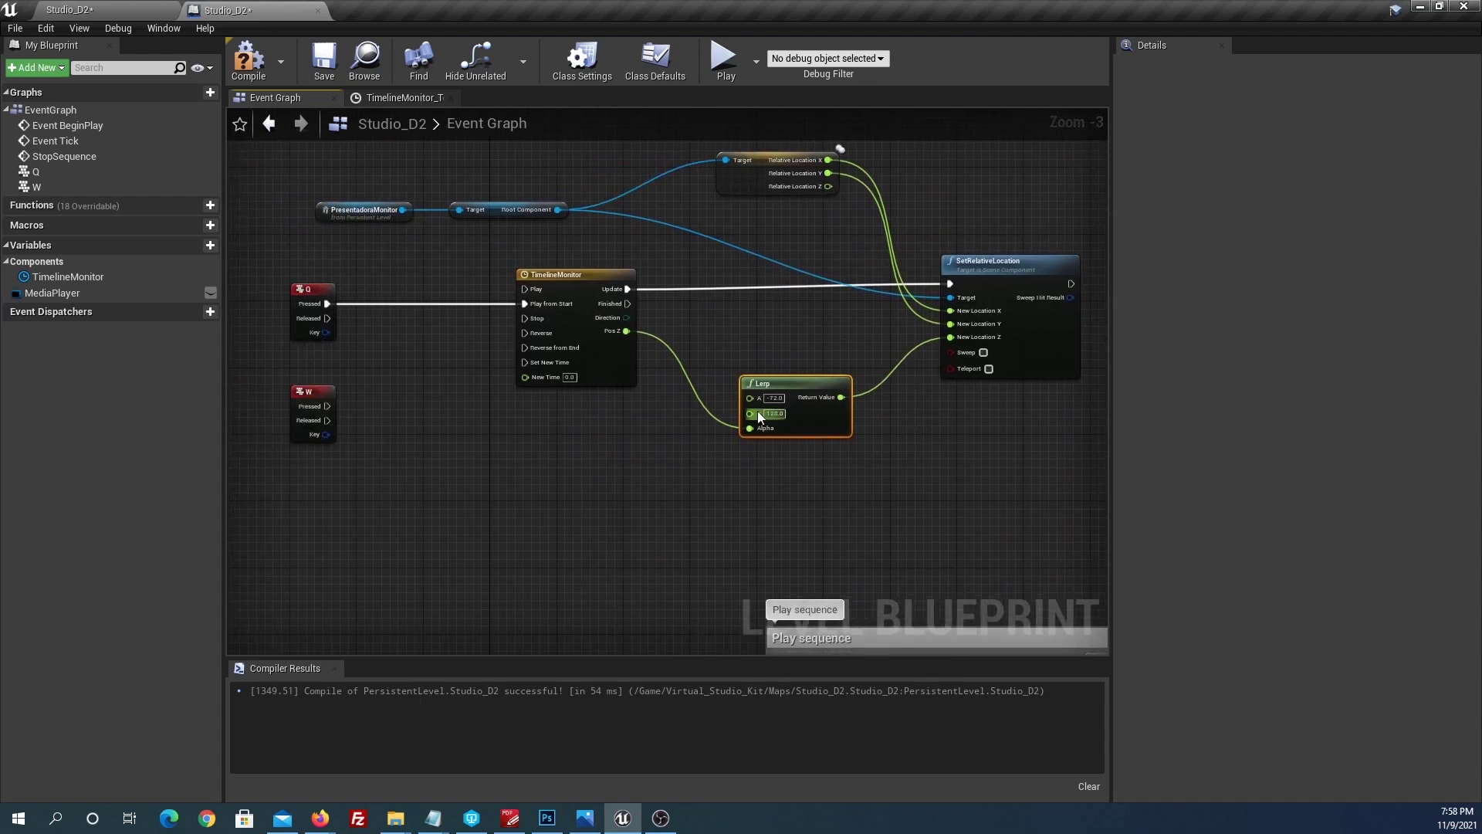
left_click(236, 61)
Step: Set the monitor's starting Location Z to -72.0 and start a play-in-editor test
left_click(119, 8)
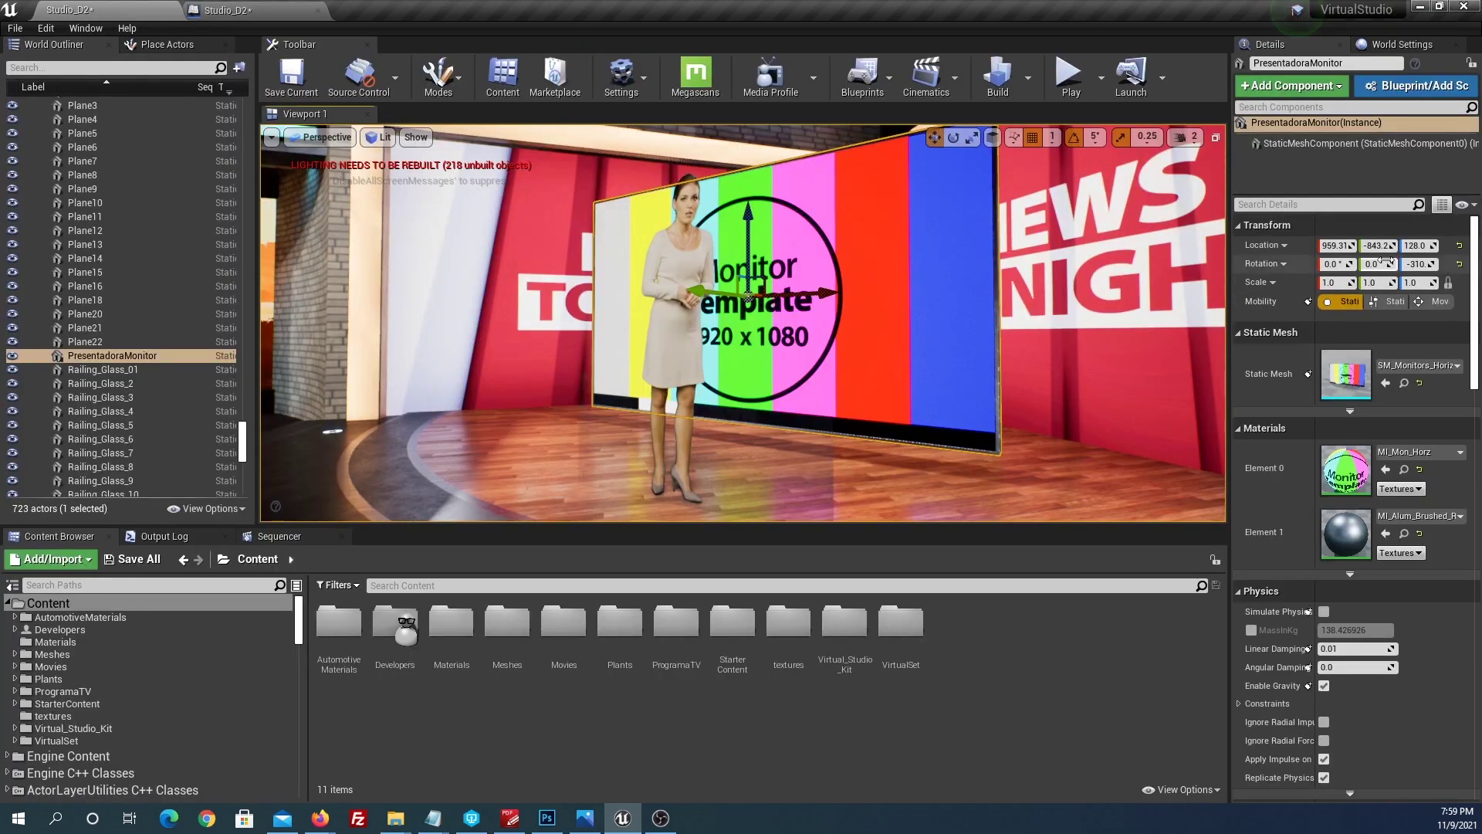
type("-72")
key("Return")
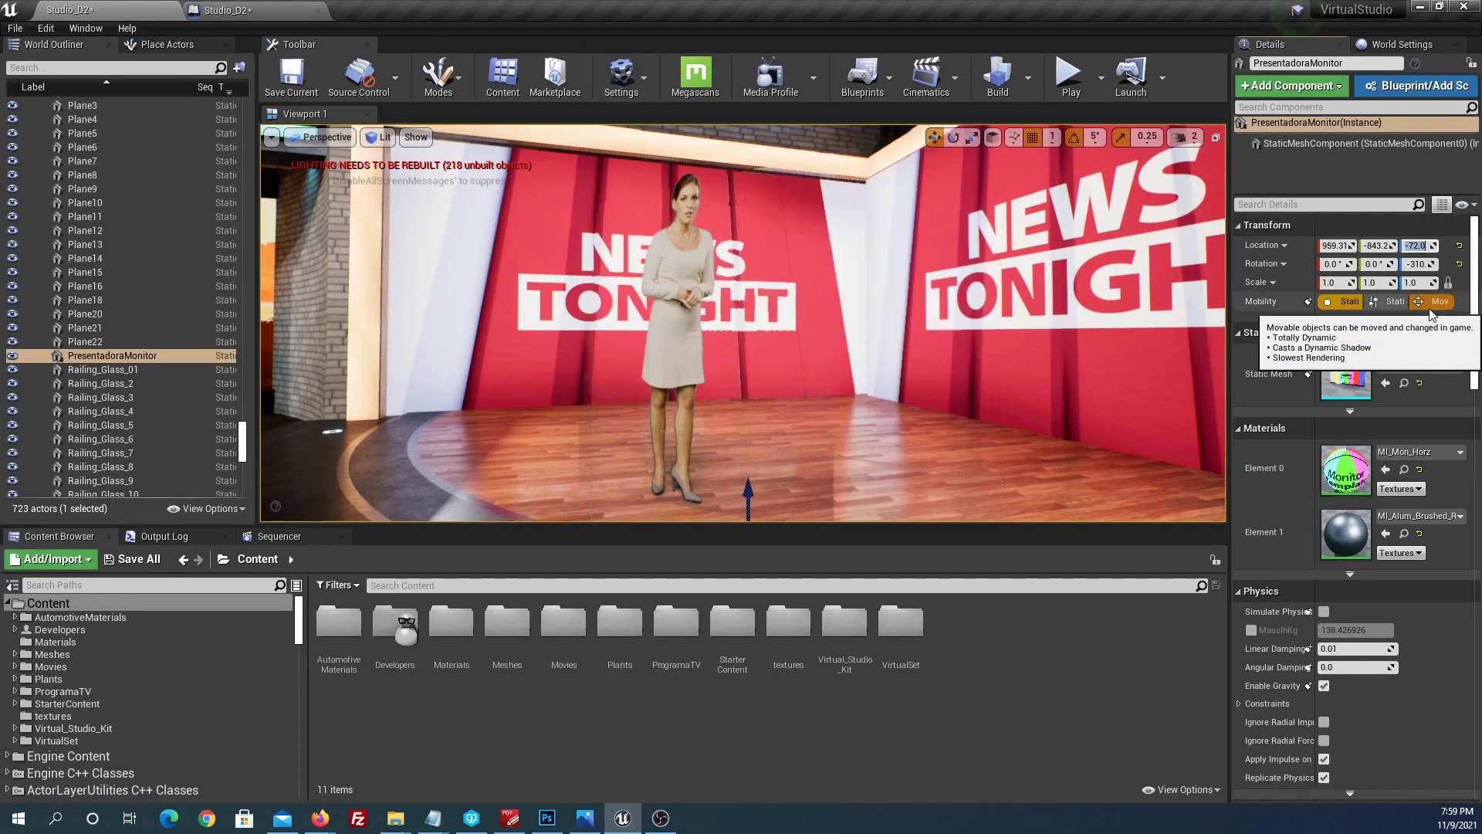
left_click(1069, 75)
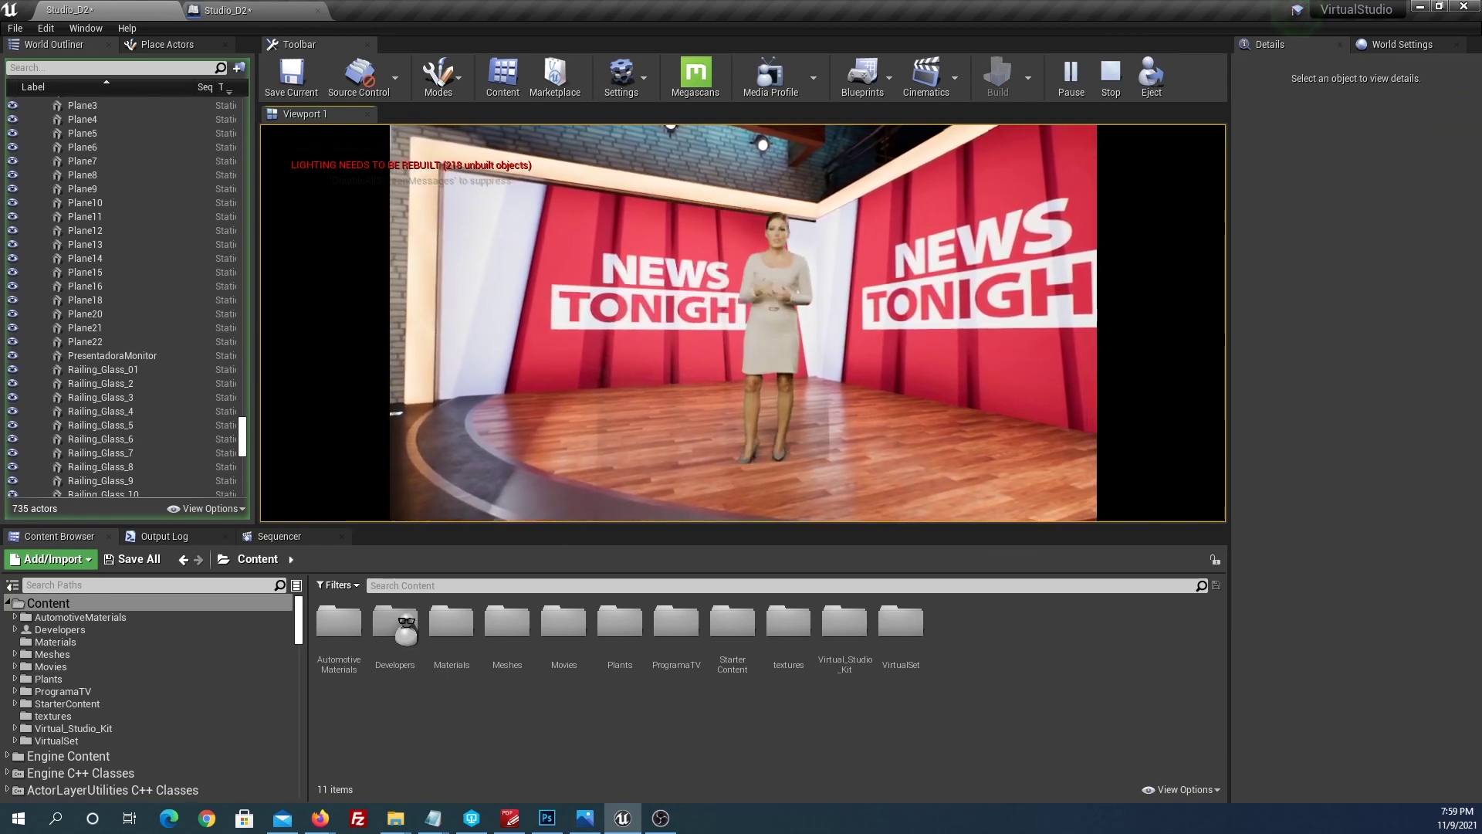
Step: Stop the play session and close the Message Log warning about the monitor's mobility
key("Escape")
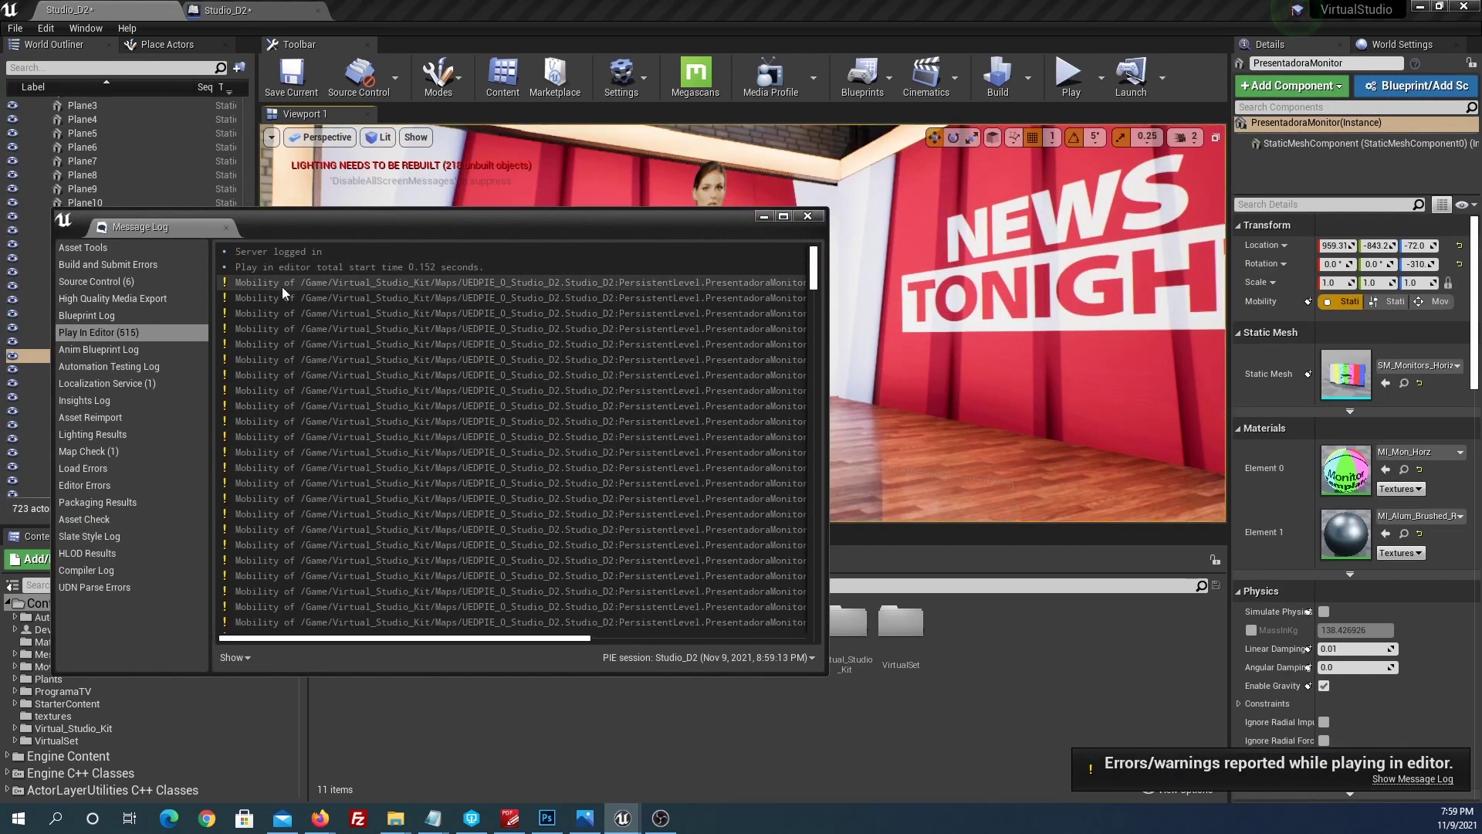
left_click_drag(516, 639, 738, 639)
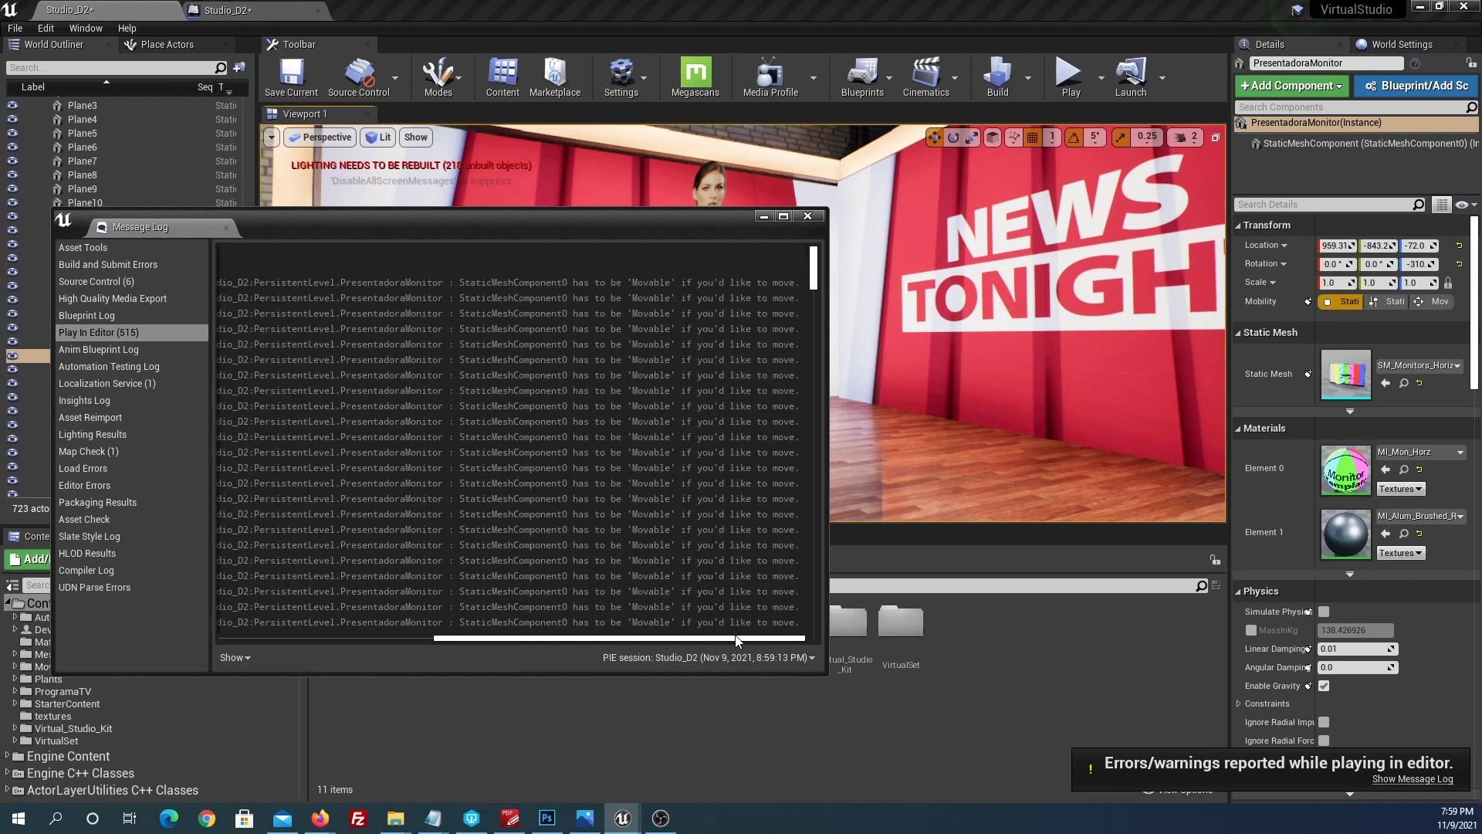
left_click(808, 217)
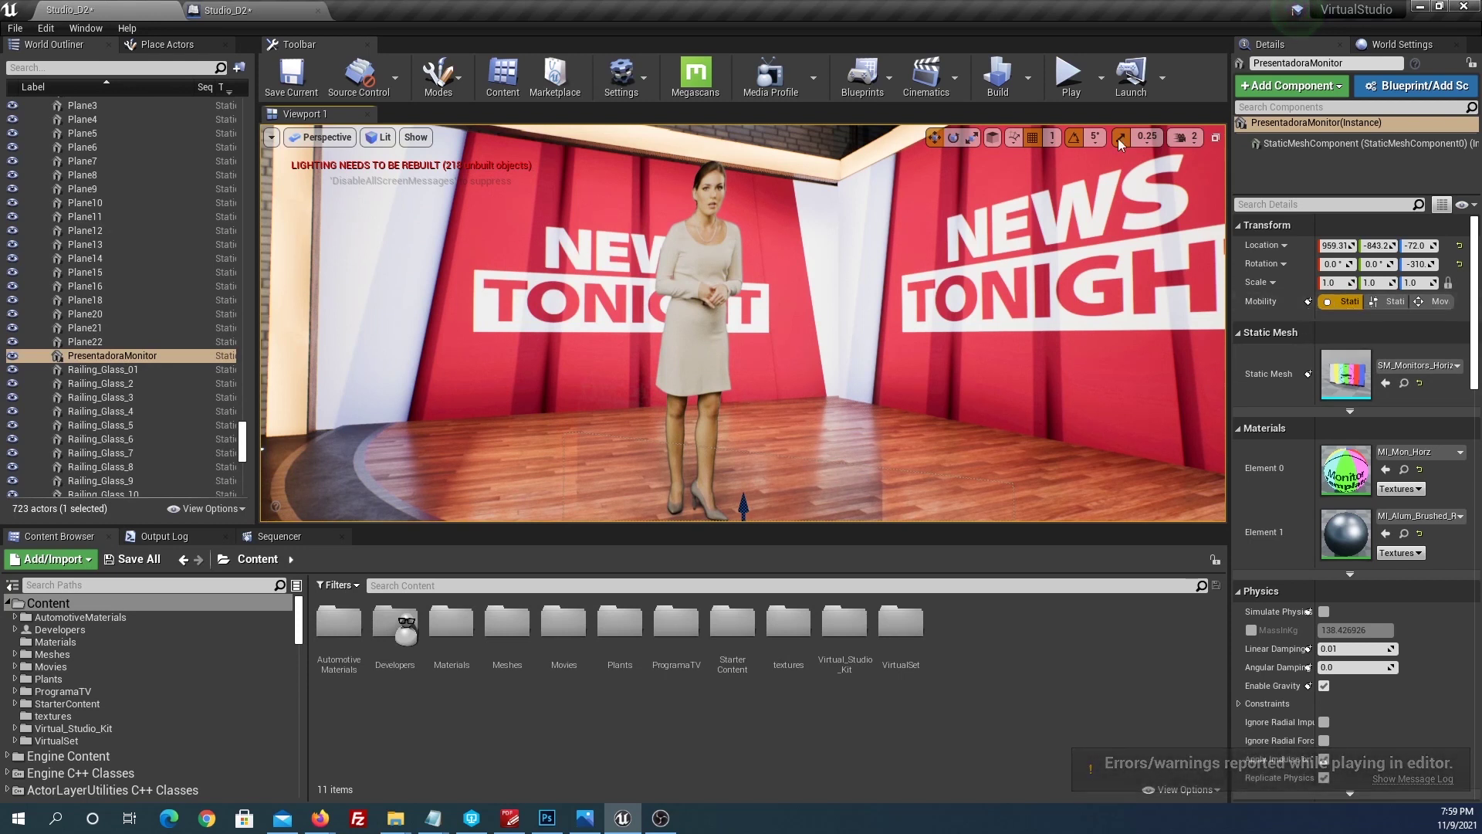
Step: Make PresentadoraMonitor Movable, test-play the level, then return to the Level Blueprint
left_click(1428, 304)
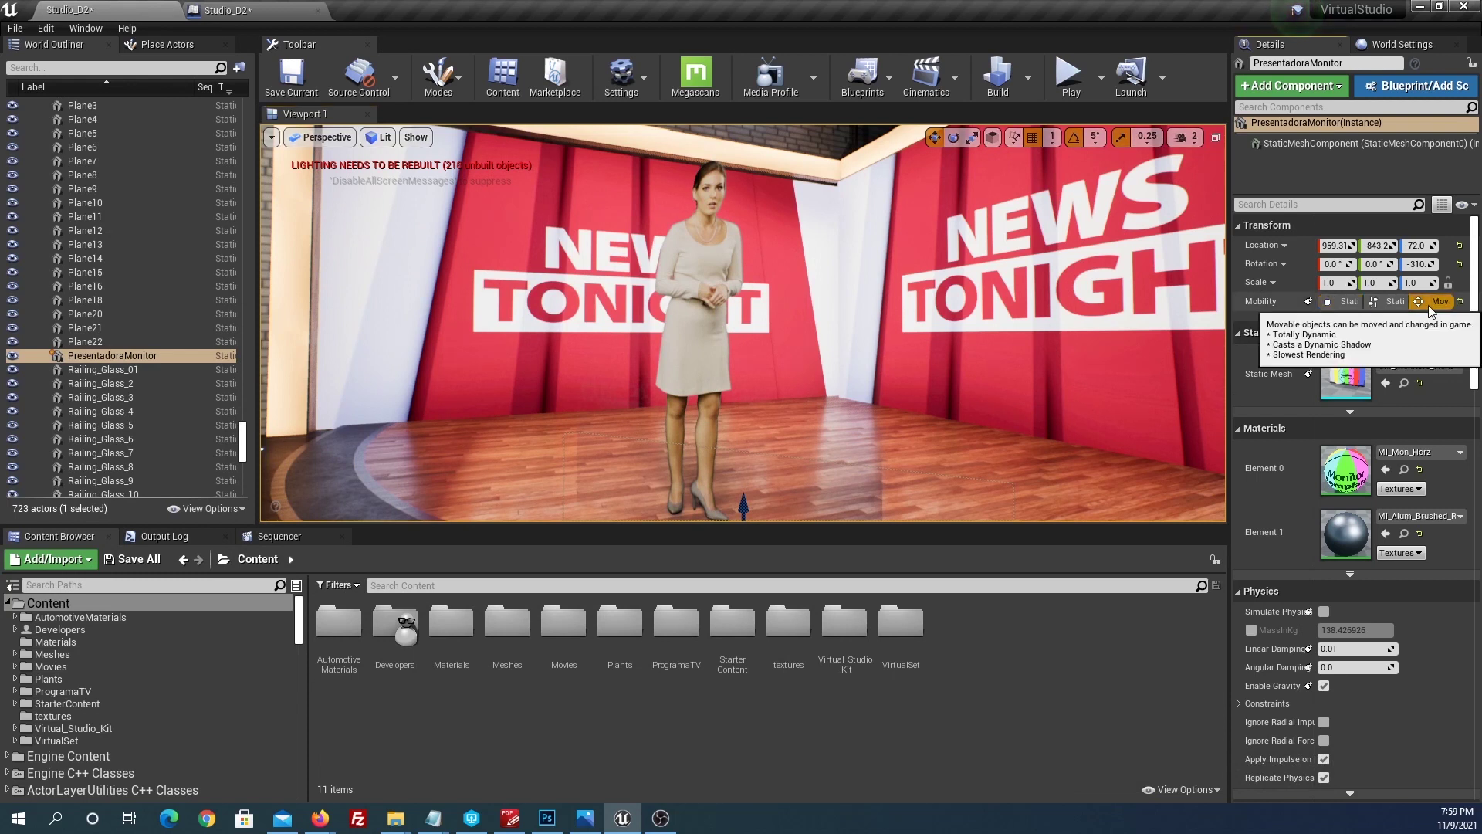
left_click(1069, 81)
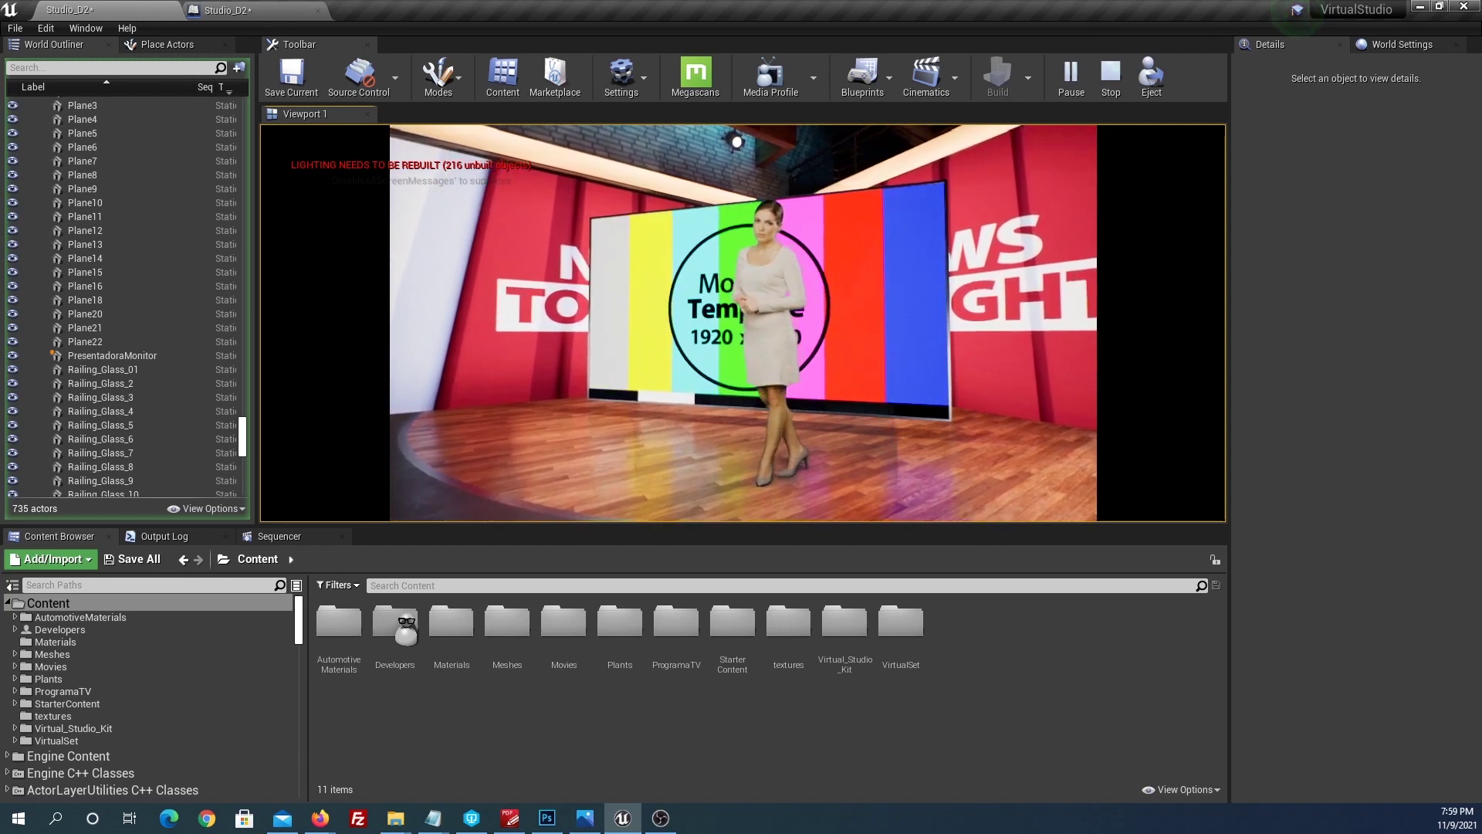
key("Escape")
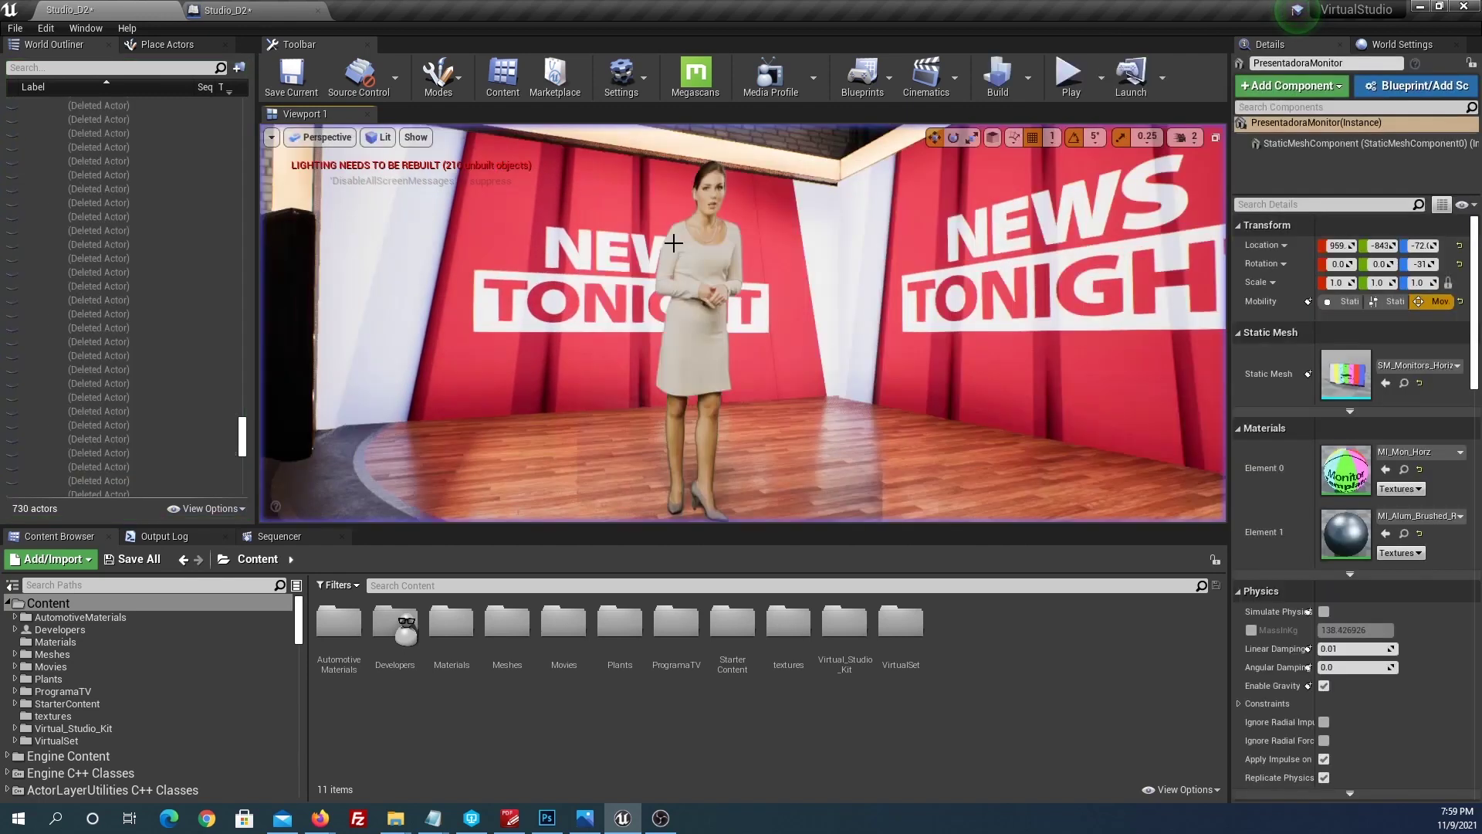
left_click(223, 10)
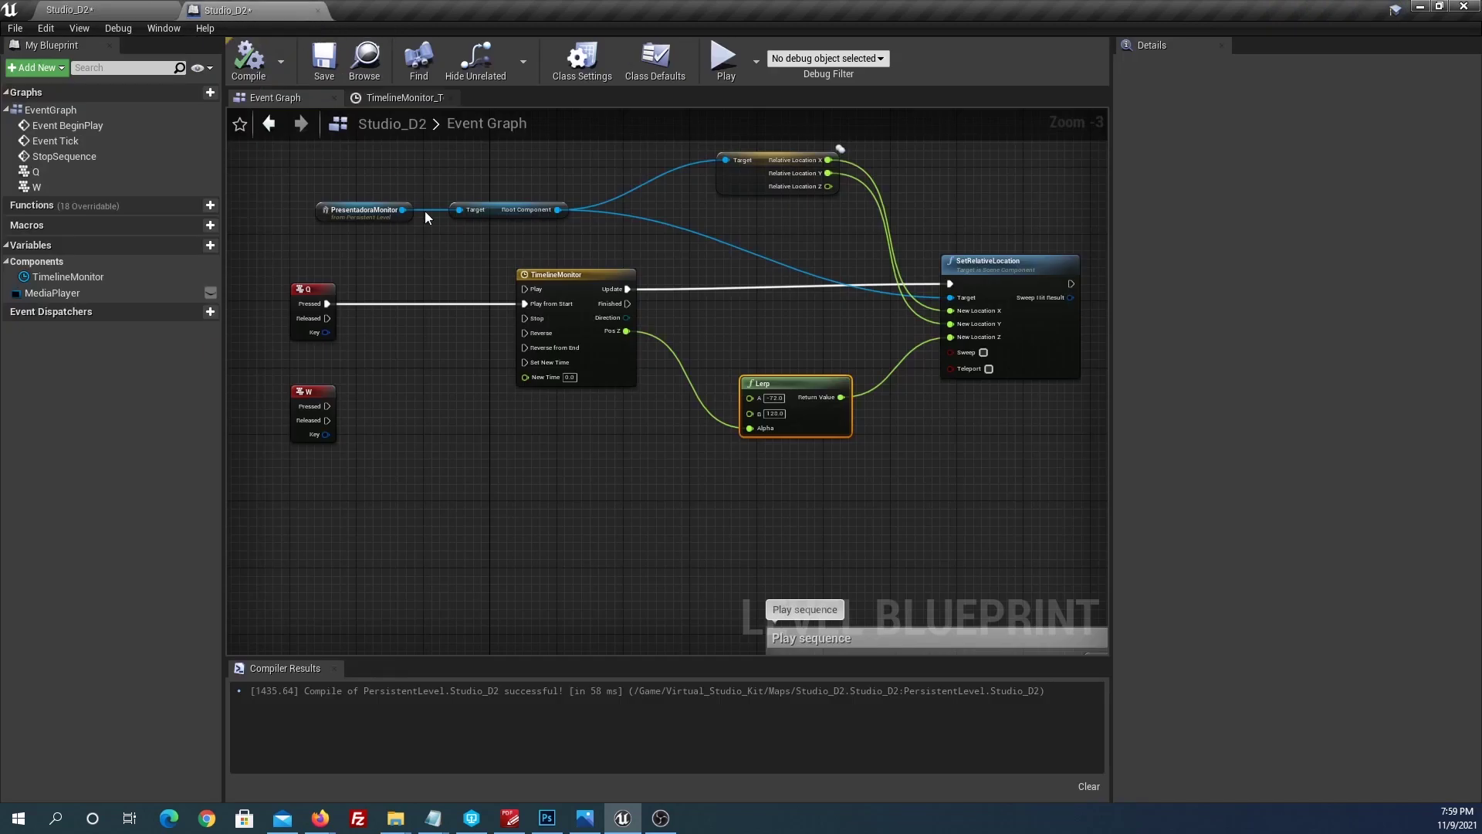
Step: Connect W Pressed to TimelineMonitor's Reverse from End and compile the blueprint
scroll(544, 290, "up", 2)
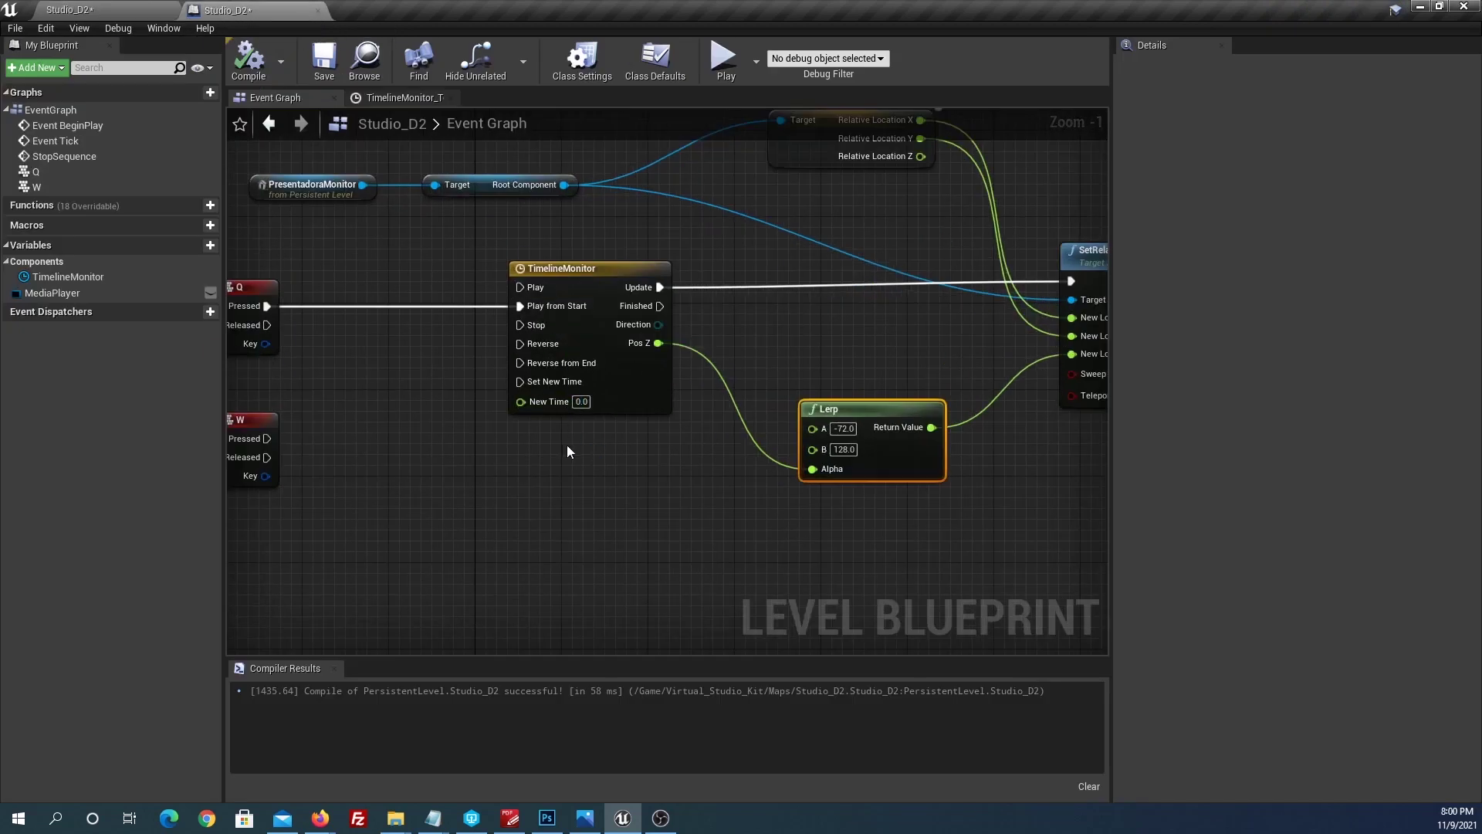
right_click_drag(567, 446, 720, 439)
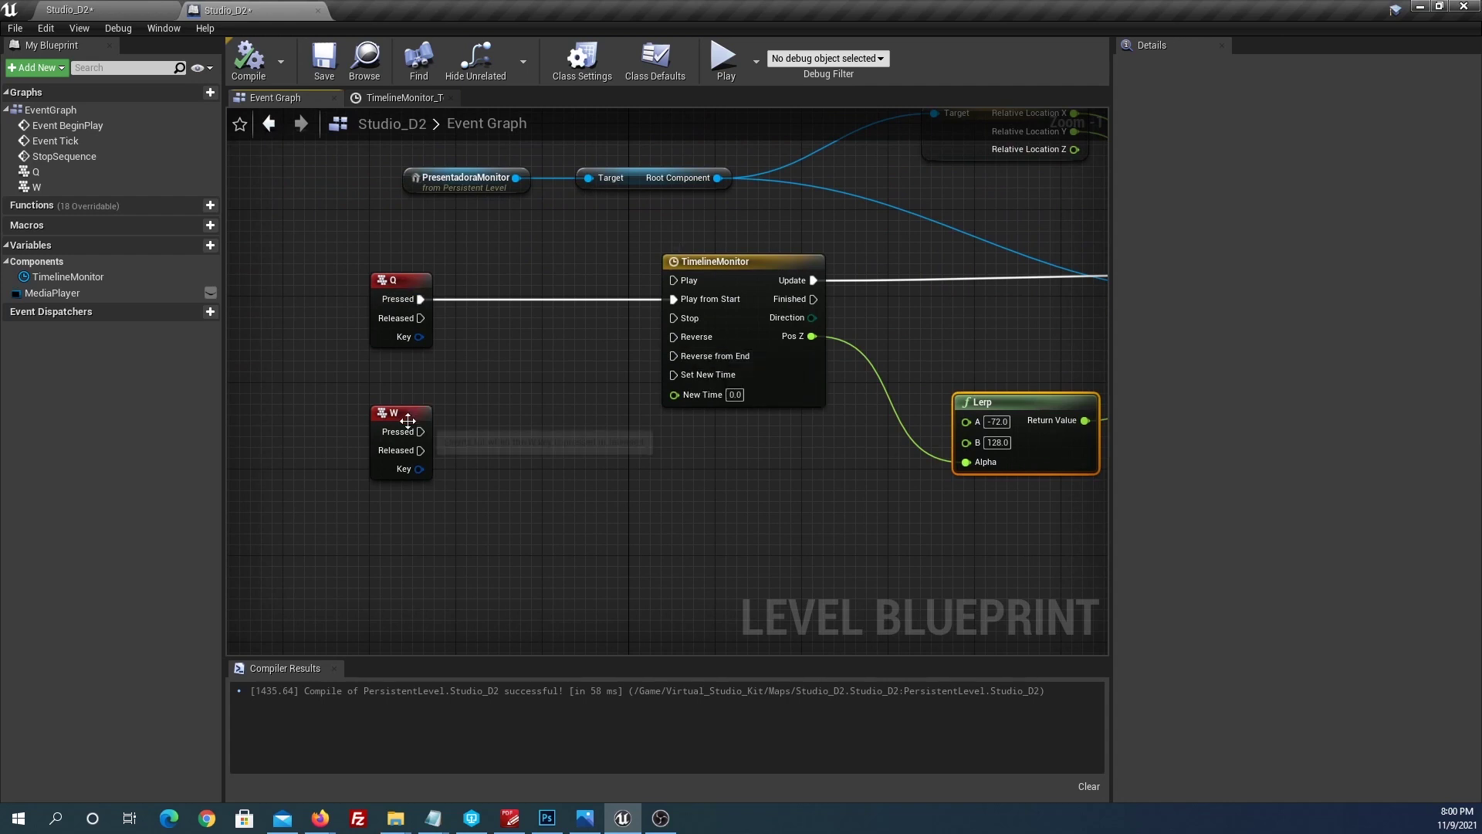
left_click_drag(420, 432, 573, 438)
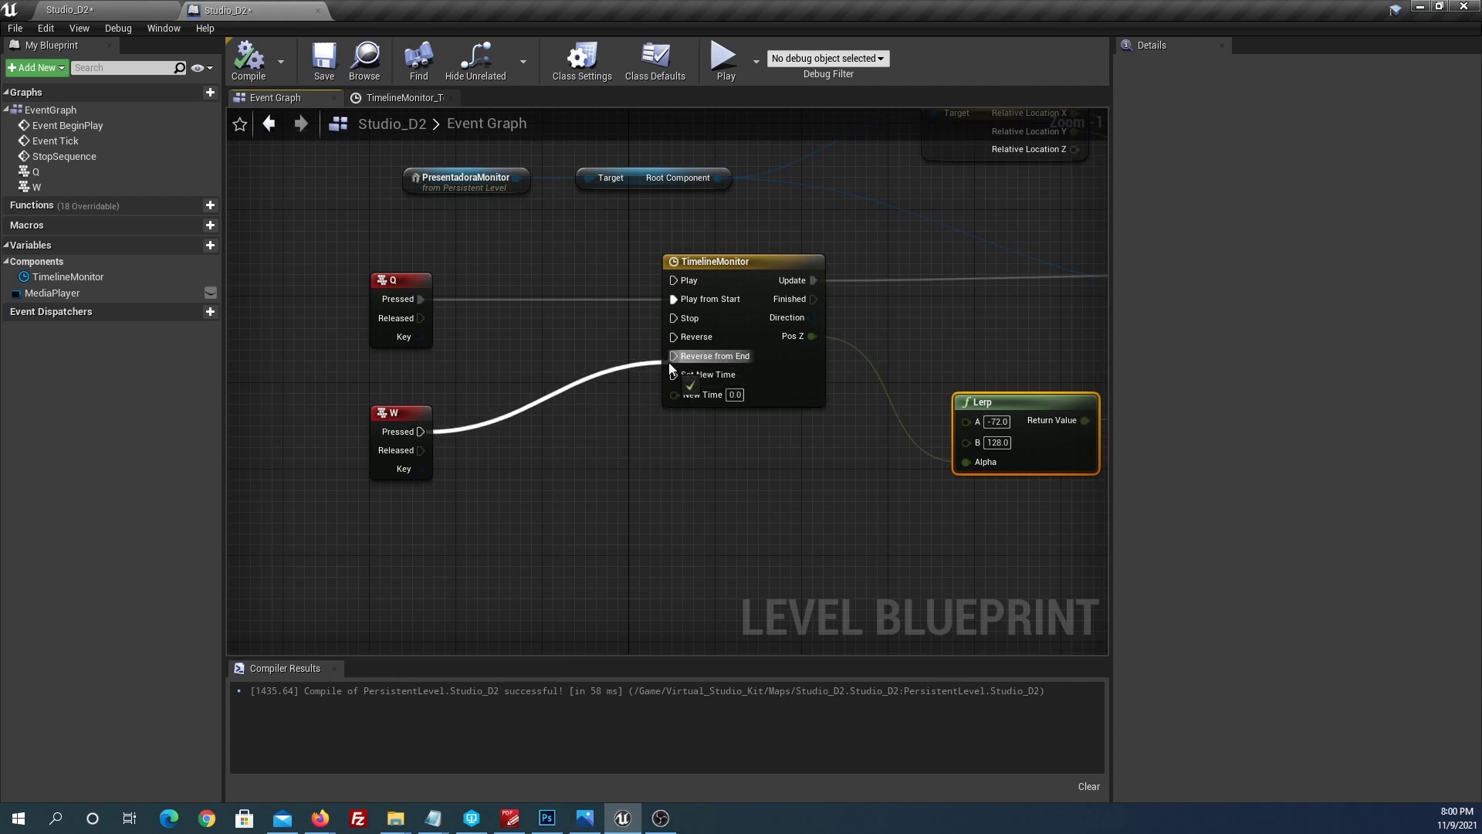
left_click_drag(650, 360, 670, 358)
left_click(252, 70)
left_click(108, 12)
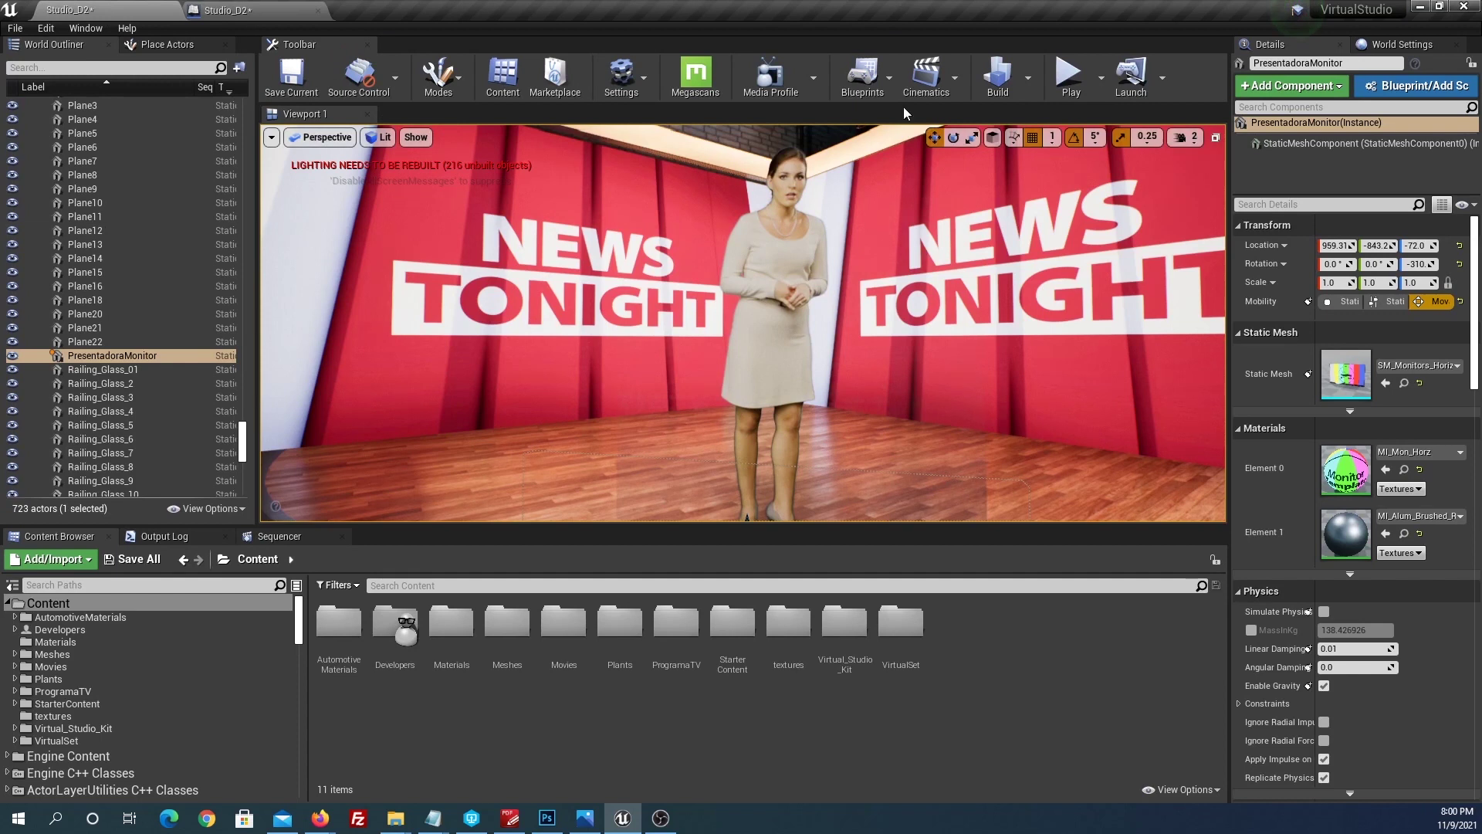
Step: Test-play the level, checking that Q and W raise and lower the monitor, then stop
left_click(1069, 80)
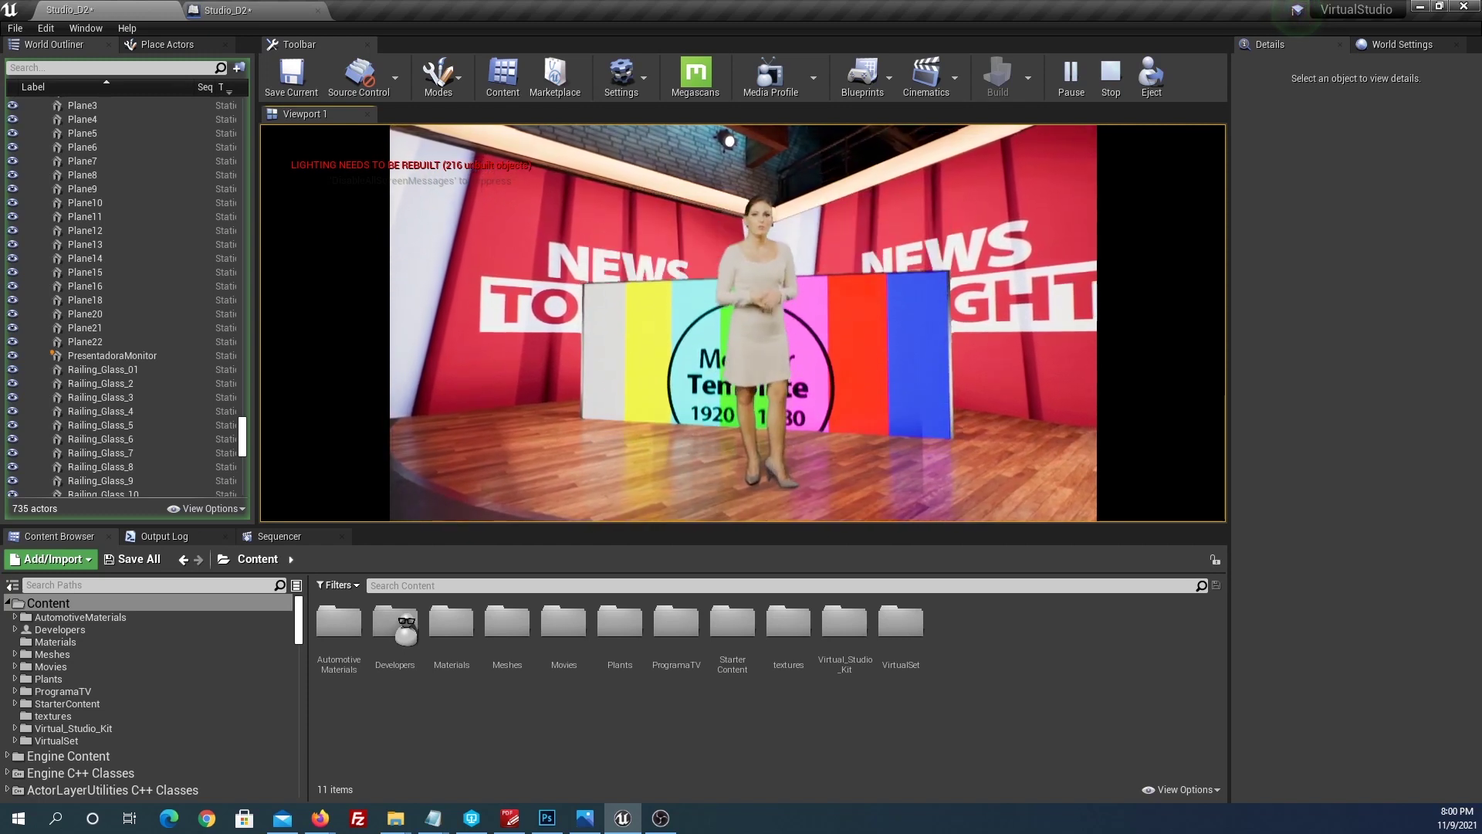
key("Escape")
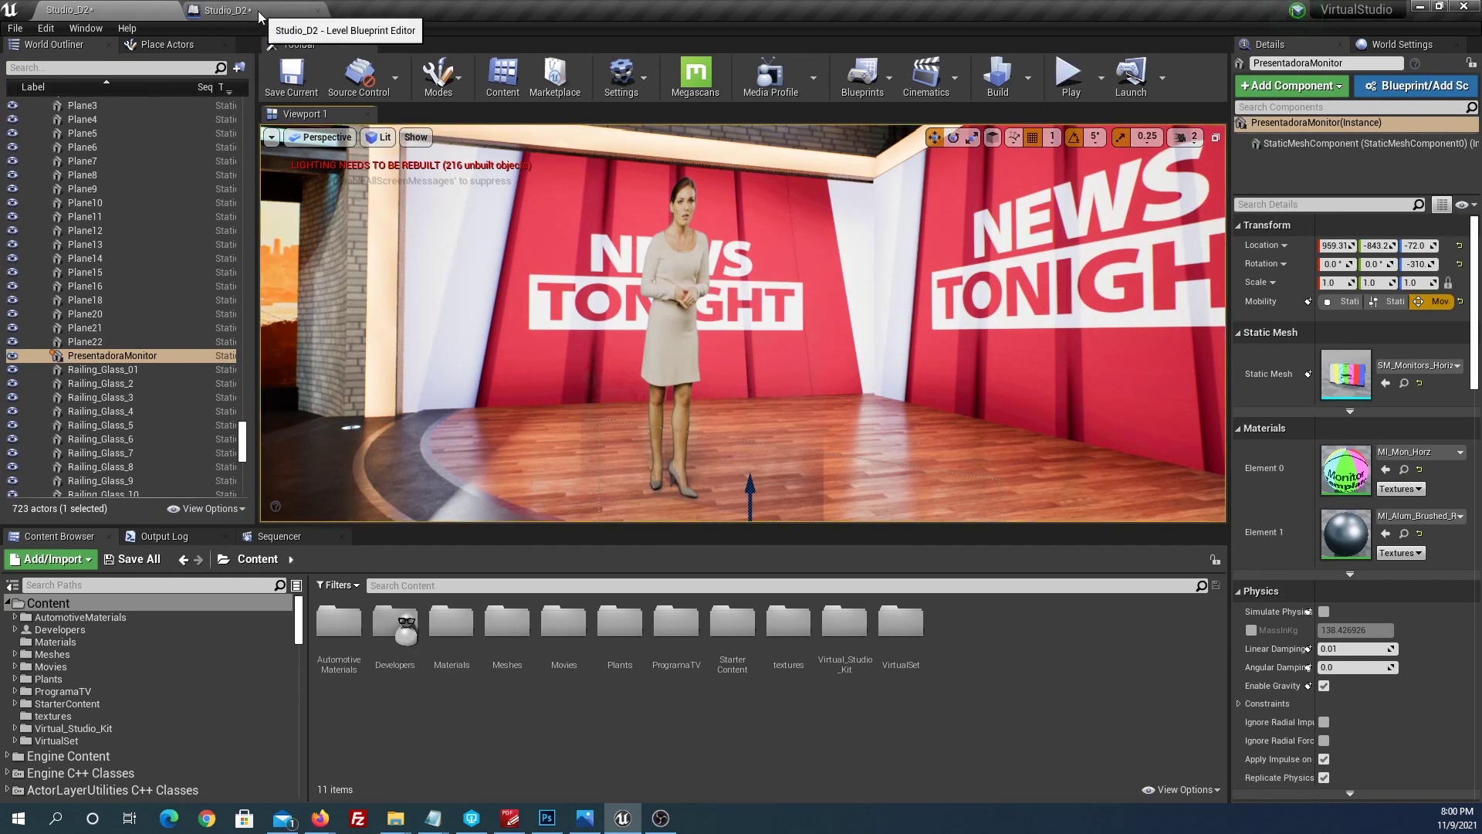
Step: Drop BP_Z3 from the Z3 folder into the studio and move it beside the presenter
left_click(16, 654)
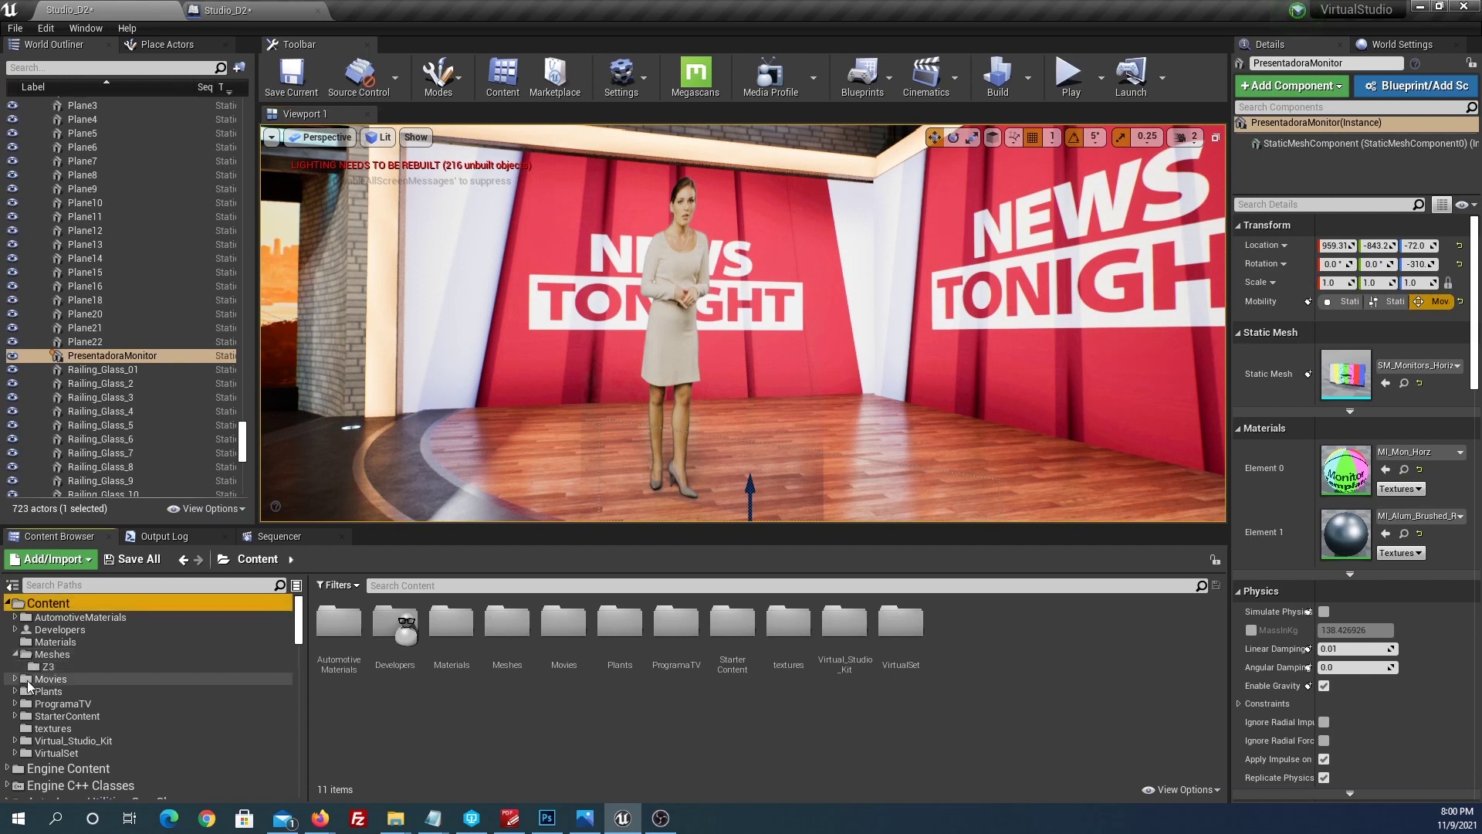
left_click(48, 667)
mouse_move(339, 624)
left_mouse_down()
mouse_move(764, 446)
mouse_move(872, 464)
left_mouse_up()
mouse_move(758, 312)
right_mouse_down()
mouse_move(725, 317)
mouse_move(745, 328)
right_mouse_up()
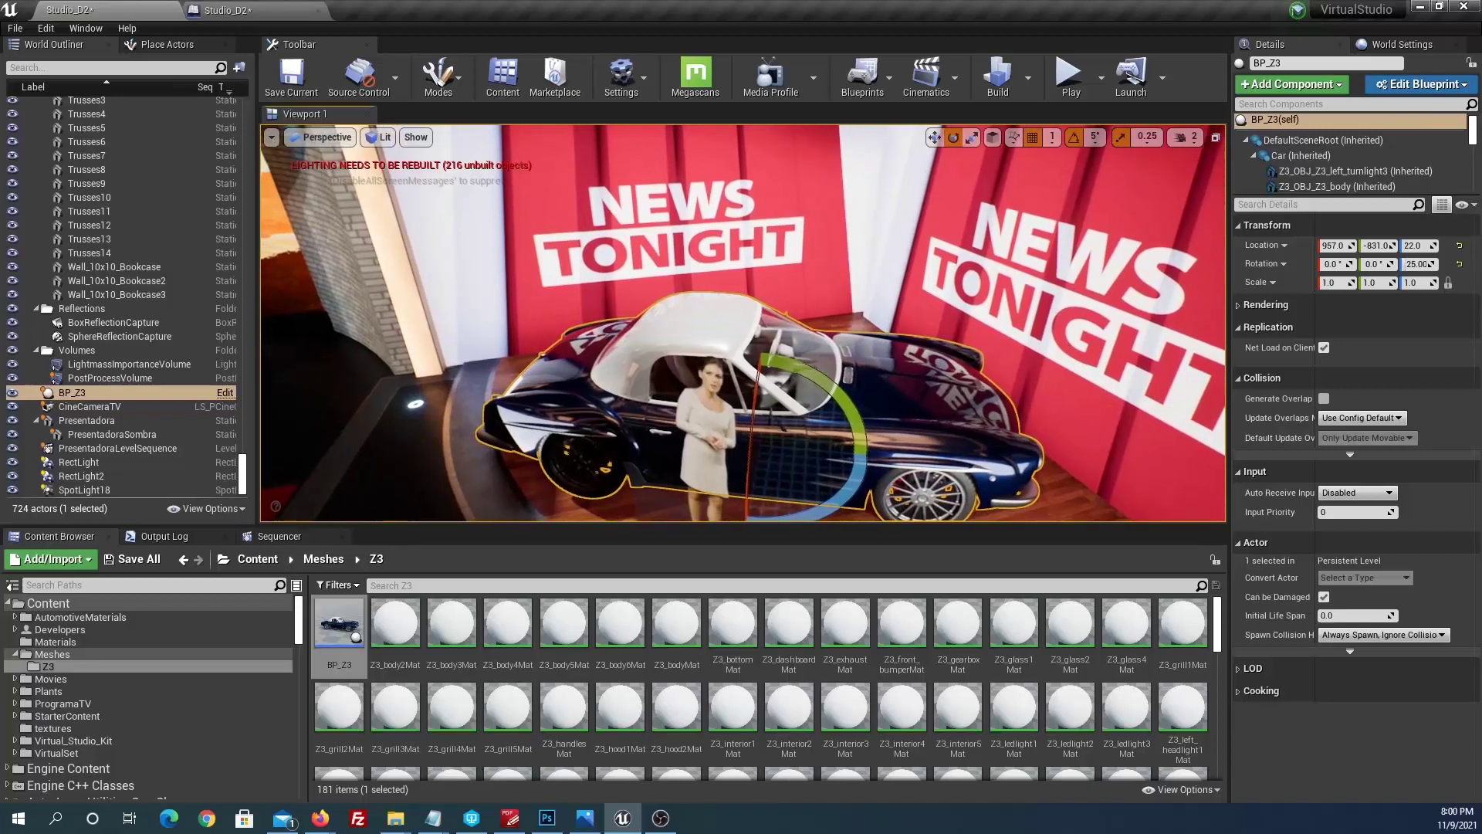
key("w")
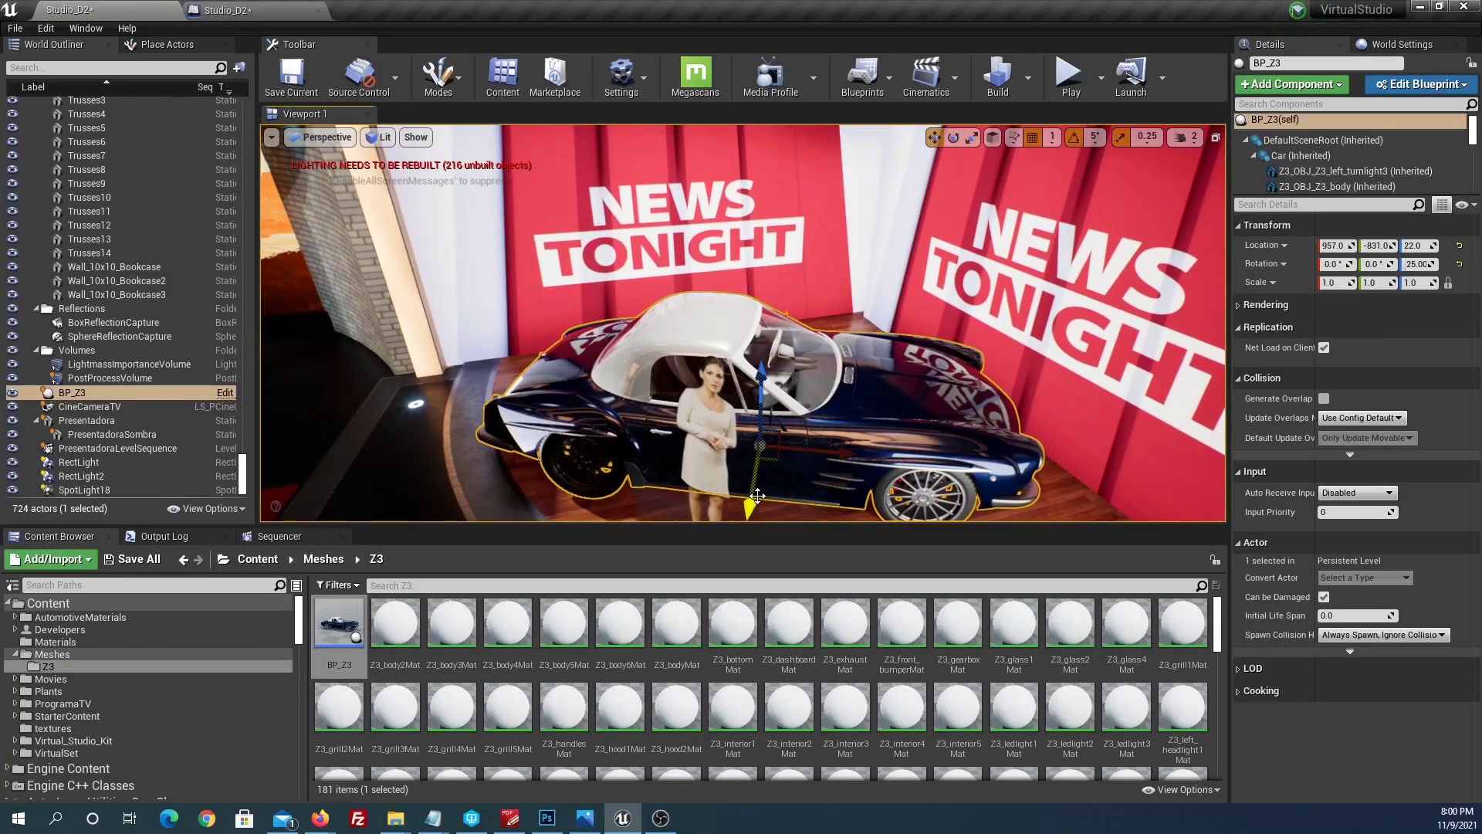
left_click_drag(757, 496, 760, 480)
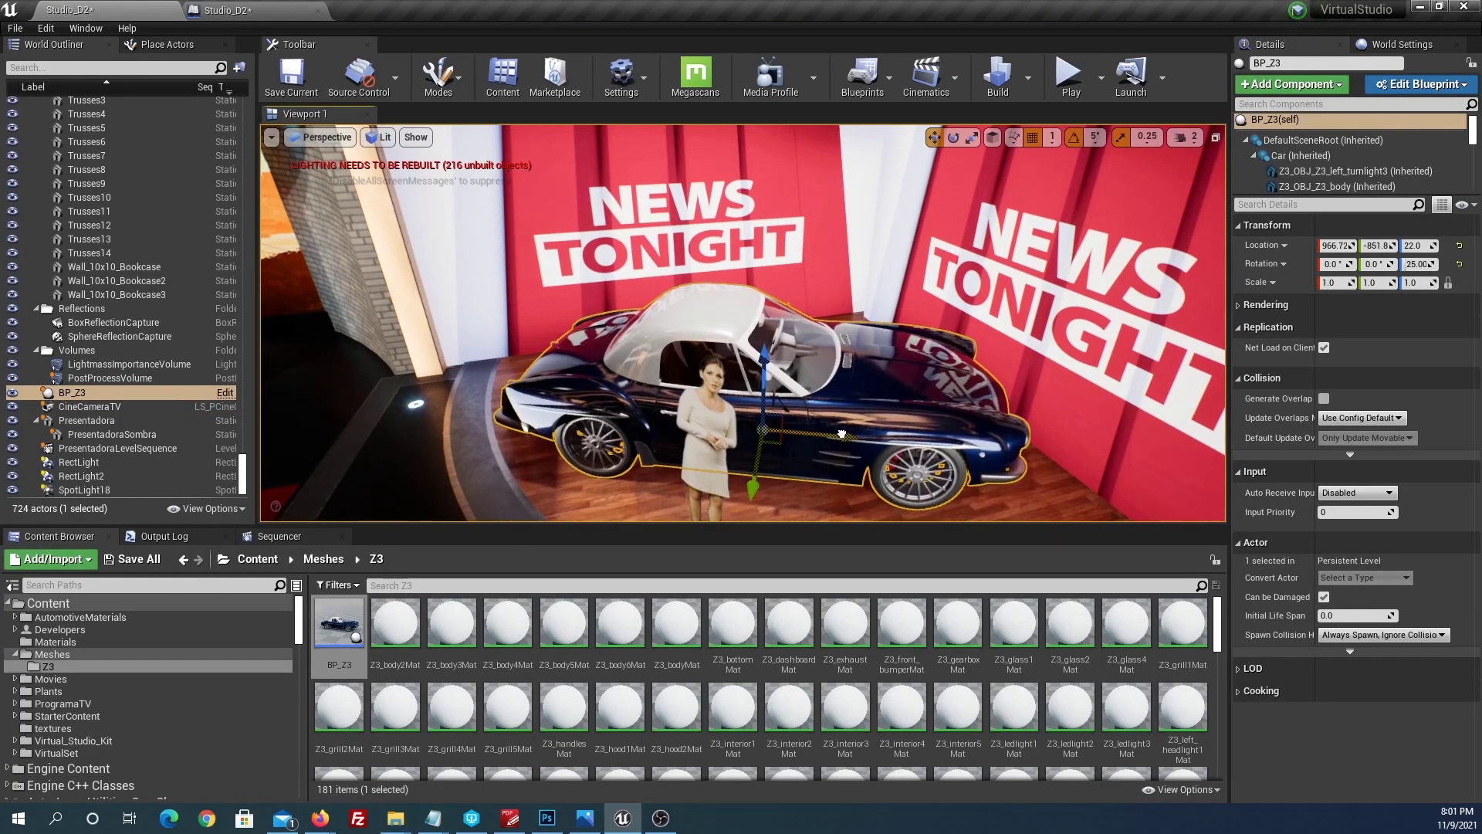
left_click_drag(842, 434, 825, 434)
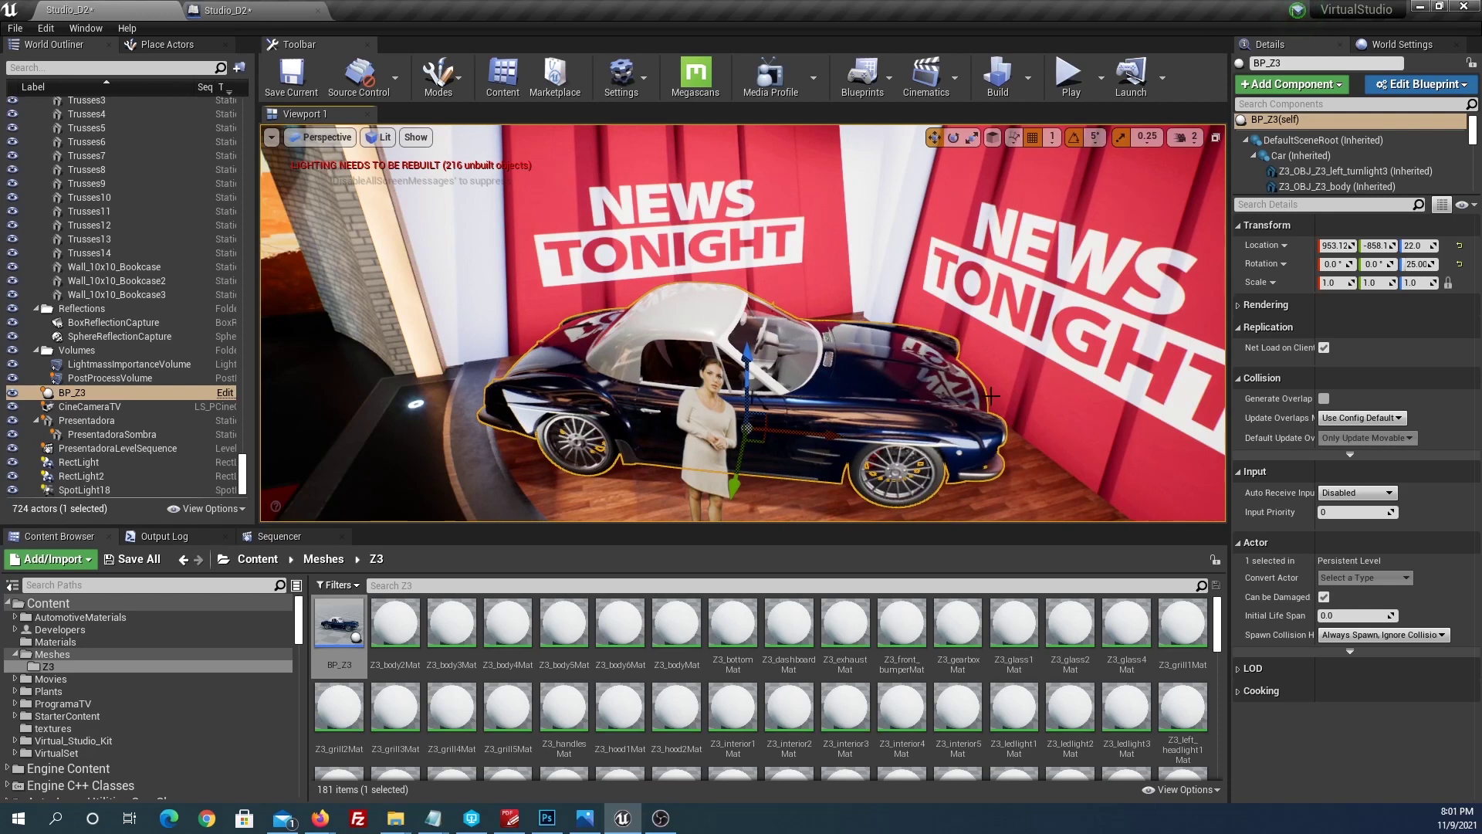
right_click_drag(741, 324, 740, 219)
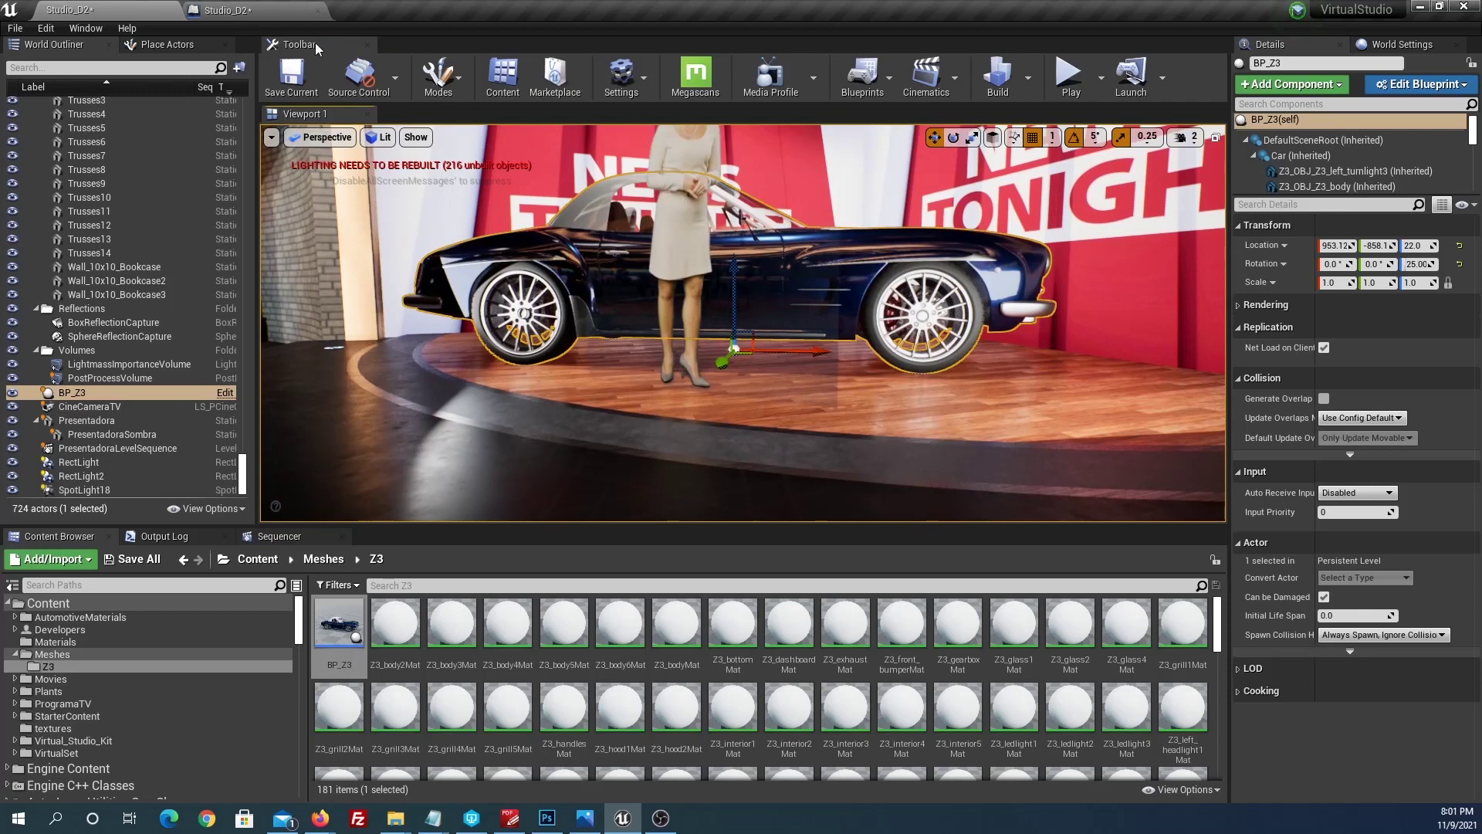
Step: Switch to the Level Blueprint and zoom out the event graph
left_click(243, 13)
scroll(695, 371, "down", 2)
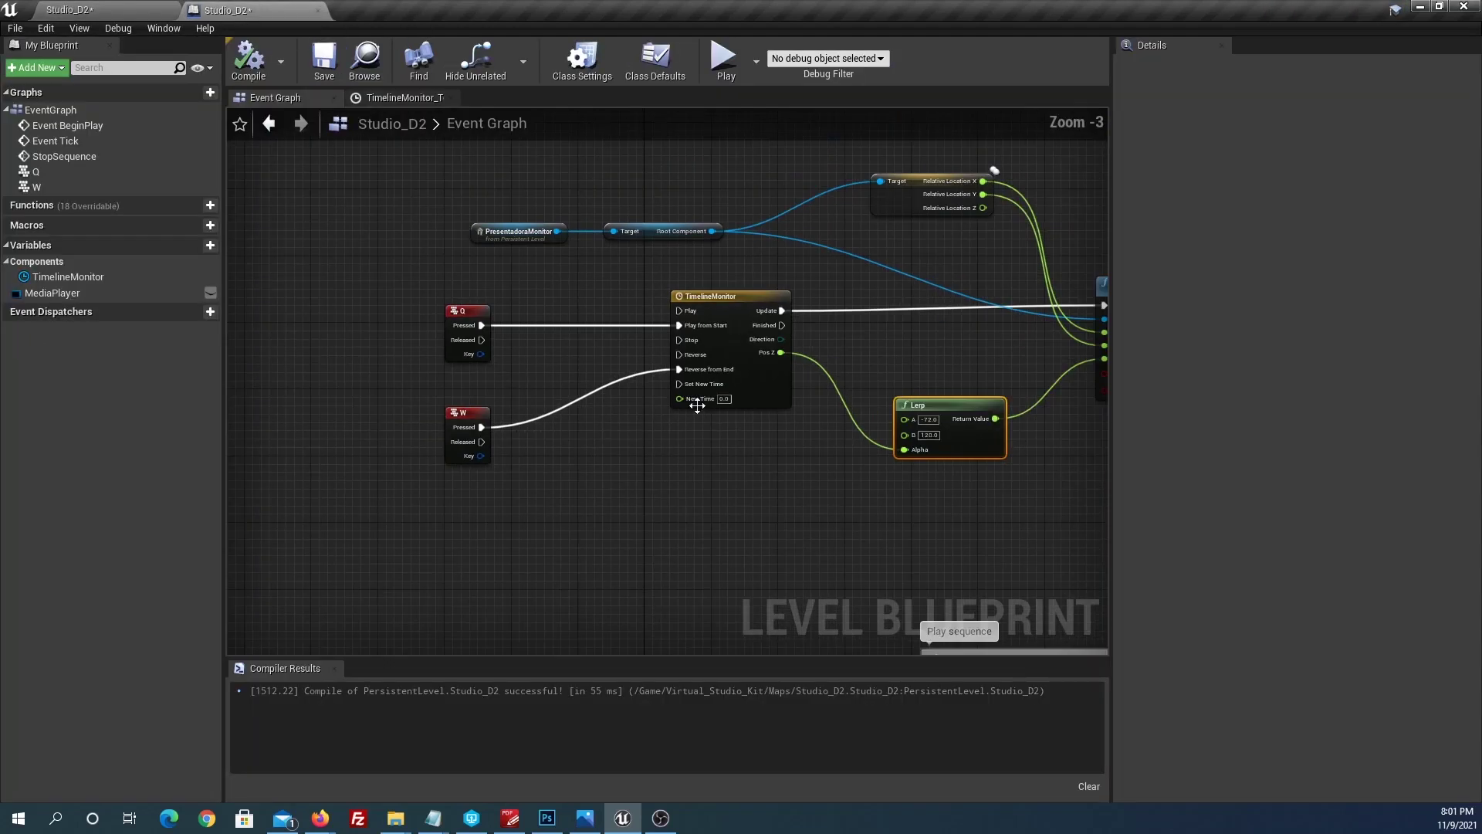
scroll(715, 424, "down", 1)
scroll(540, 348, "down", 1)
Step: Duplicate the monitor's Q/W timeline node group and move the copy up and right
left_click_drag(419, 286, 744, 406)
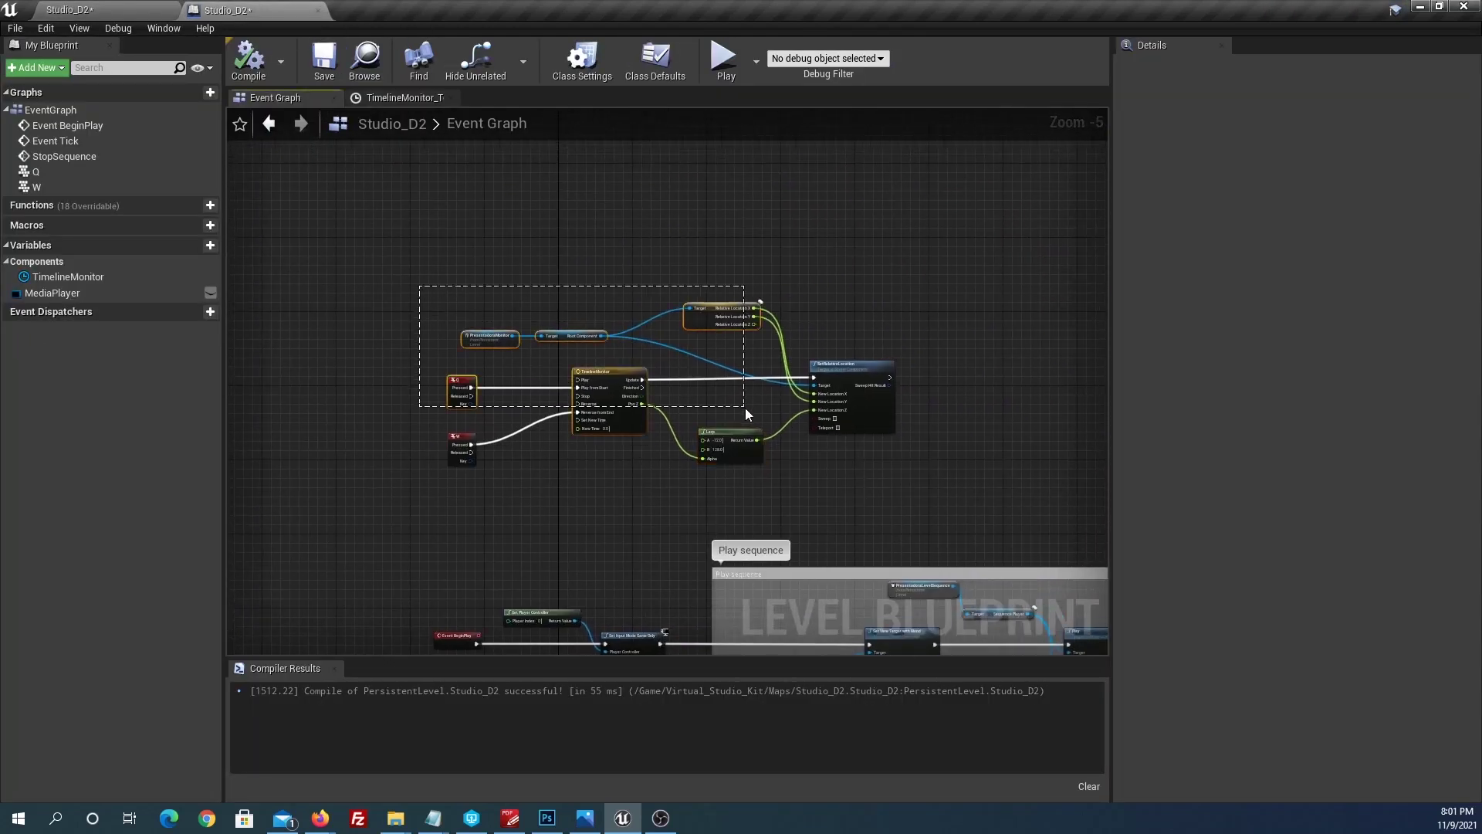
left_click_drag(894, 452, 917, 479)
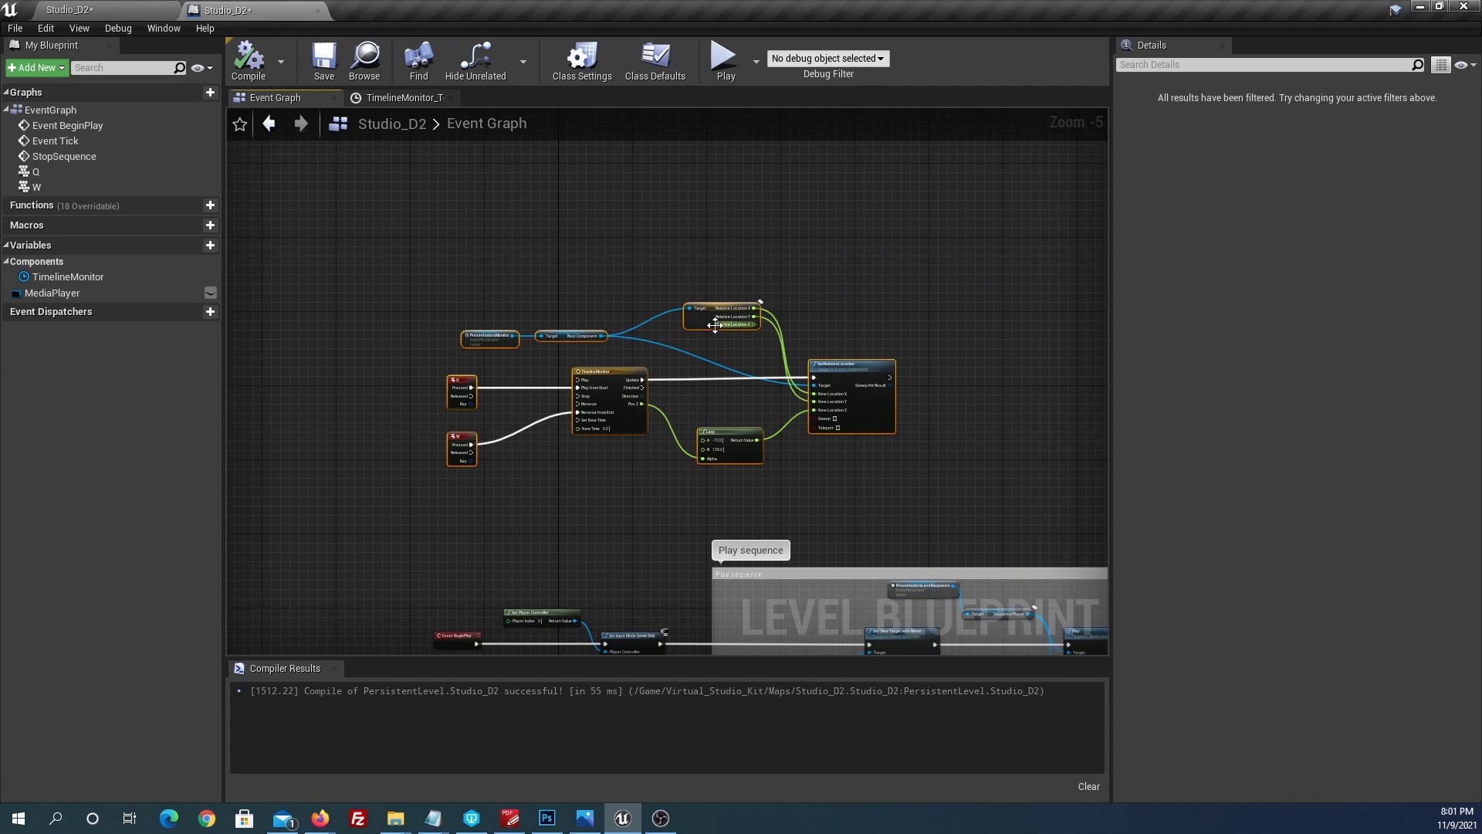
key("ctrl+c")
key("ctrl+v")
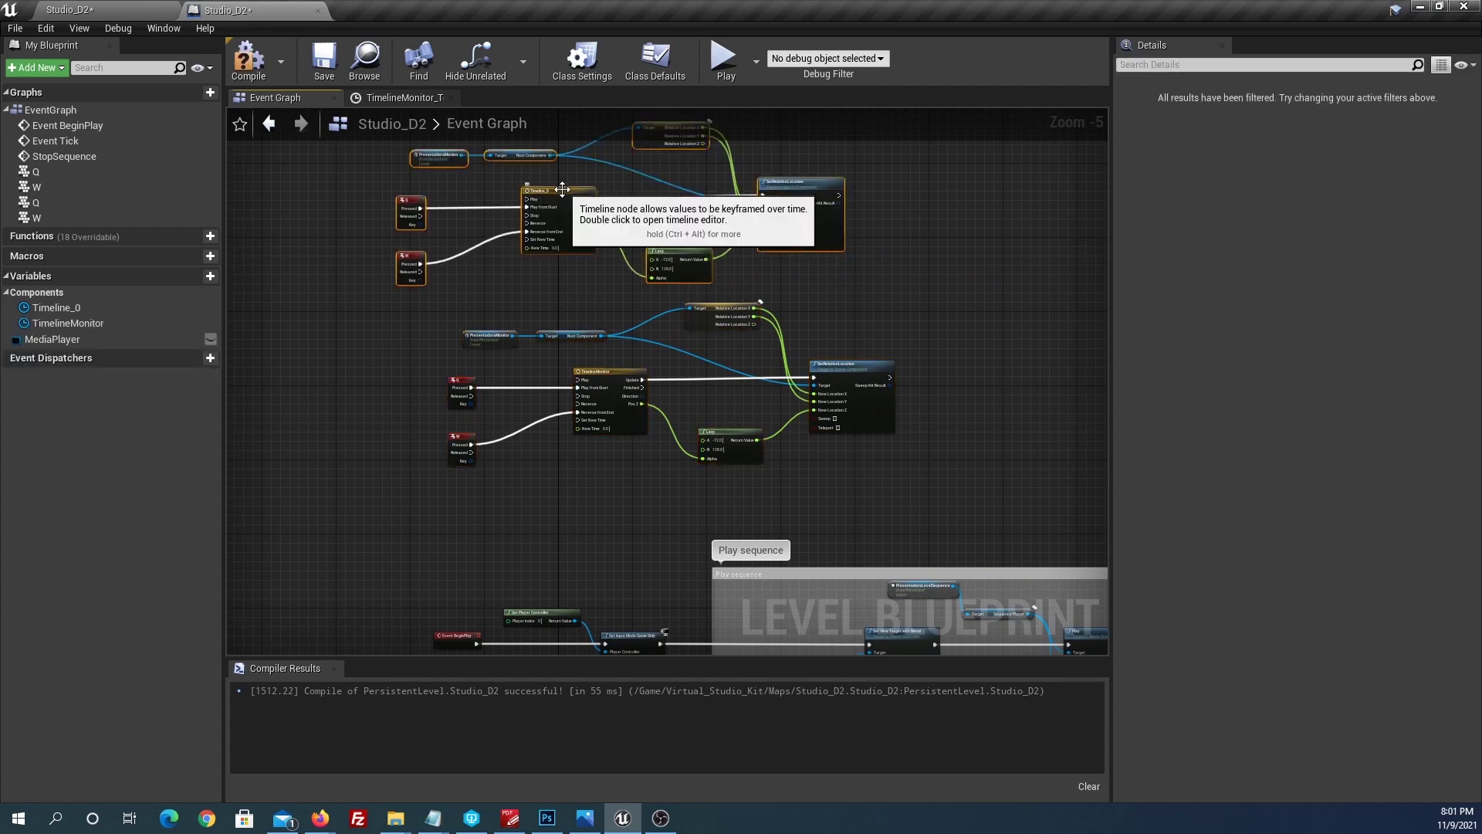
left_click_drag(575, 202, 621, 173)
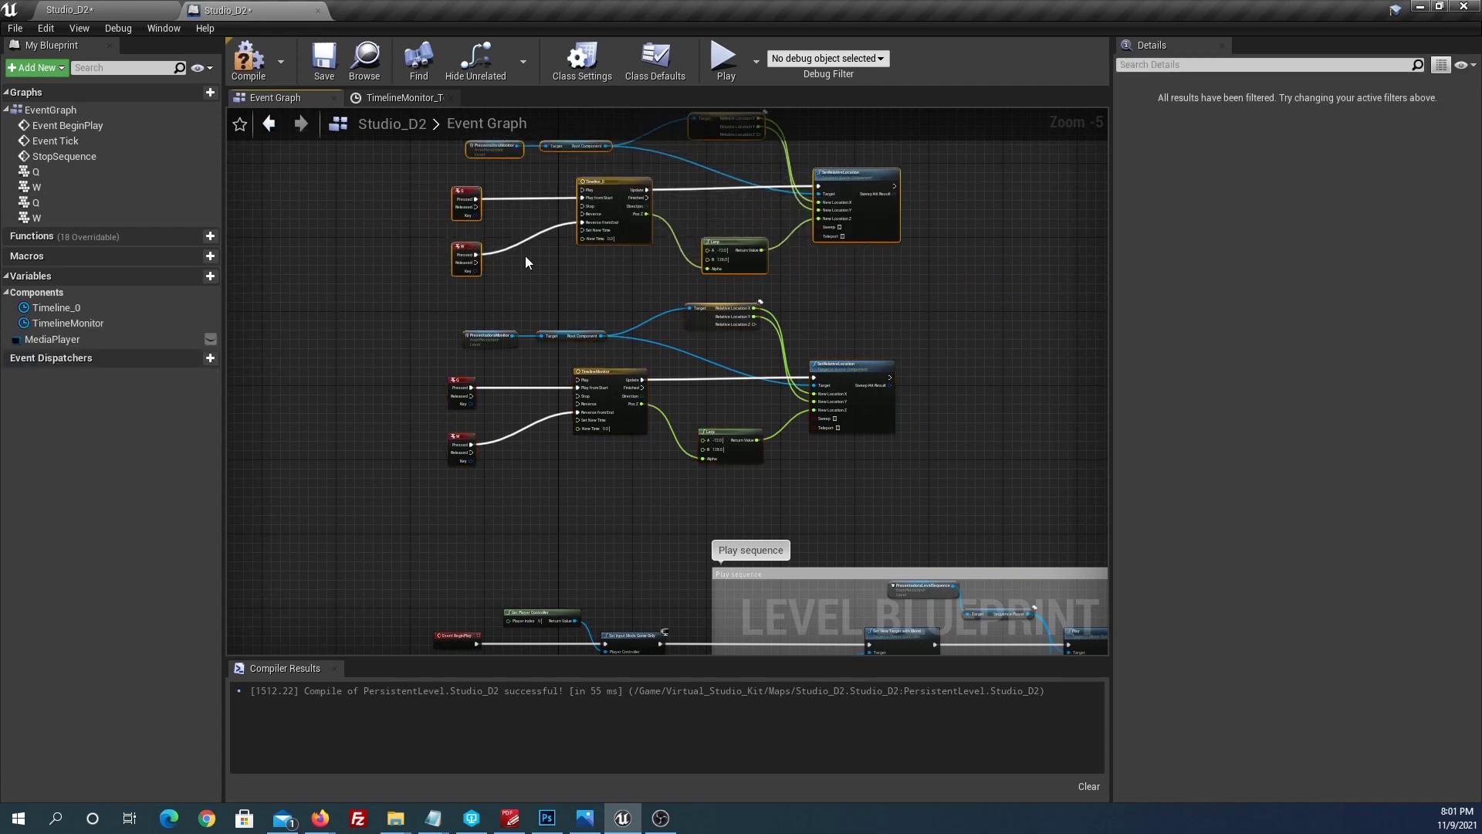
scroll(525, 262, "up", 6)
Step: Replace the copied Q node with an E key event wired to Timeline_0's Play from Start
right_click(389, 281)
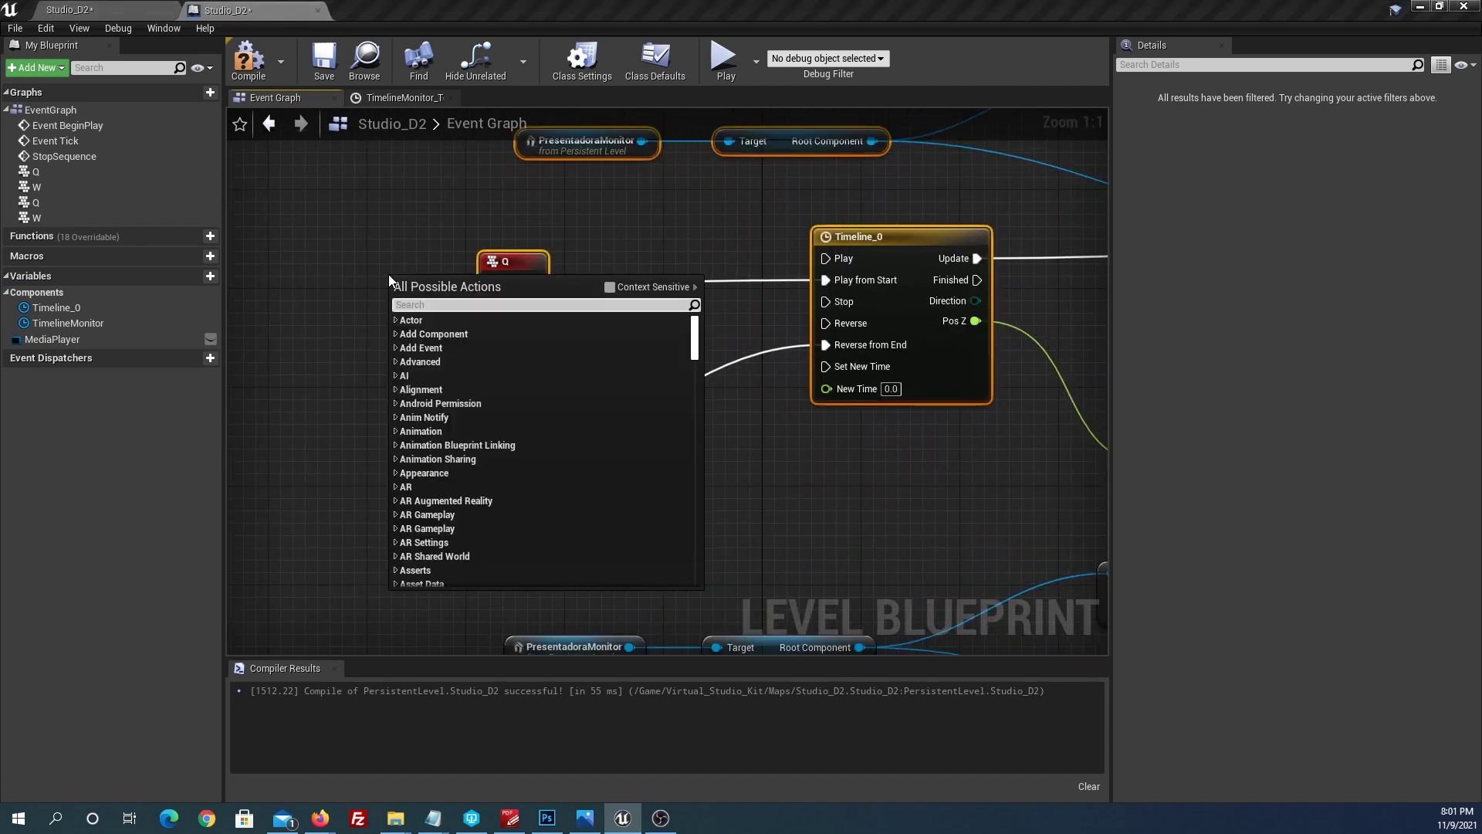
type("e ke")
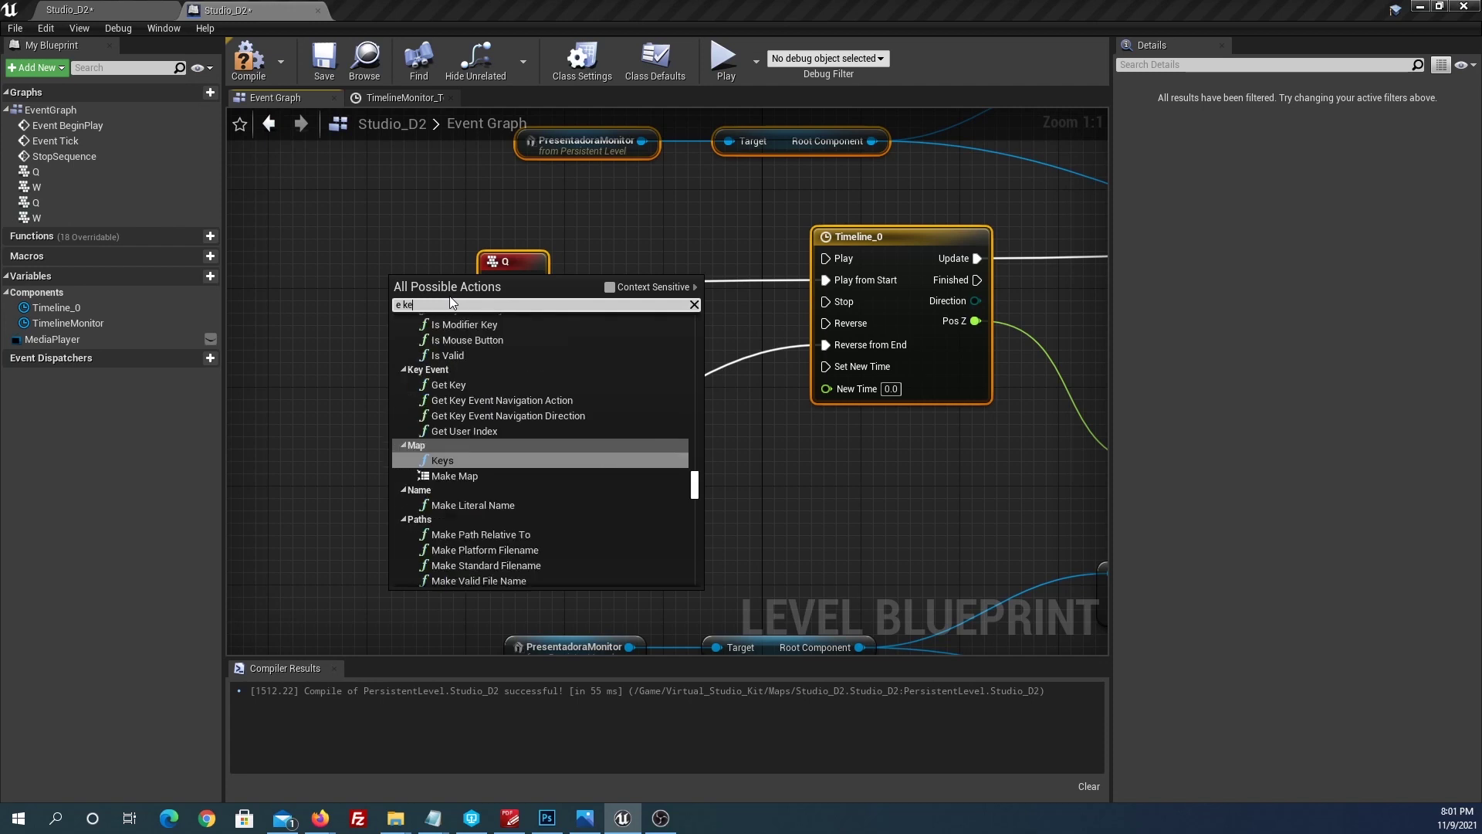
type("y")
scroll(682, 470, "up", 5)
scroll(677, 452, "up", 3)
scroll(674, 446, "up", 3)
scroll(674, 426, "up", 5)
scroll(673, 415, "up", 5)
scroll(673, 409, "up", 5)
scroll(673, 405, "up", 3)
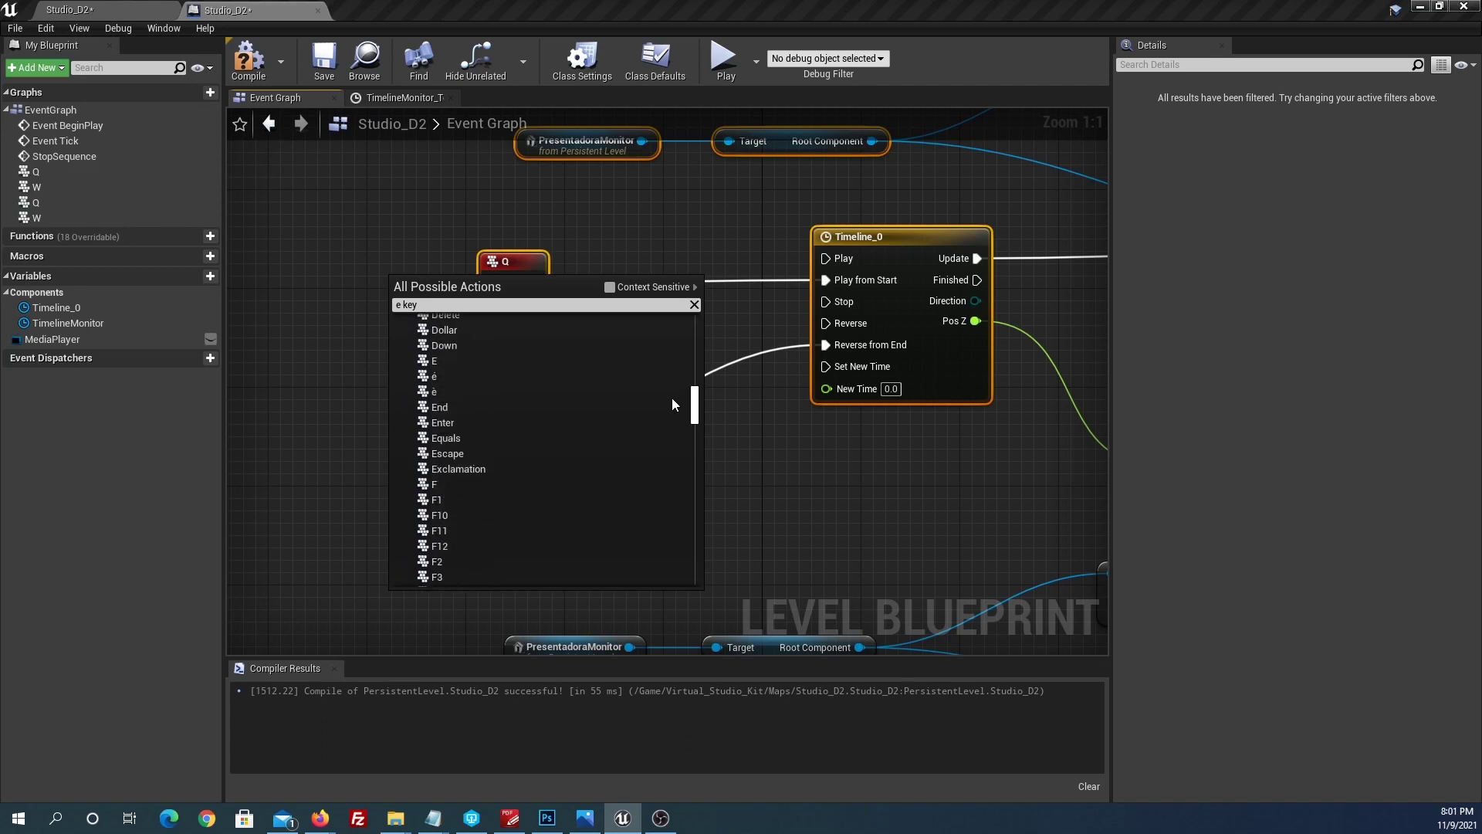
left_click(472, 360)
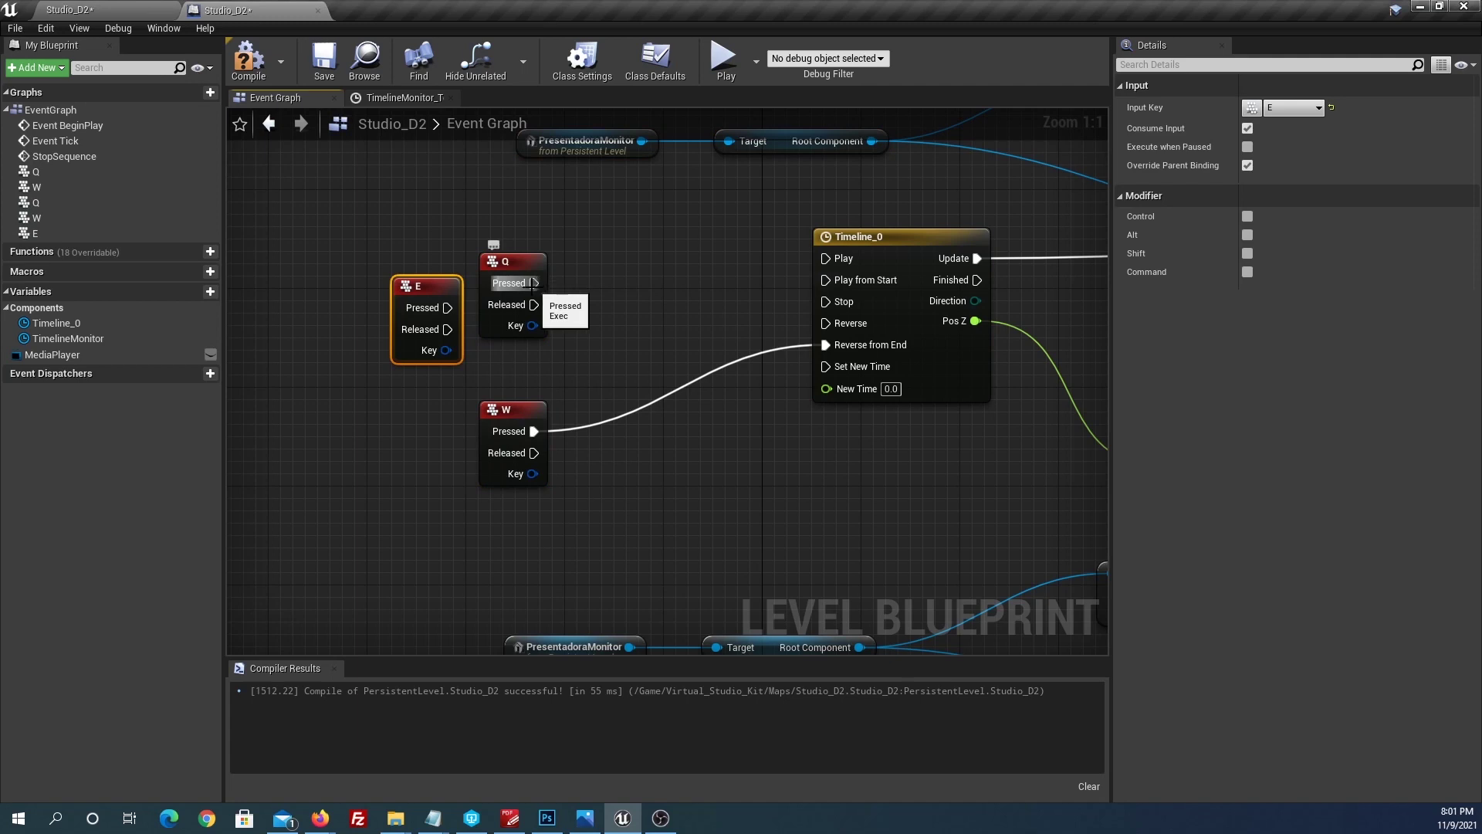
left_click_drag(447, 308, 483, 317)
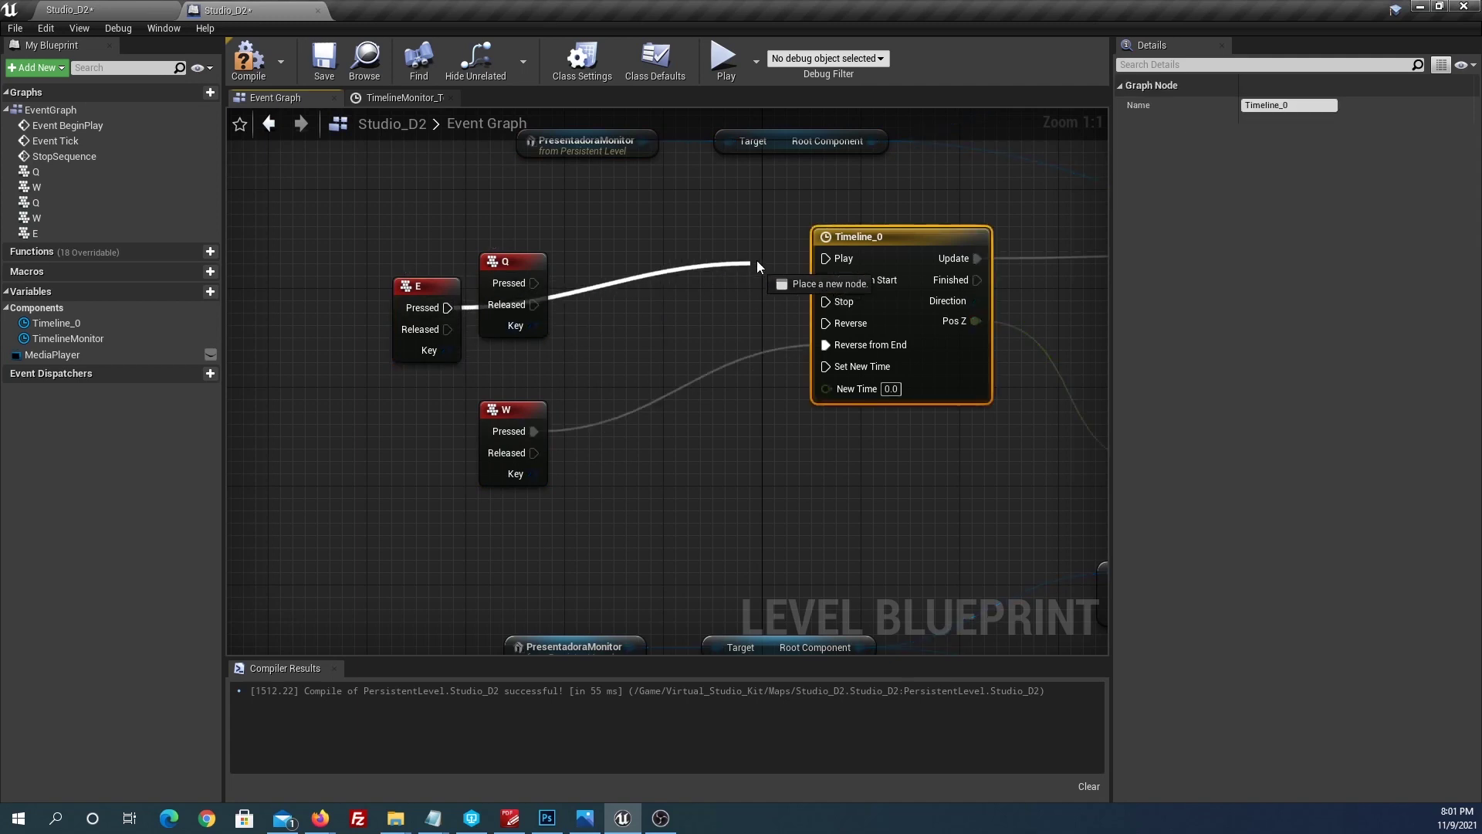
left_click_drag(756, 261, 825, 280)
left_click(529, 261)
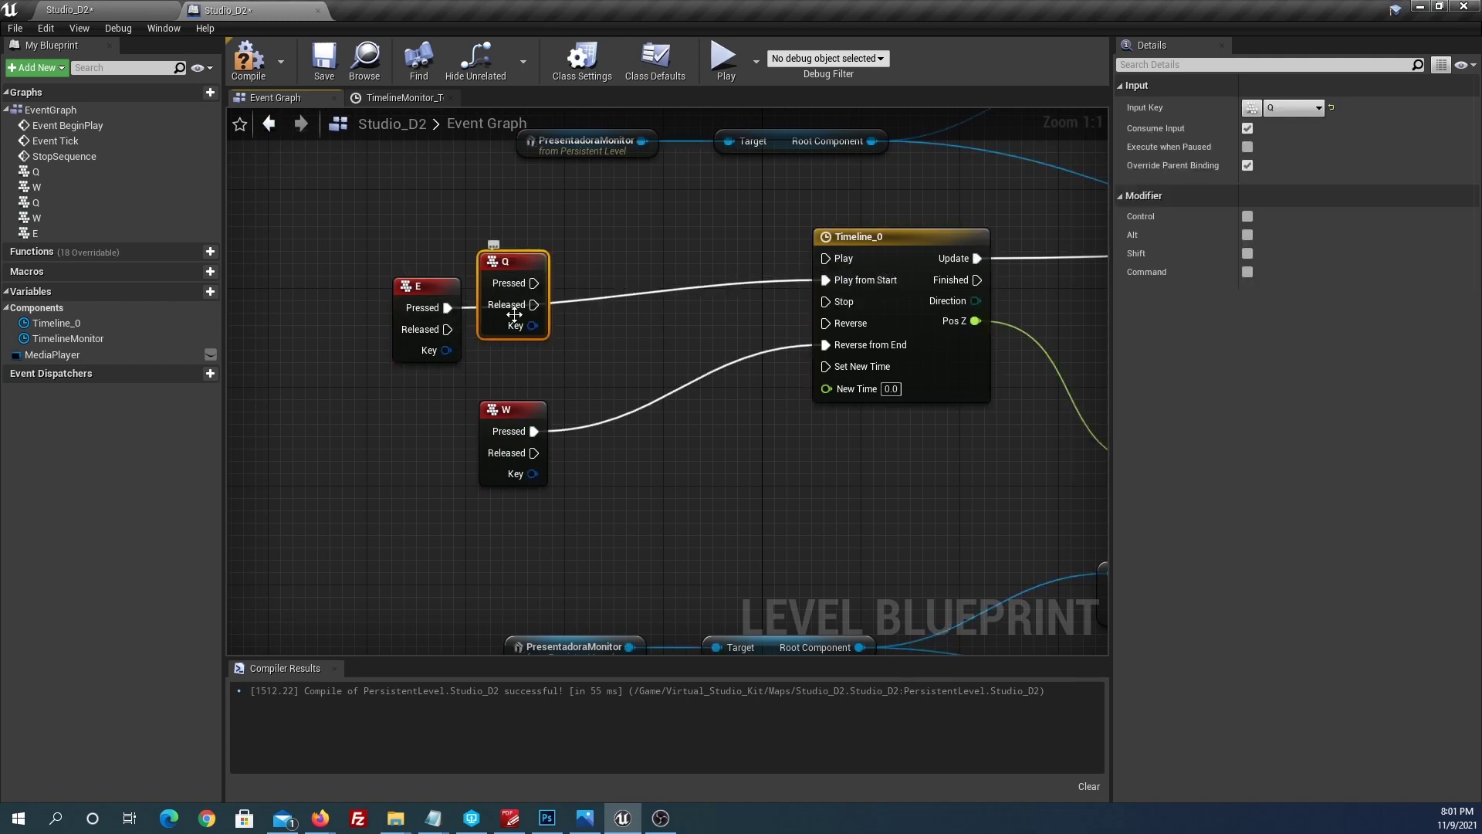
key("Delete")
left_click_drag(444, 293, 529, 270)
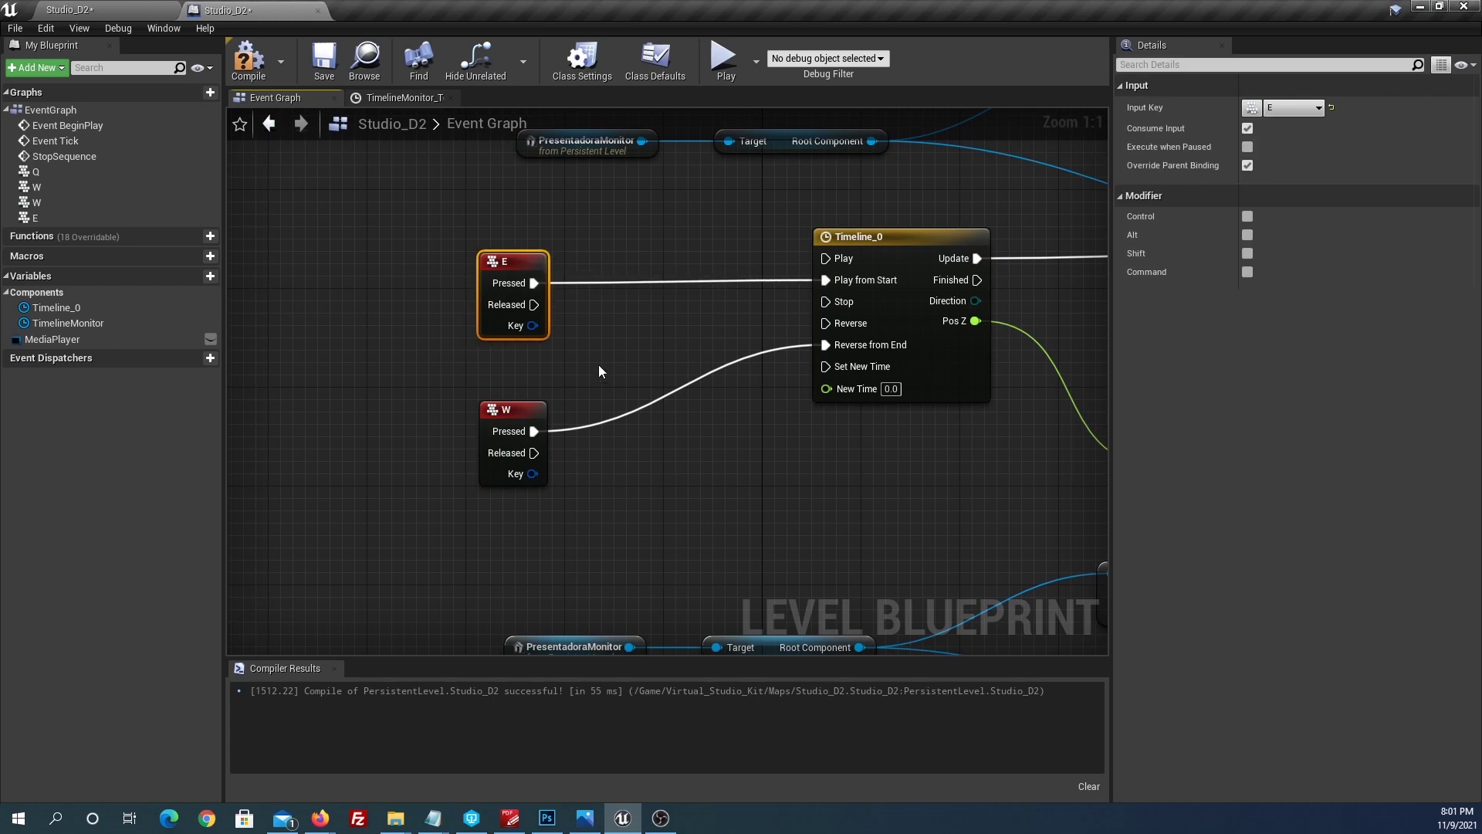
Step: Add an R key event driving Reverse from End, delete the copied W node, and place R under E
right_click_drag(917, 477, 752, 500)
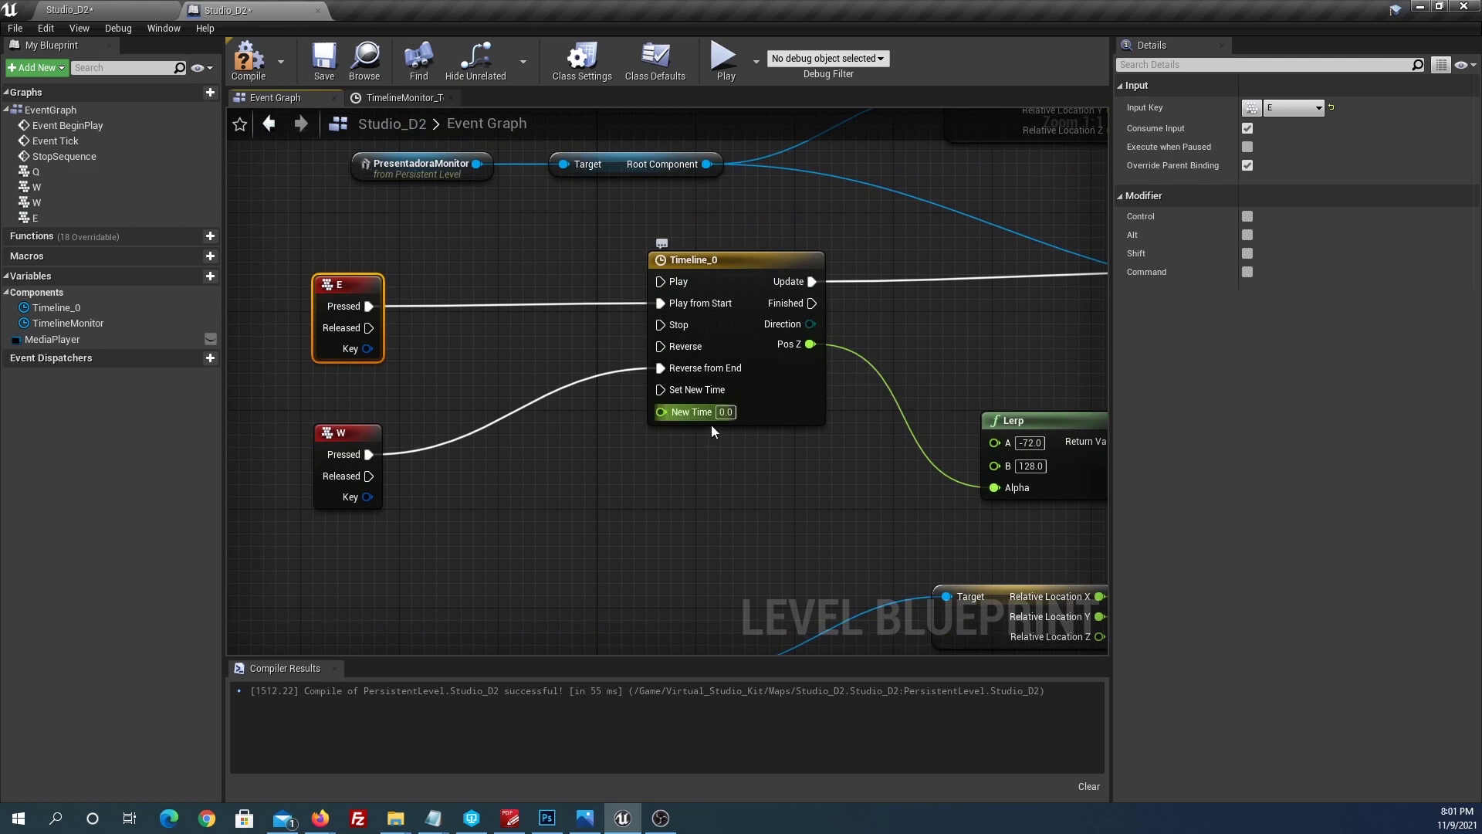
right_click_drag(347, 462, 459, 429)
mouse_move(843, 485)
right_mouse_down()
mouse_move(620, 455)
mouse_move(953, 459)
right_mouse_up()
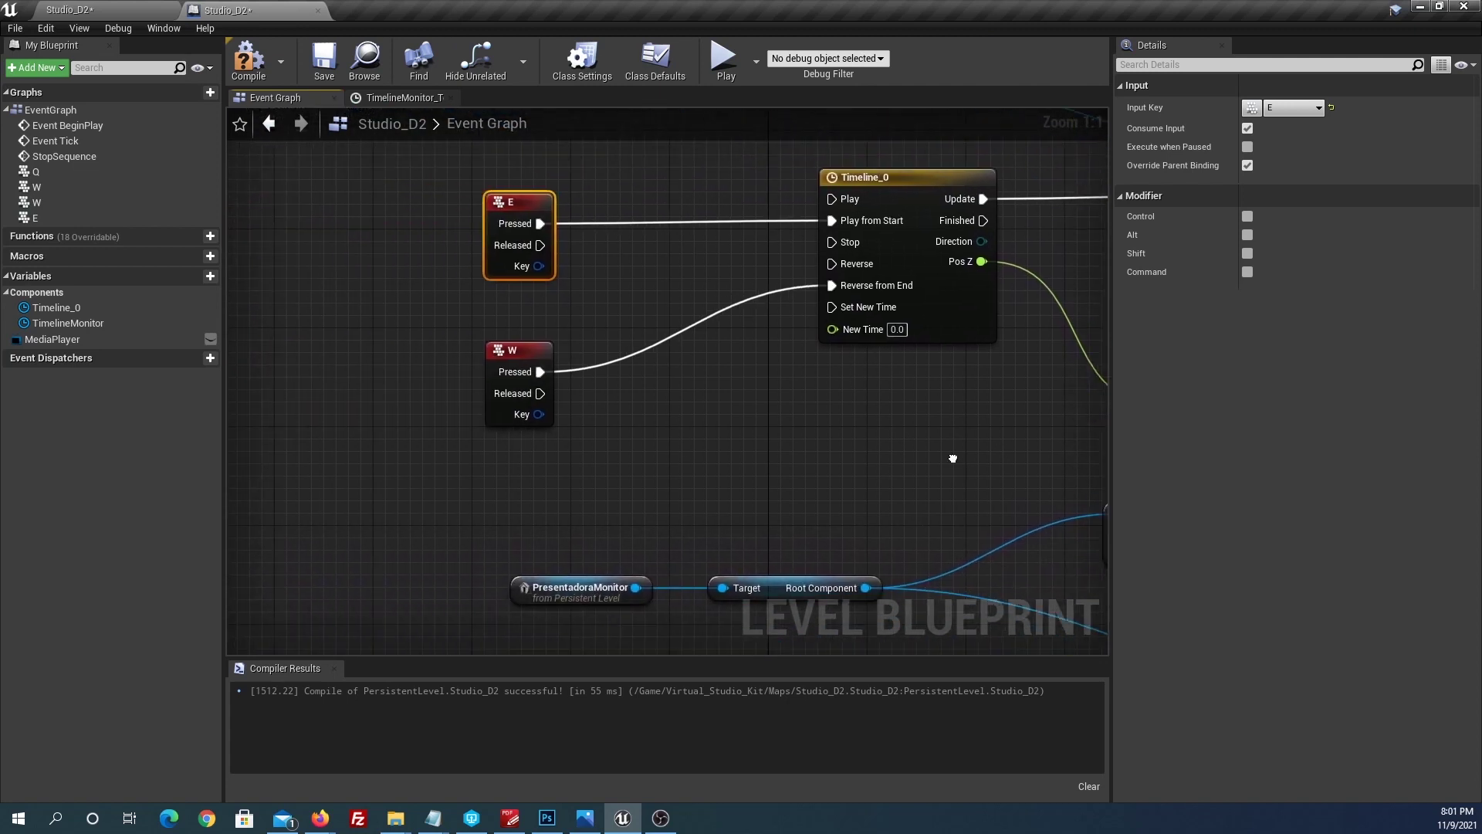
right_click(402, 330)
type("r ")
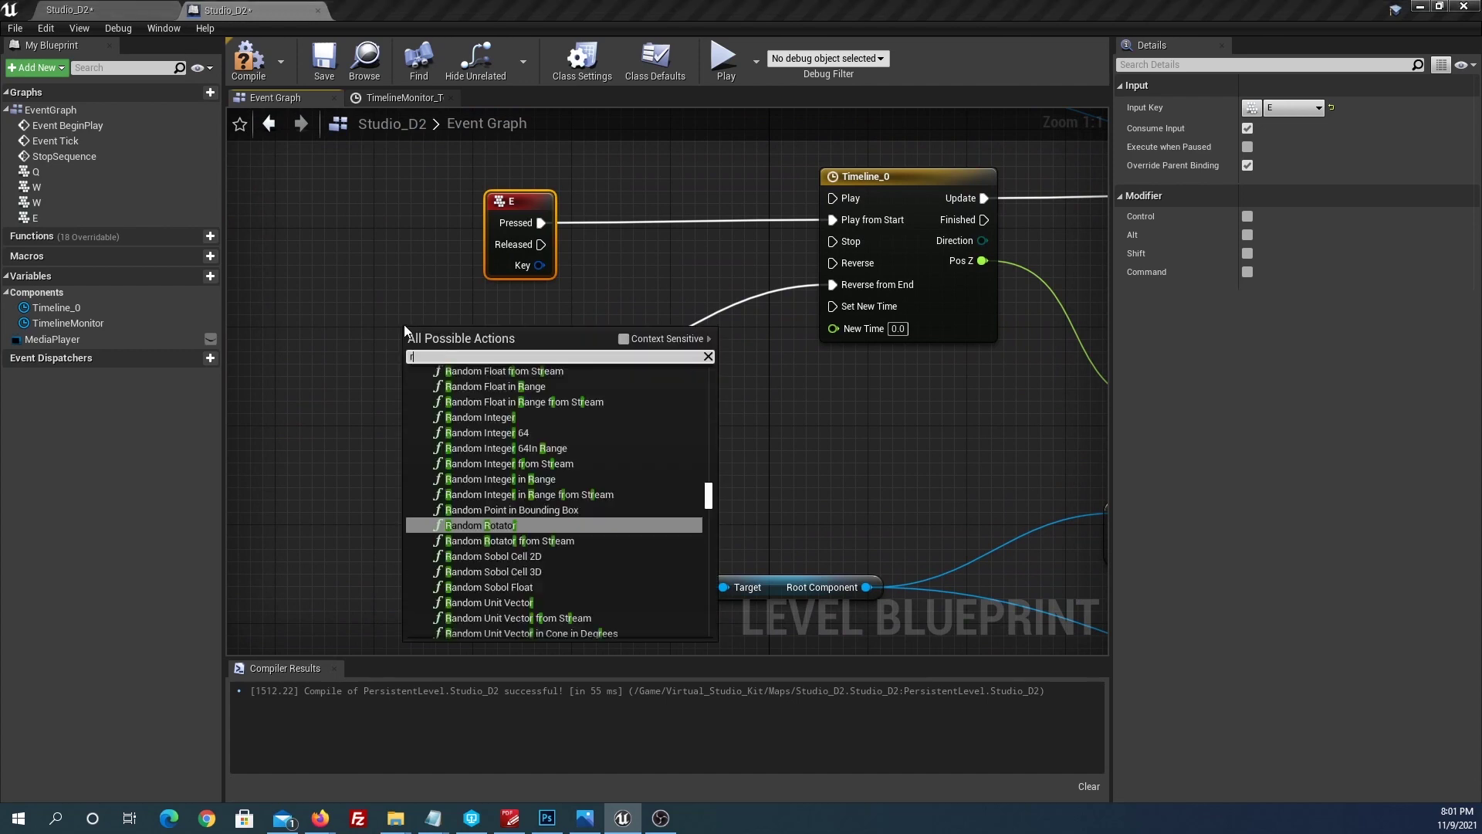
type("key")
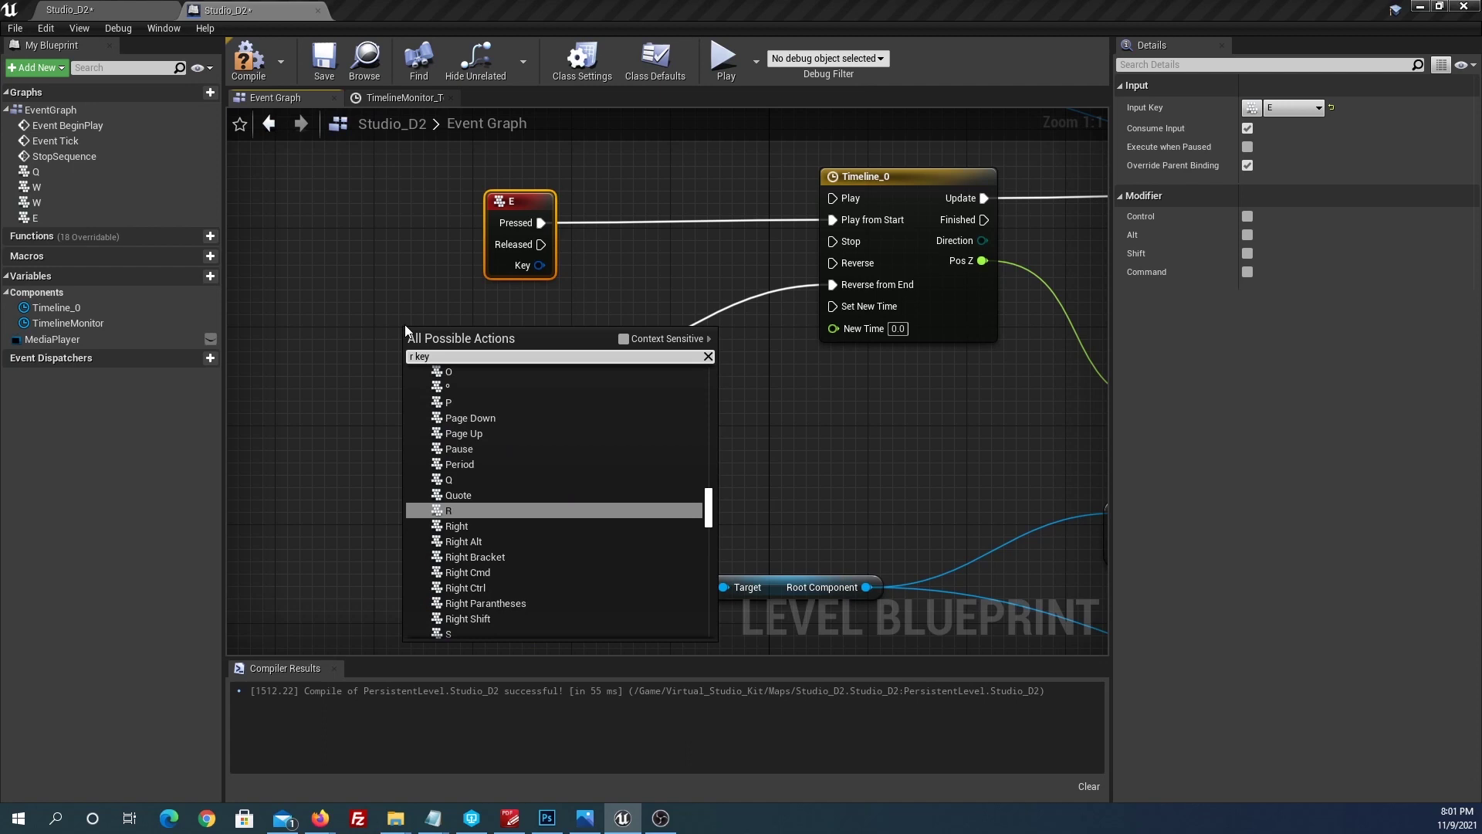
left_click(476, 515)
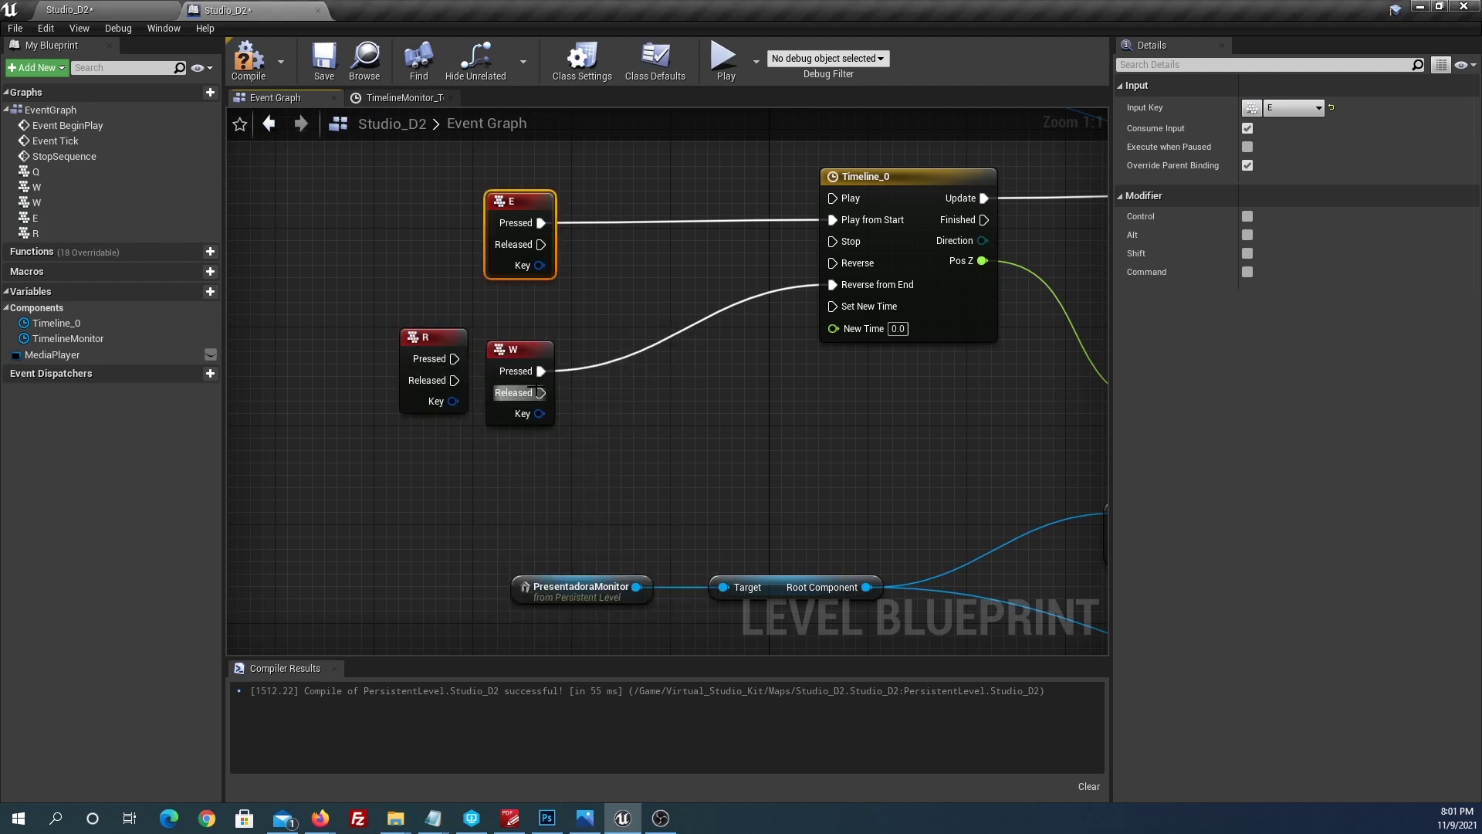
mouse_move(541, 370)
left_mouse_down("ctrl")
mouse_move(458, 360)
mouse_move(530, 323)
left_mouse_up("ctrl")
left_click(513, 351)
key("Delete")
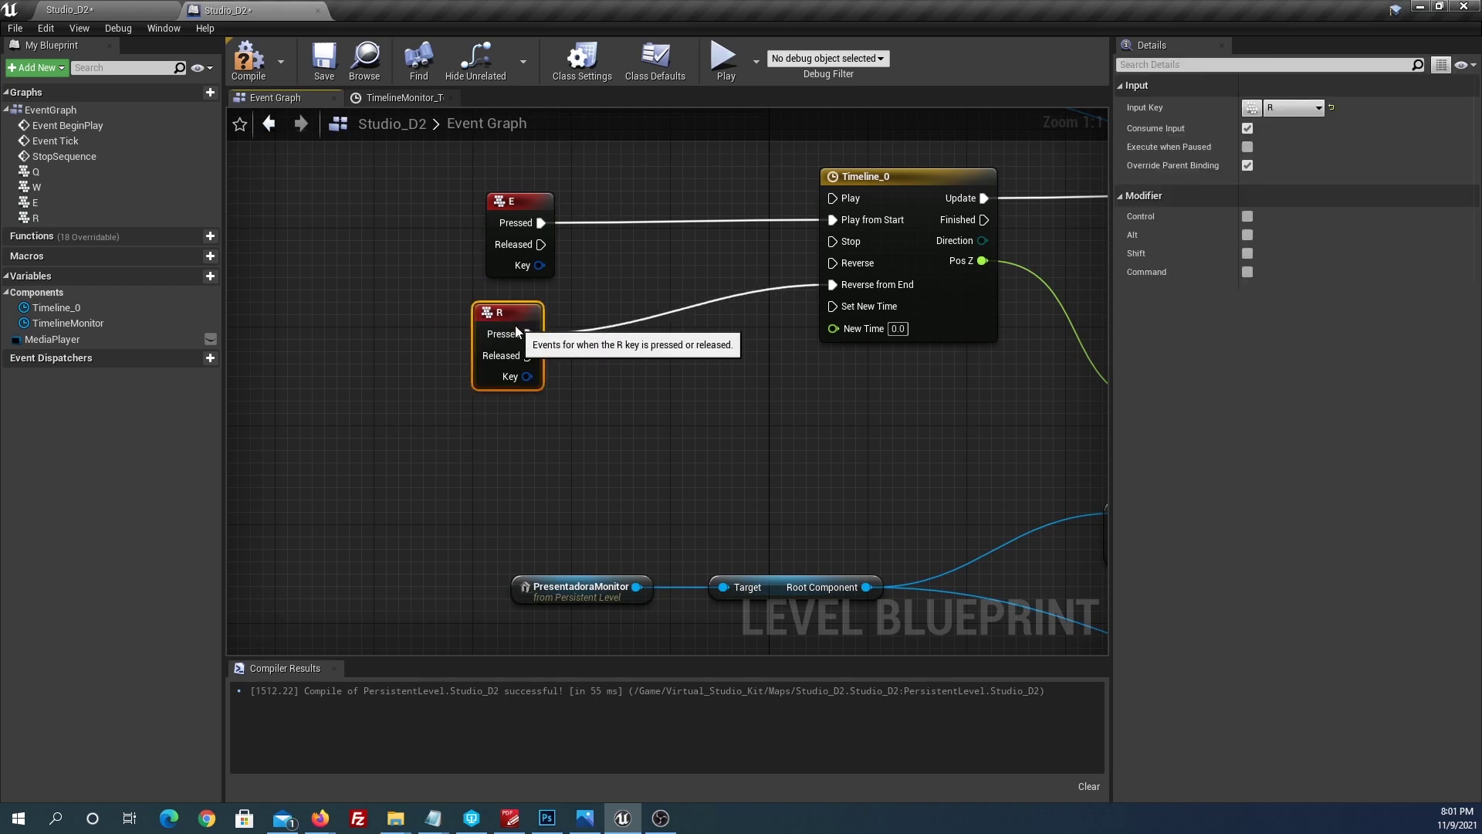
mouse_move(808, 393)
right_mouse_down()
mouse_move(695, 514)
mouse_move(725, 557)
right_mouse_up()
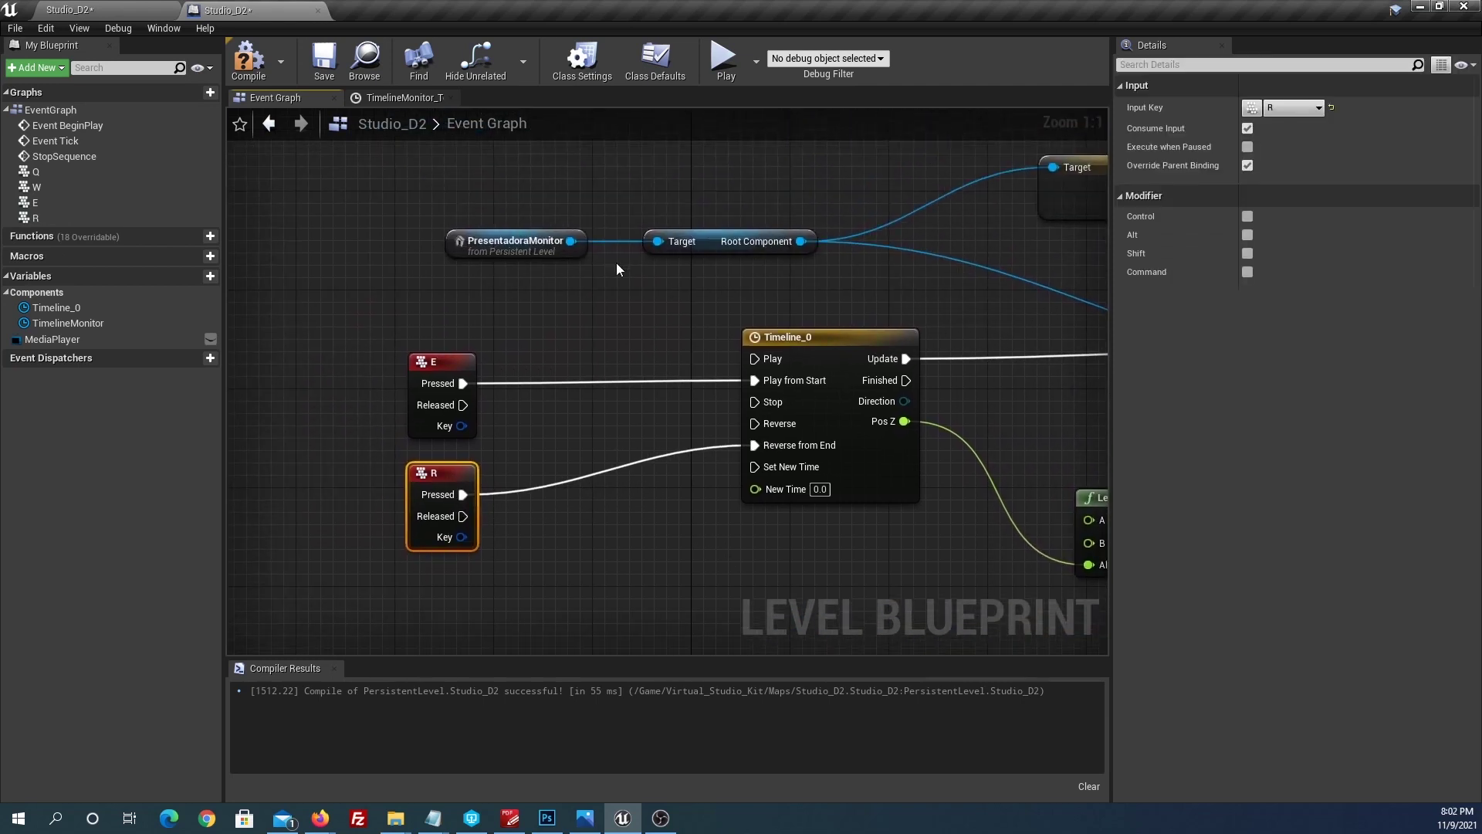
Step: Drop a BP_Z3 reference from the World Outliner into the Level Blueprint Event Graph
right_click_drag(566, 291, 542, 333)
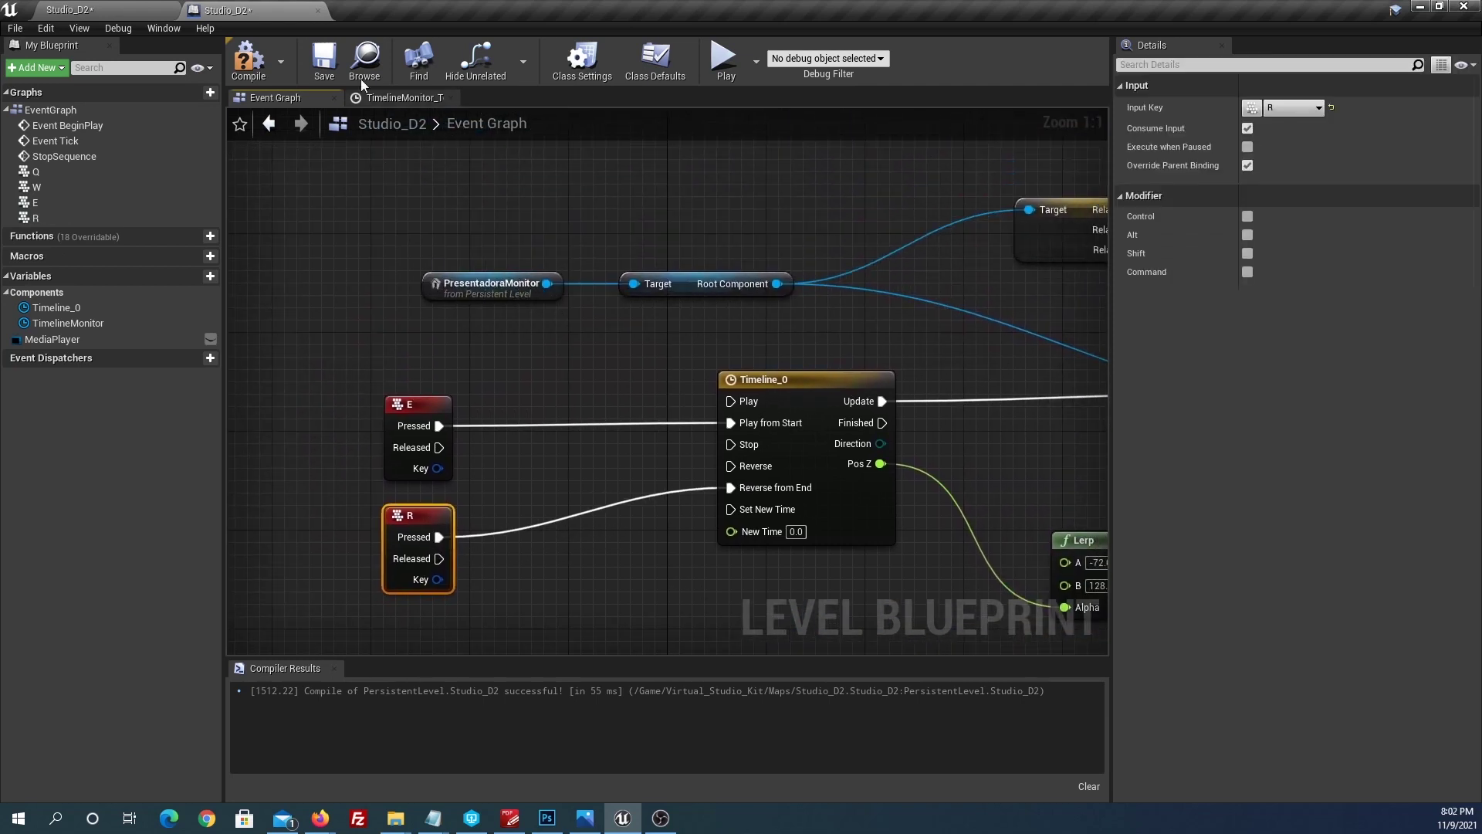
left_click_drag(230, 11, 505, 304)
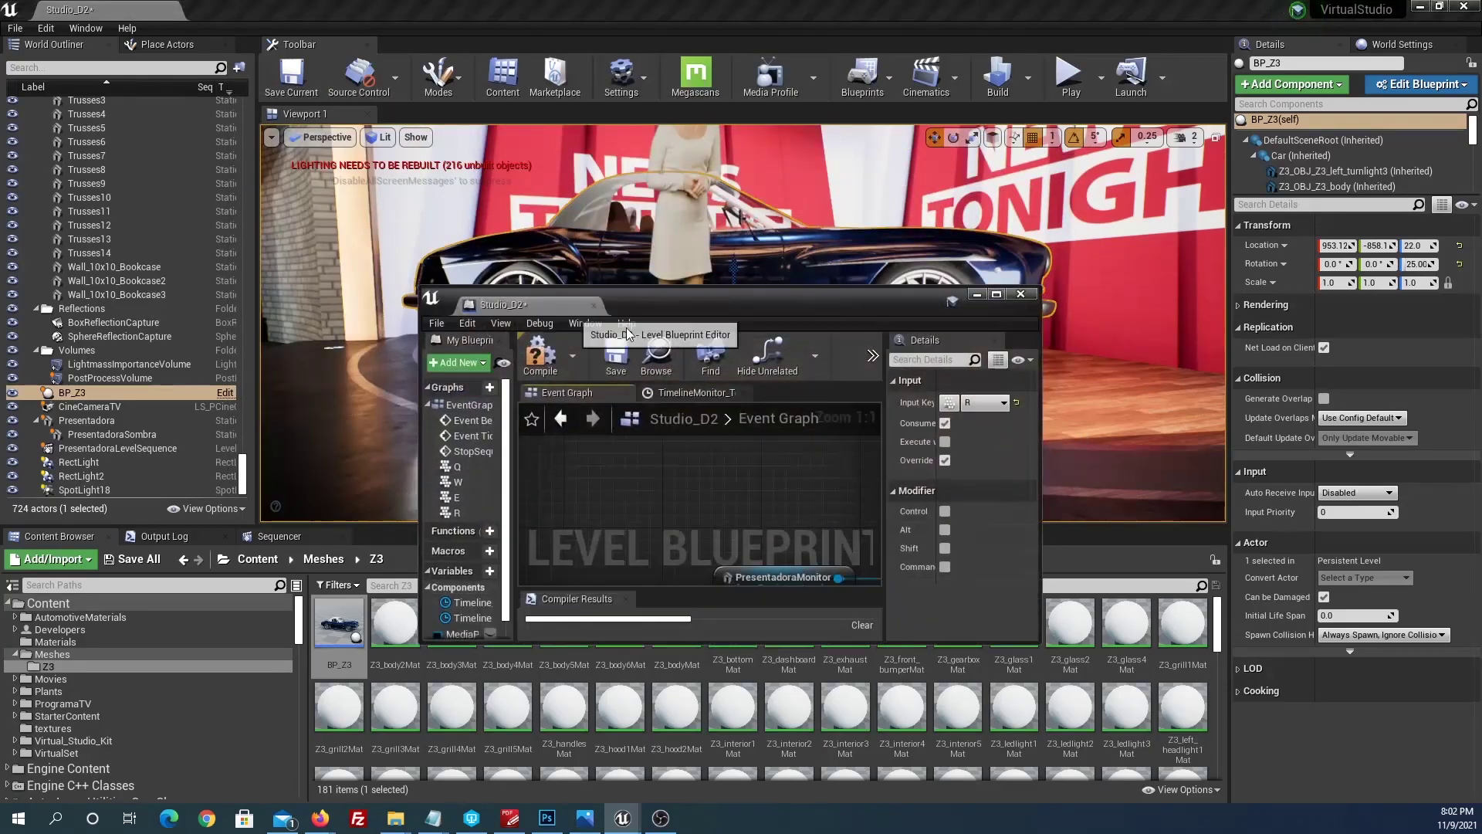
left_click_drag(136, 393, 436, 503)
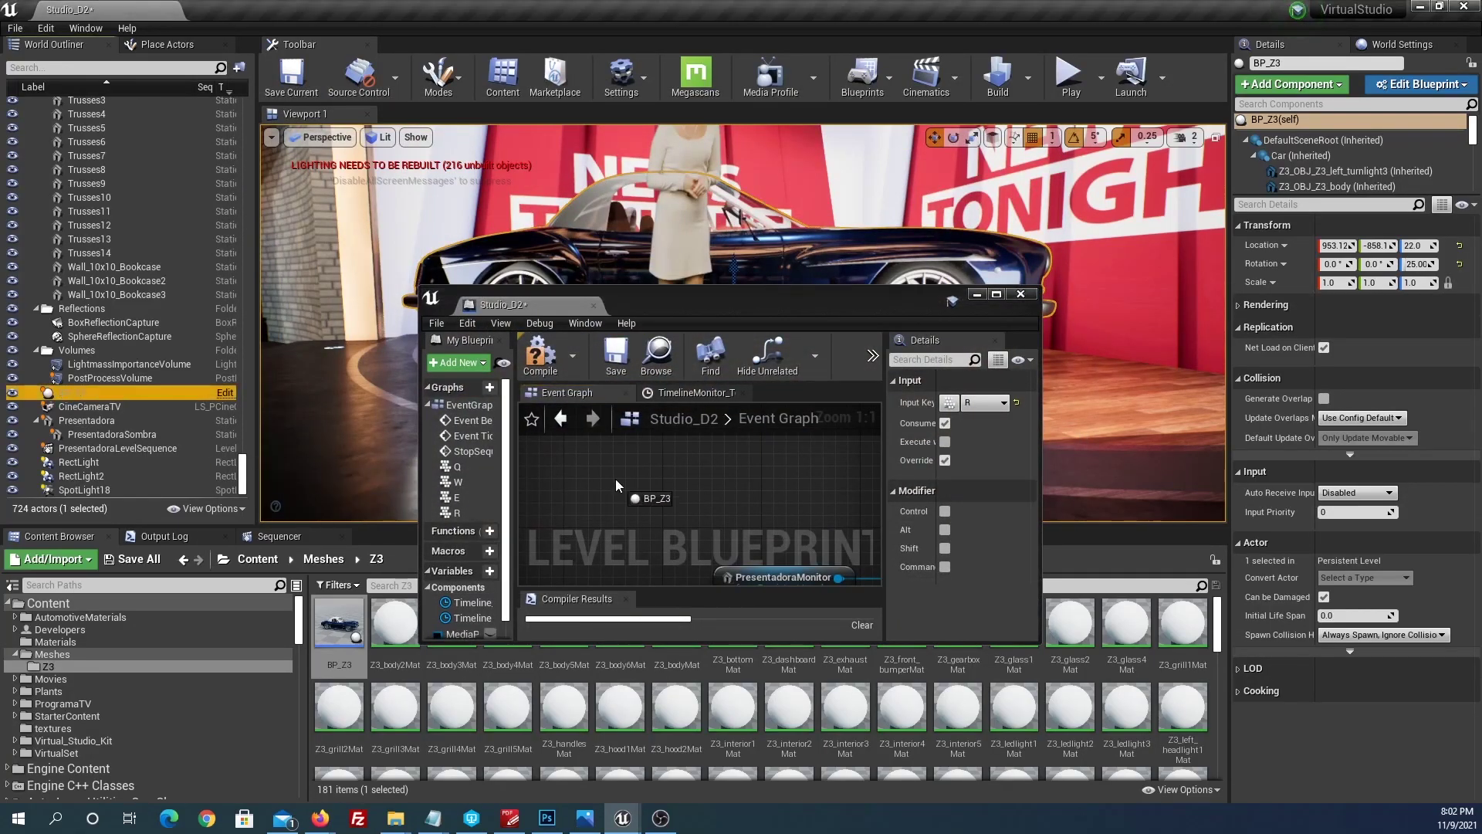
left_click_drag(616, 484, 616, 483)
left_click_drag(506, 306, 242, 17)
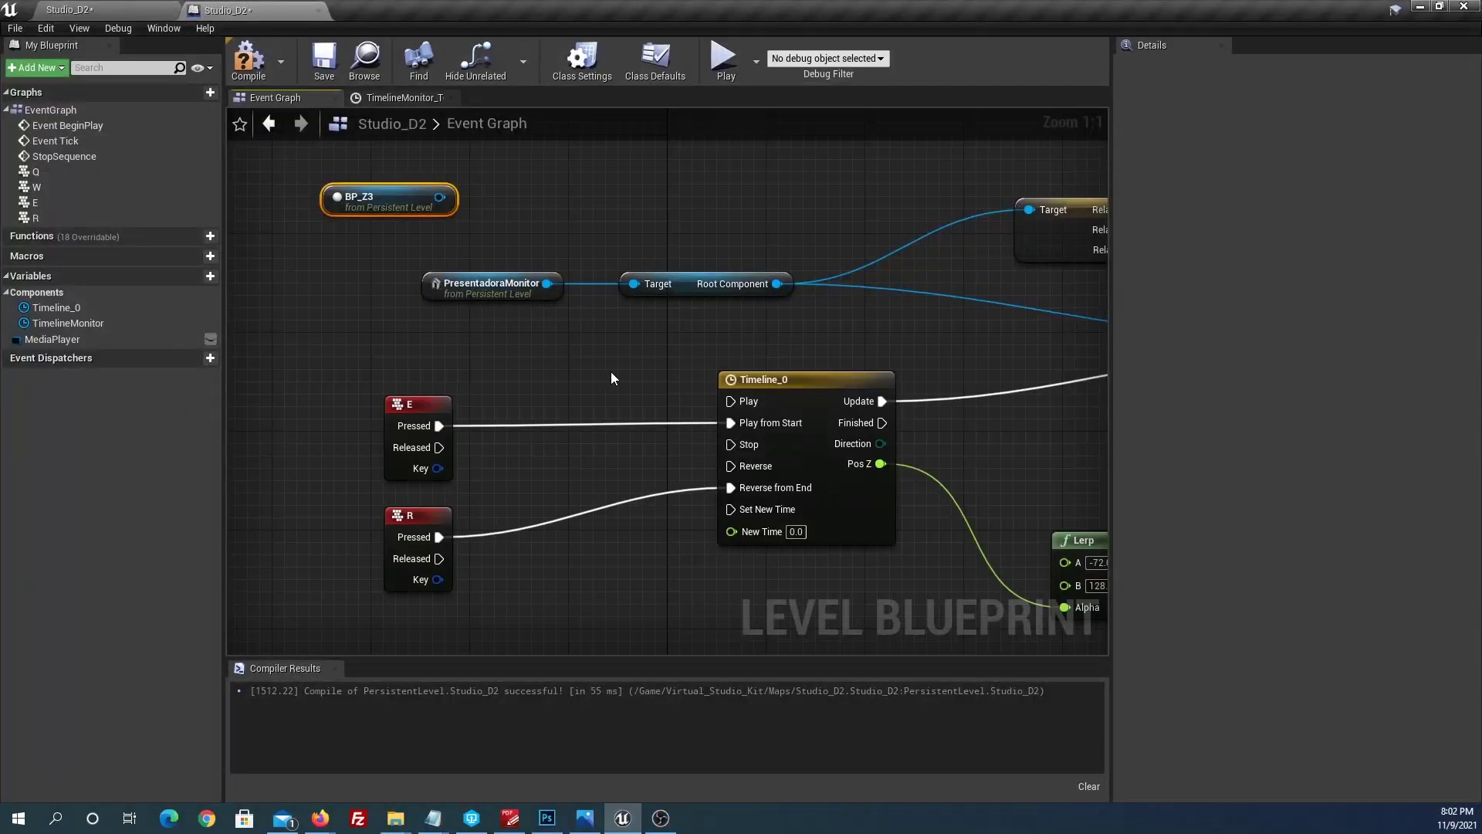
scroll(612, 378, "down", 2)
Step: Wire BP_Z3 into the Root Component Target and delete the PresentadoraMonitor node
left_click_drag(480, 248, 916, 257)
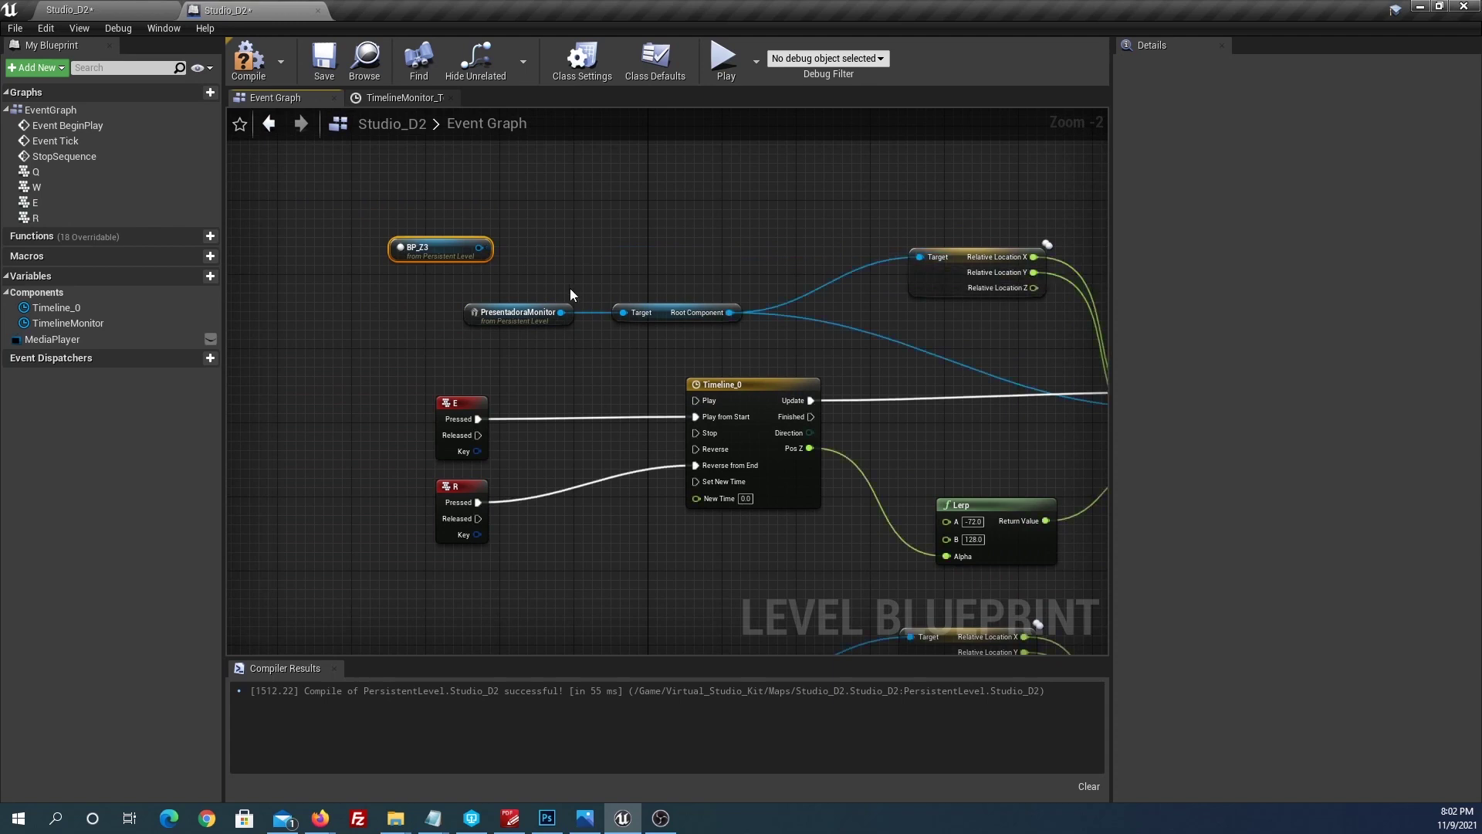
mouse_move(654, 348)
right_mouse_down()
mouse_move(595, 349)
mouse_move(671, 329)
right_mouse_up()
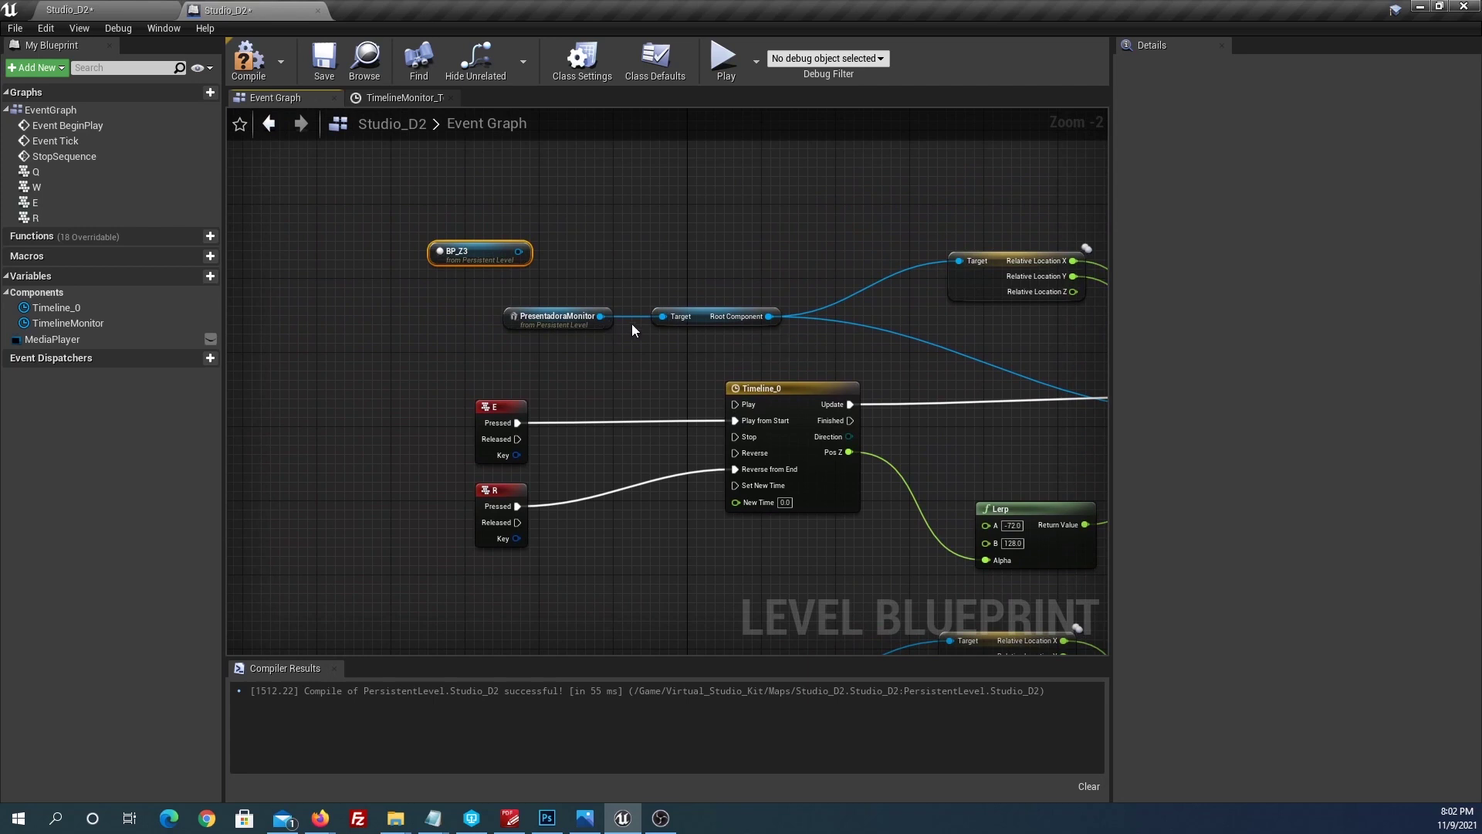
left_click_drag(529, 257, 661, 317)
left_click(559, 319)
key("Delete")
left_click_drag(477, 258, 551, 314)
right_click_drag(927, 312, 708, 312)
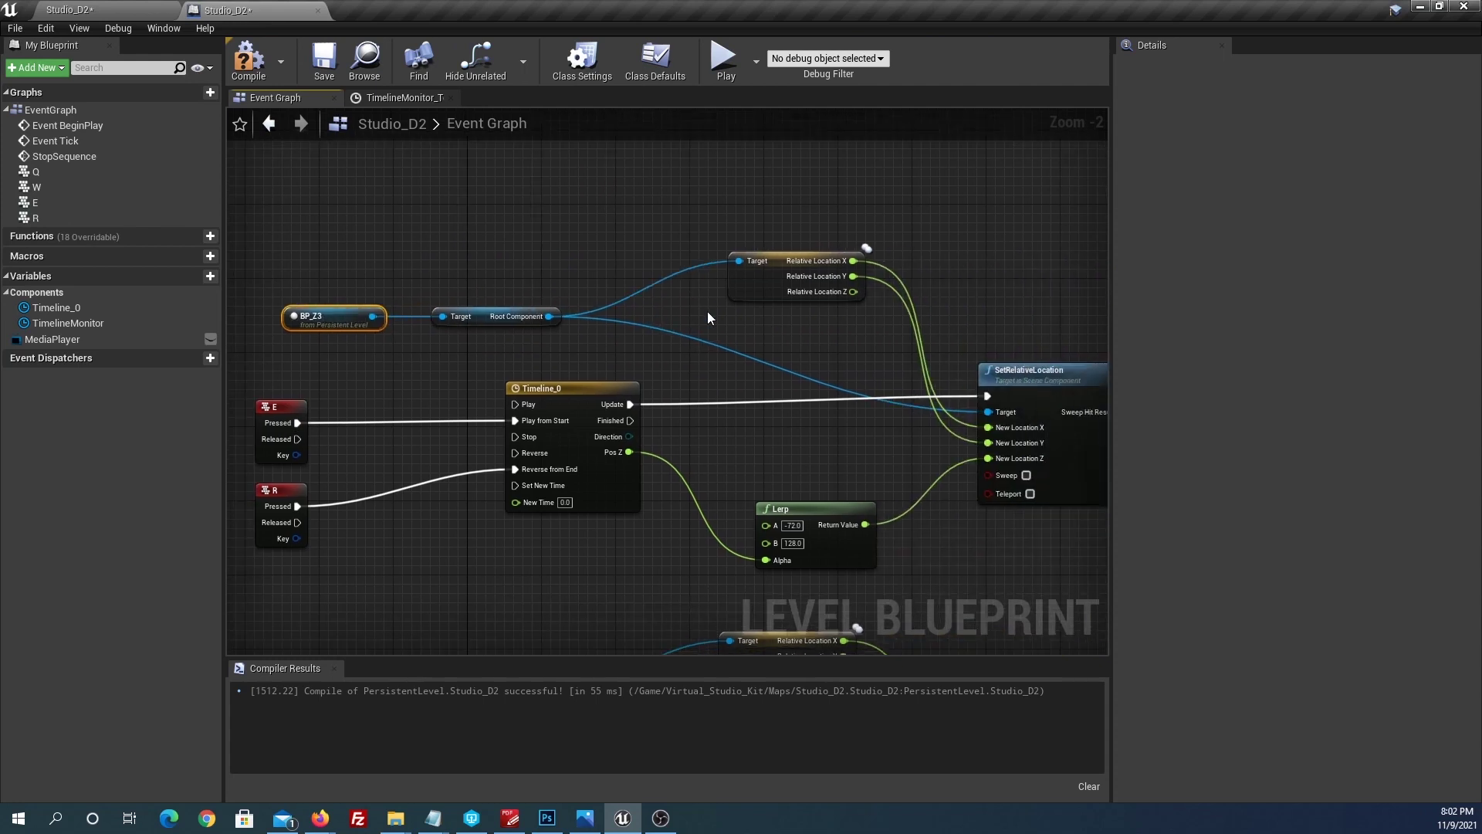
right_click_drag(854, 350, 922, 292)
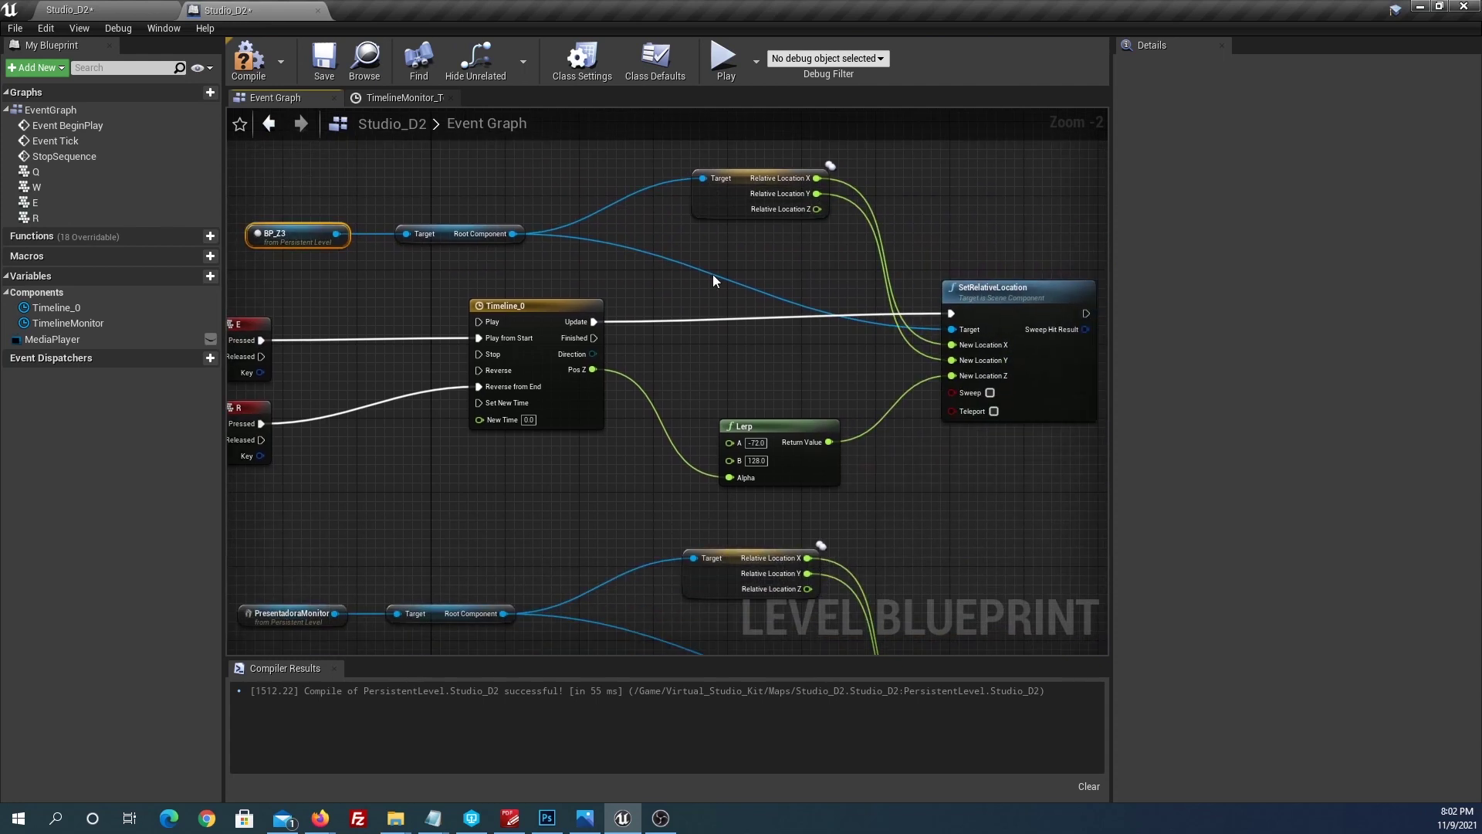
Step: Check the car's Location Z in Details and set the Lerp B value to 22.0
left_click(763, 461)
left_click(104, 6)
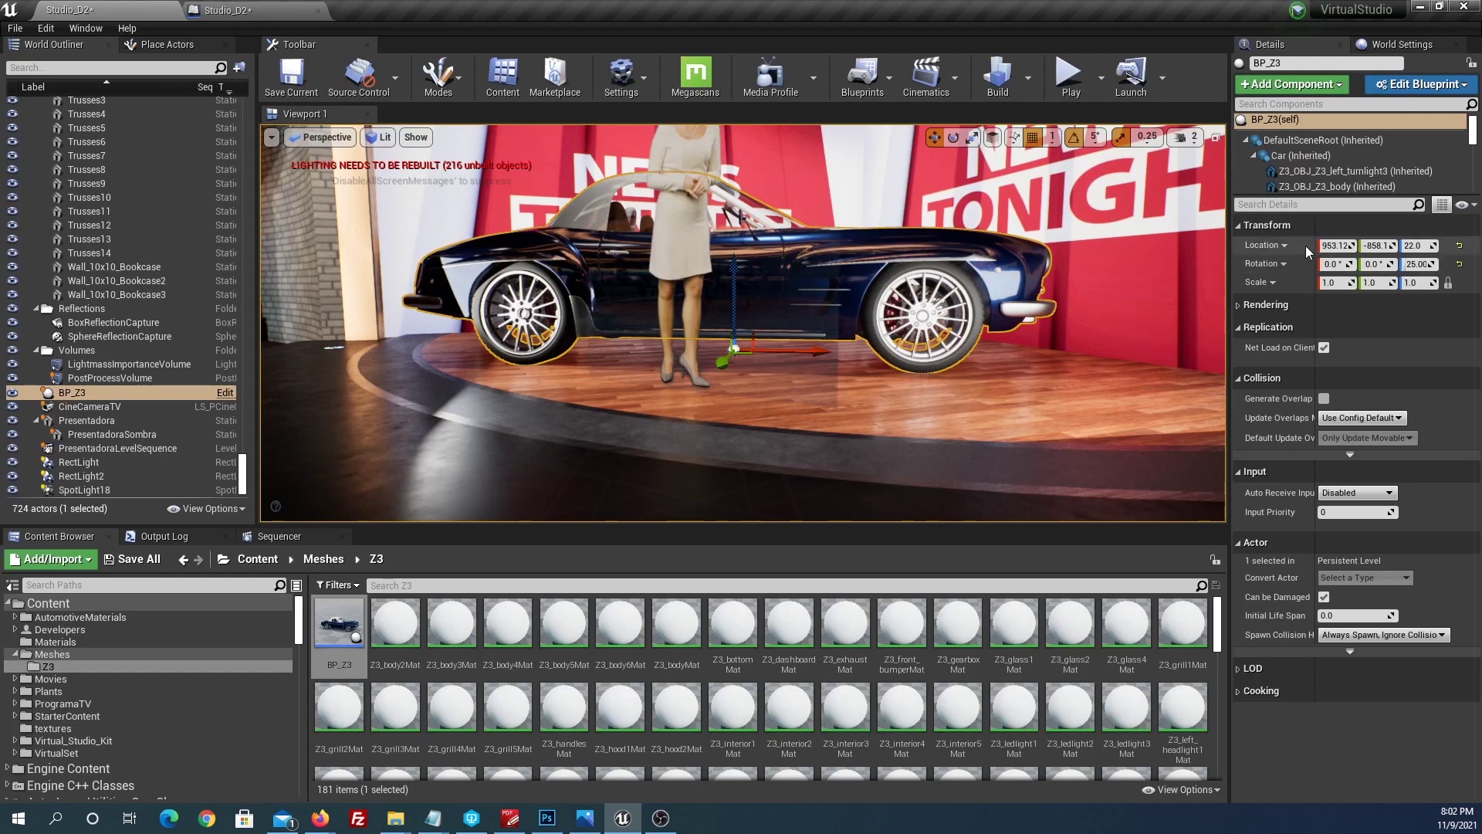
left_click(1413, 245)
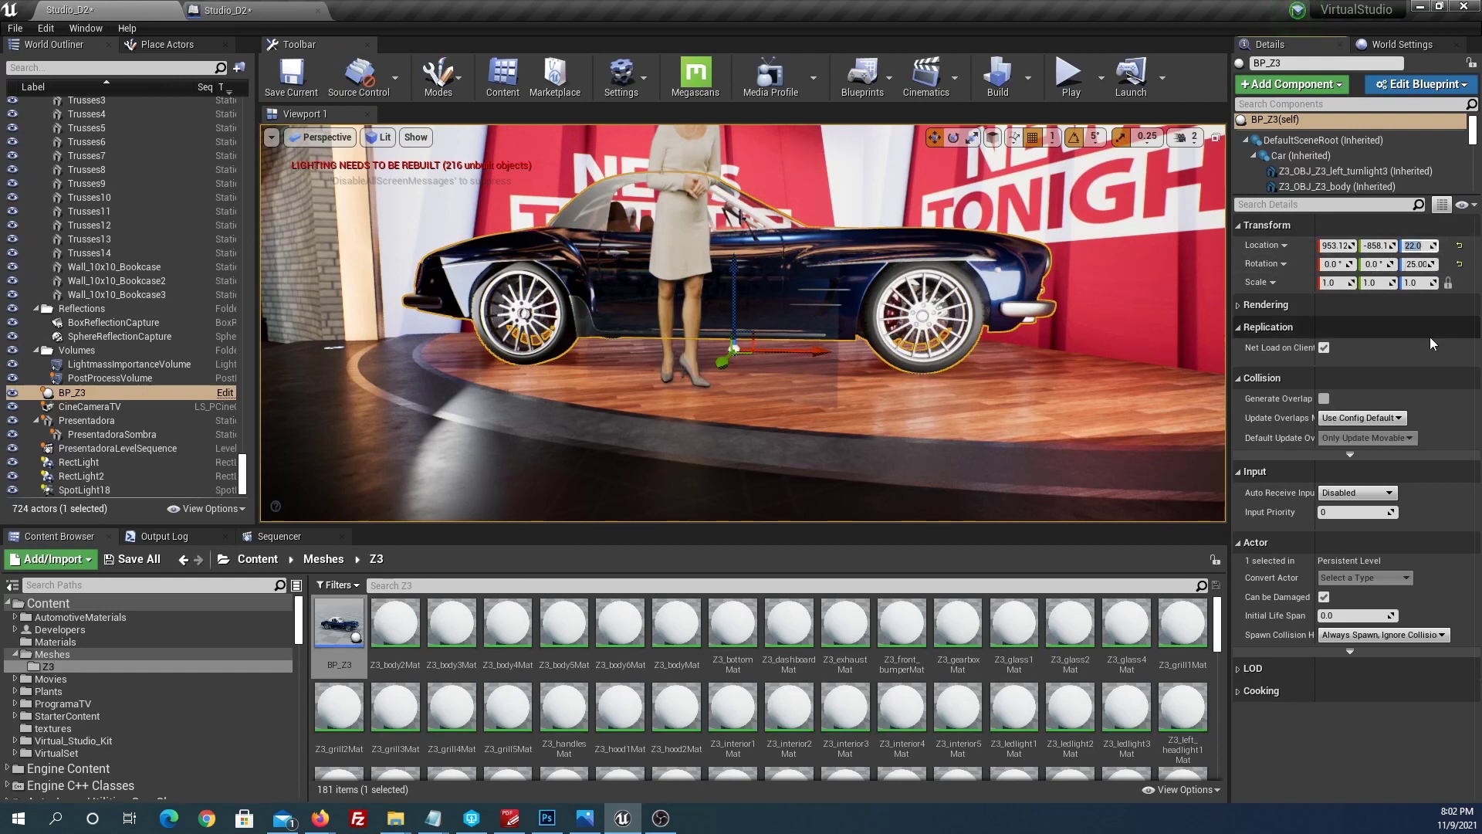
left_click(216, 15)
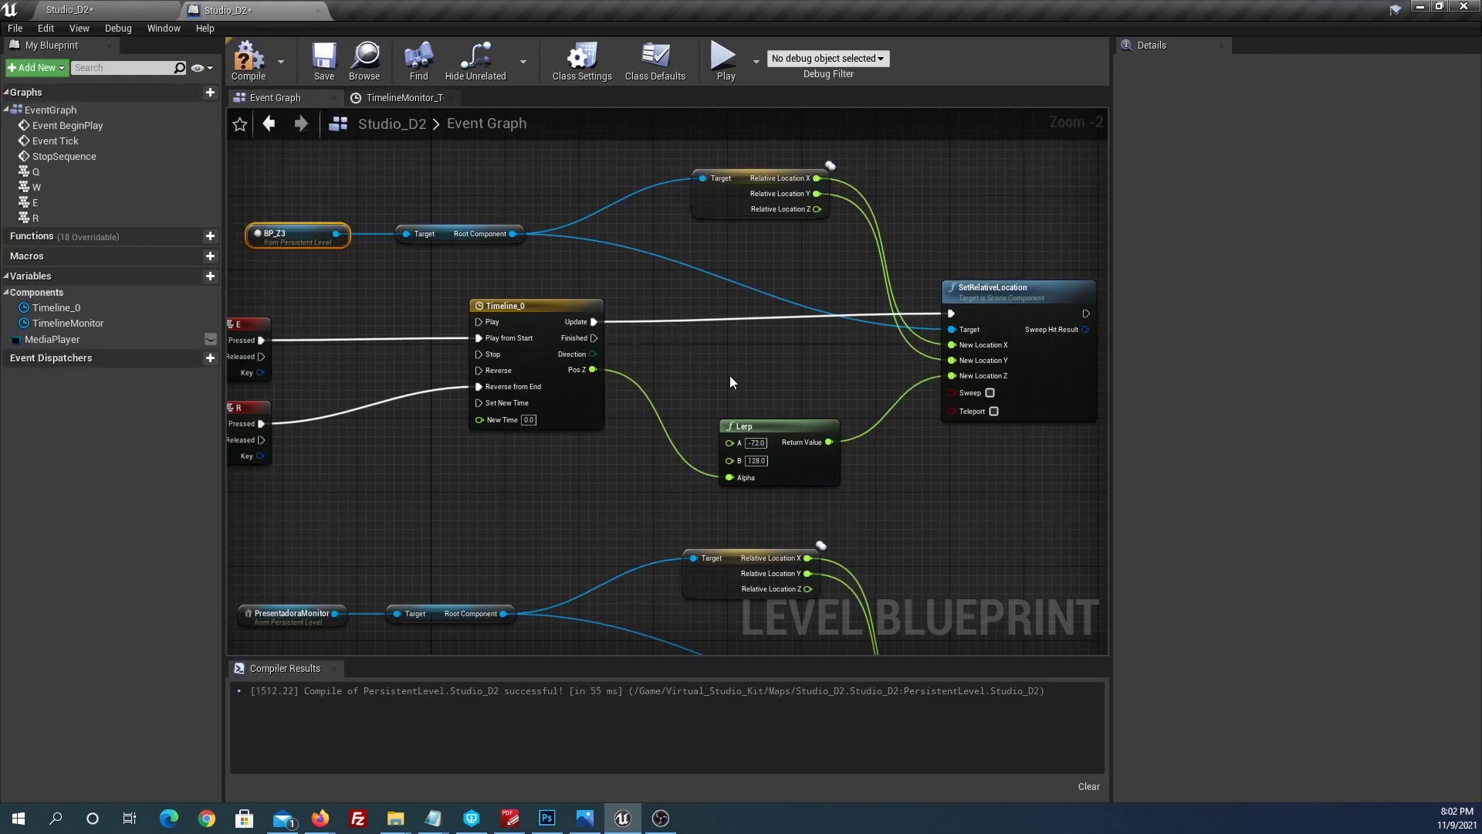
left_click(754, 461)
key("ctrl+v")
Step: Raise the BP_Z3 car to Location Z 341.0 and set Lerp A to 341.0
left_click(100, 11)
mouse_move(733, 272)
left_mouse_down()
mouse_move(724, 425)
mouse_move(713, 176)
mouse_move(714, 188)
left_mouse_up()
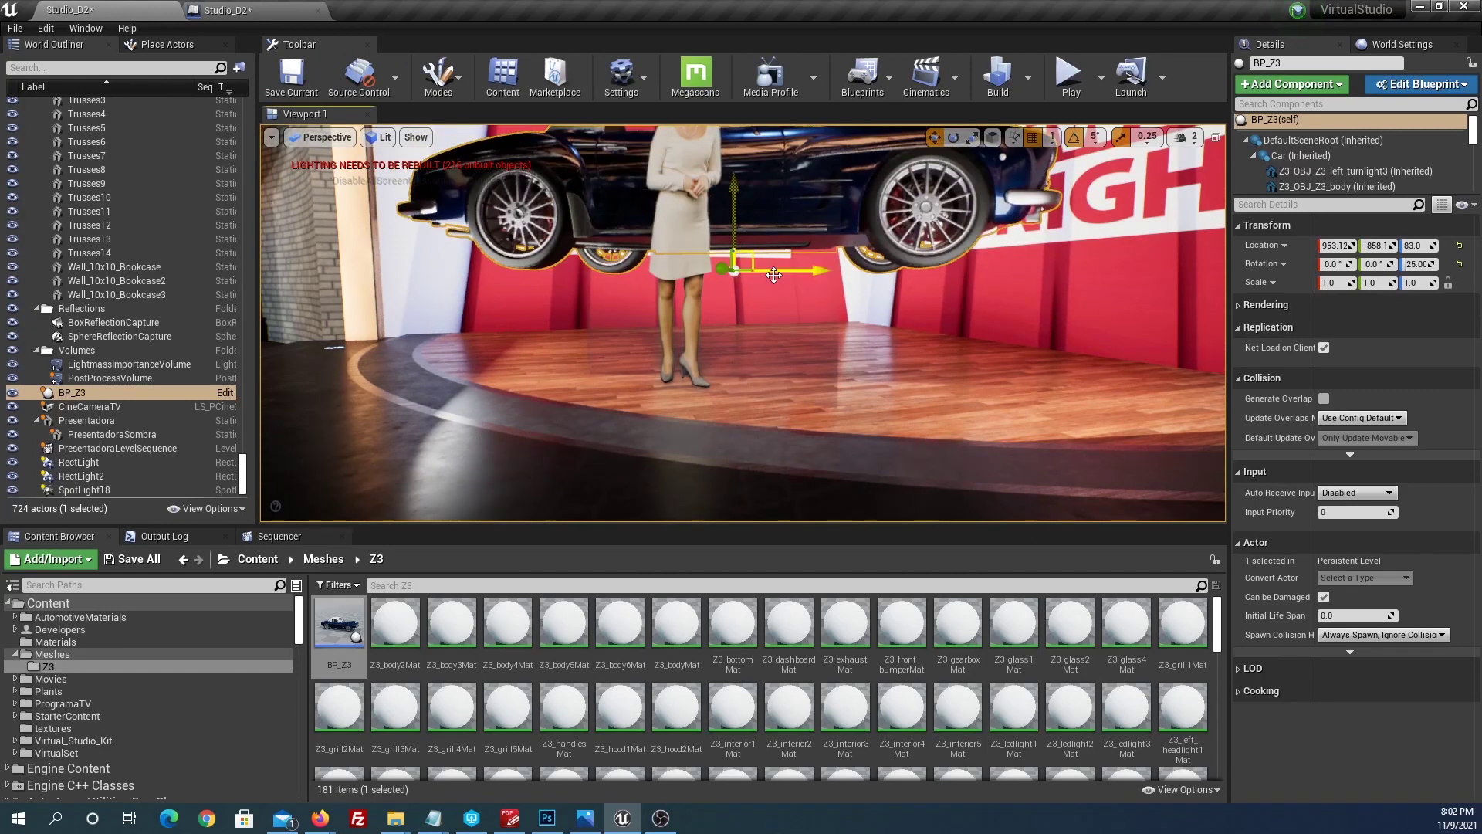
key("f")
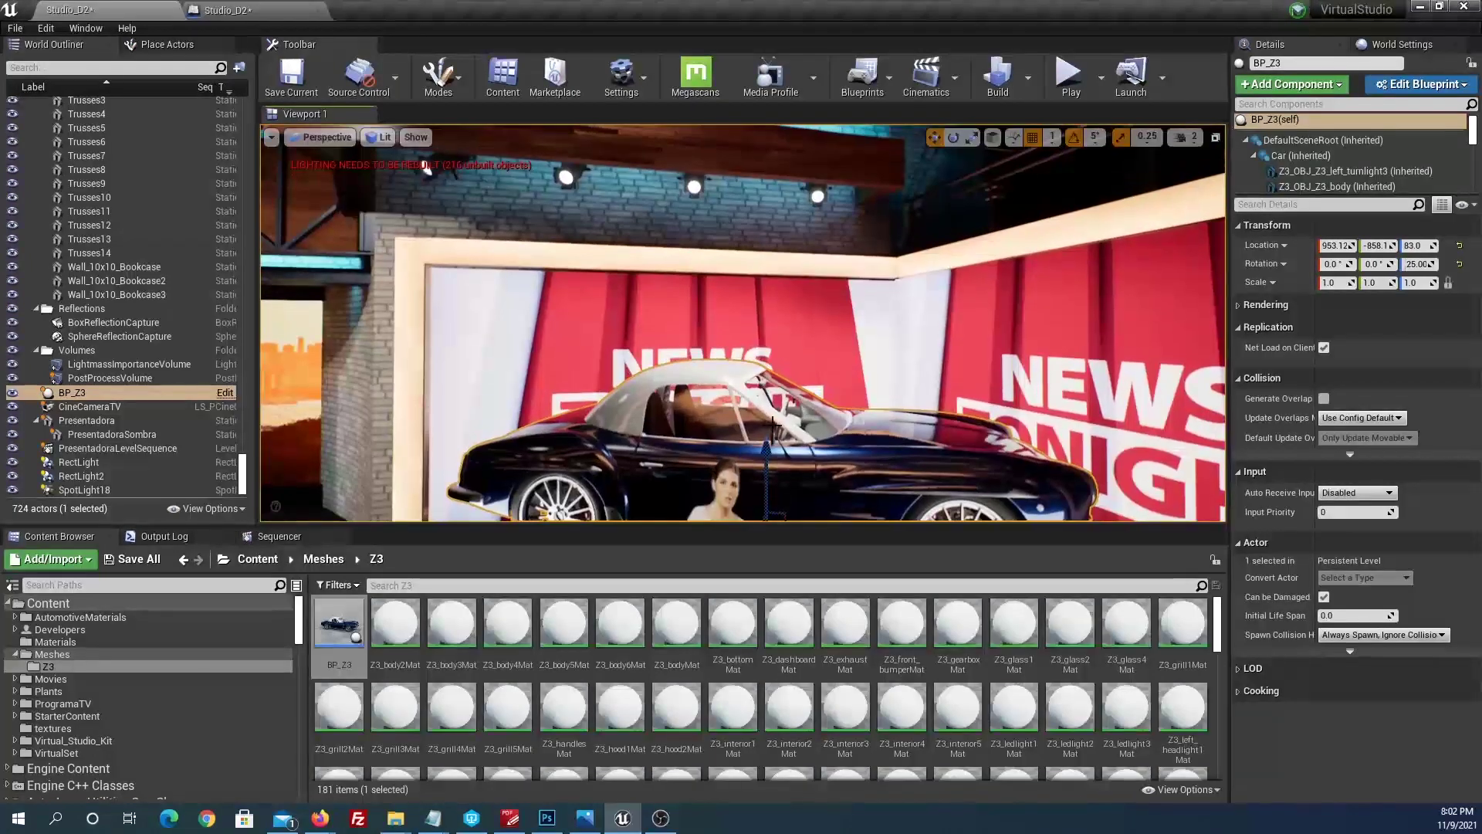
left_click_drag(765, 440, 725, 127)
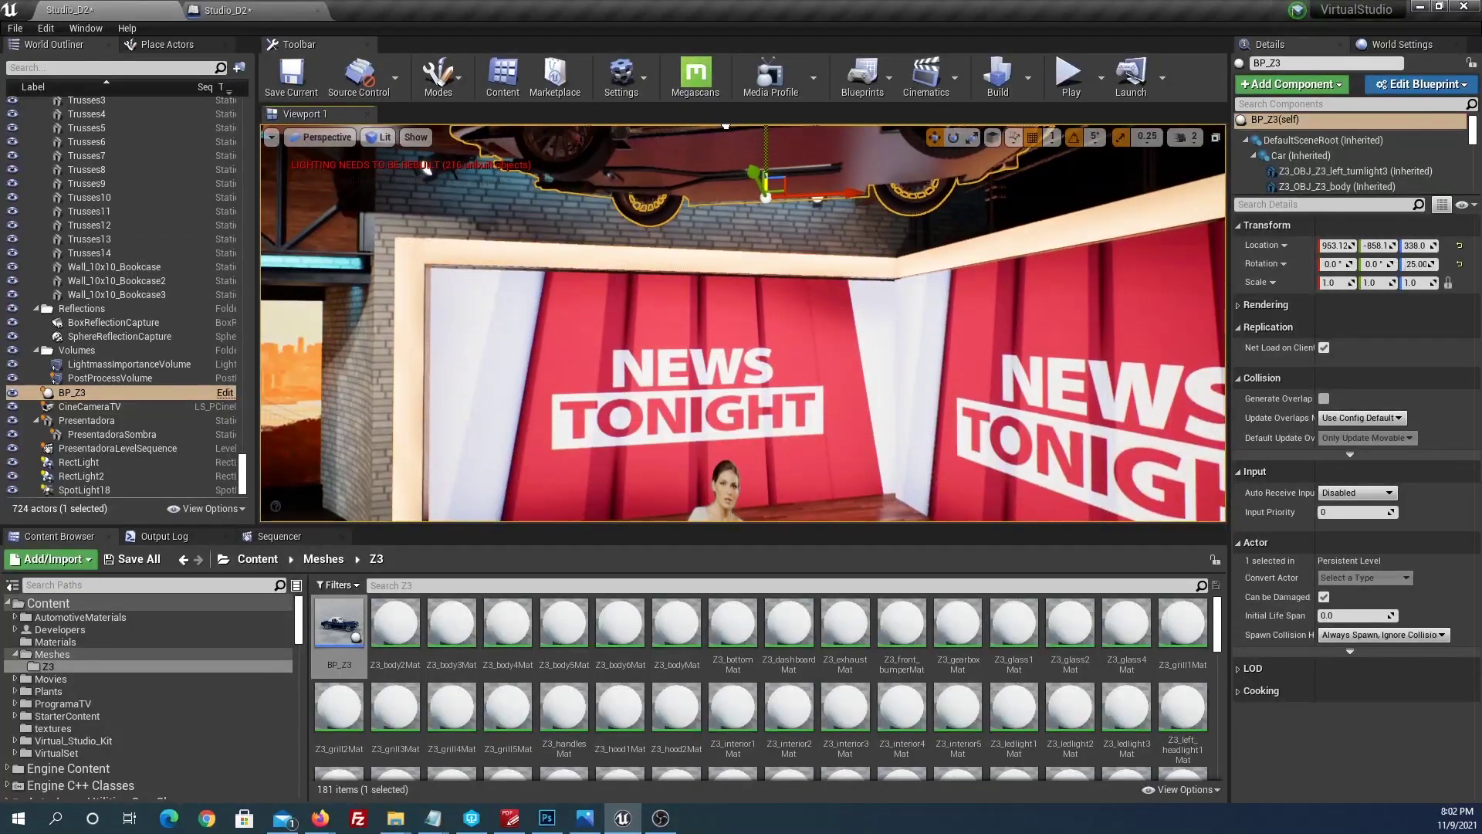
left_click(1417, 245)
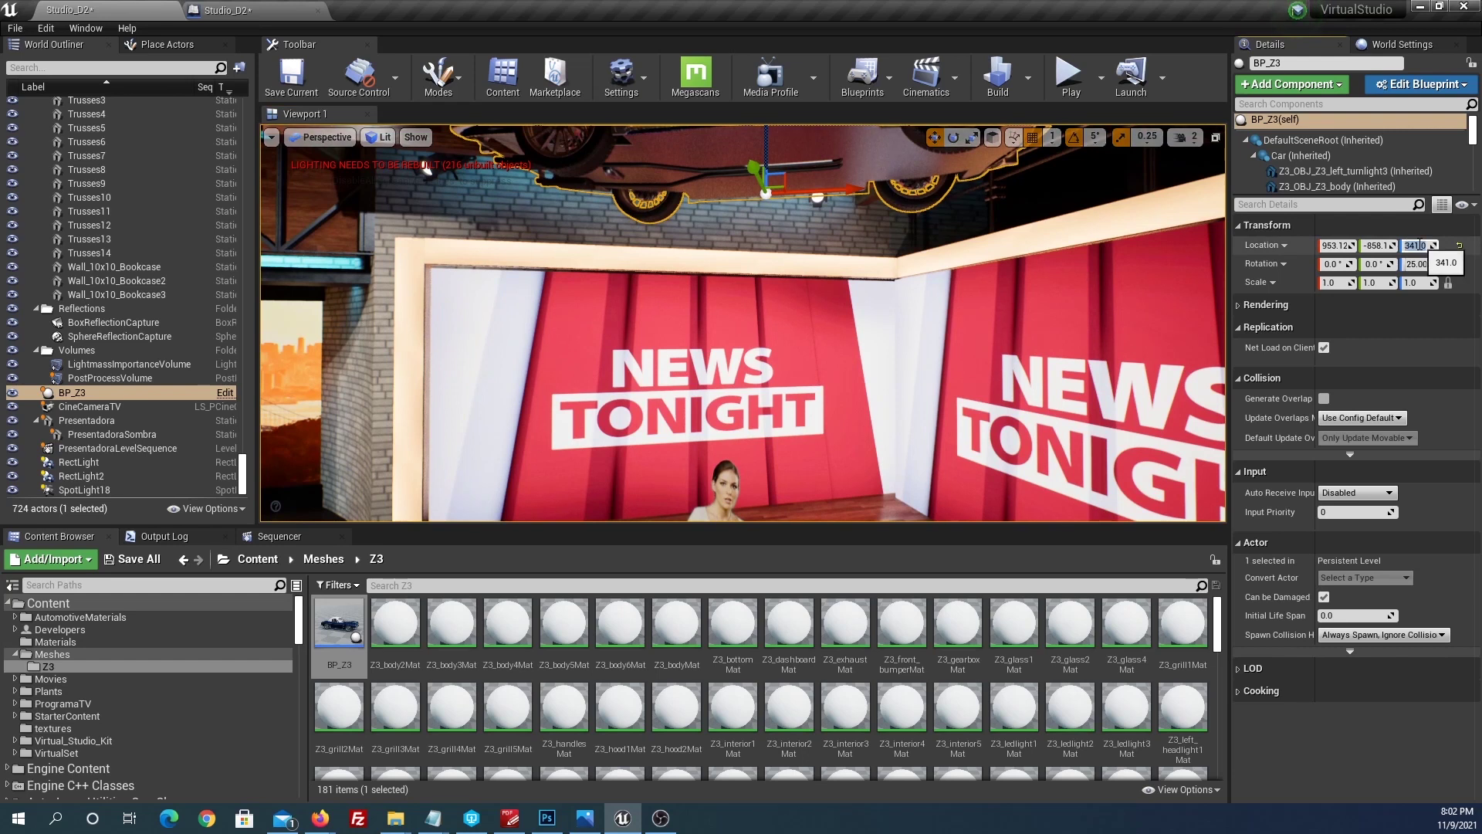
left_click(245, 10)
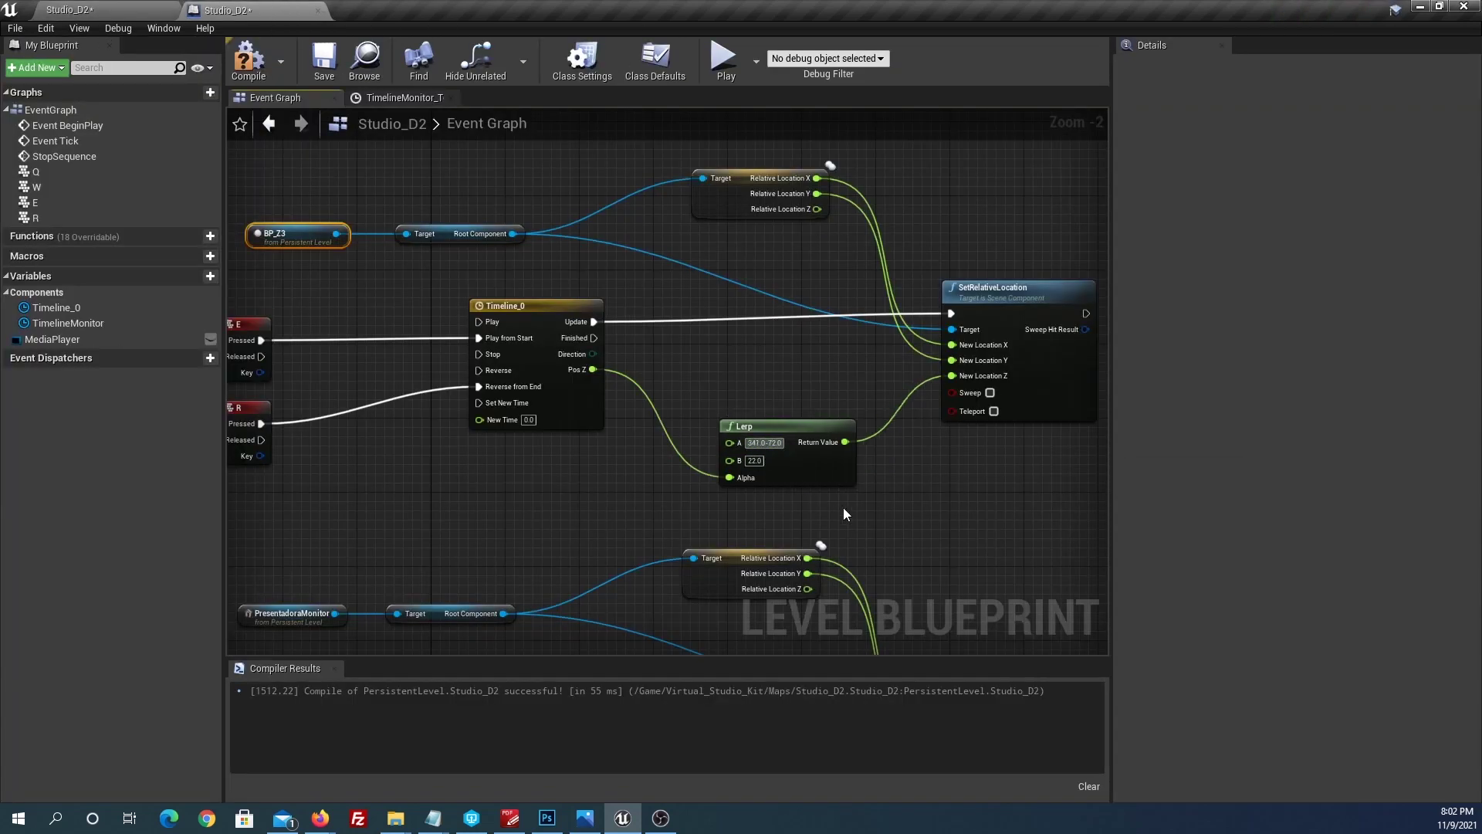
key("ctrl+z")
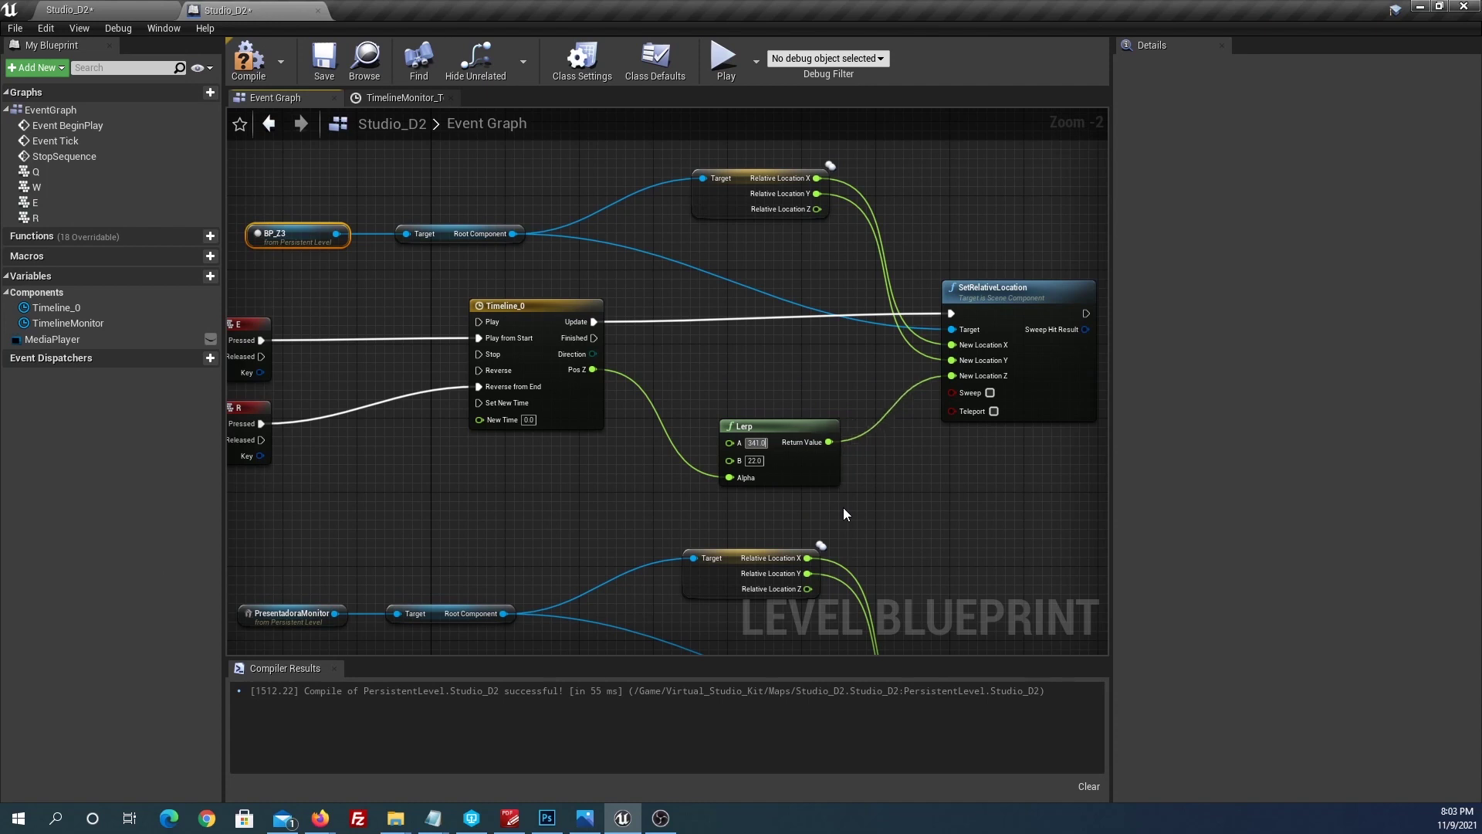
mouse_move(451, 376)
right_mouse_down()
mouse_move(513, 373)
mouse_move(574, 473)
right_mouse_up()
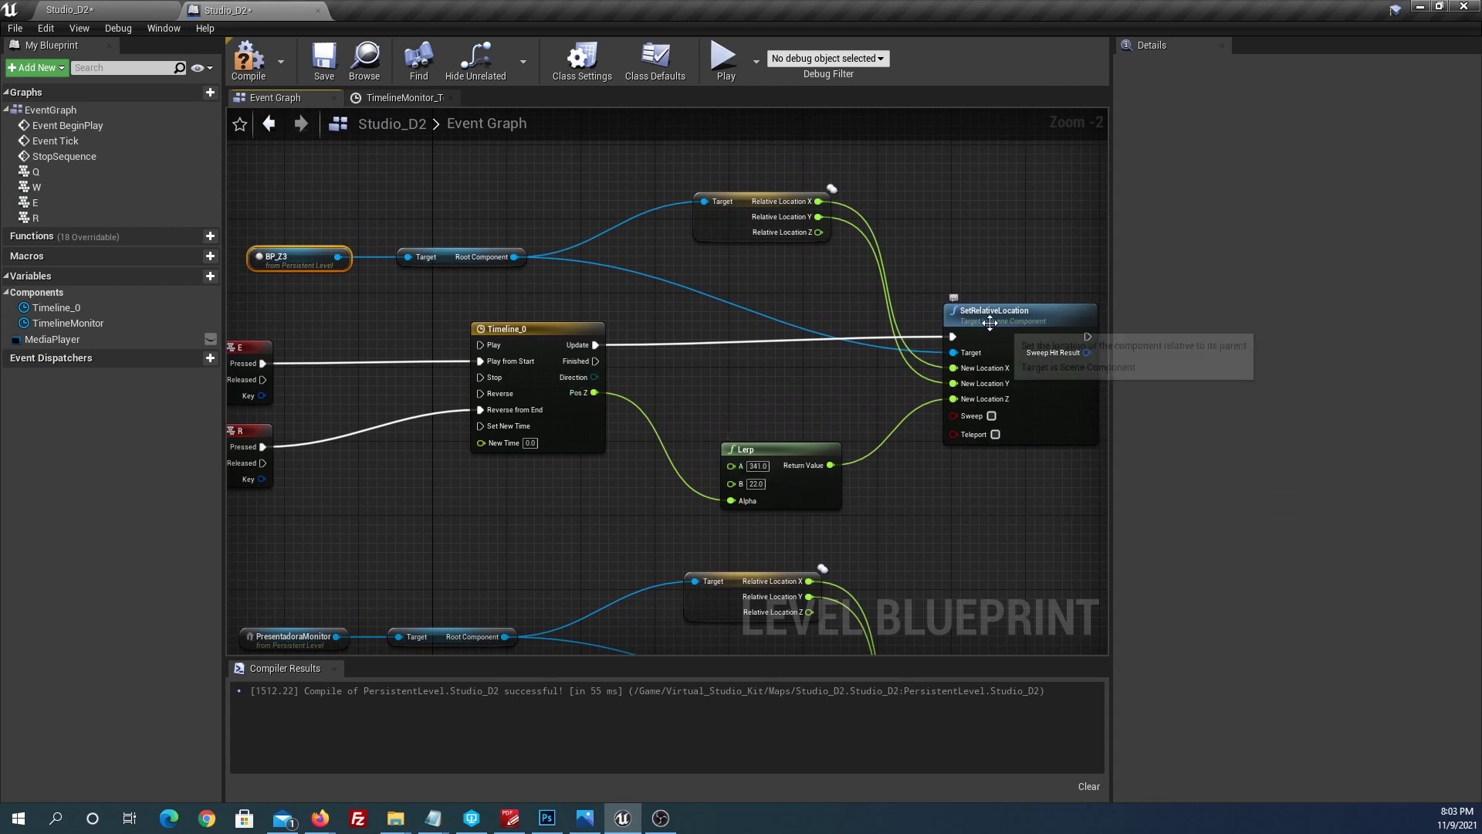
Step: Compile and save the Level Blueprint, then play the level to test it
left_click(244, 66)
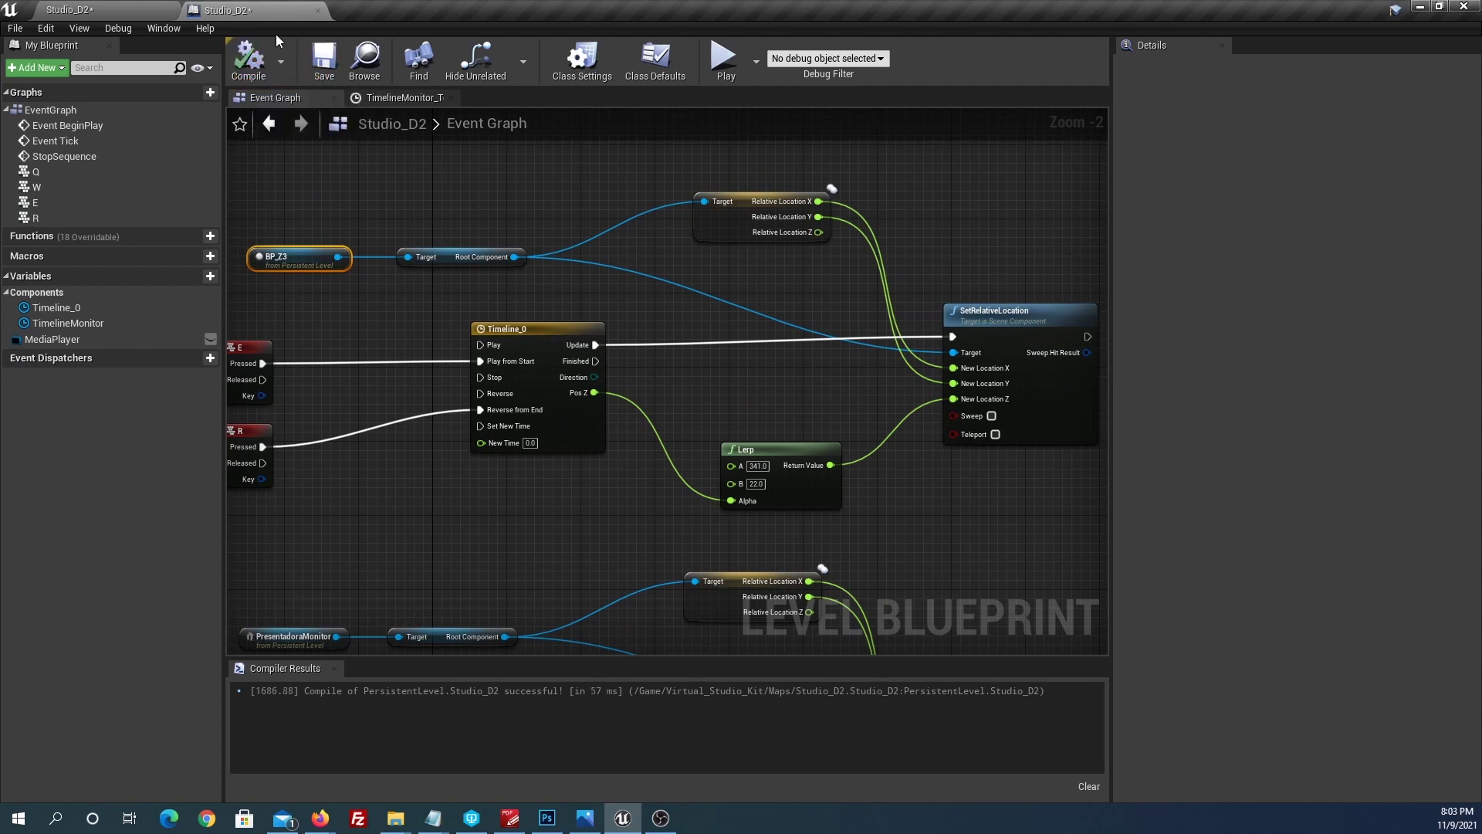
left_click(323, 57)
left_click(95, 13)
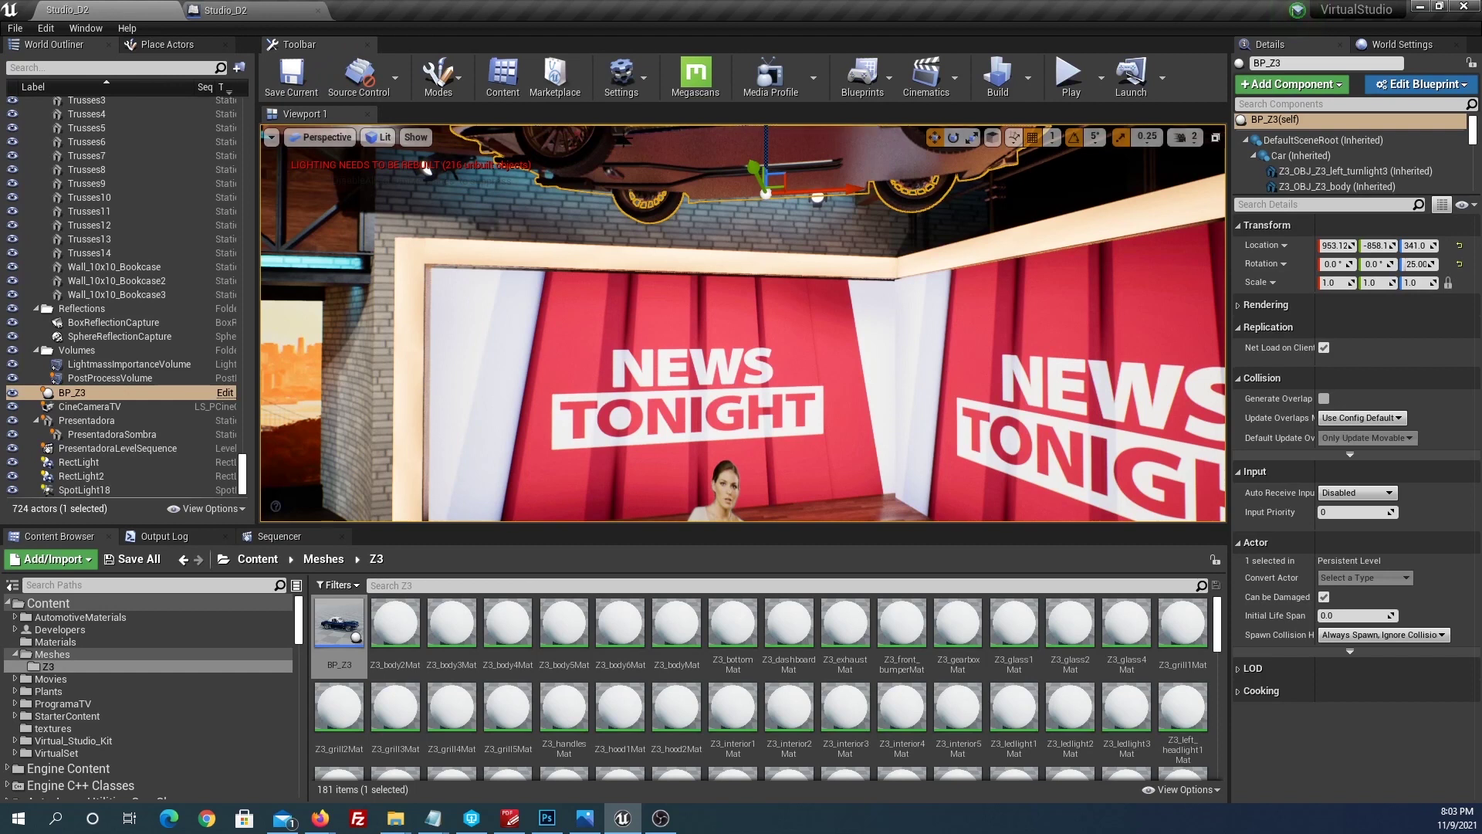
left_click(1070, 74)
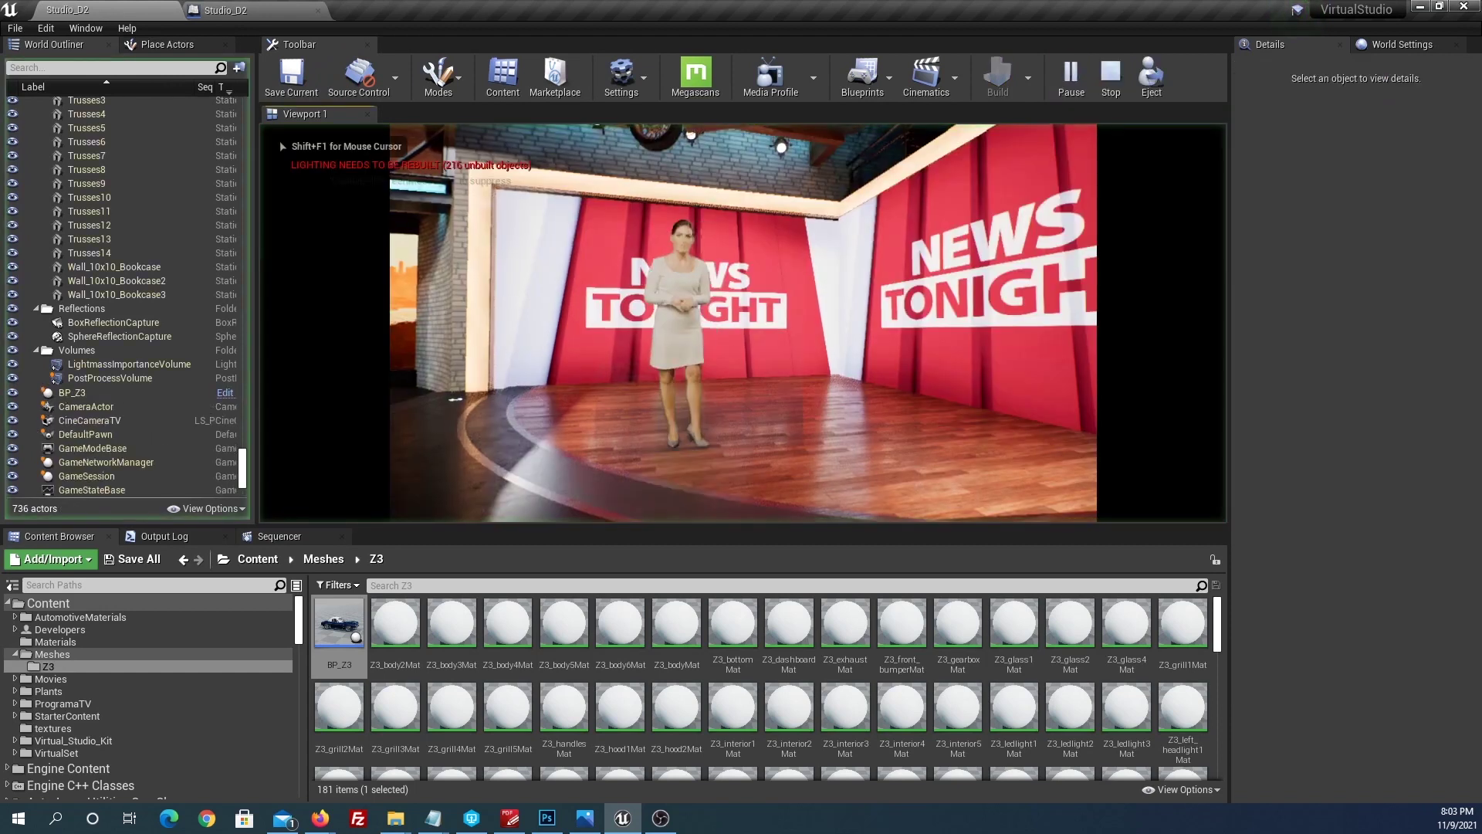